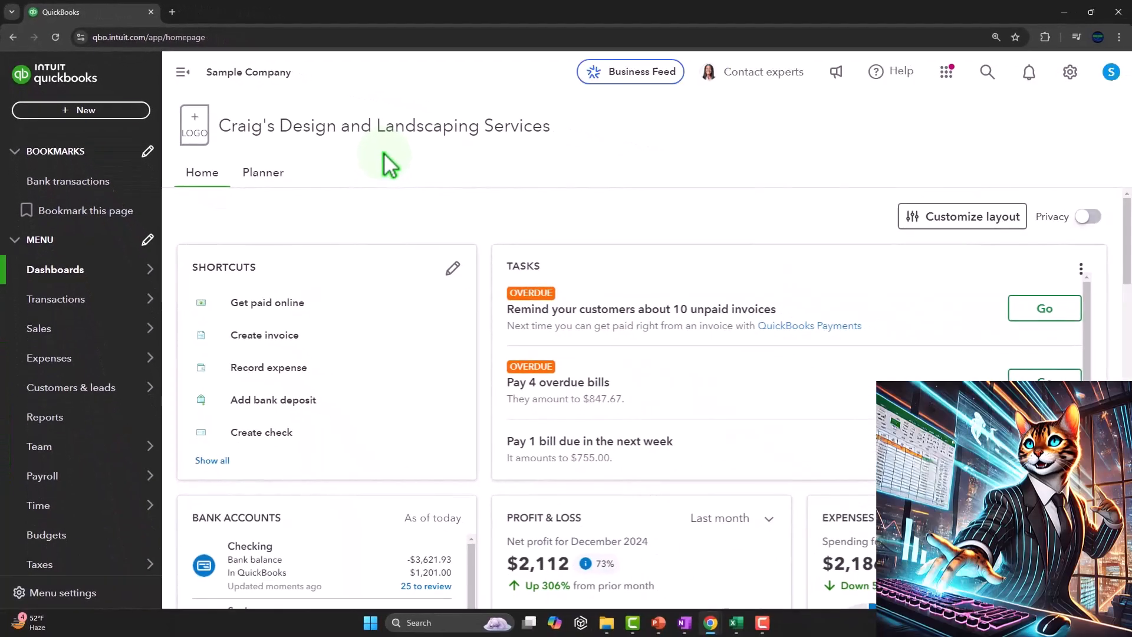
# Step: Open the favorite Balance Sheet and Profit and Loss reports from the report list, each in its own new browser tab
pyautogui.click(70, 417)
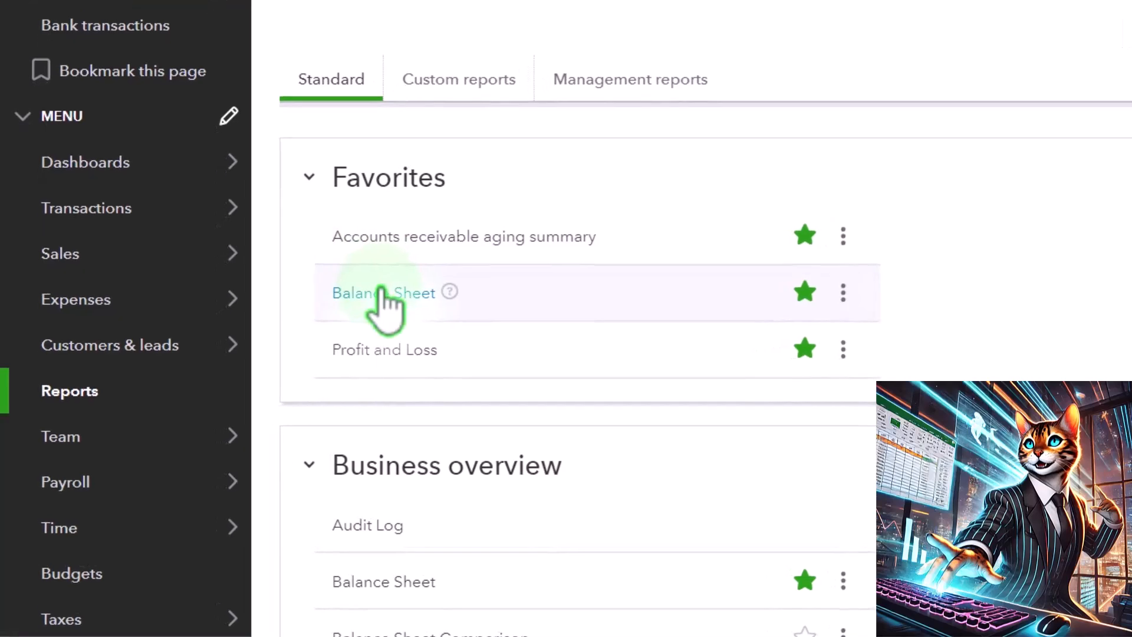
pyautogui.rightClick(382, 295)
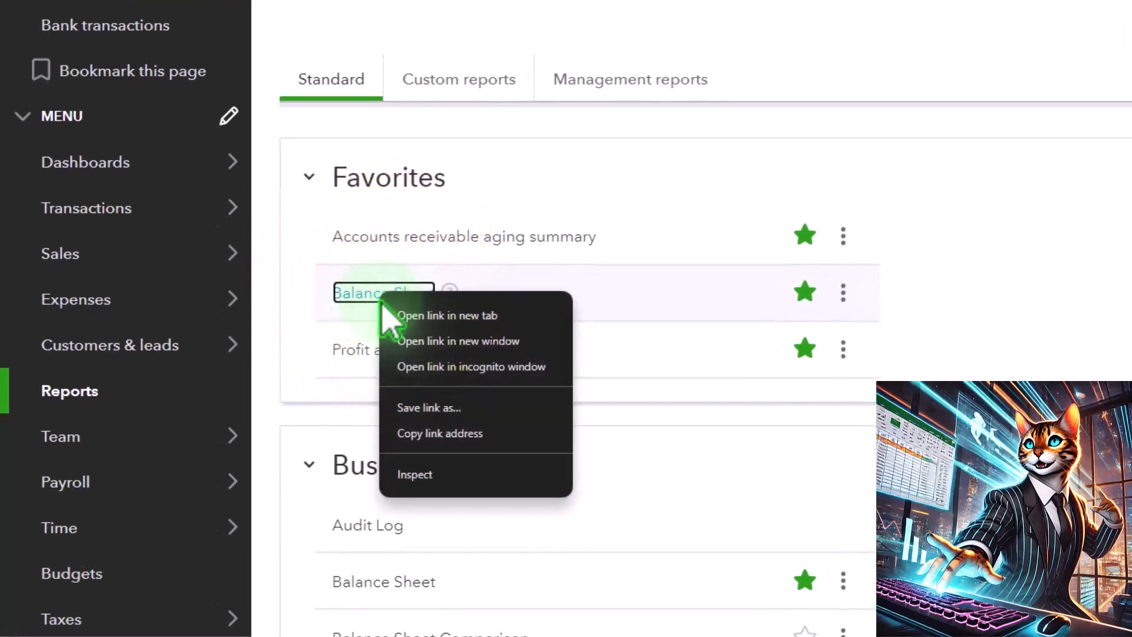
pyautogui.click(522, 316)
pyautogui.rightClick(414, 357)
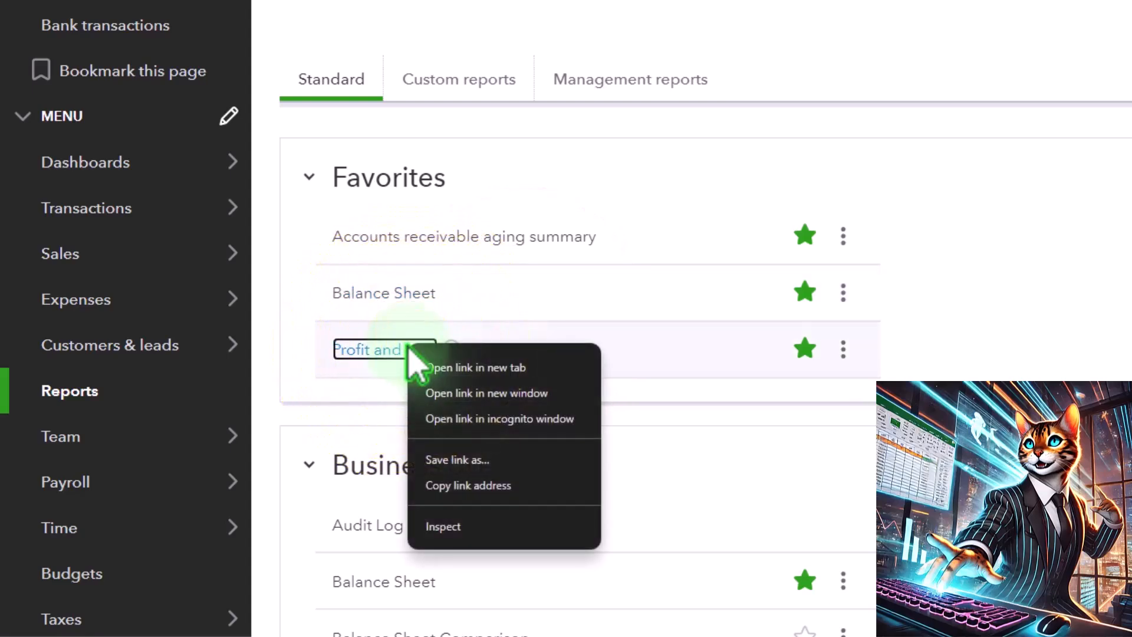
pyautogui.click(522, 367)
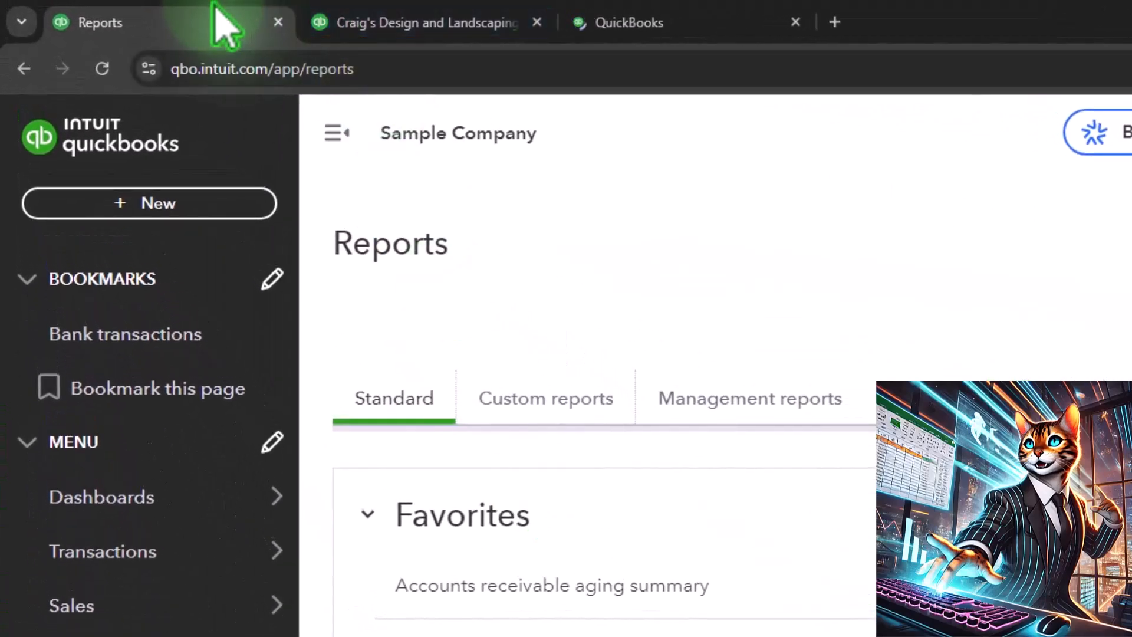
# Step: Switch to the Balance Sheet report and collapse the side navigation to widen the report view
pyautogui.moveTo(430, 26)
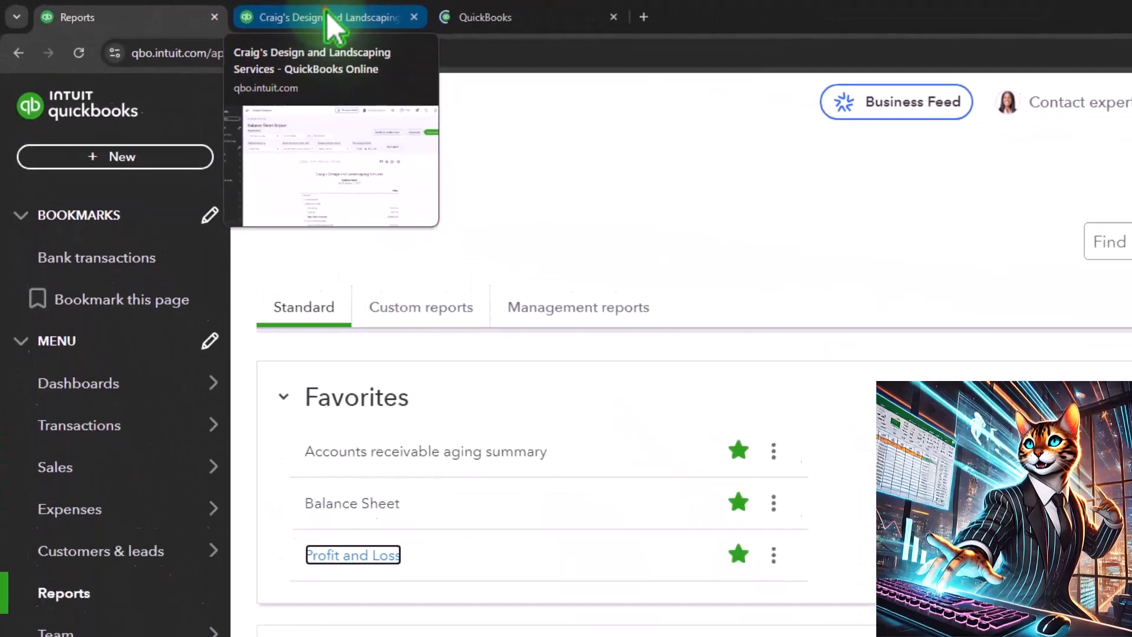
pyautogui.click(331, 20)
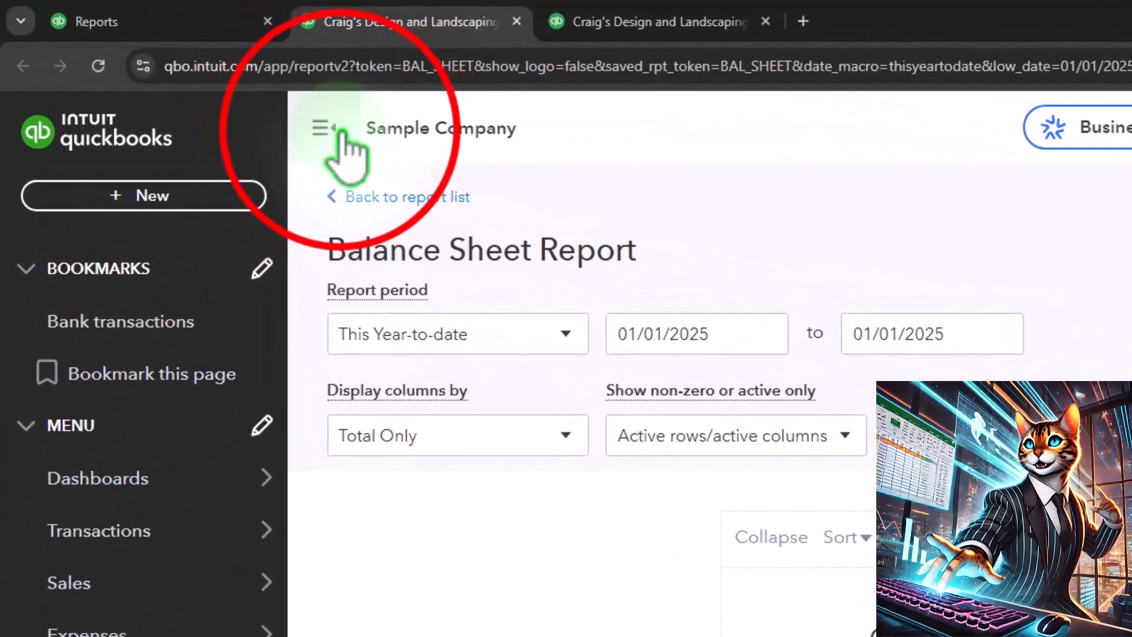
pyautogui.click(333, 129)
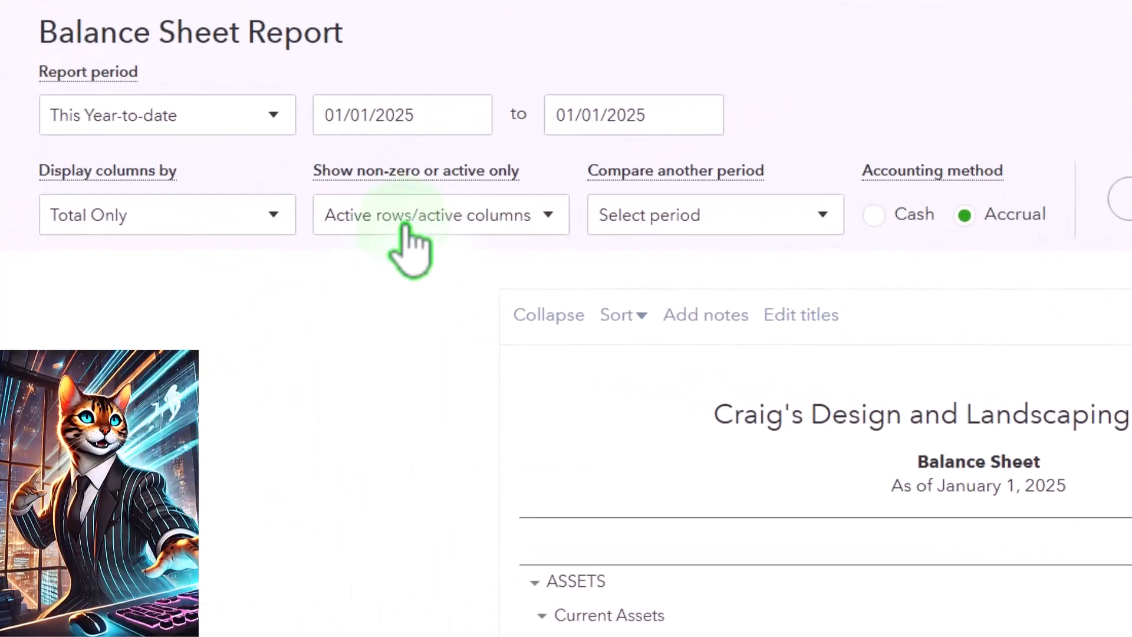
# Step: Set the Balance Sheet's report period from 01/01/2024 to 12/31/2025
pyautogui.click(426, 114)
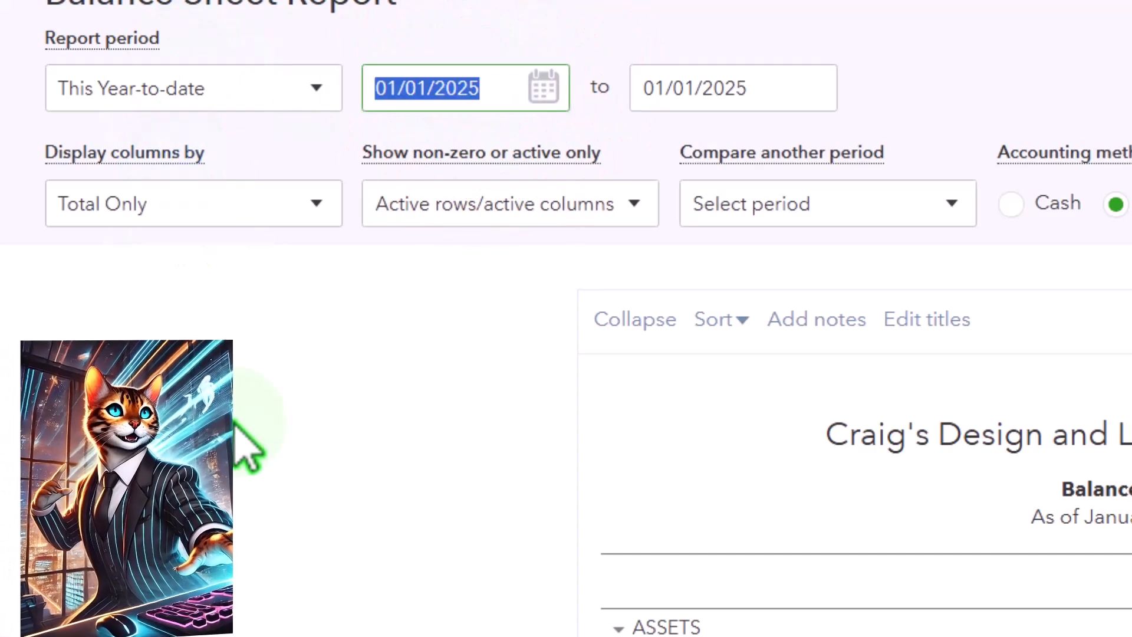
pyautogui.write('01')
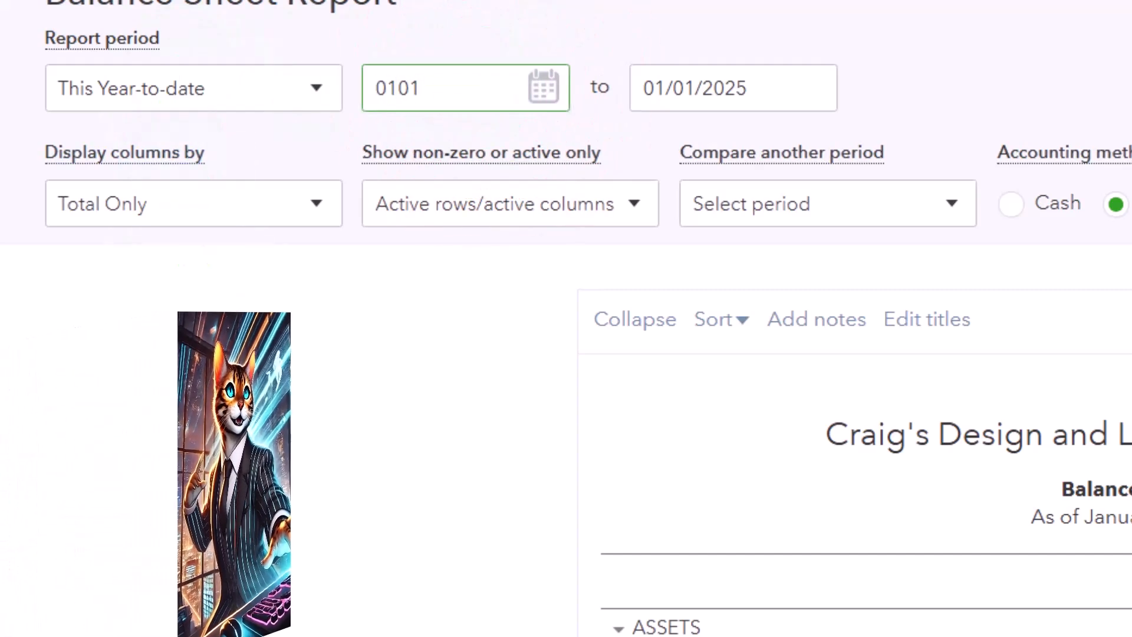
pyautogui.write('/01/2024')
pyautogui.press('Tab')
pyautogui.write('123125')
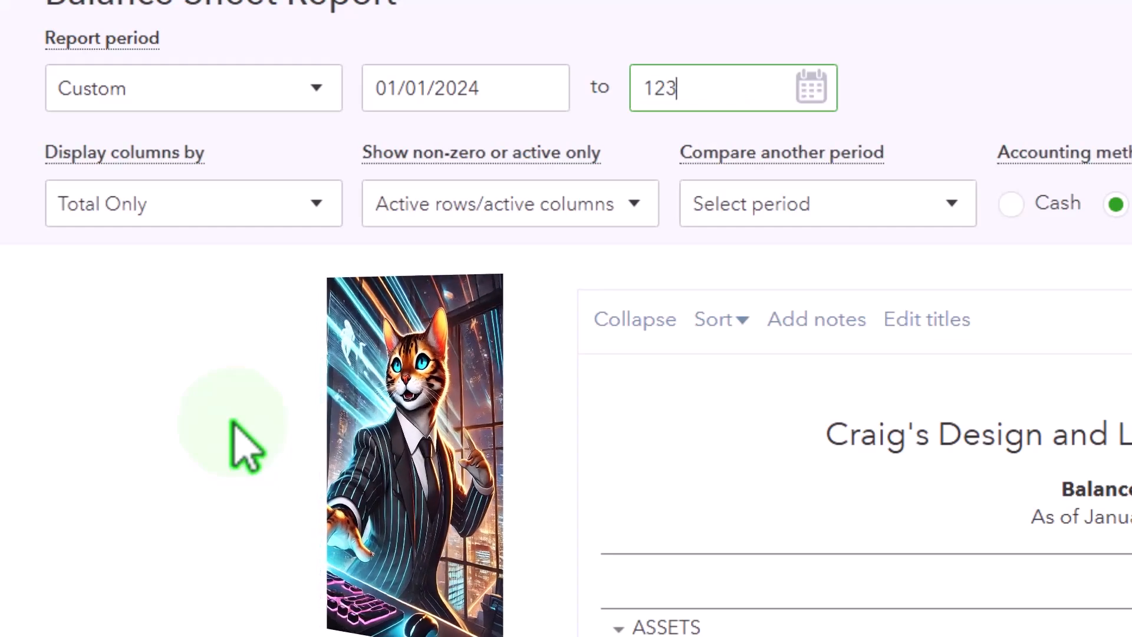
pyautogui.press('Tab')
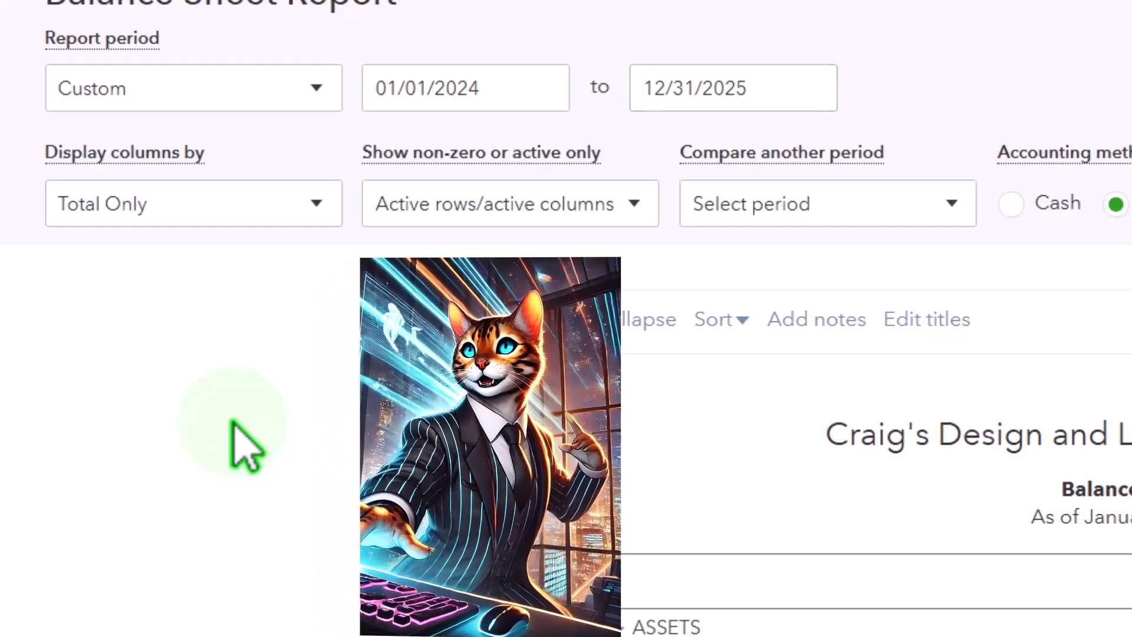
# Step: Display the Balance Sheet's columns by Years and run the report
pyautogui.click(309, 207)
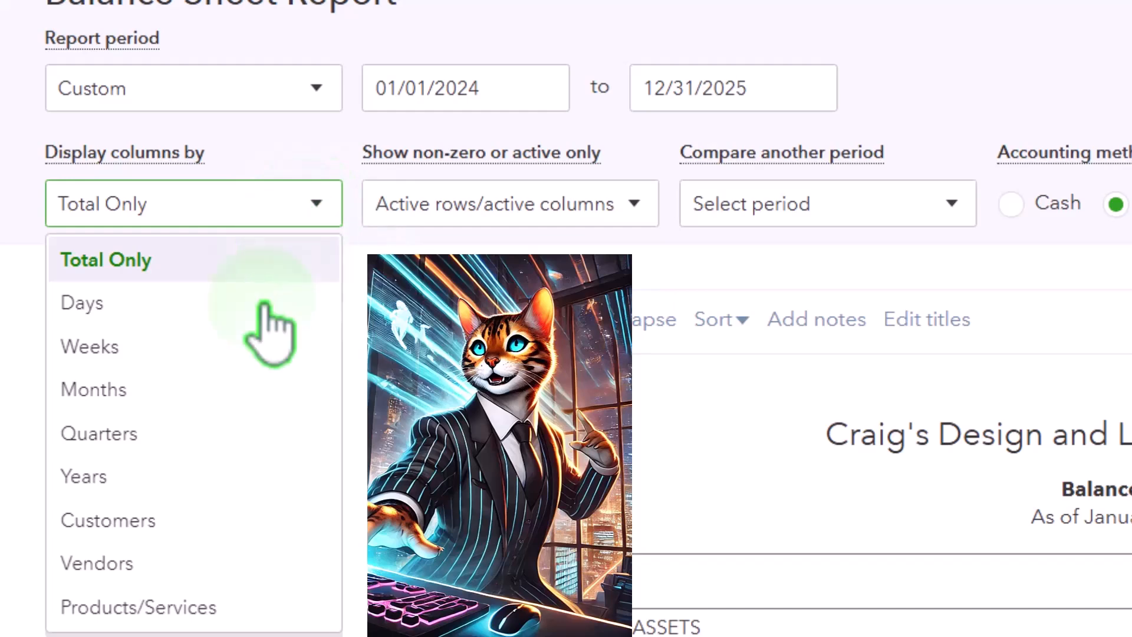
pyautogui.click(184, 475)
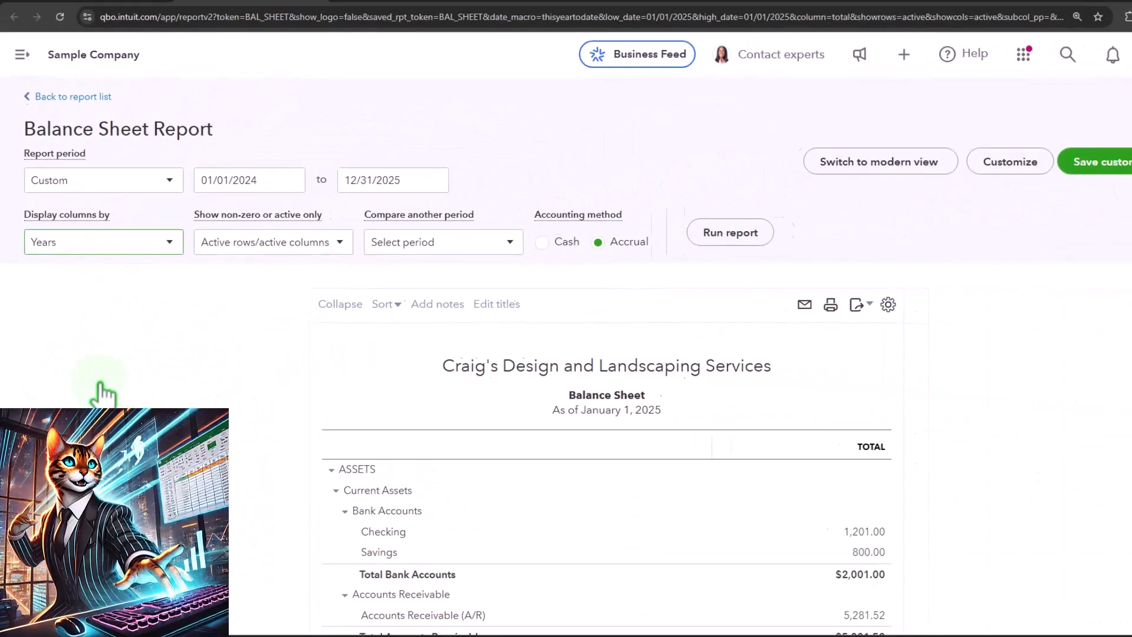
pyautogui.click(710, 174)
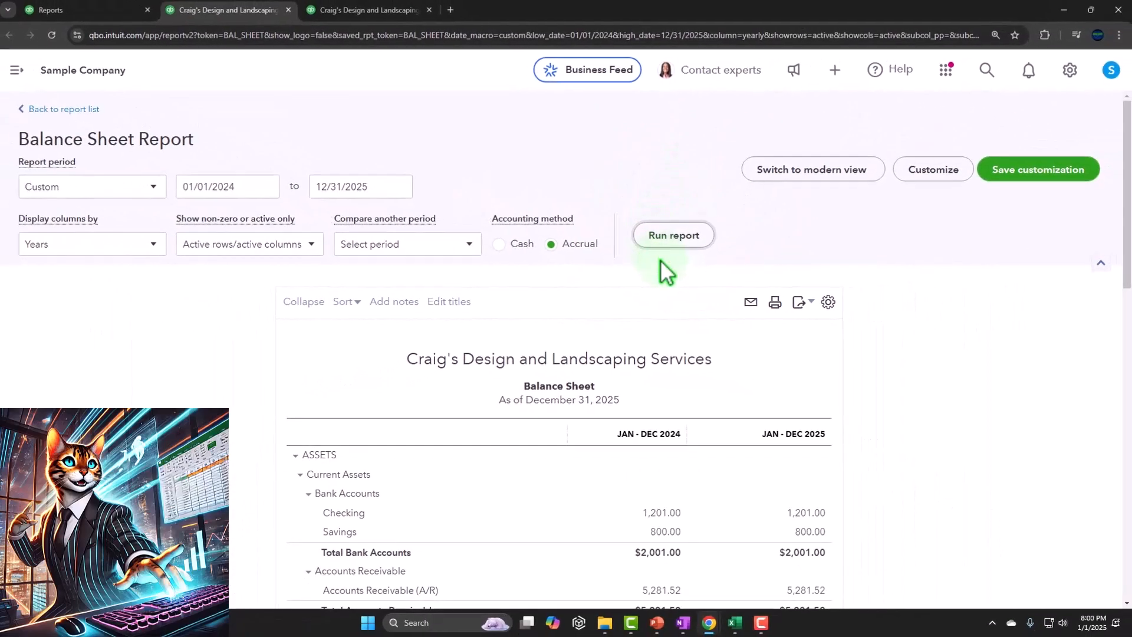
# Step: Drill into the Checking amount for Jan - Dec 2024, look through its transactions, and return to the summary report
pyautogui.scroll(-4, 662, 263)
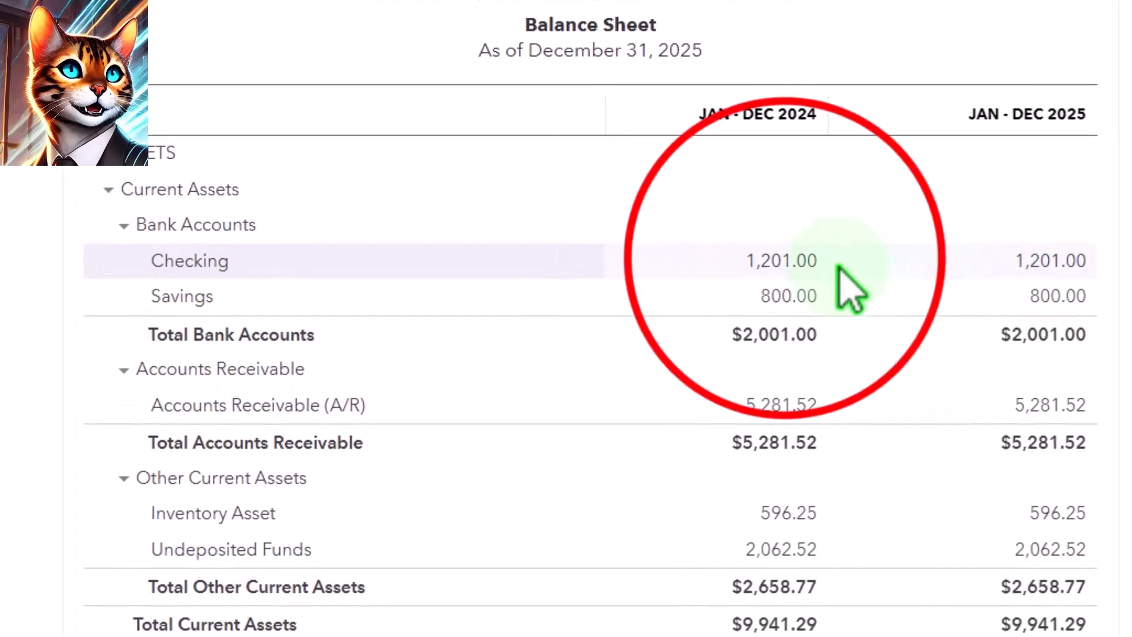
pyautogui.click(787, 262)
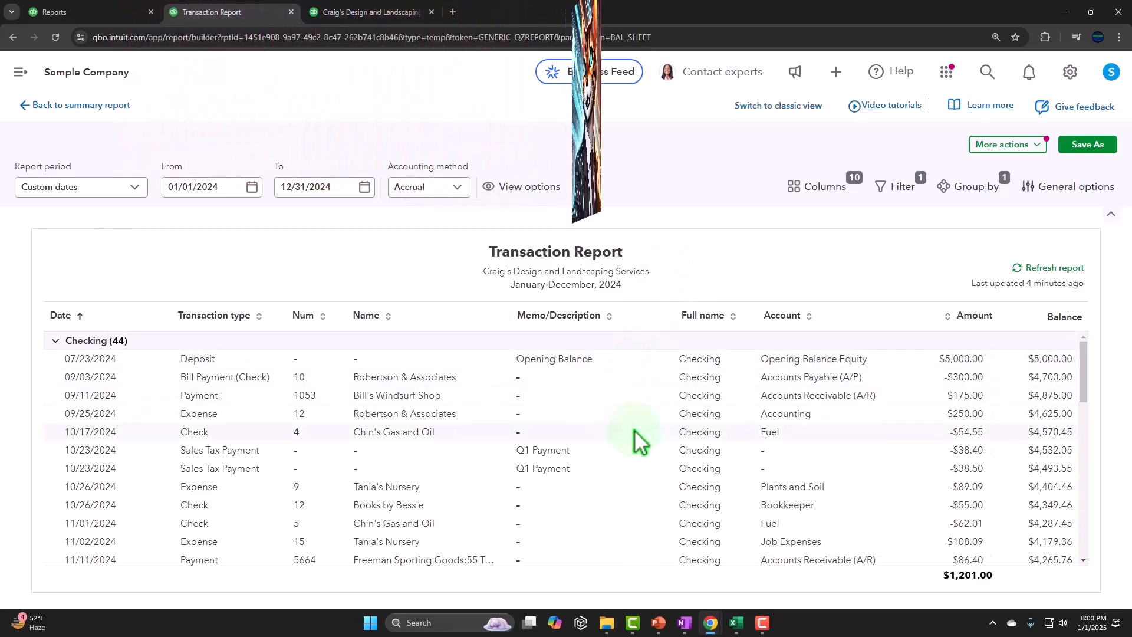
pyautogui.scroll(-8, 634, 431)
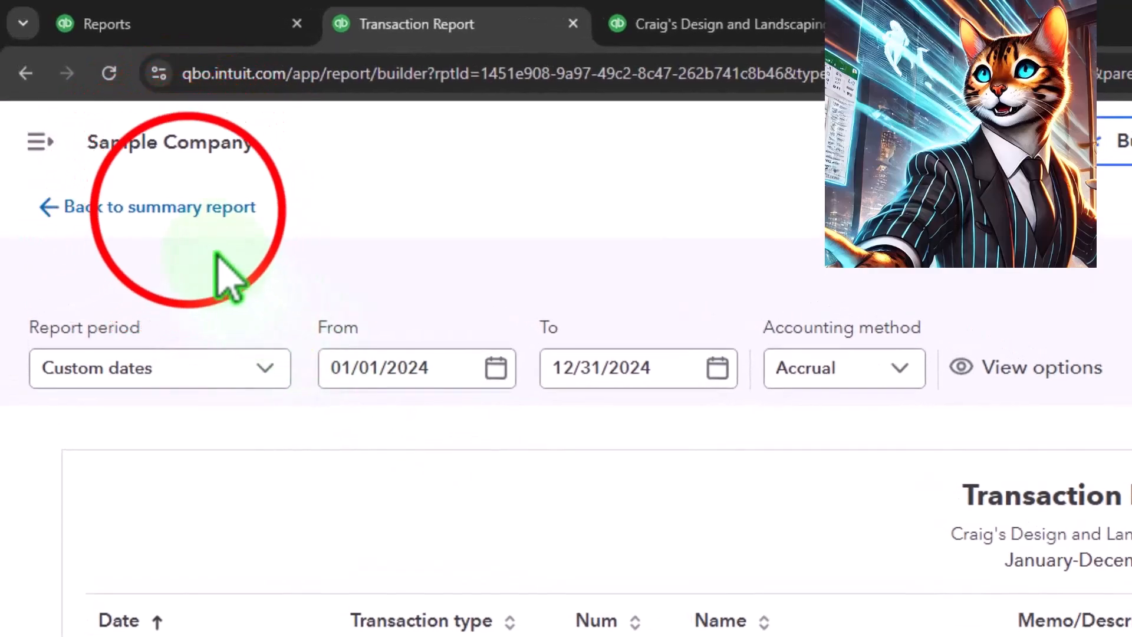
pyautogui.click(175, 209)
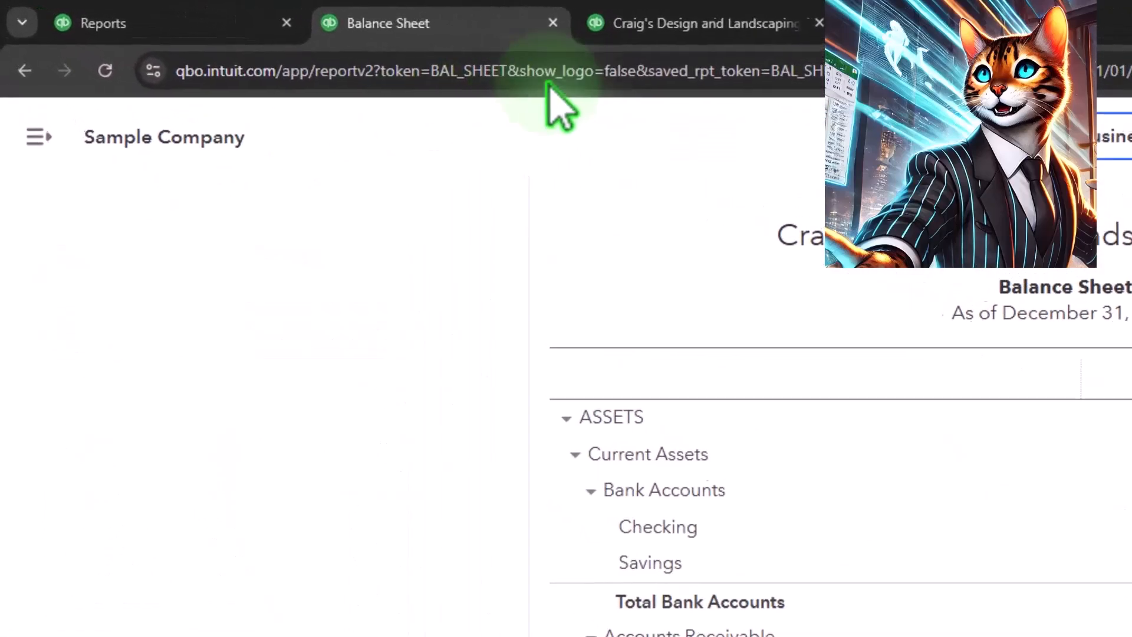
# Step: In the Profit and Loss report, collapse the side navigation and set the report period from 01/01/2024 to 12/31/2025
pyautogui.click(681, 25)
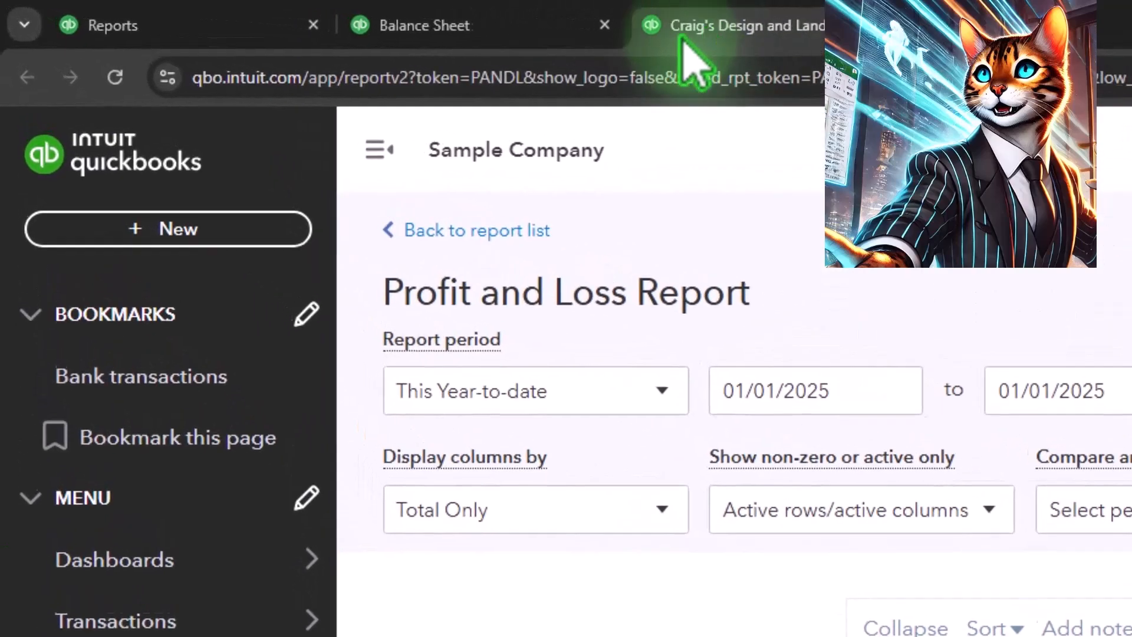
pyautogui.click(379, 150)
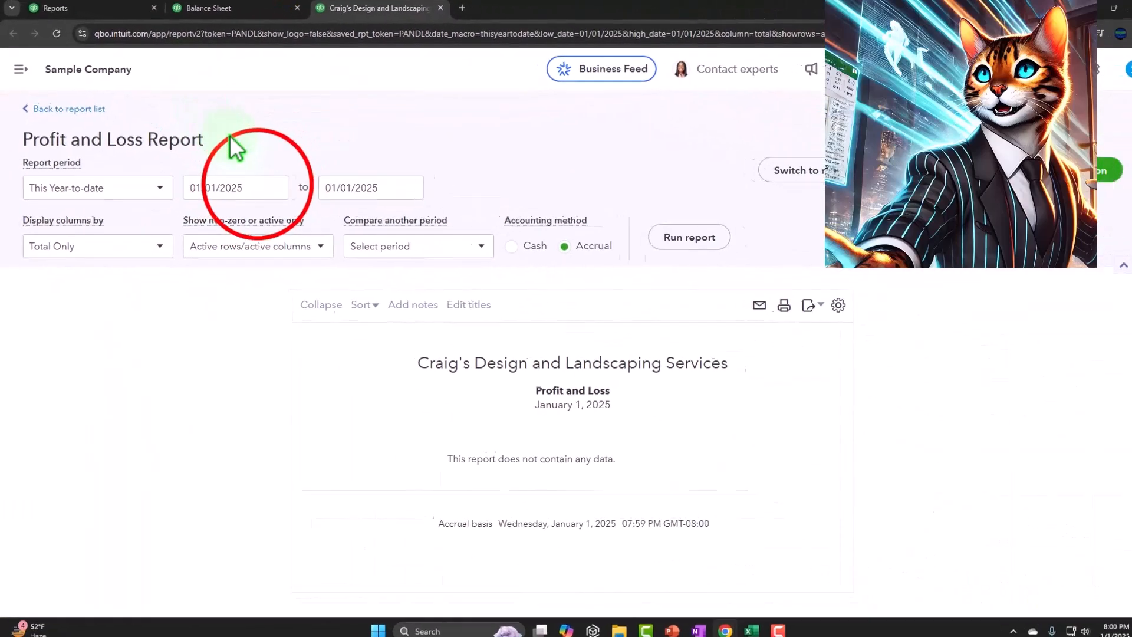
pyautogui.click(257, 187)
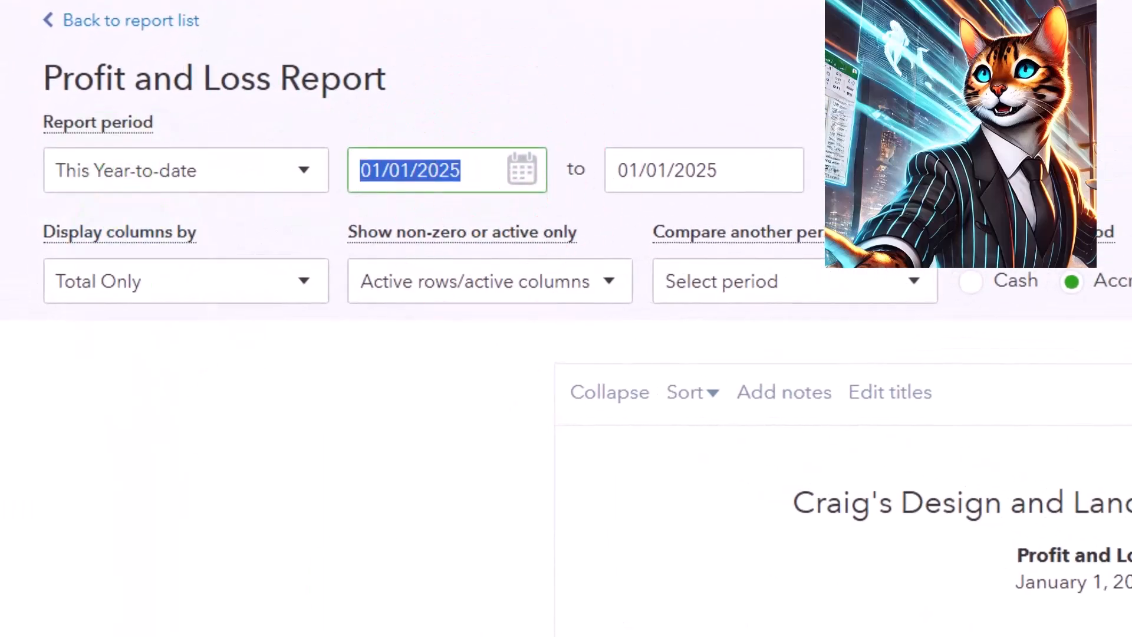
pyautogui.write('01/01/2024')
pyautogui.press('Tab')
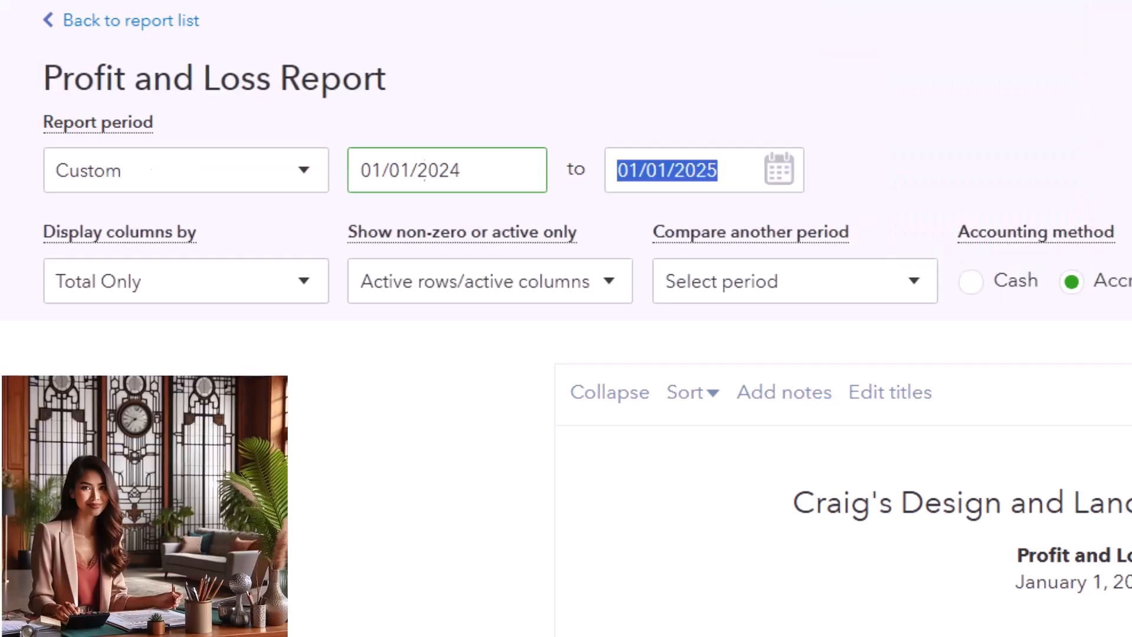
pyautogui.write('123125')
pyautogui.press('Tab')
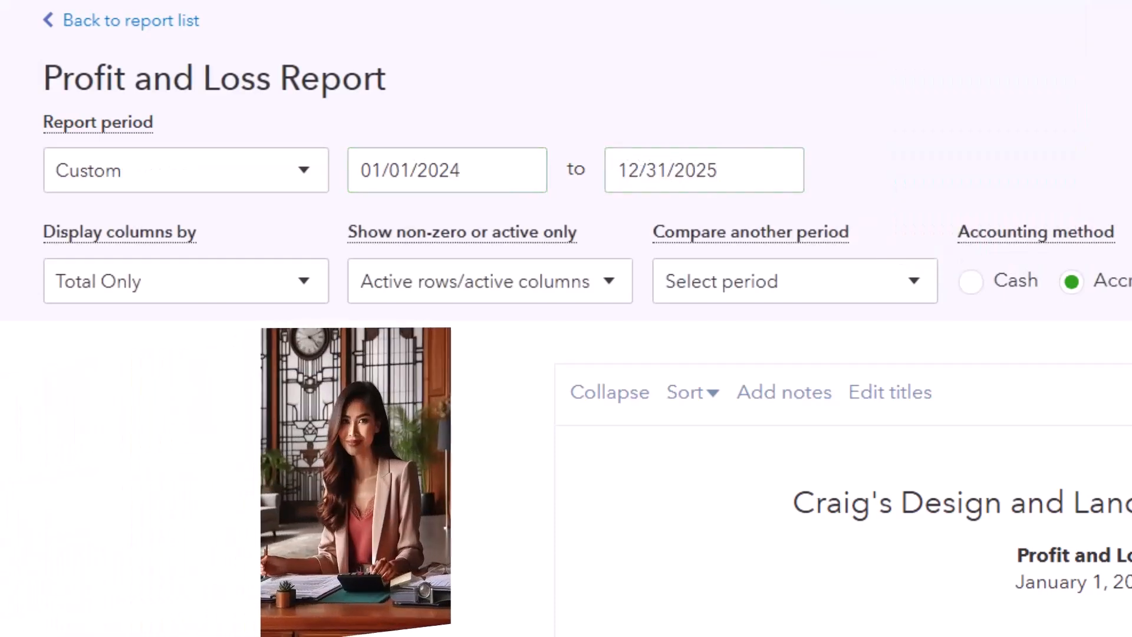
# Step: Display the Profit and Loss report's columns by Years and run the report
pyautogui.click(241, 289)
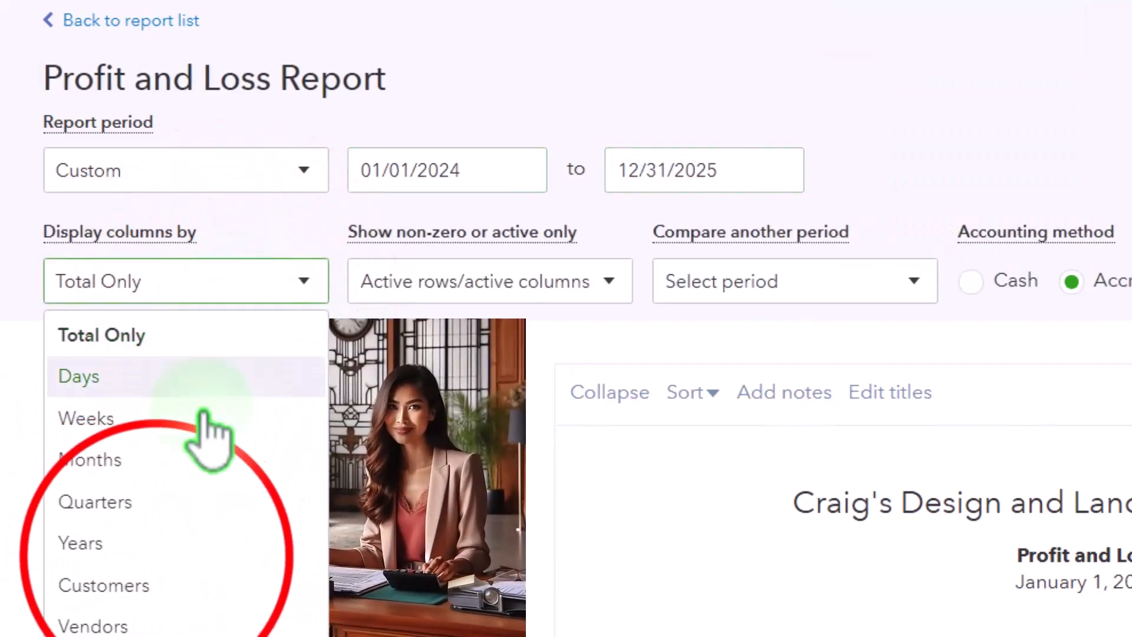
pyautogui.click(157, 543)
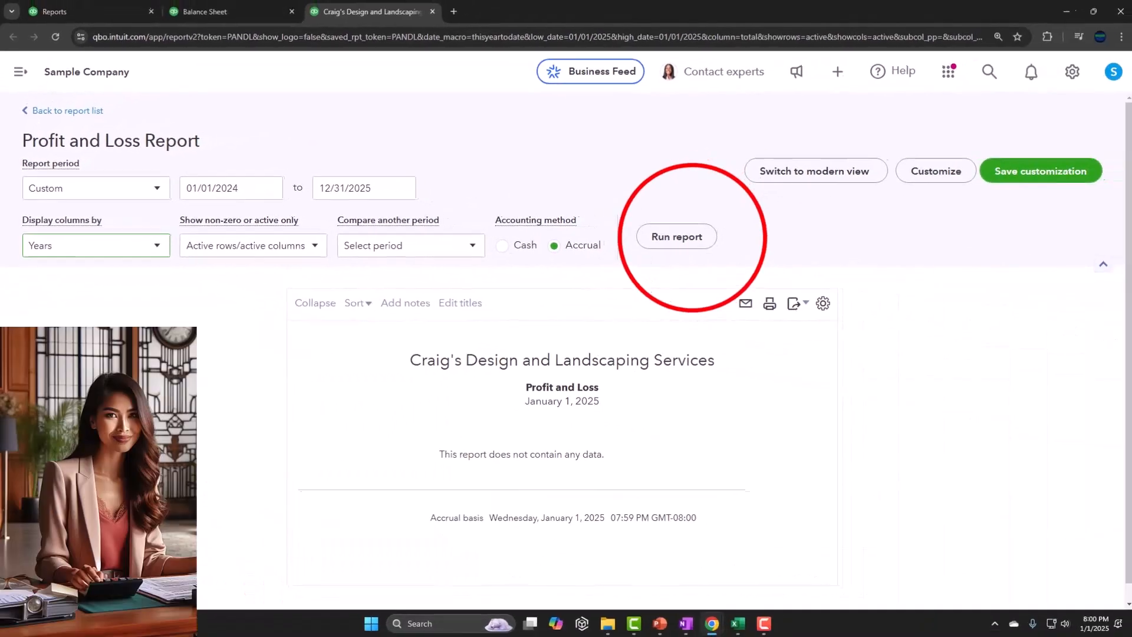
pyautogui.click(1055, 254)
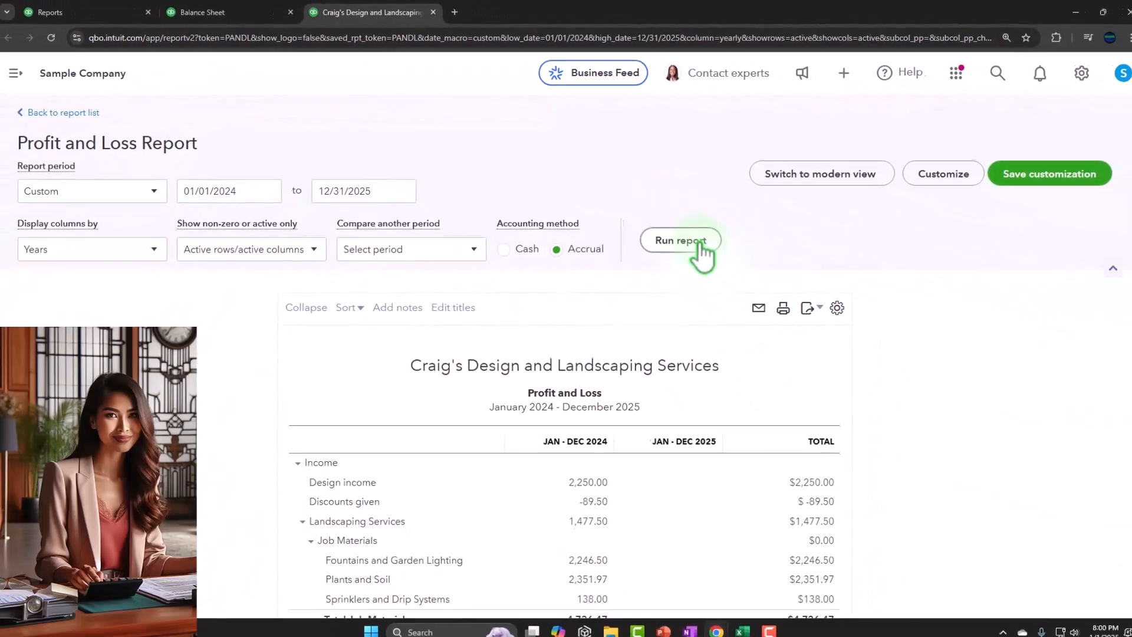
# Step: Review the Profit and Loss report's yearly columns from Income down to Net Income
pyautogui.scroll(-4, 813, 328)
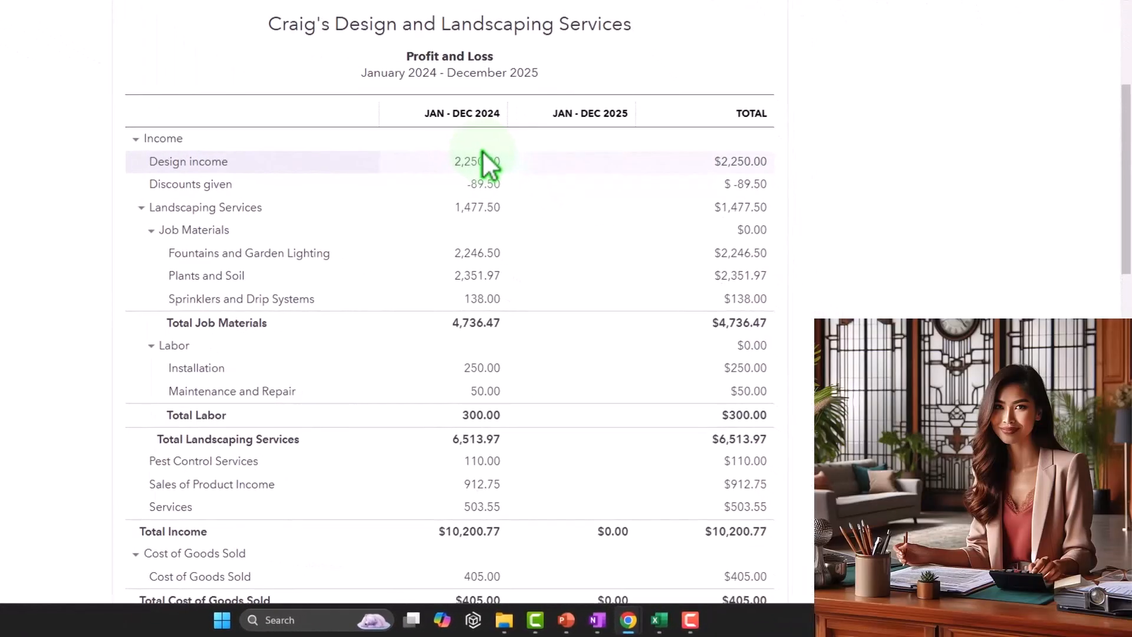
pyautogui.scroll(-4, 593, 187)
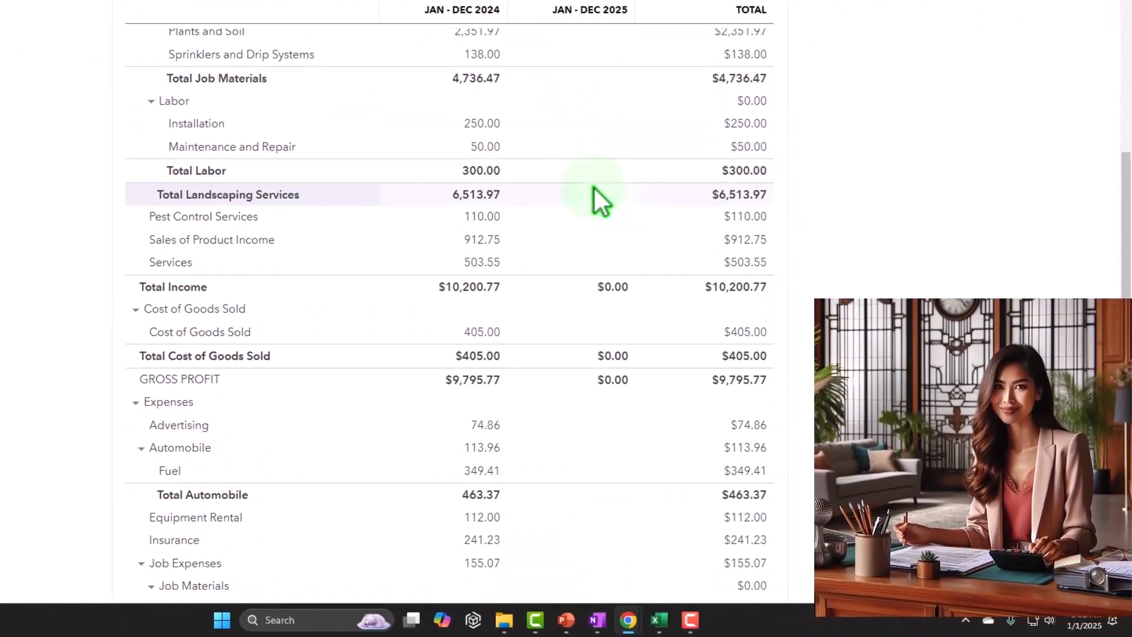
pyautogui.scroll(-10, 593, 186)
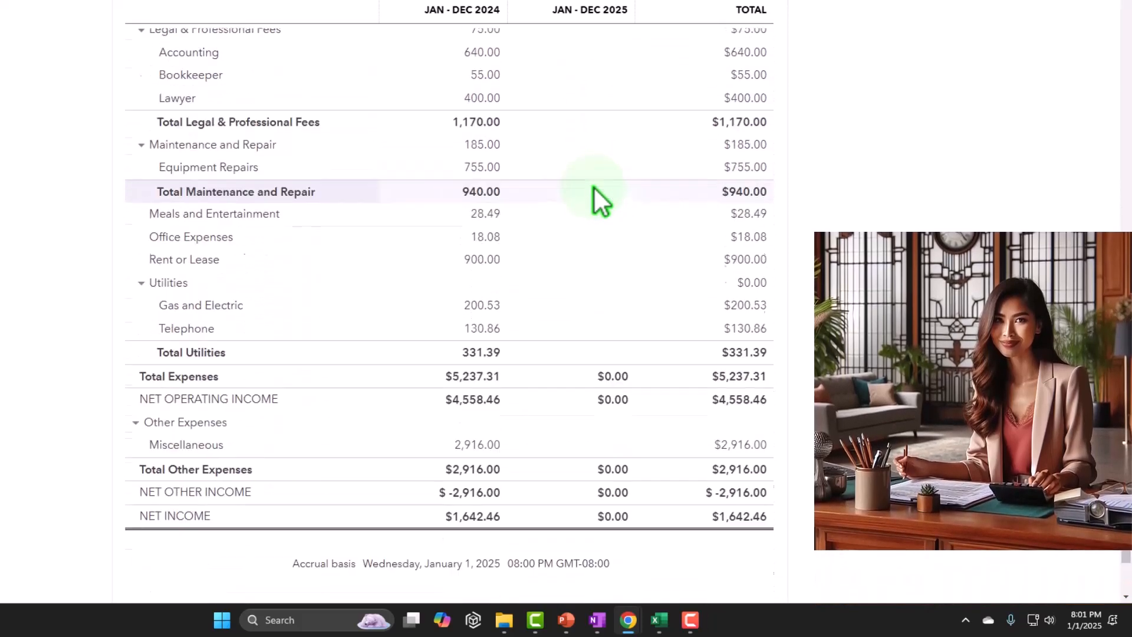
pyautogui.scroll(-2, 593, 186)
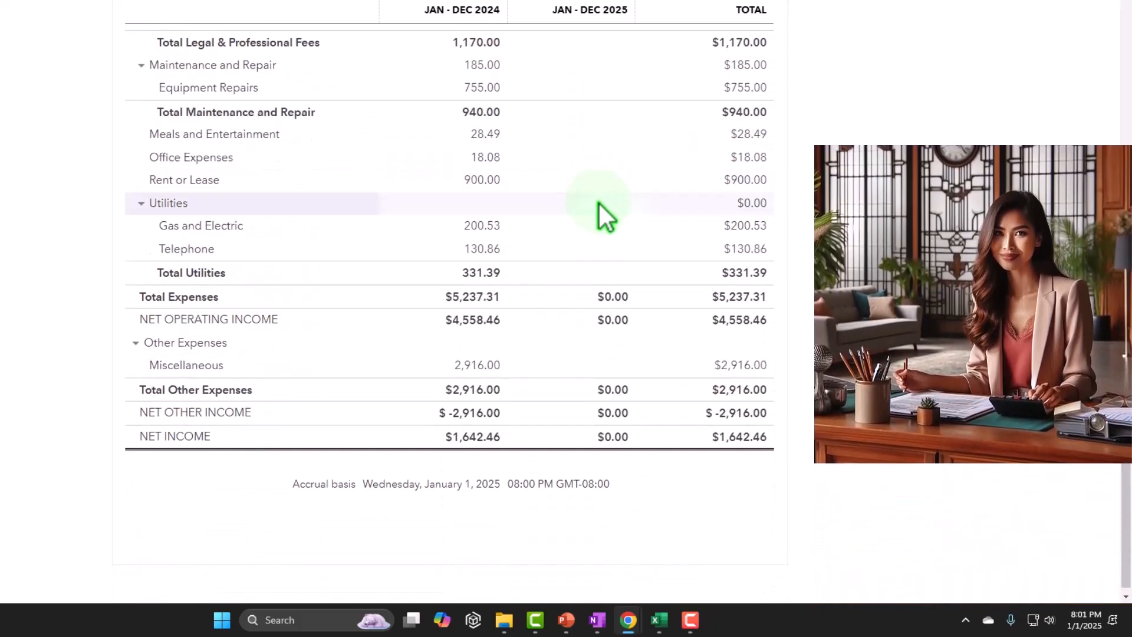
pyautogui.scroll(11, 599, 203)
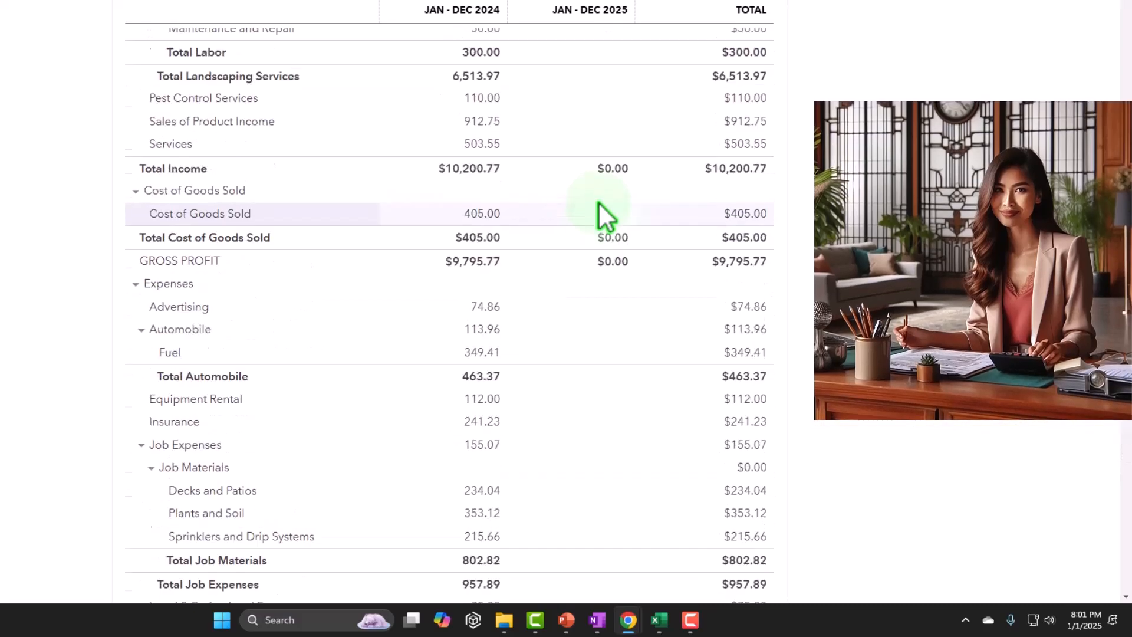
pyautogui.scroll(10, 604, 215)
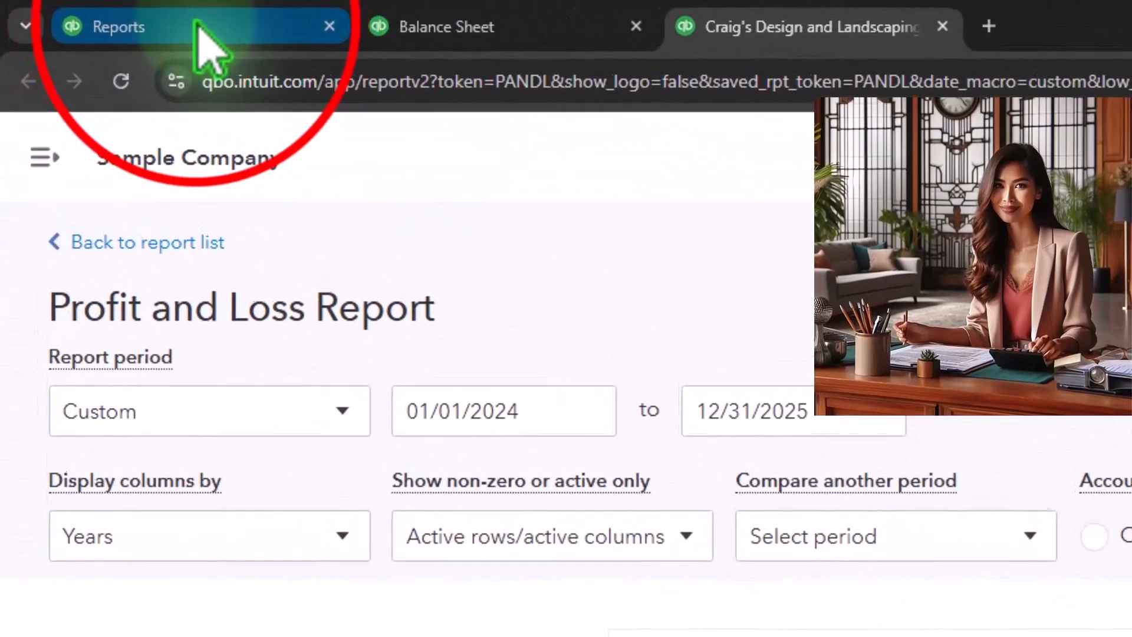
# Step: Look over the new-transaction forms available from the Reports page and return to the Balance Sheet report
pyautogui.click(200, 27)
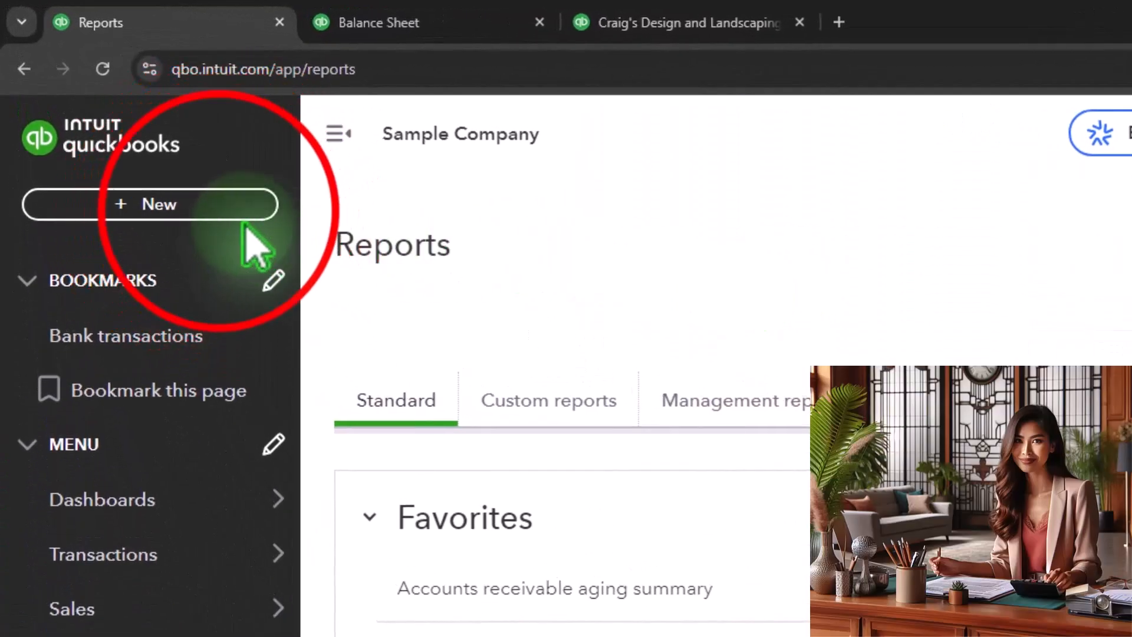
pyautogui.click(195, 132)
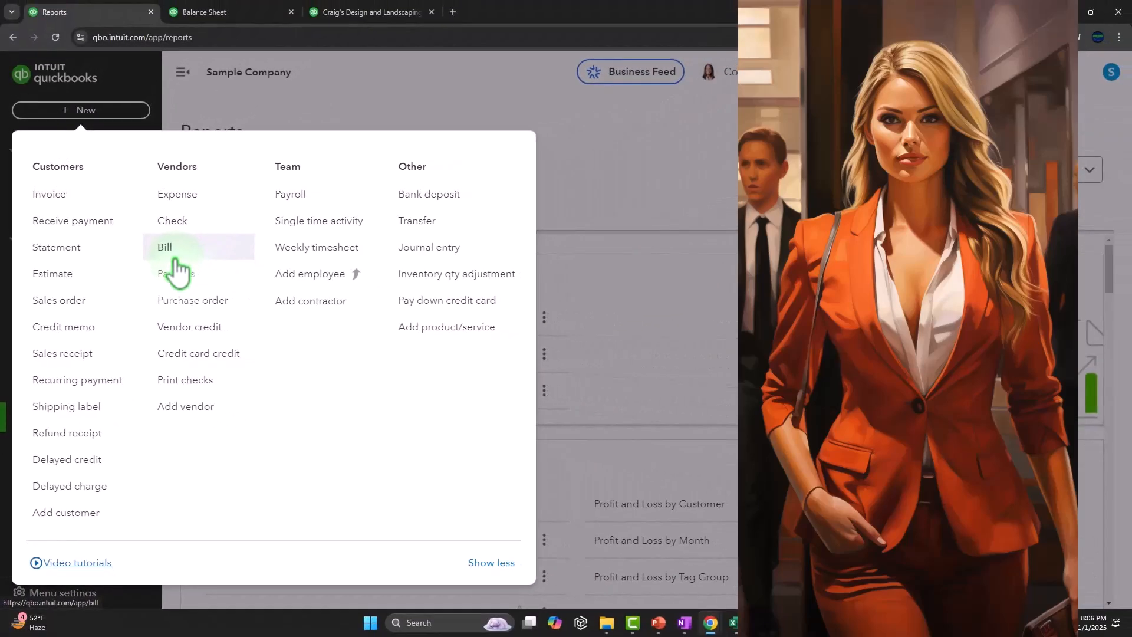
pyautogui.click(216, 12)
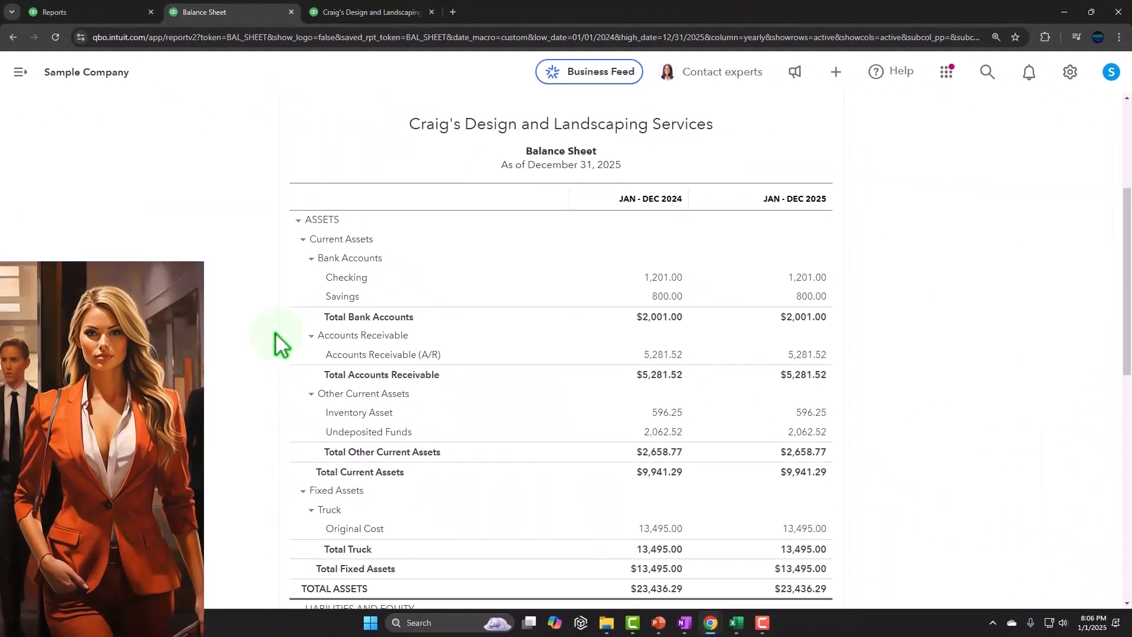
# Step: Open the 2024 Accounts Payable (A/P) transaction detail from the Balance Sheet and review its bills and bill payments
pyautogui.scroll(-1, 279, 342)
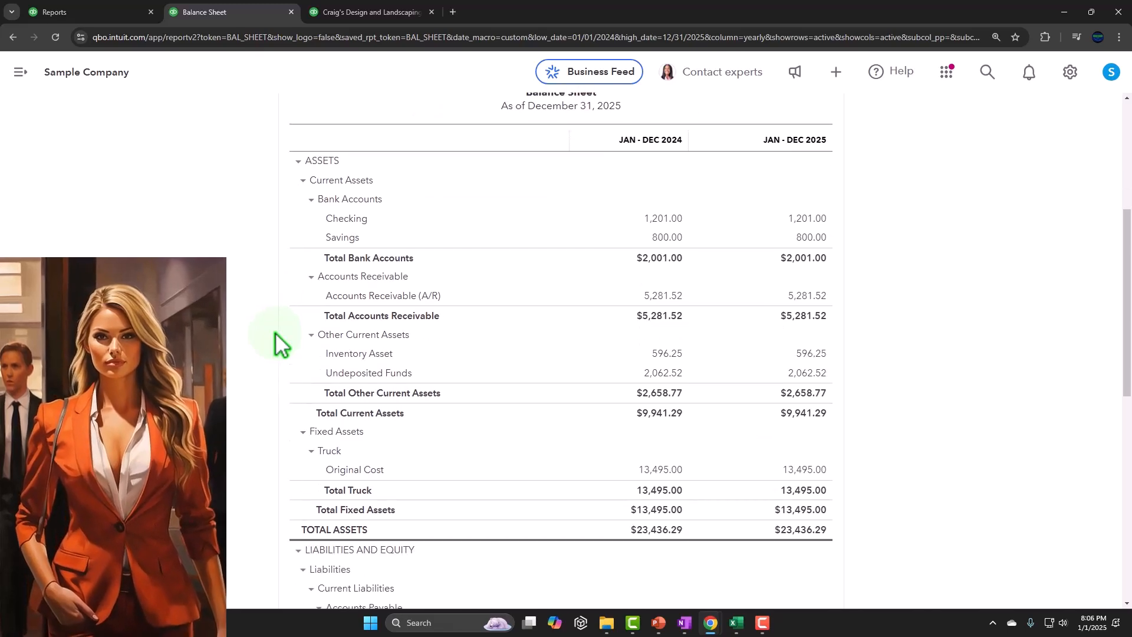
pyautogui.scroll(-5, 276, 334)
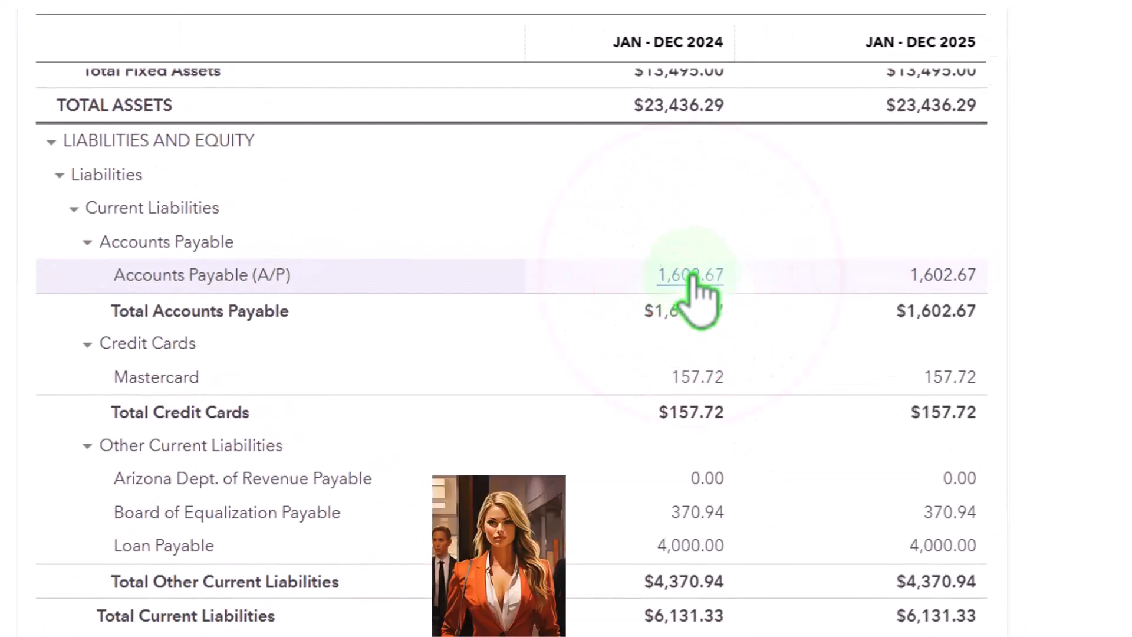
pyautogui.click(691, 276)
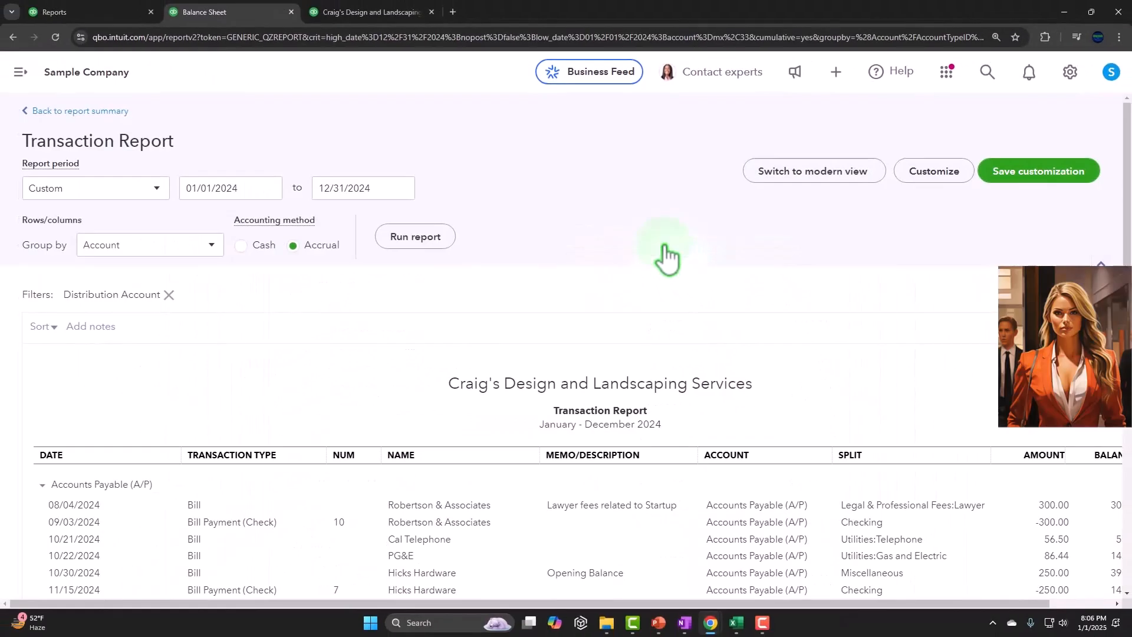
pyautogui.scroll(-4, 666, 257)
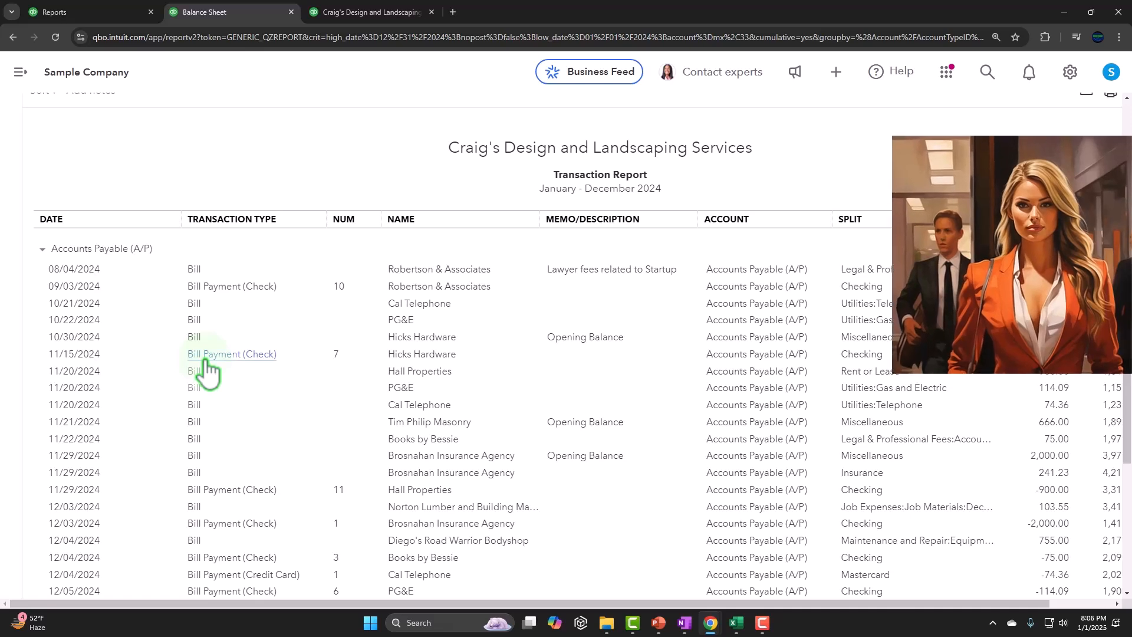
pyautogui.scroll(2, 254, 361)
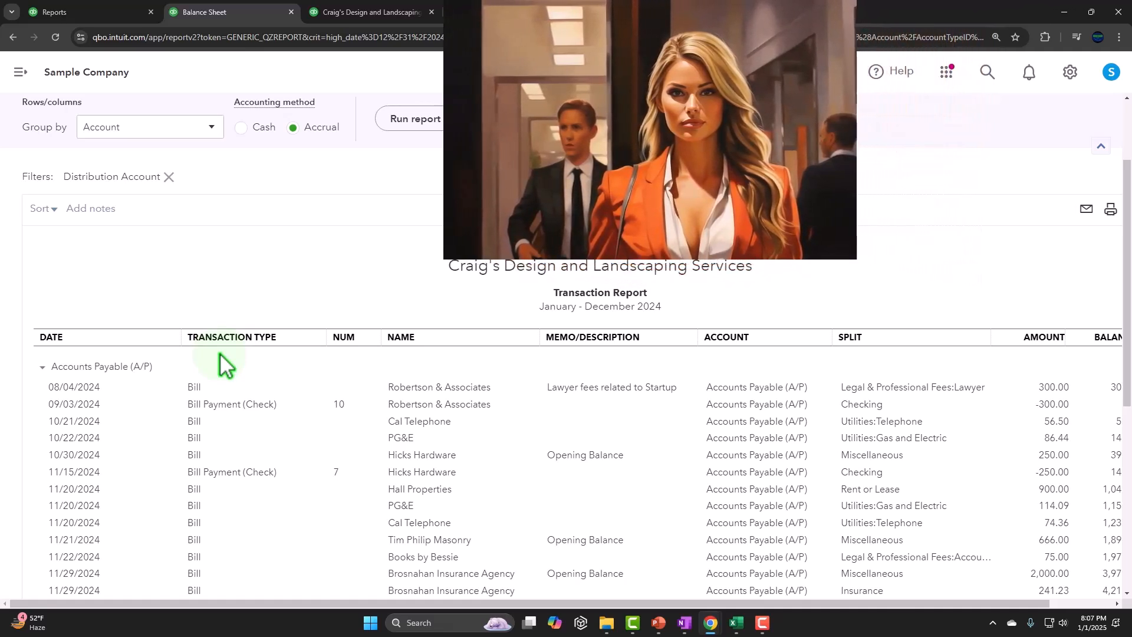
pyautogui.scroll(-1, 224, 365)
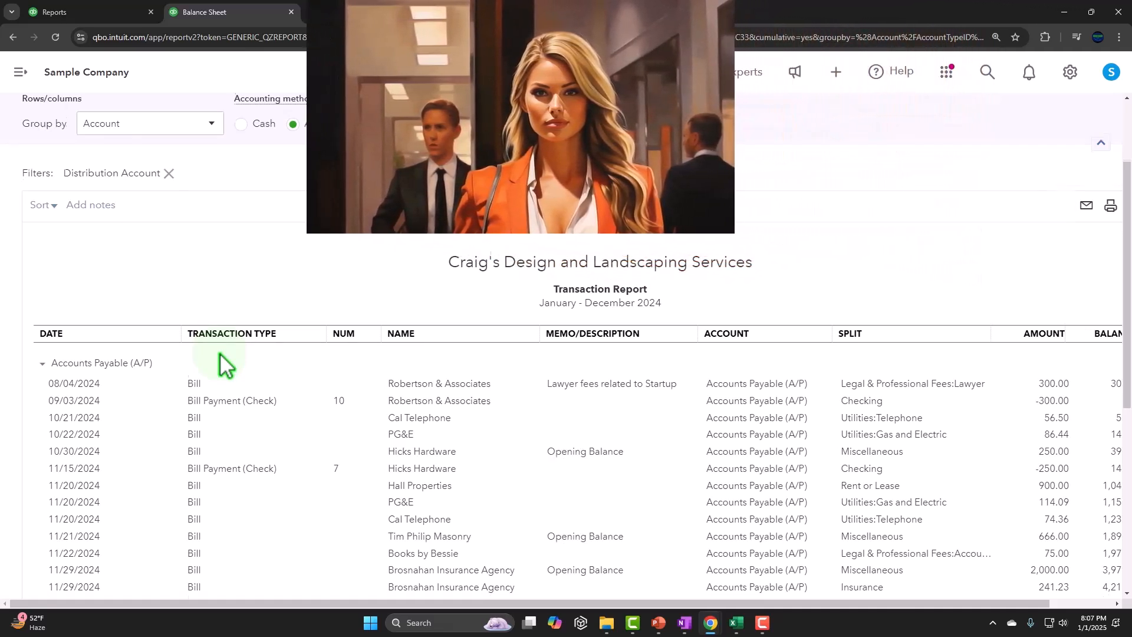
pyautogui.scroll(-1, 219, 352)
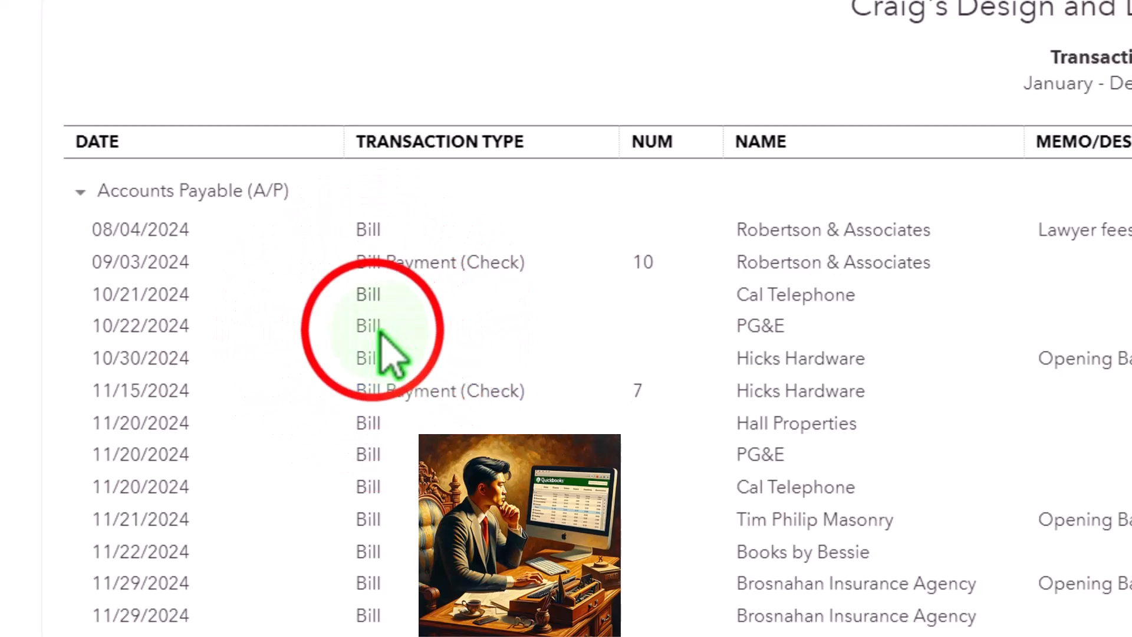
# Step: Open the PG&E bill dated 10/22/2024, dismiss the autofill pane, and review its vendor, terms and date fields
pyautogui.click(371, 295)
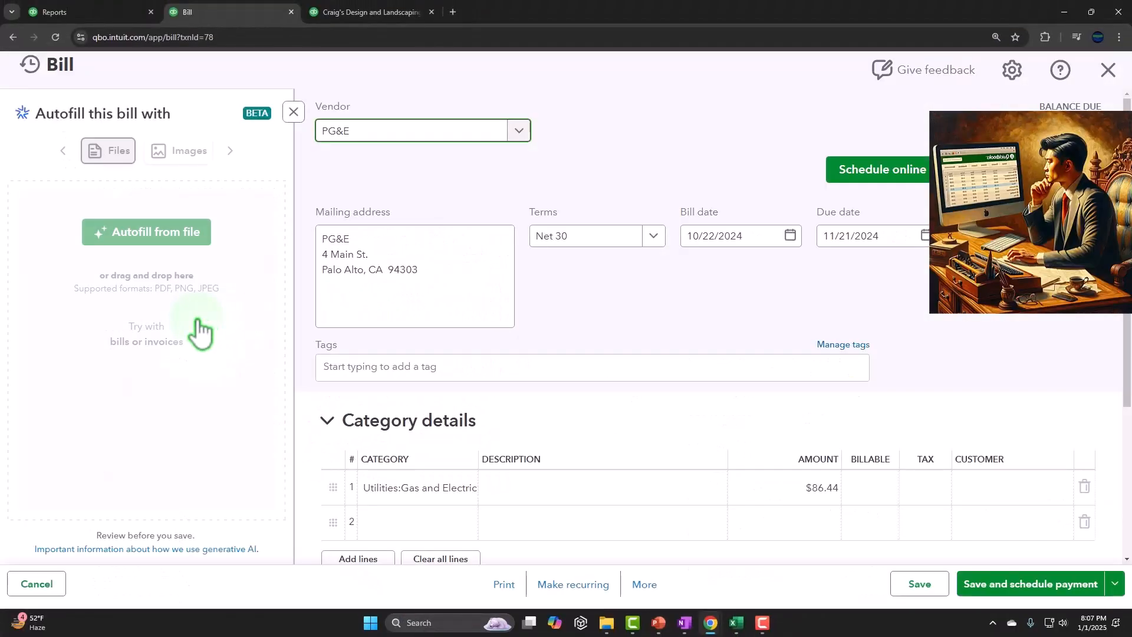
pyautogui.click(293, 112)
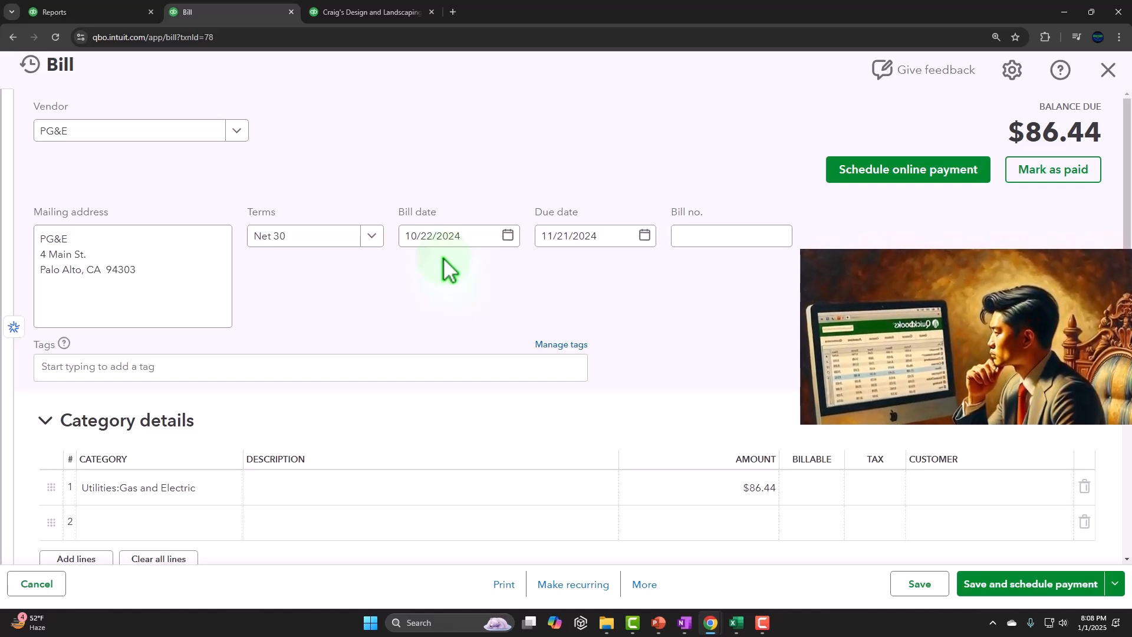
pyautogui.click(530, 251)
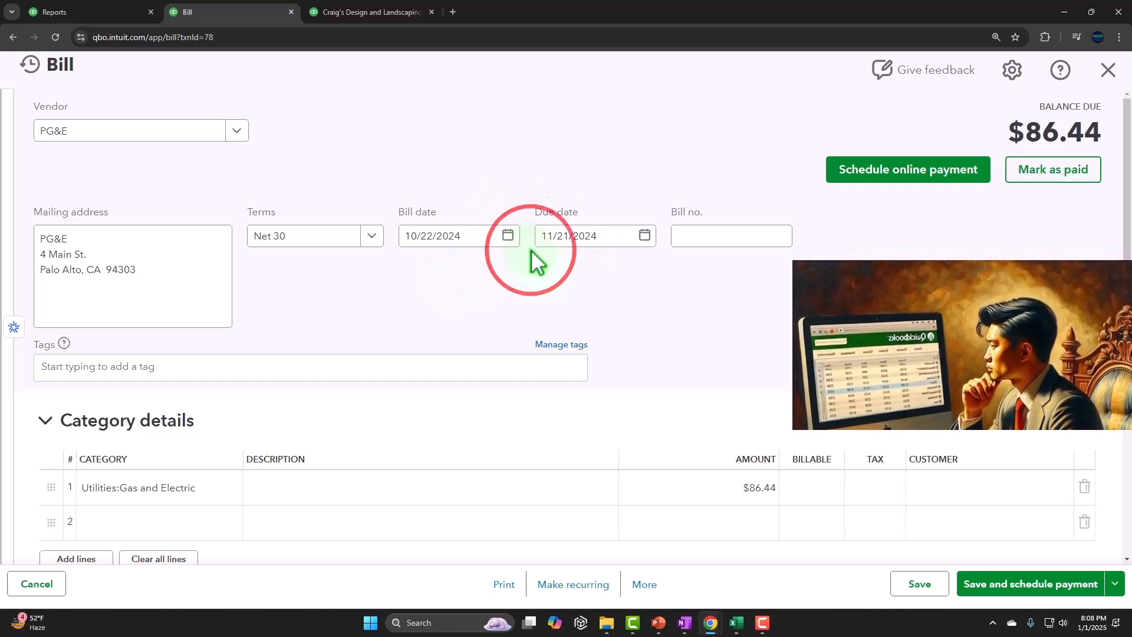
pyautogui.scroll(-3, 529, 250)
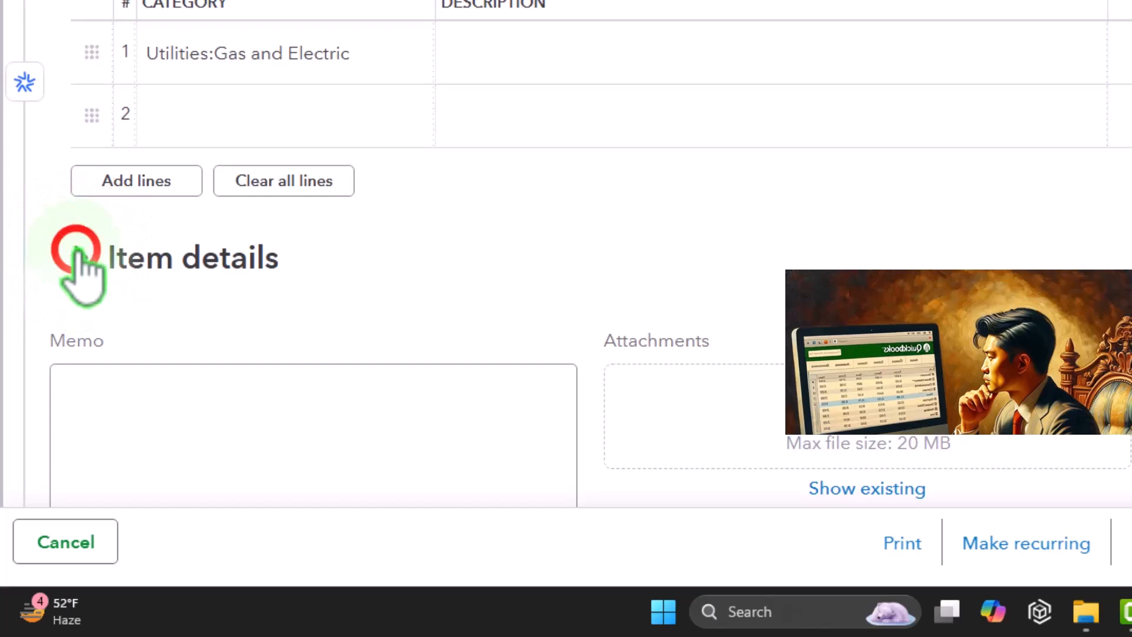
# Step: Expand the bill's Item details section and examine its product/service lines, memo and attachments areas
pyautogui.click(72, 257)
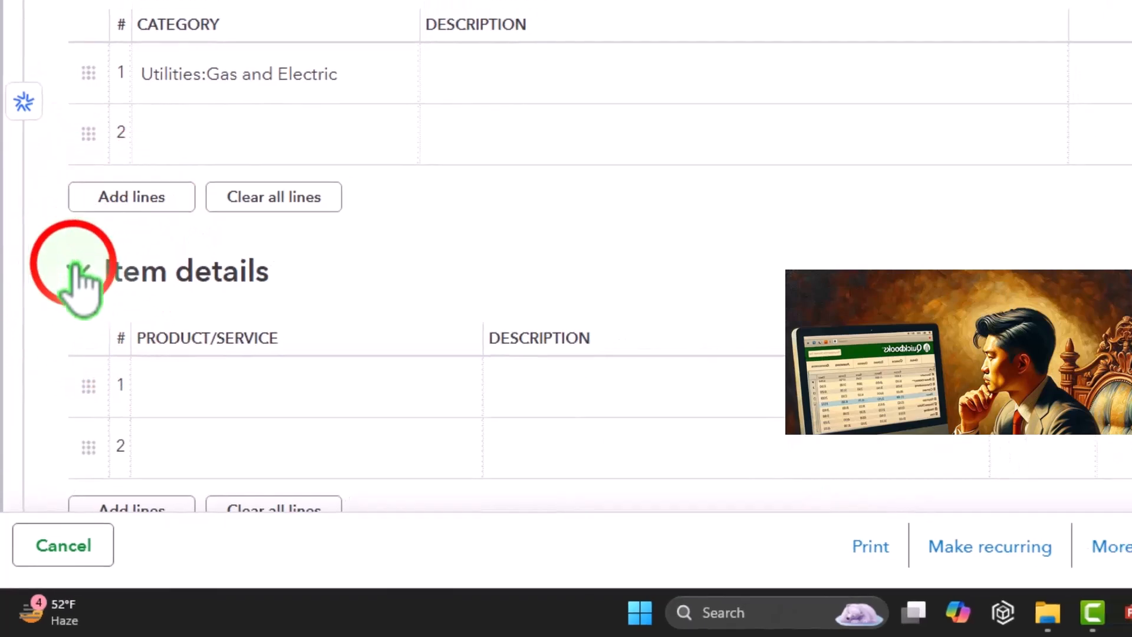
pyautogui.click(81, 268)
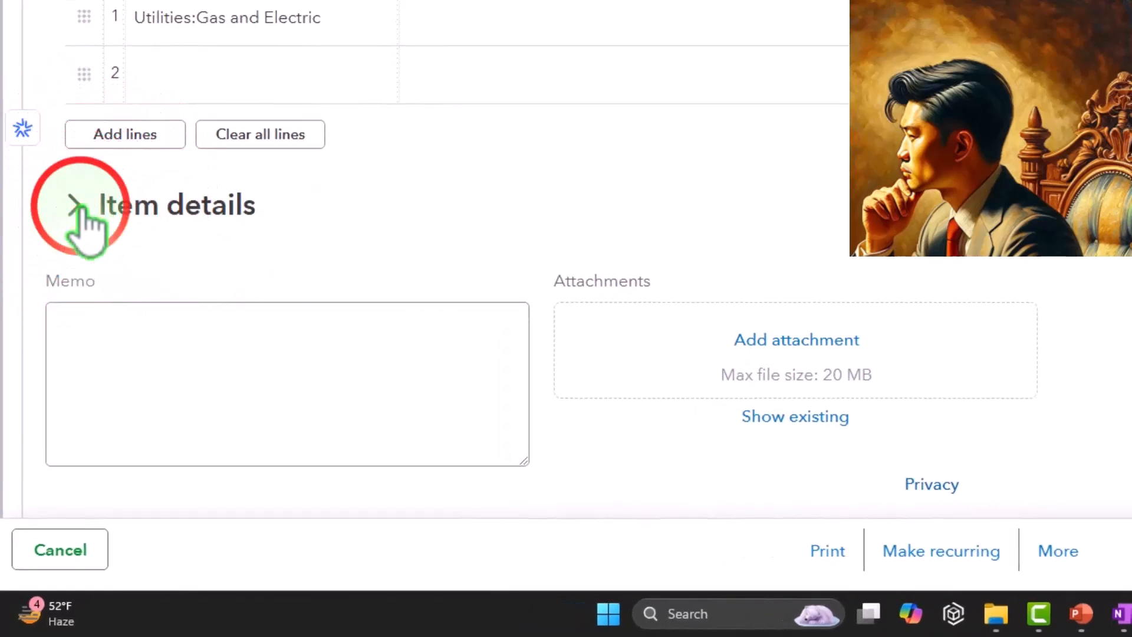
pyautogui.click(79, 207)
pyautogui.scroll(-1, 88, 233)
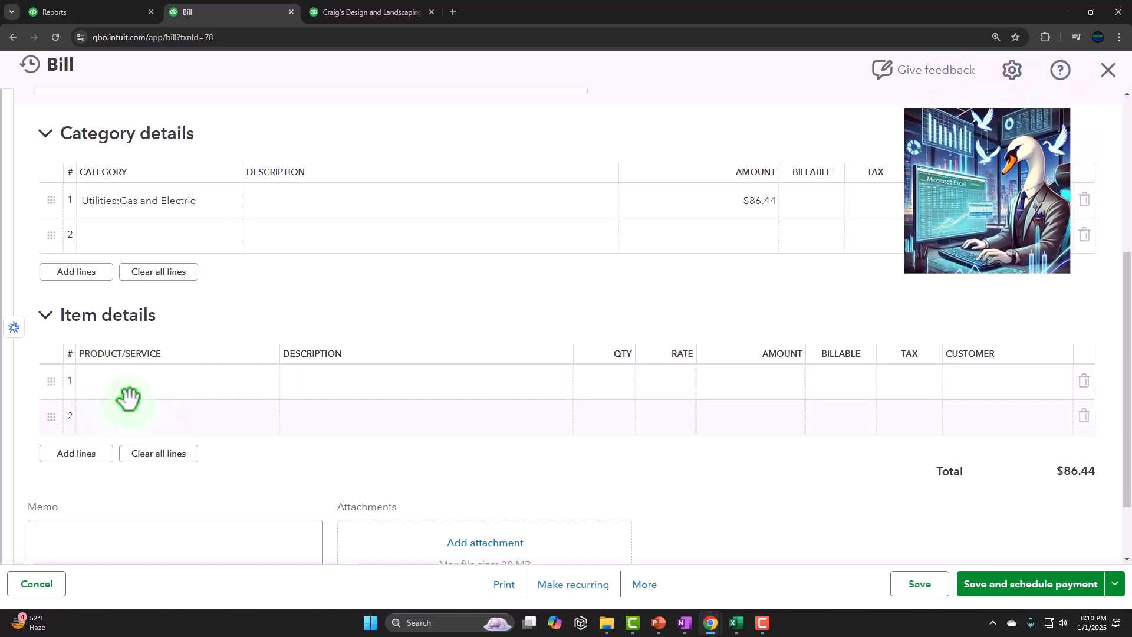
pyautogui.scroll(-1, 128, 398)
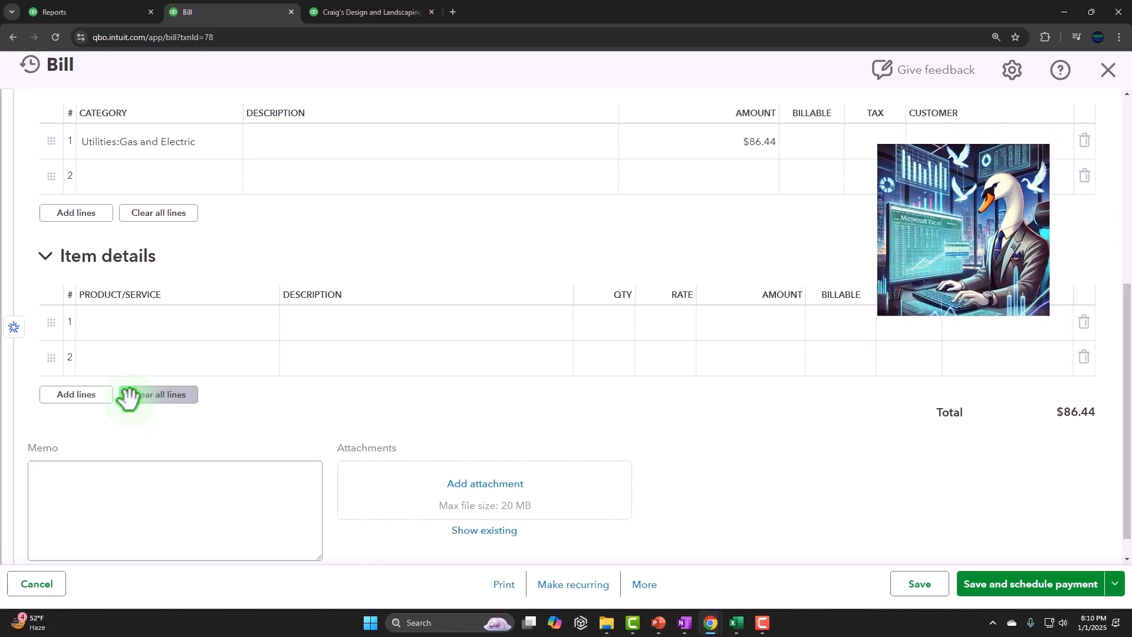
pyautogui.scroll(-1, 130, 399)
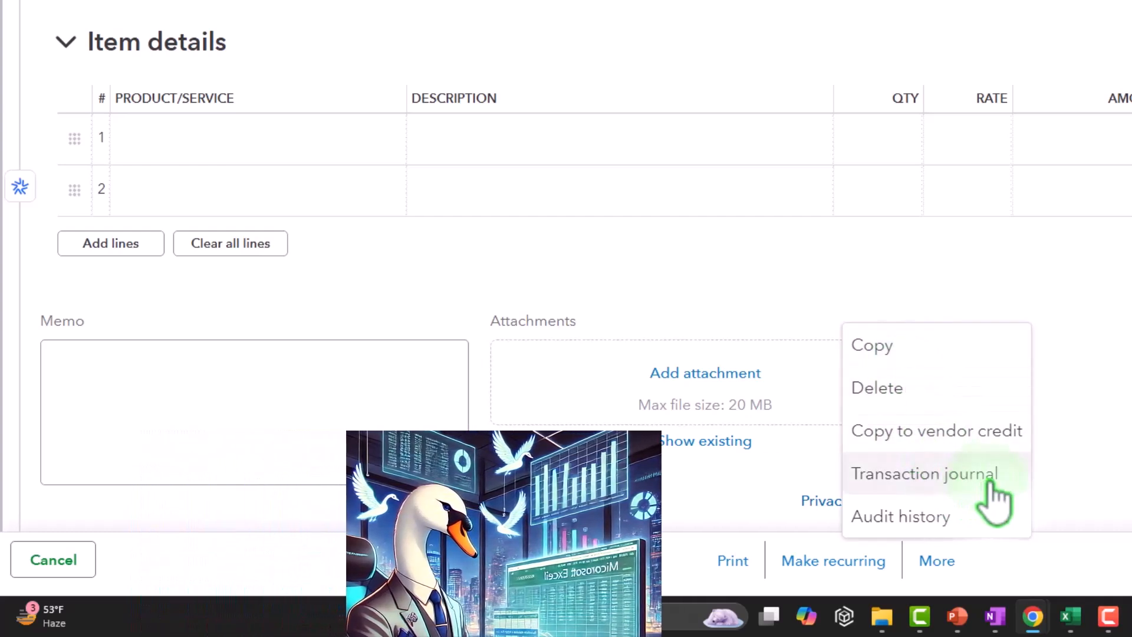
# Step: Look over the bill's additional actions and its alternative save options without choosing any
pyautogui.click(1119, 481)
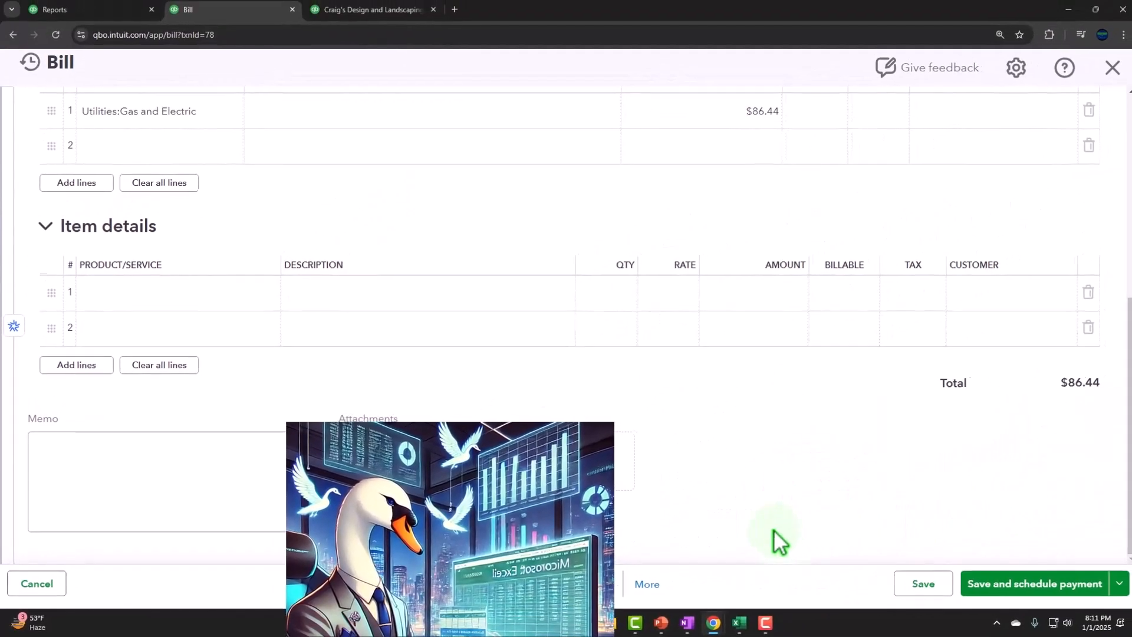
pyautogui.click(1115, 583)
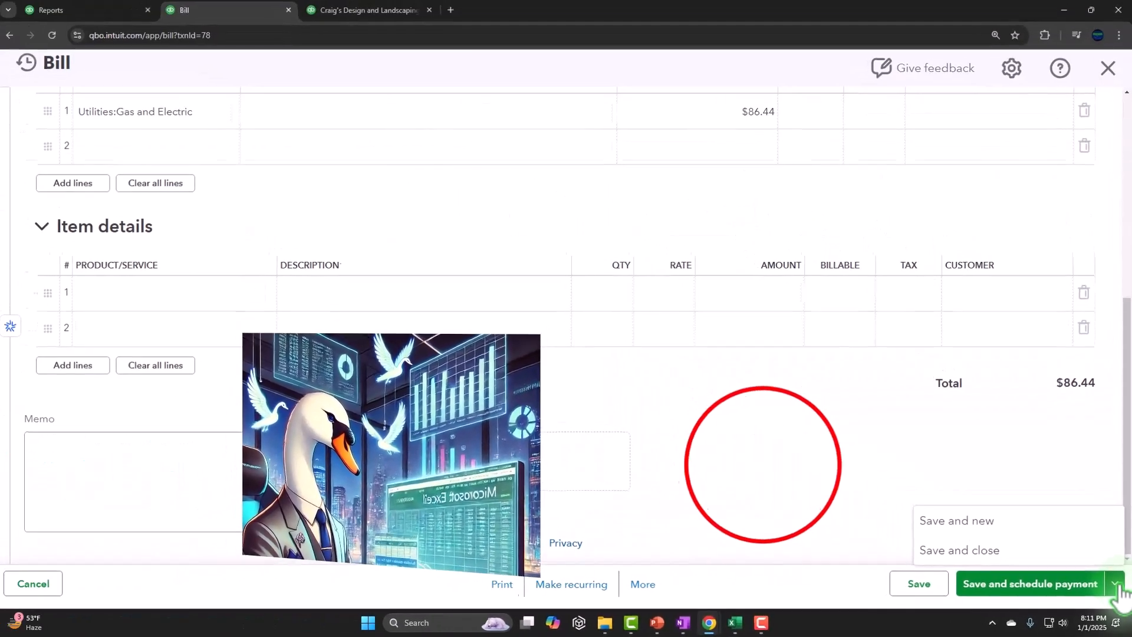
pyautogui.click(763, 465)
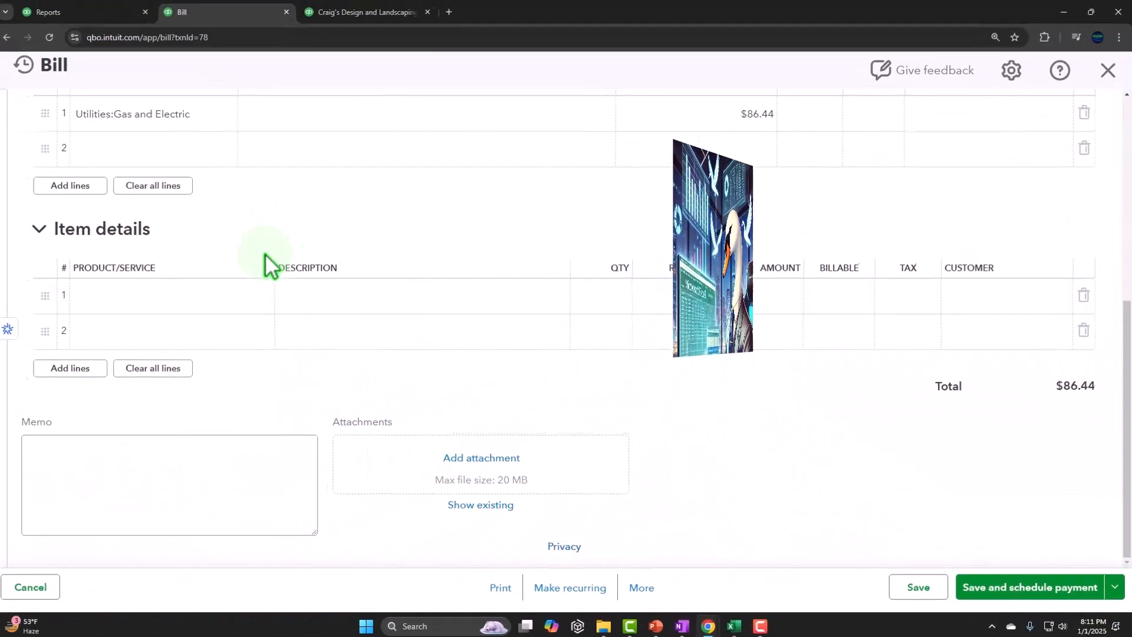
# Step: Close the PG&E bill without saving, return to the Balance Sheet summary, and look over its assets and liabilities
pyautogui.scroll(5, 265, 255)
pyautogui.click(1108, 70)
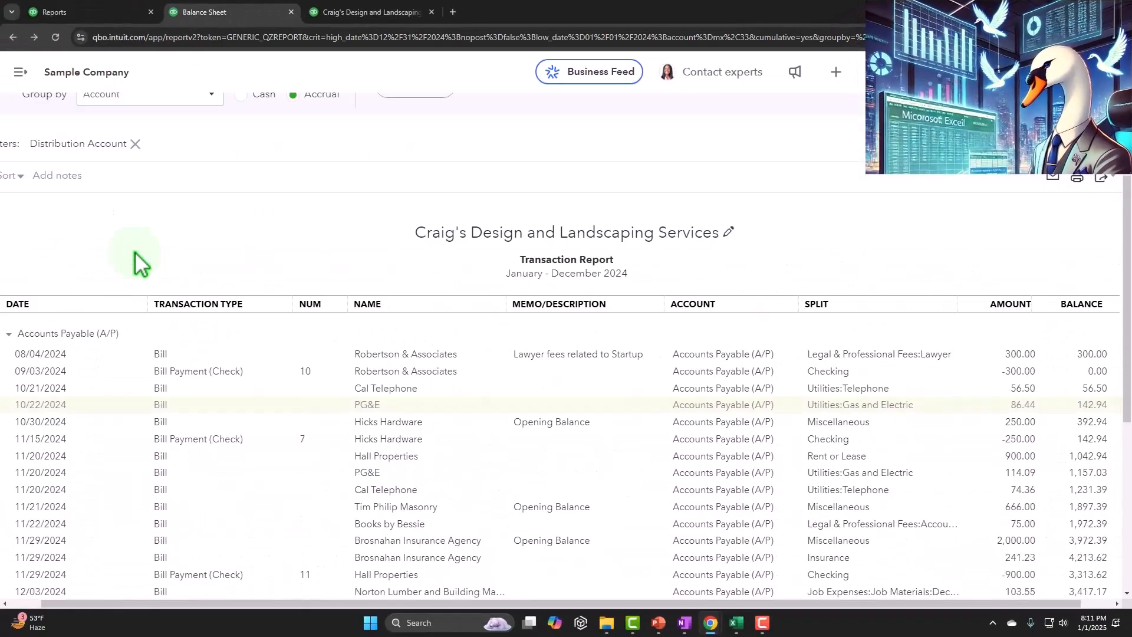
pyautogui.scroll(3, 153, 306)
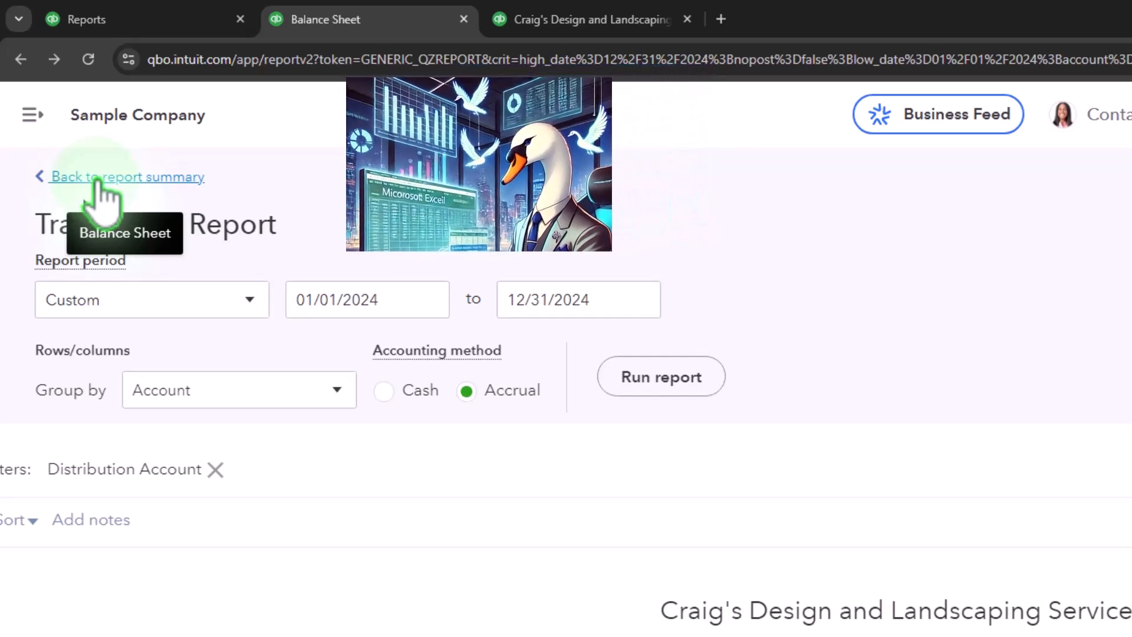
pyautogui.click(98, 180)
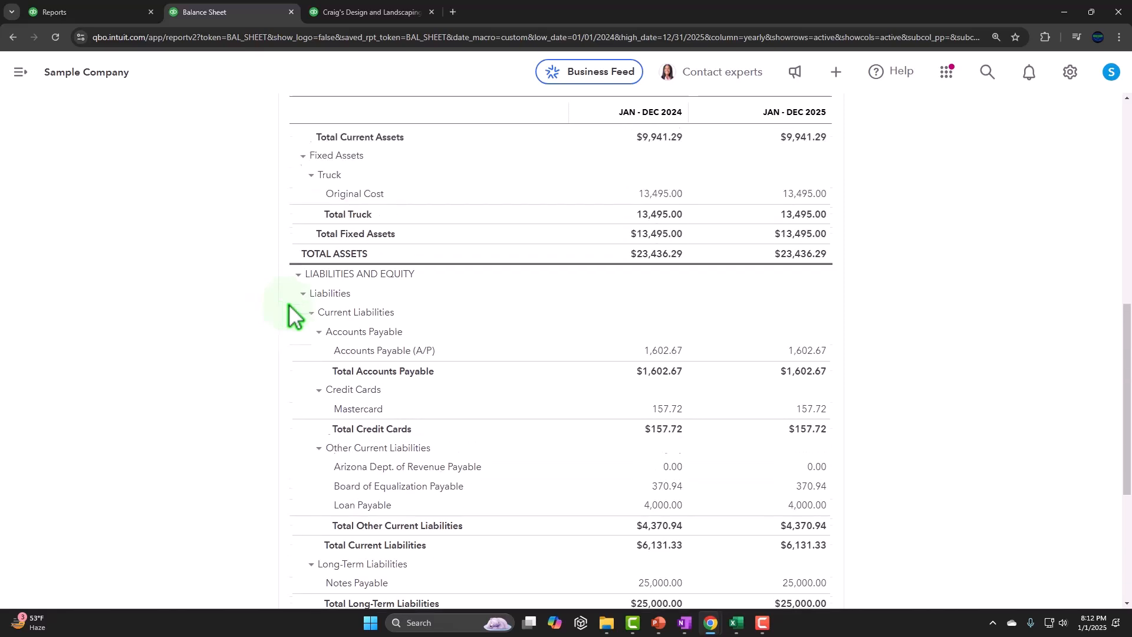
pyautogui.scroll(7, 289, 305)
pyautogui.scroll(-7, 289, 305)
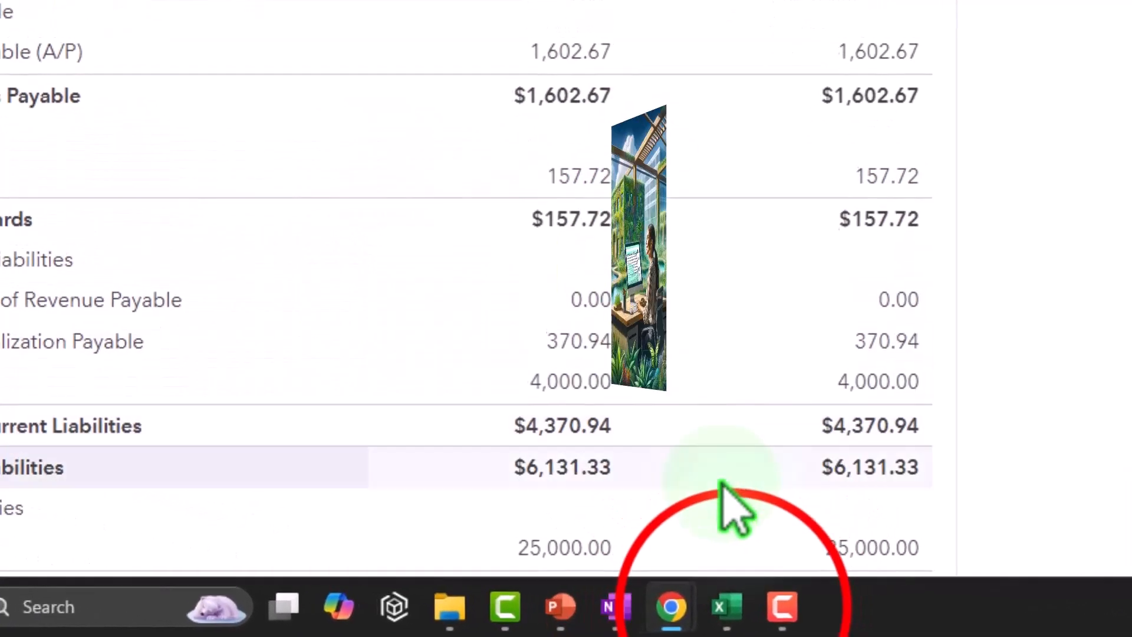
# Step: Switch to the Excel bills workbook and link the Bill's first account cell B3 to the Expense account in E11
pyautogui.click(726, 606)
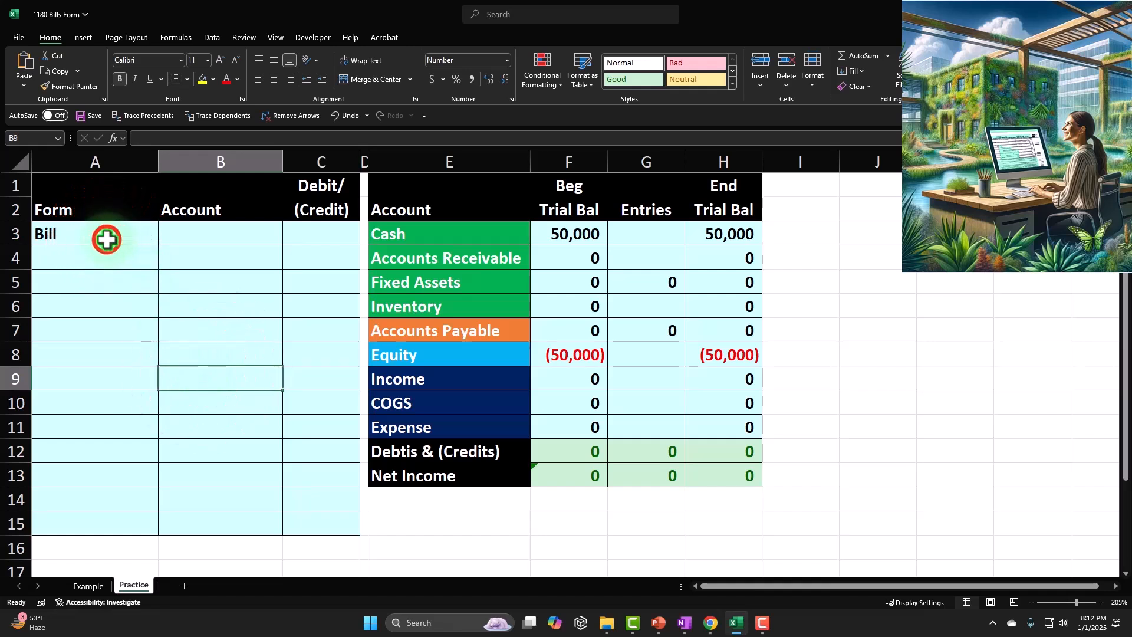
pyautogui.click(107, 239)
pyautogui.press('Tab')
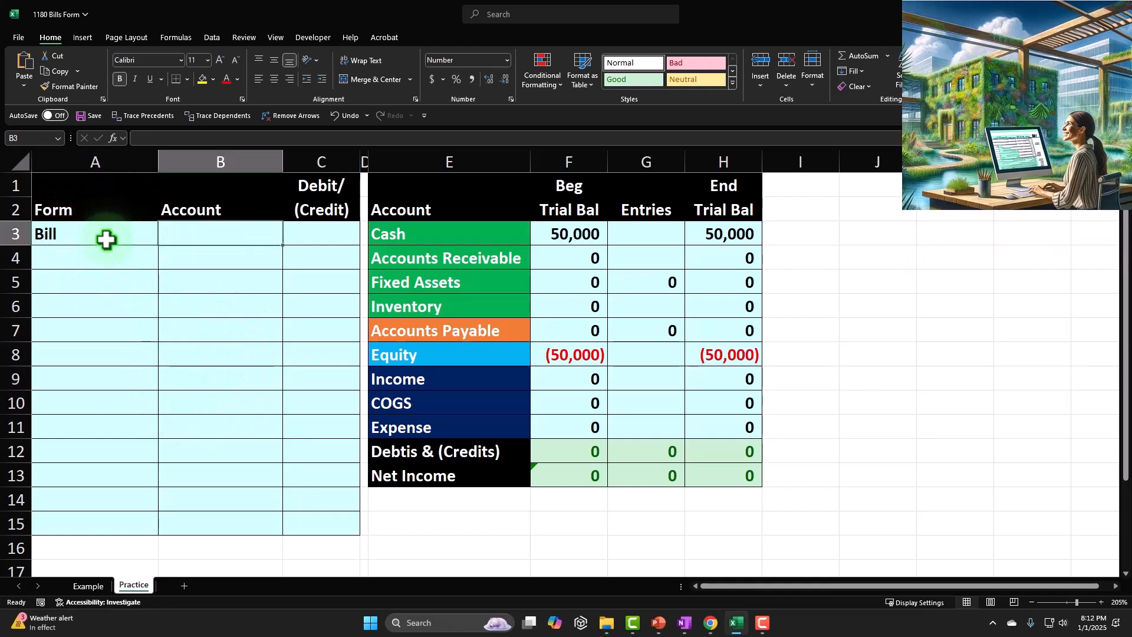
pyautogui.write('=')
pyautogui.press('Down')
pyautogui.press('Down')
pyautogui.press('Down')
pyautogui.press('Down')
pyautogui.press('Down')
pyautogui.press('Down')
pyautogui.press('Down')
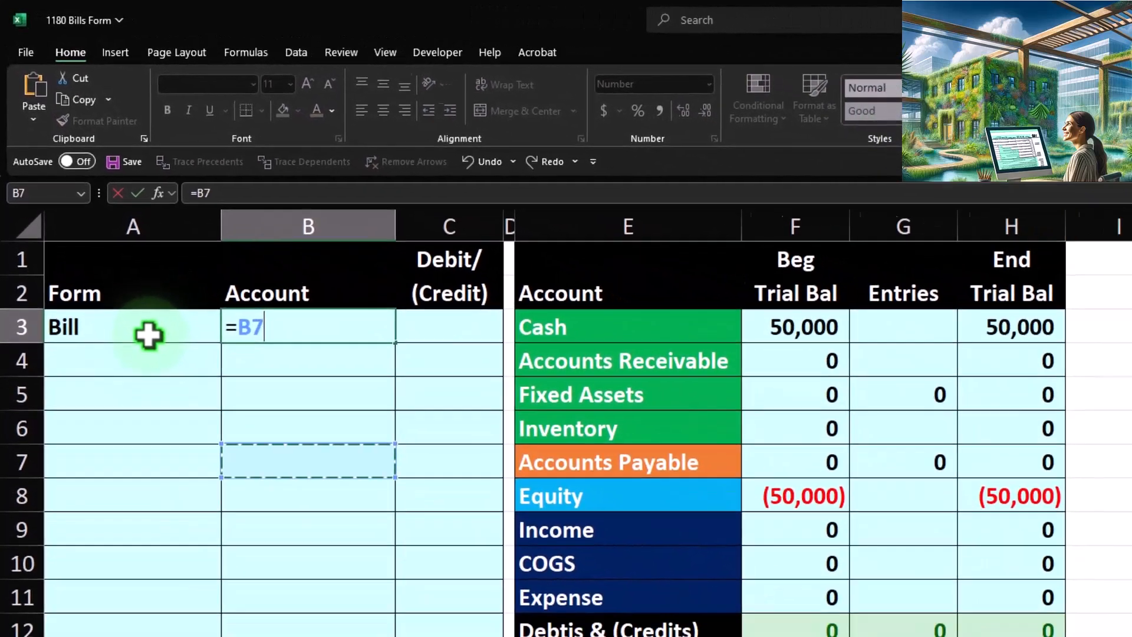
pyautogui.press('Right')
pyautogui.press('Right')
pyautogui.press('Up')
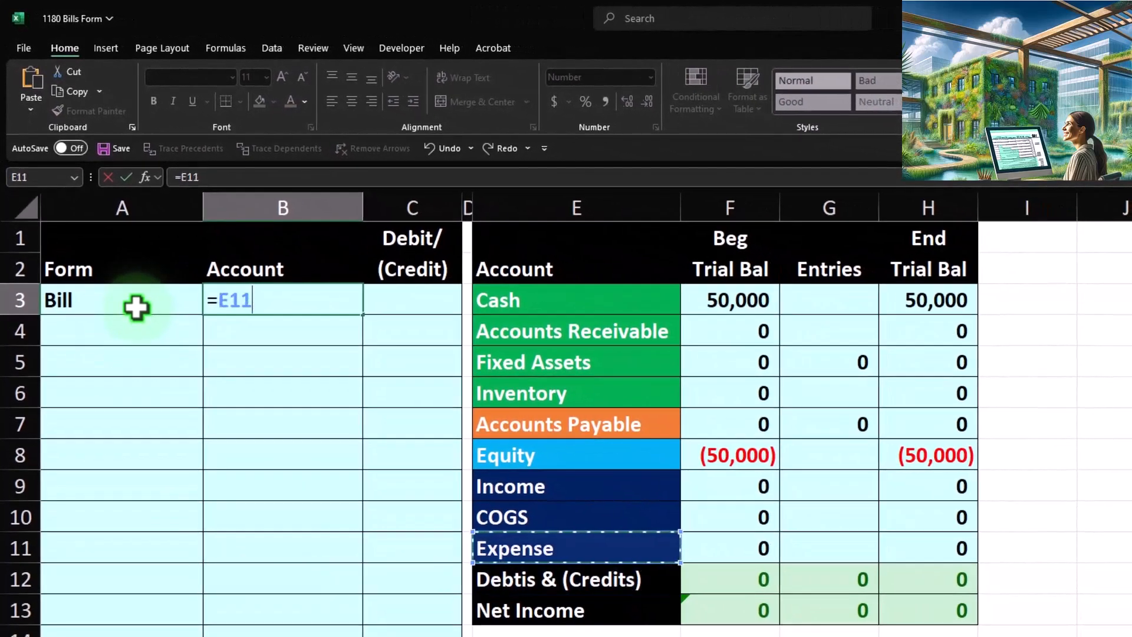
pyautogui.press('Return')
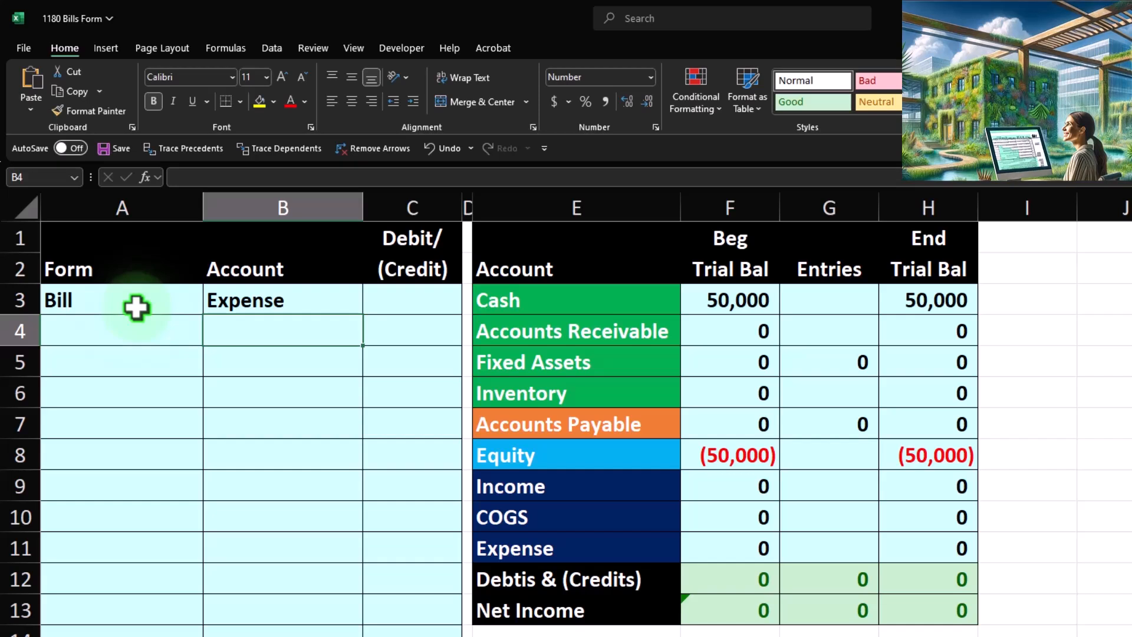
# Step: Enter 75 as the Expense debit amount in C3
pyautogui.press('Up')
pyautogui.press('Right')
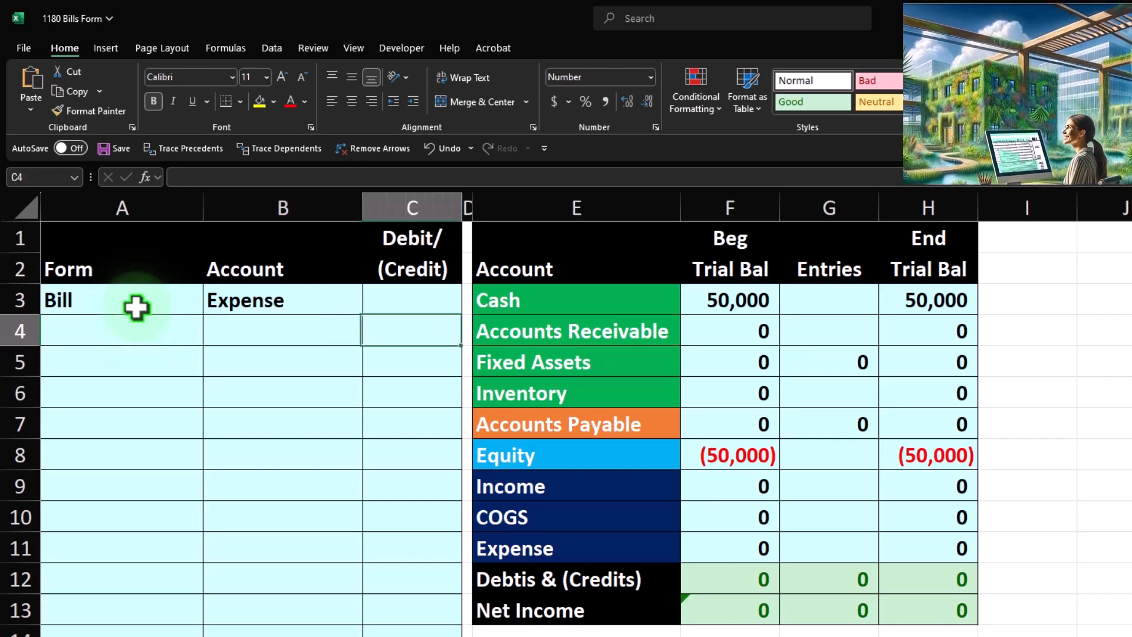
pyautogui.write('75')
pyautogui.press('Return')
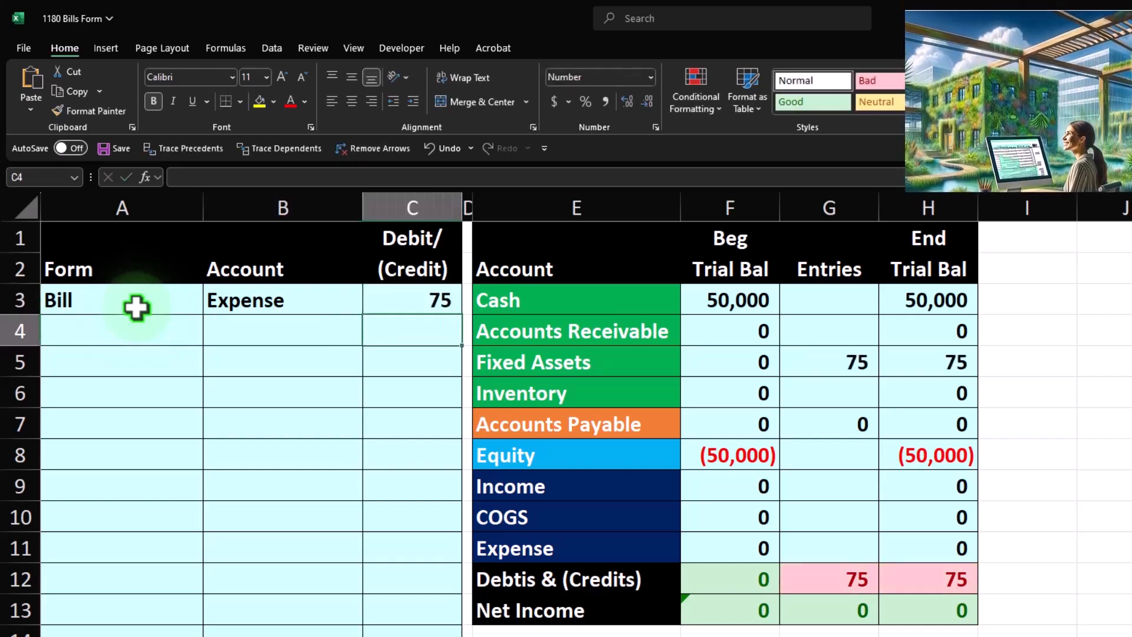
# Step: Link the Bill's second account cell B4 to the Accounts Payable account in E7, and select C4 for its amount
pyautogui.press('Left')
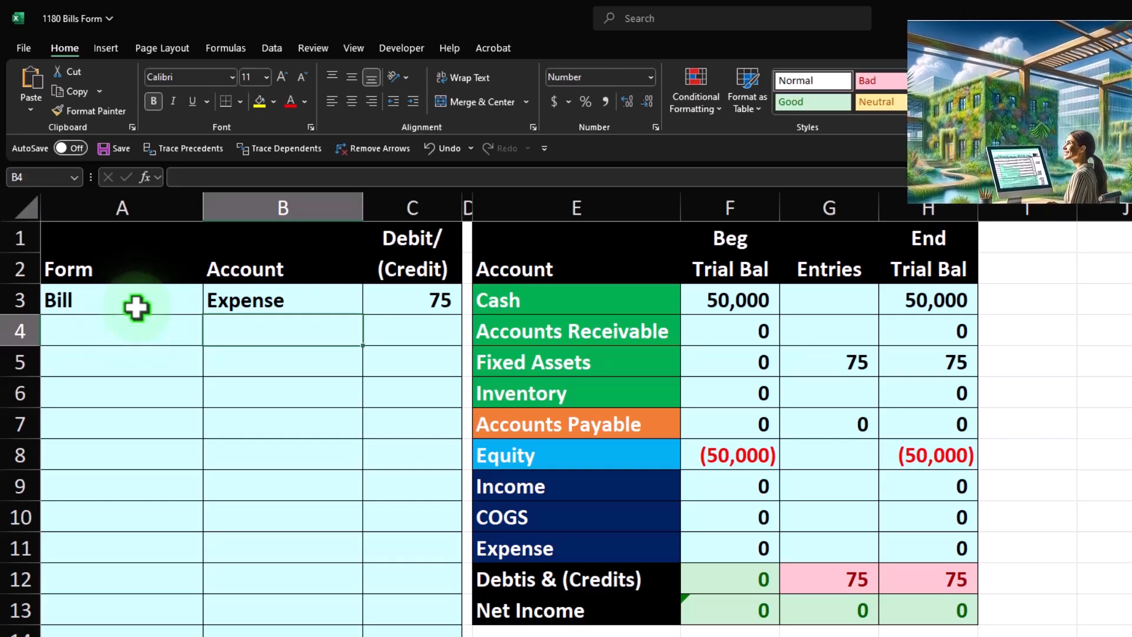
pyautogui.write('=')
pyautogui.press('Right')
pyautogui.press('Right')
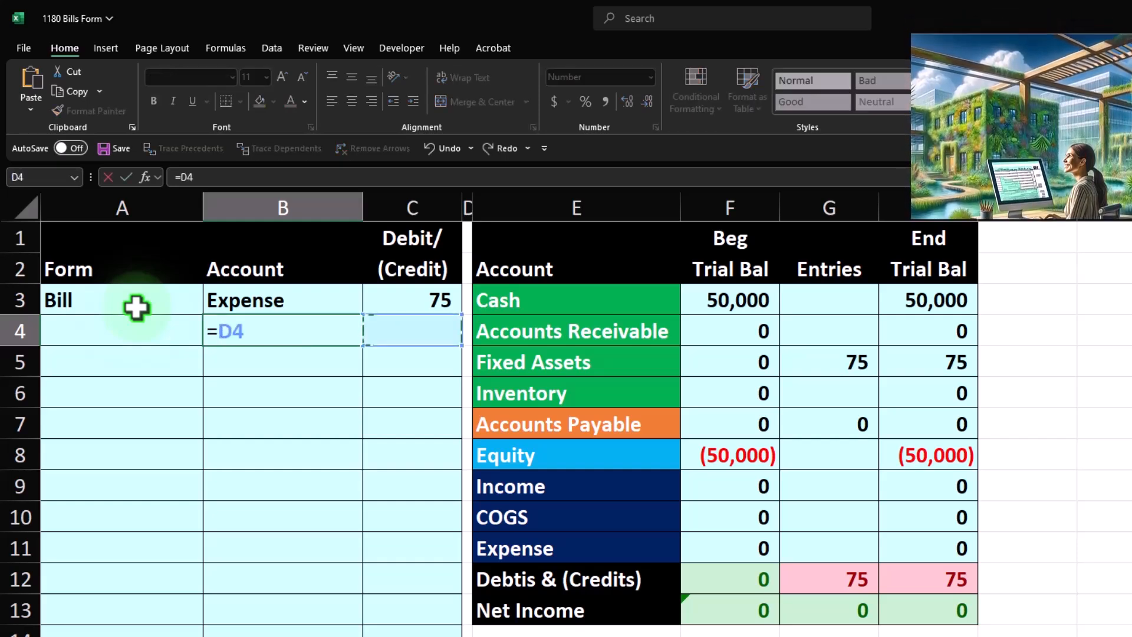
pyautogui.press('Up')
pyautogui.press('Right')
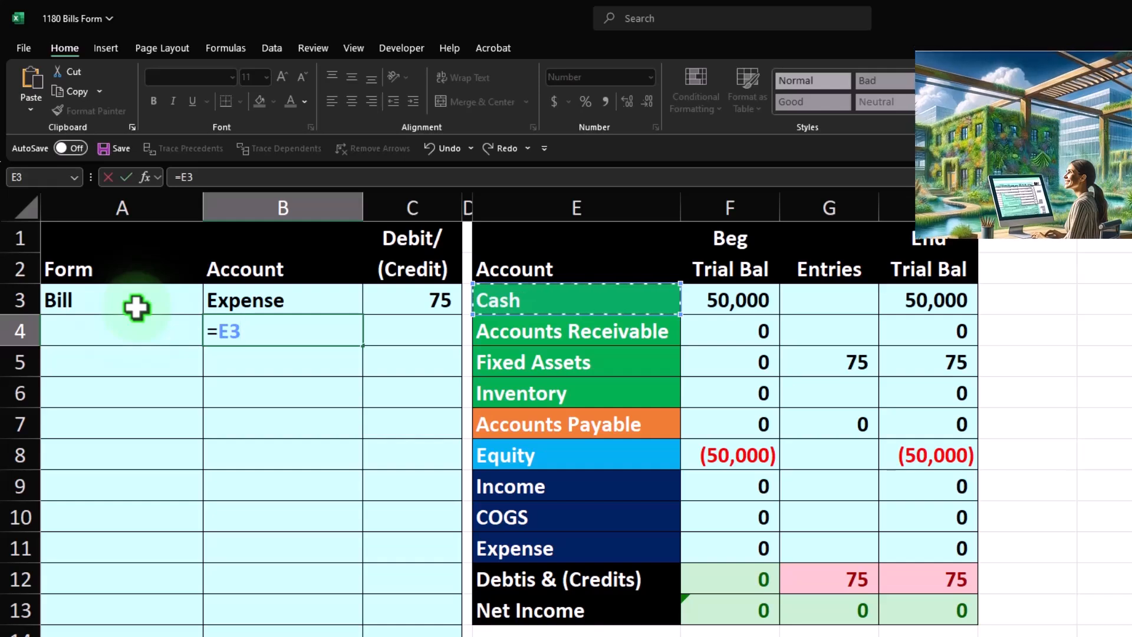
pyautogui.press('Down')
pyautogui.press('Down')
pyautogui.press('Down')
pyautogui.press('Down')
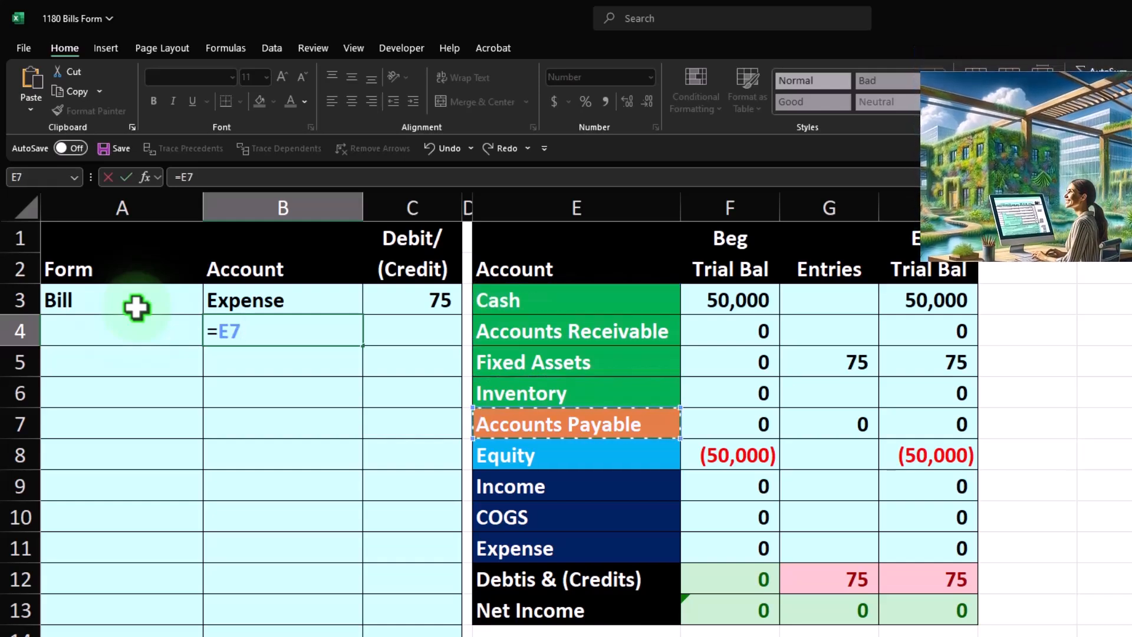
pyautogui.press('Return')
pyautogui.press('Right')
pyautogui.press('Up')
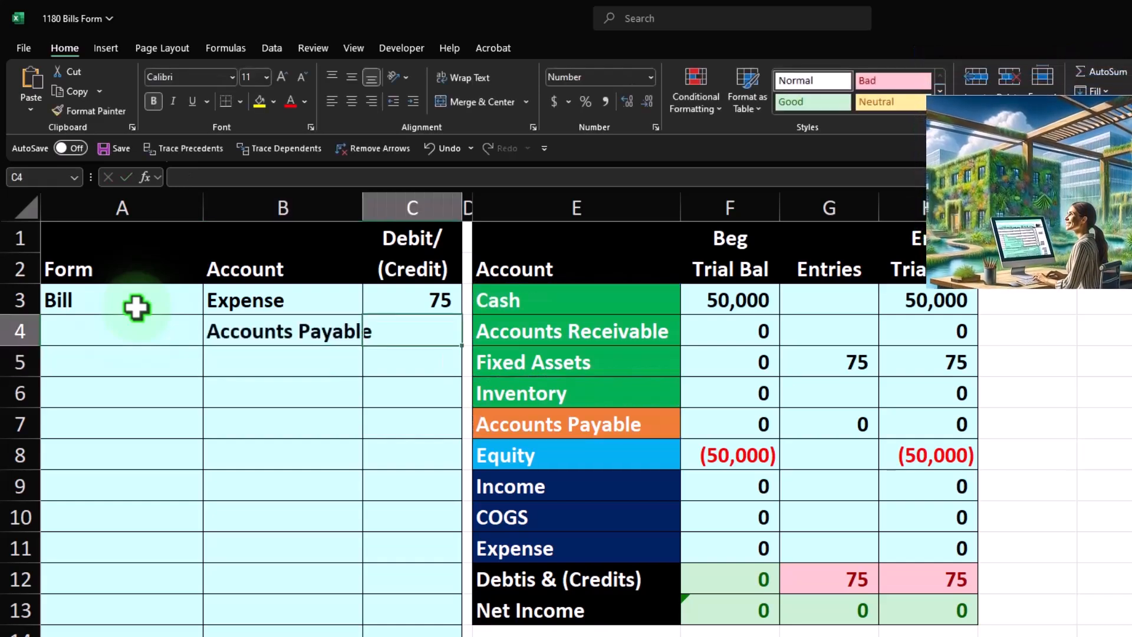
# Step: Enter the Accounts Payable credit in C4 as the negative of the Expense amount in C3
pyautogui.write('=-')
pyautogui.press('Up')
pyautogui.press('Return')
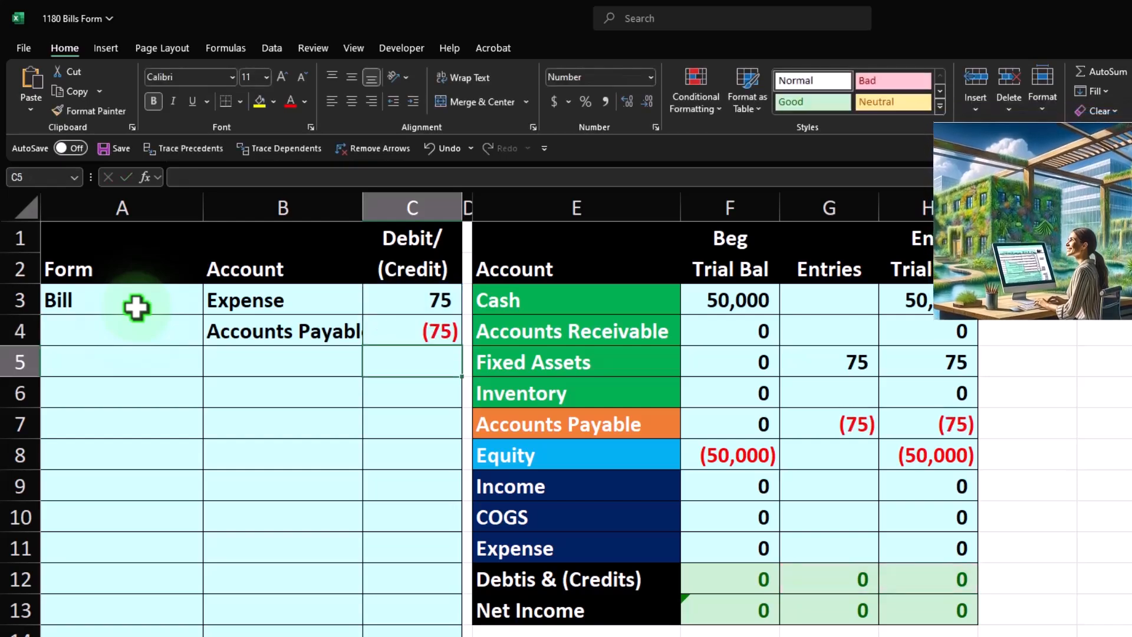
# Step: Clear the existing journal amounts from cells G4 to G7 of the Entries column
pyautogui.moveTo(849, 328); pyautogui.dragTo(859, 430)
pyautogui.press('Delete')
pyautogui.click(812, 423)
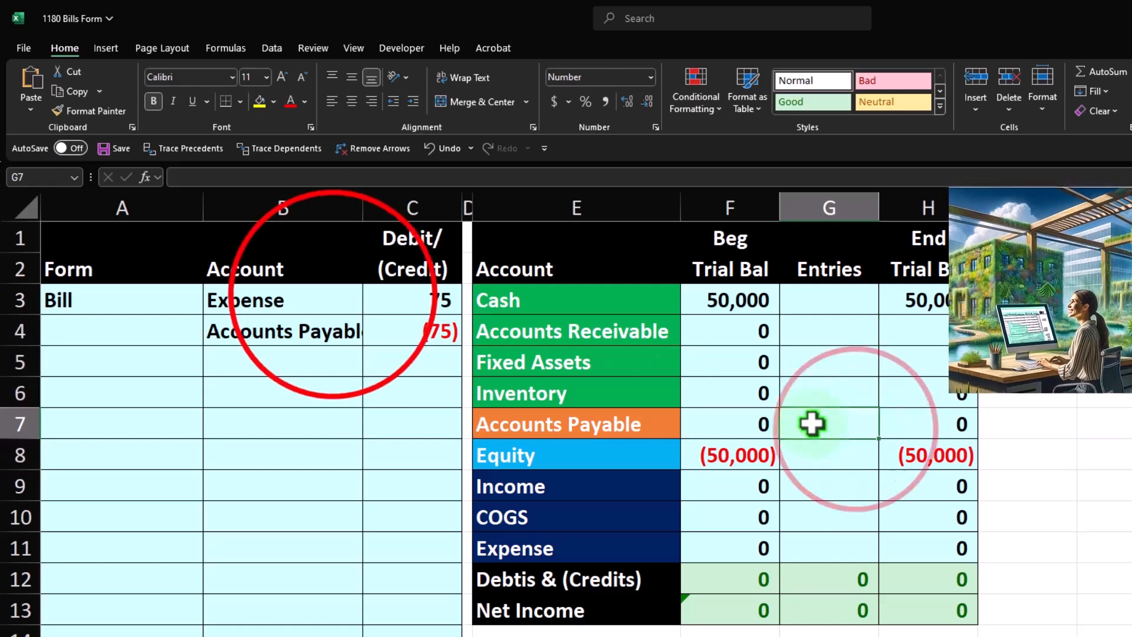
# Step: Link the Expense row's Entries cell G11 to the bill's debit amount in C3
pyautogui.click(333, 294)
pyautogui.press('Down')
pyautogui.press('Right')
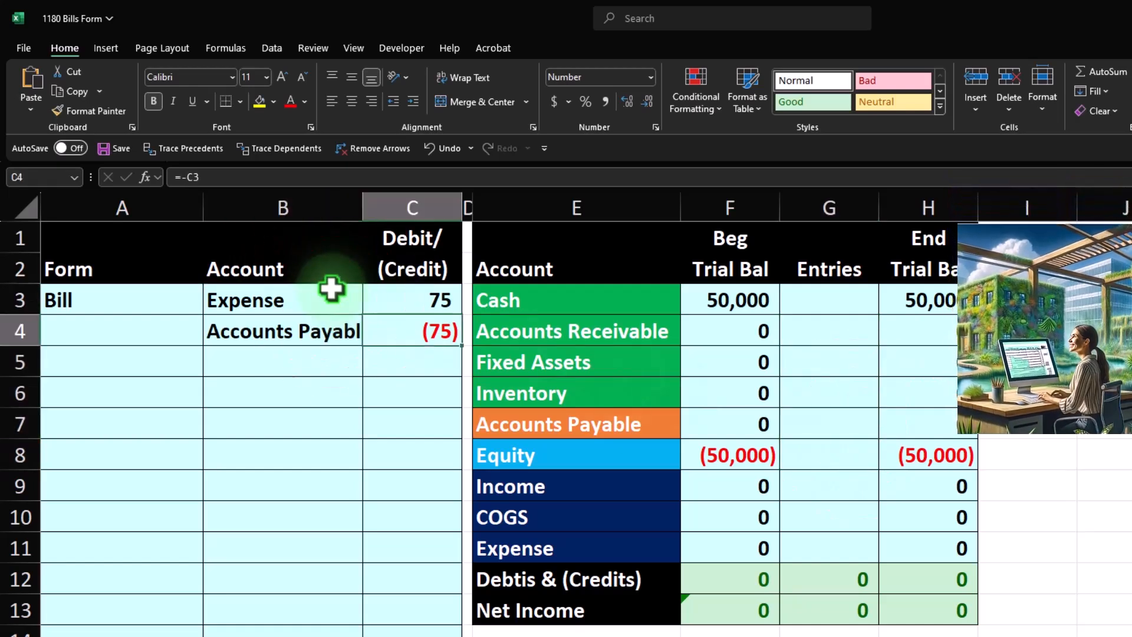
pyautogui.press('Right')
pyautogui.press('Right')
pyautogui.press('Right')
pyautogui.press('Down')
pyautogui.press('Down')
pyautogui.press('Down')
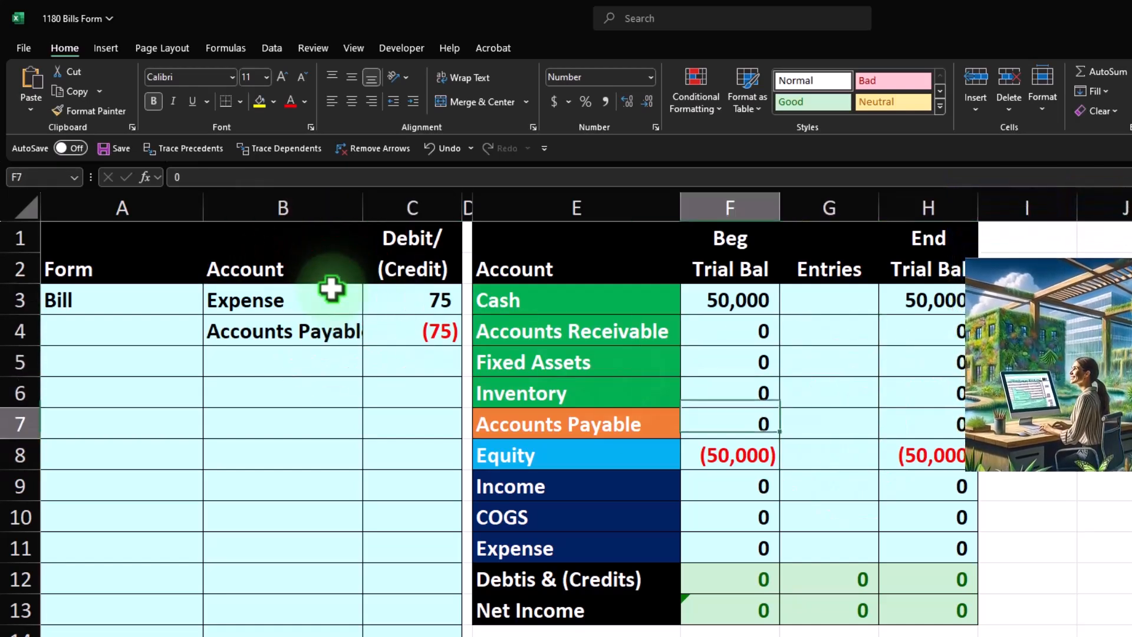
pyautogui.press('Down')
pyautogui.press('Down')
pyautogui.press('Down')
pyautogui.press('Right')
pyautogui.press('Down')
pyautogui.write('=')
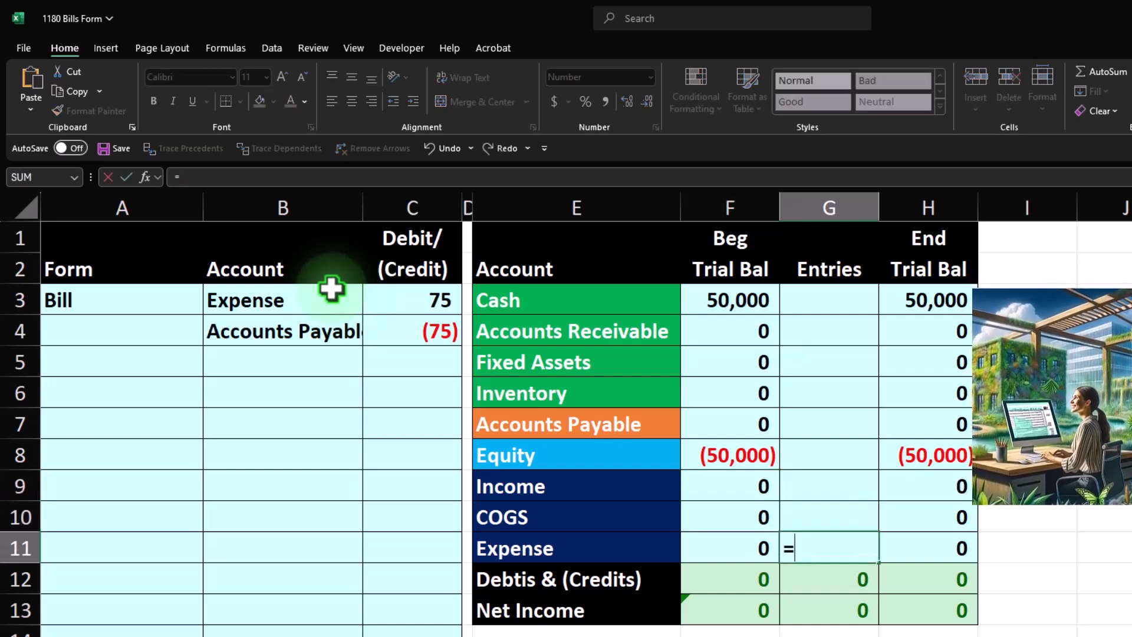
pyautogui.press('Left')
pyautogui.press('Left')
pyautogui.press('Left')
pyautogui.press('Left')
pyautogui.press('Up')
pyautogui.press('Up')
pyautogui.press('Up')
pyautogui.press('Up')
pyautogui.press('Up')
pyautogui.press('Up')
pyautogui.press('Up')
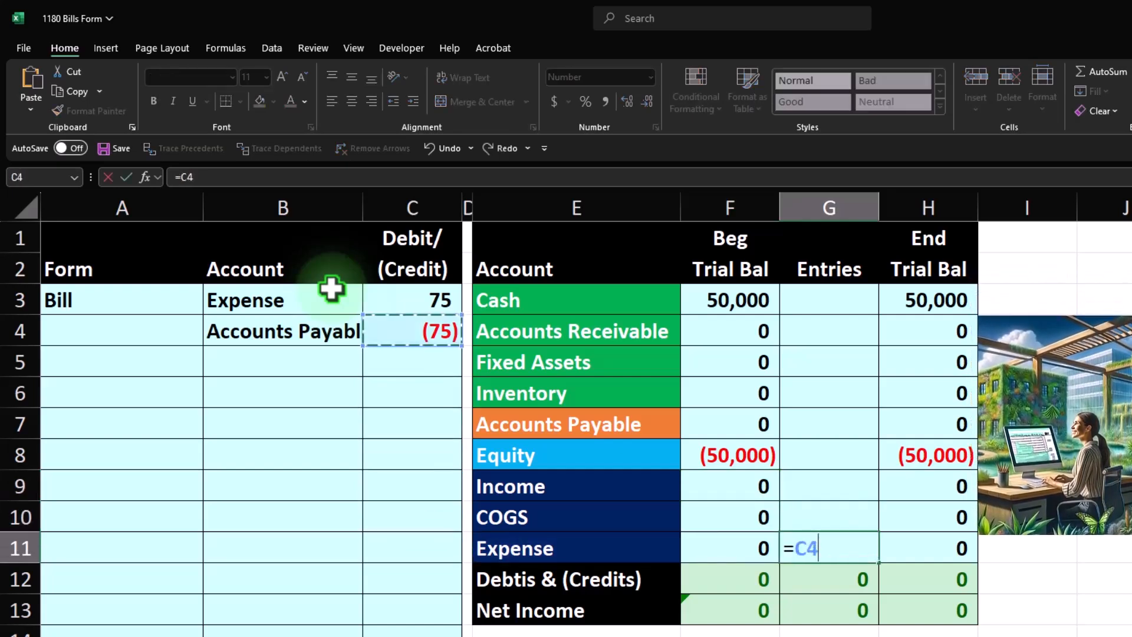
pyautogui.press('Return')
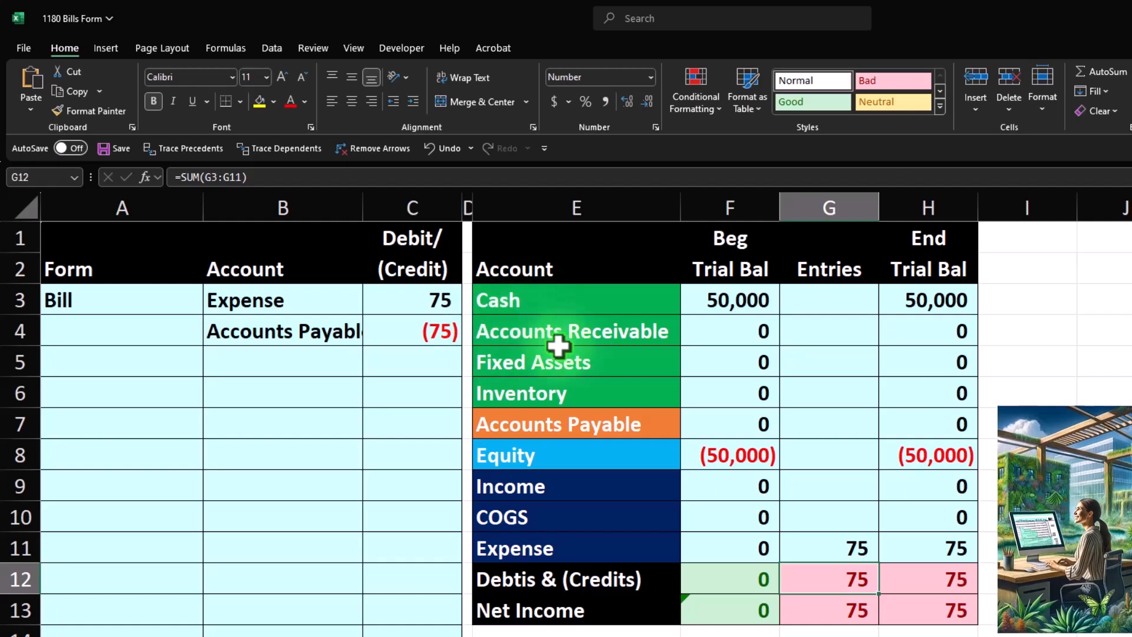
# Step: Link the Accounts Payable row's Entries cell G7 to the bill's credit amount in C4
pyautogui.click(812, 420)
pyautogui.write('=')
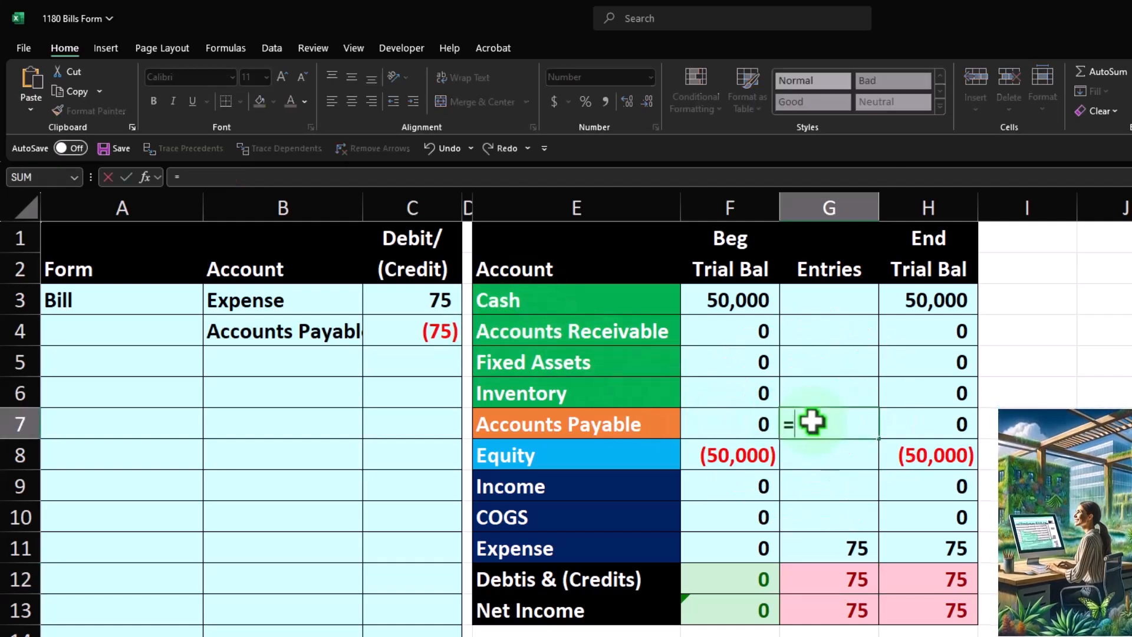
pyautogui.press('Return')
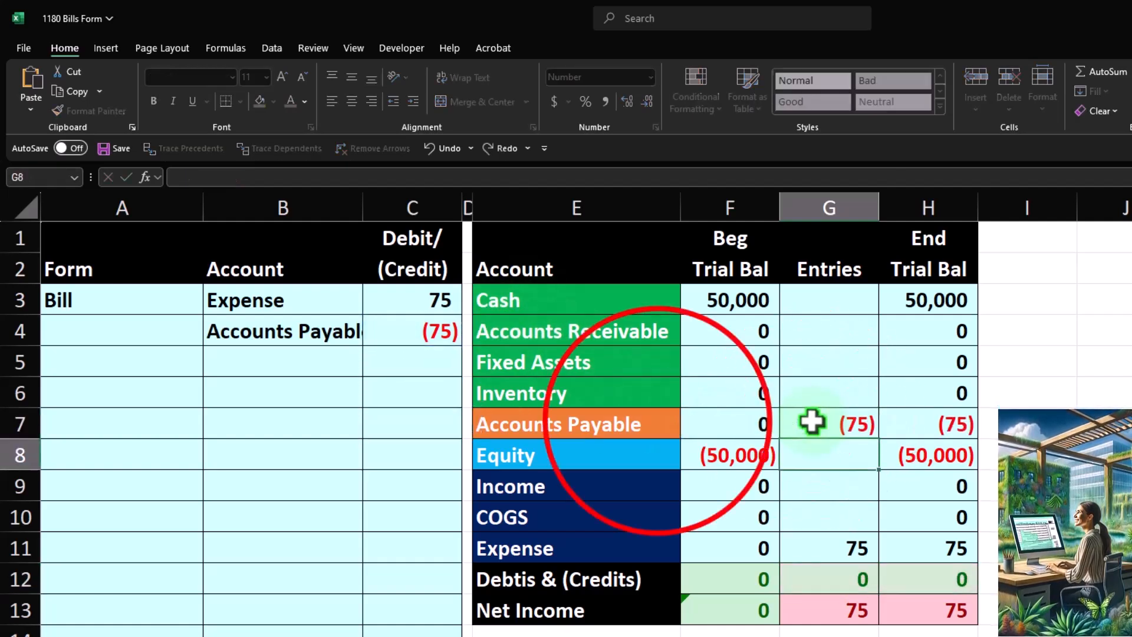
# Step: Examine how the bill affects the Accounts Payable, Expense, Net Income and Cash rows of the trial balance
pyautogui.moveTo(657, 422); pyautogui.dragTo(930, 416)
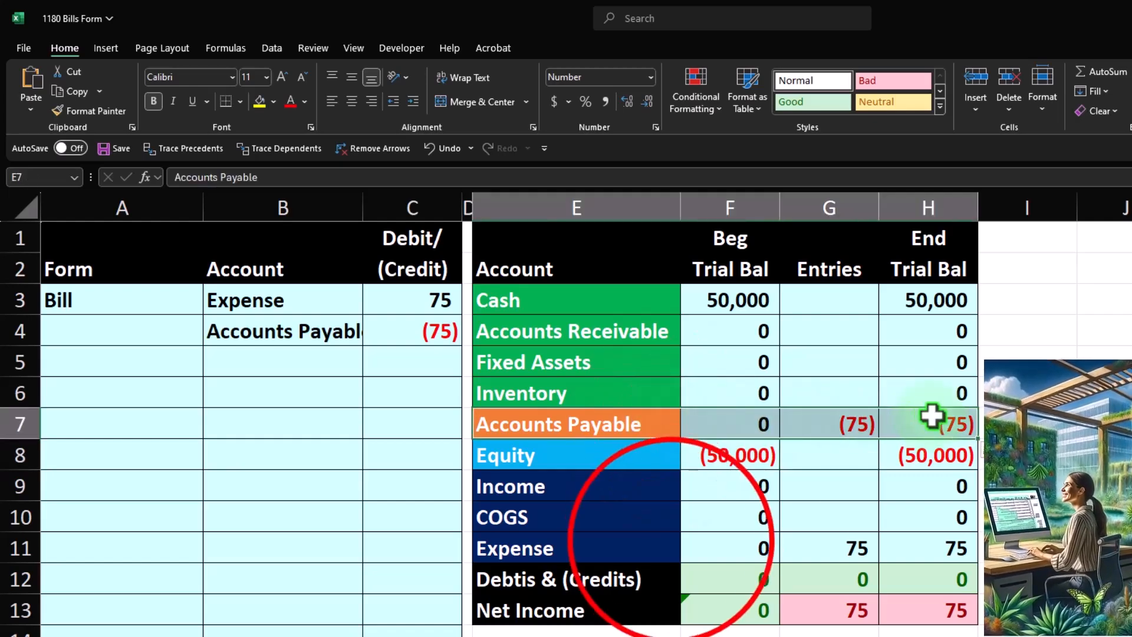
pyautogui.moveTo(678, 537); pyautogui.dragTo(956, 543)
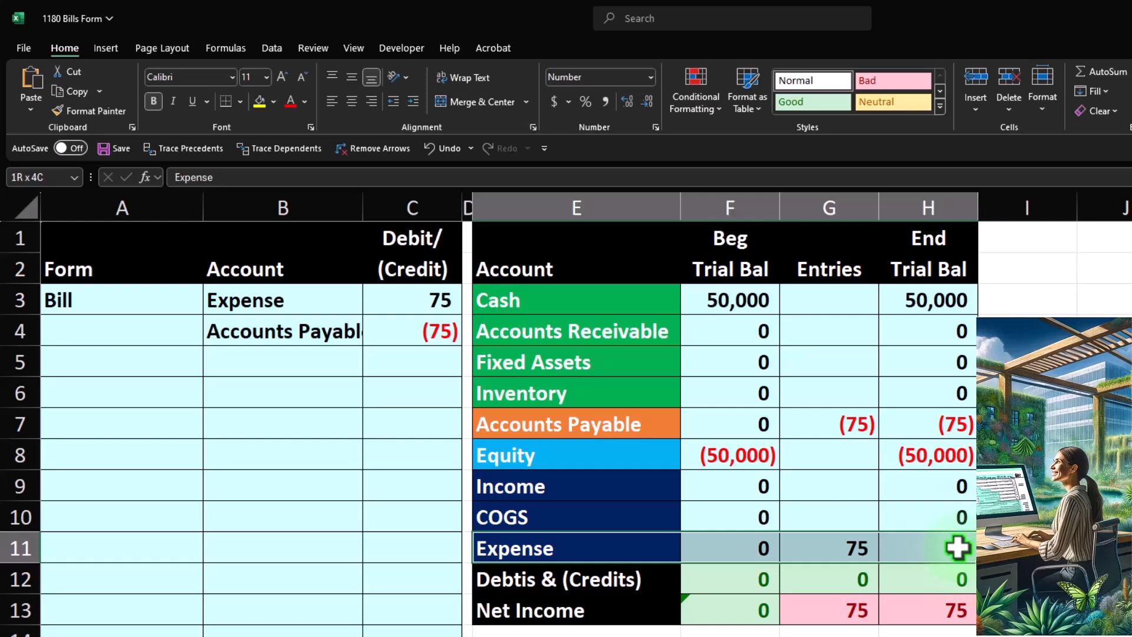
pyautogui.click(950, 607)
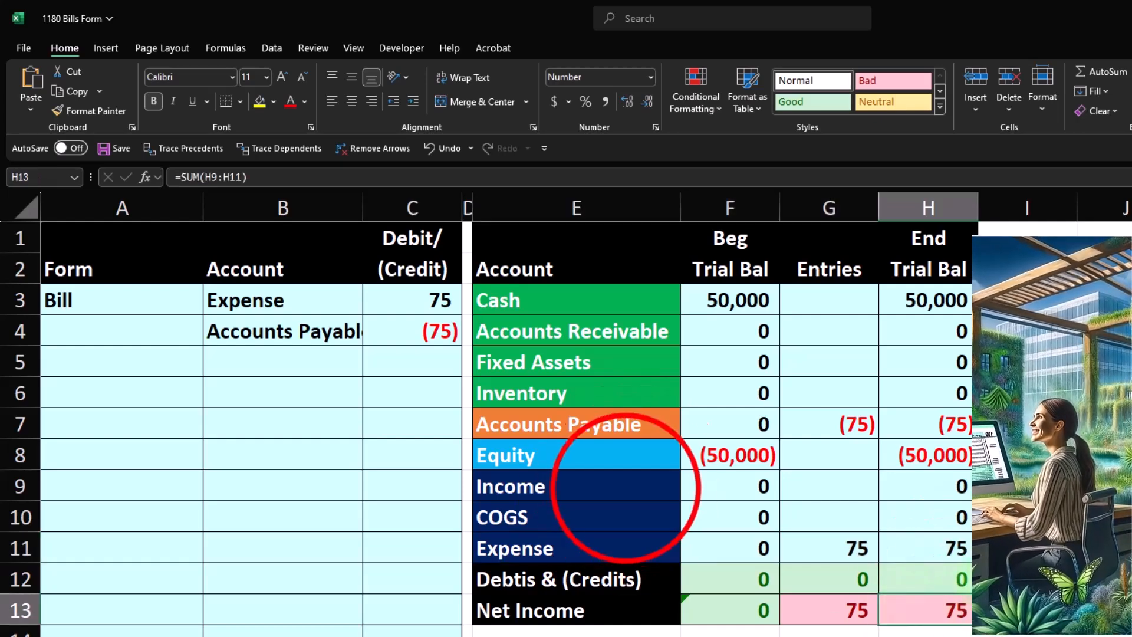
pyautogui.moveTo(622, 488); pyautogui.dragTo(930, 546)
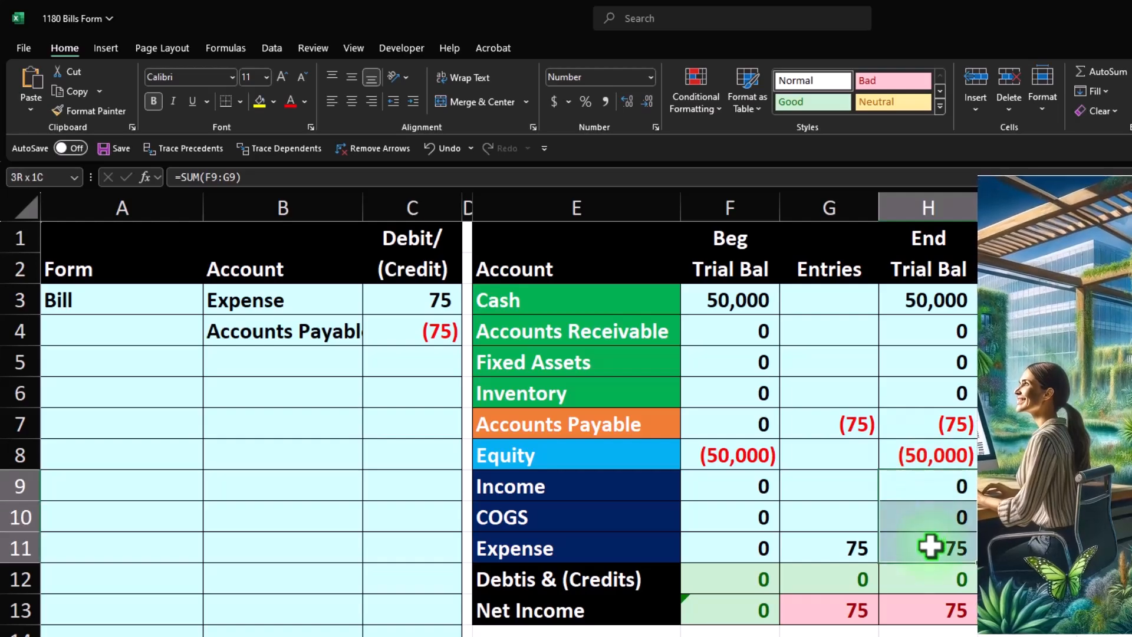
pyautogui.click(932, 609)
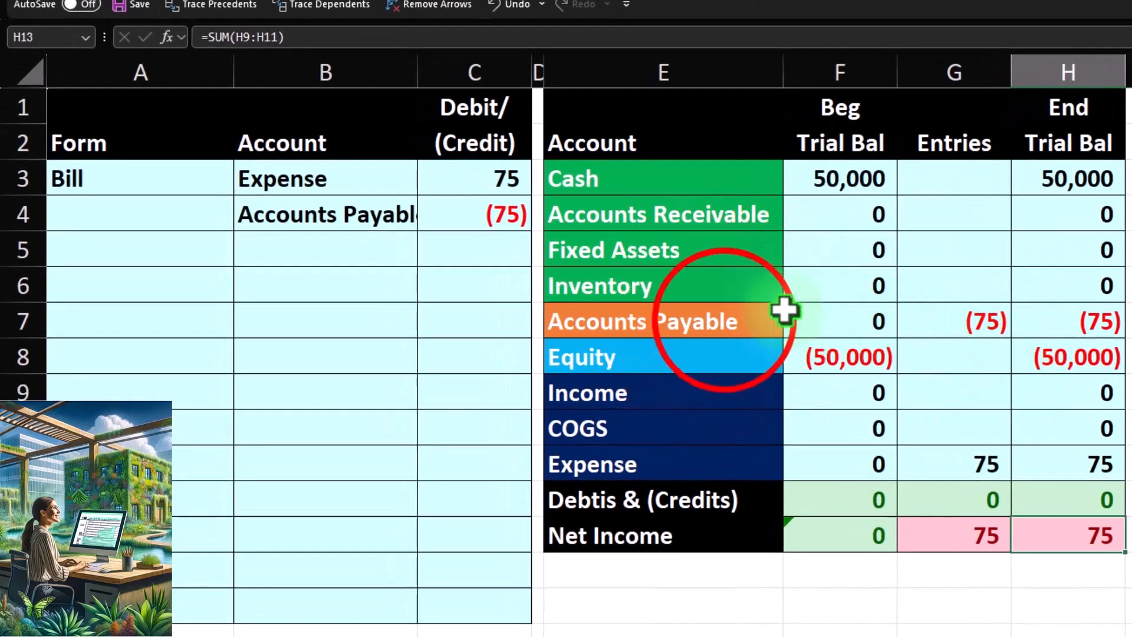
pyautogui.moveTo(725, 321); pyautogui.dragTo(1102, 322)
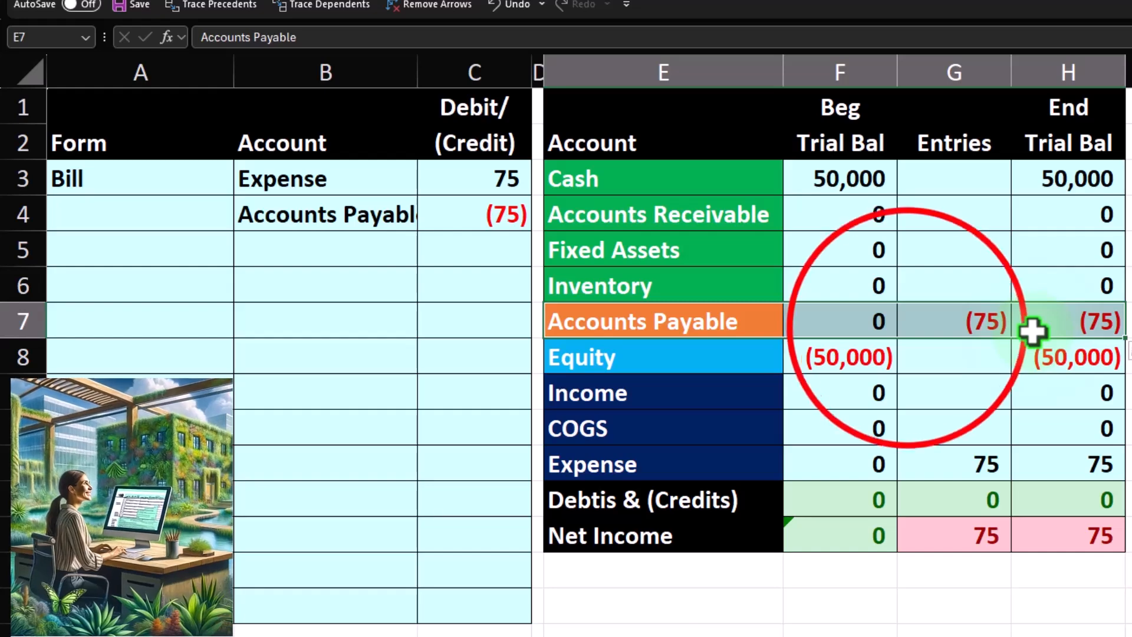
pyautogui.click(908, 328)
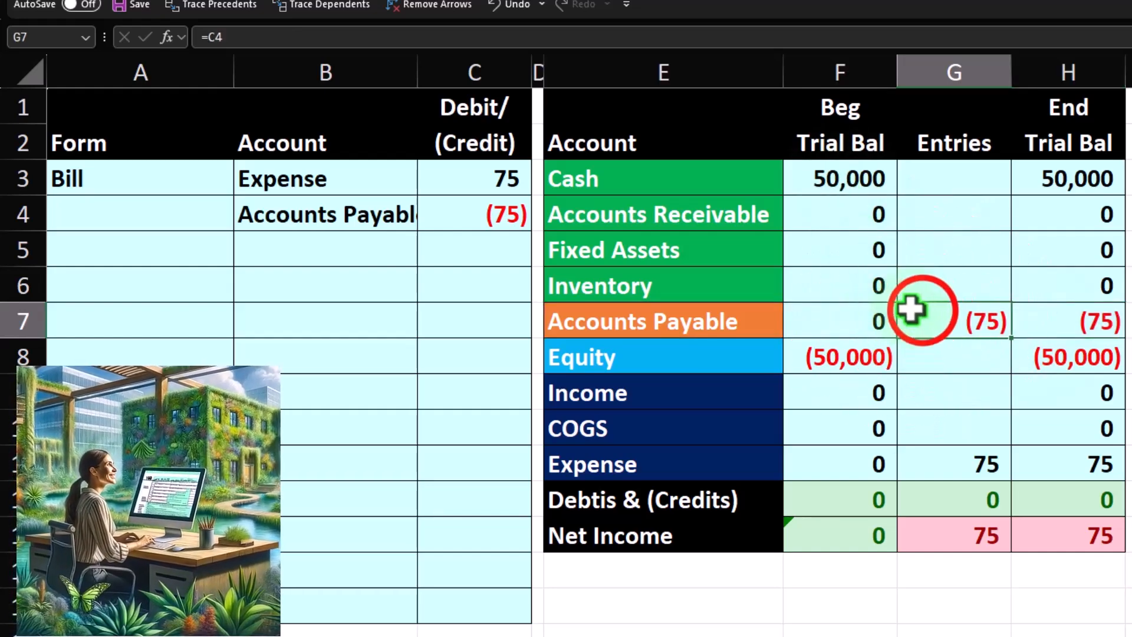
pyautogui.click(942, 174)
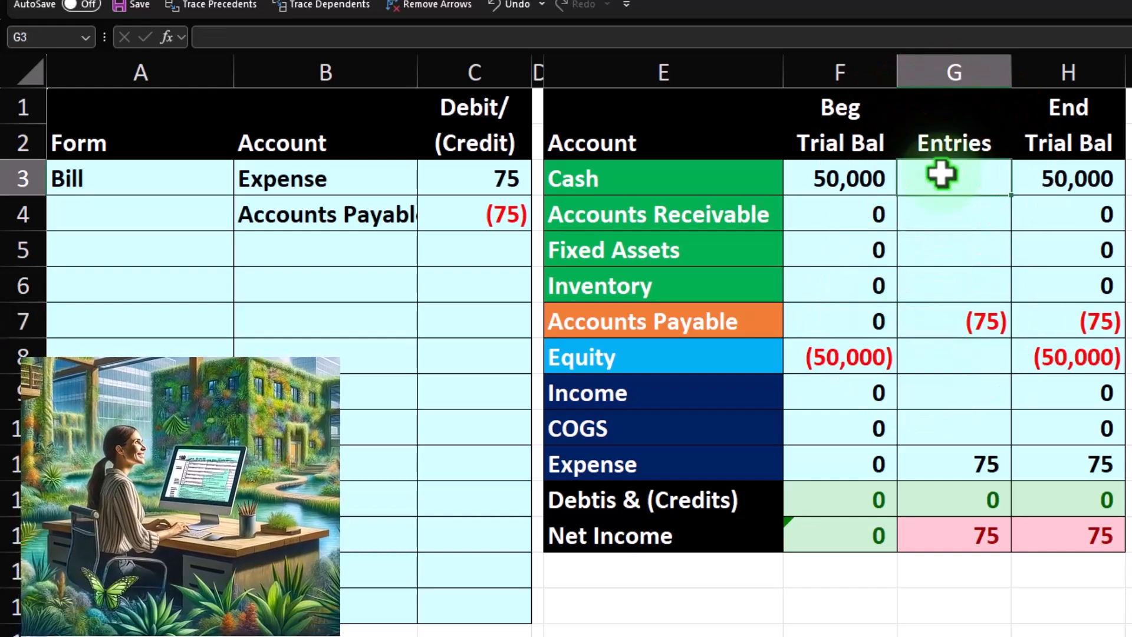
pyautogui.click(1036, 318)
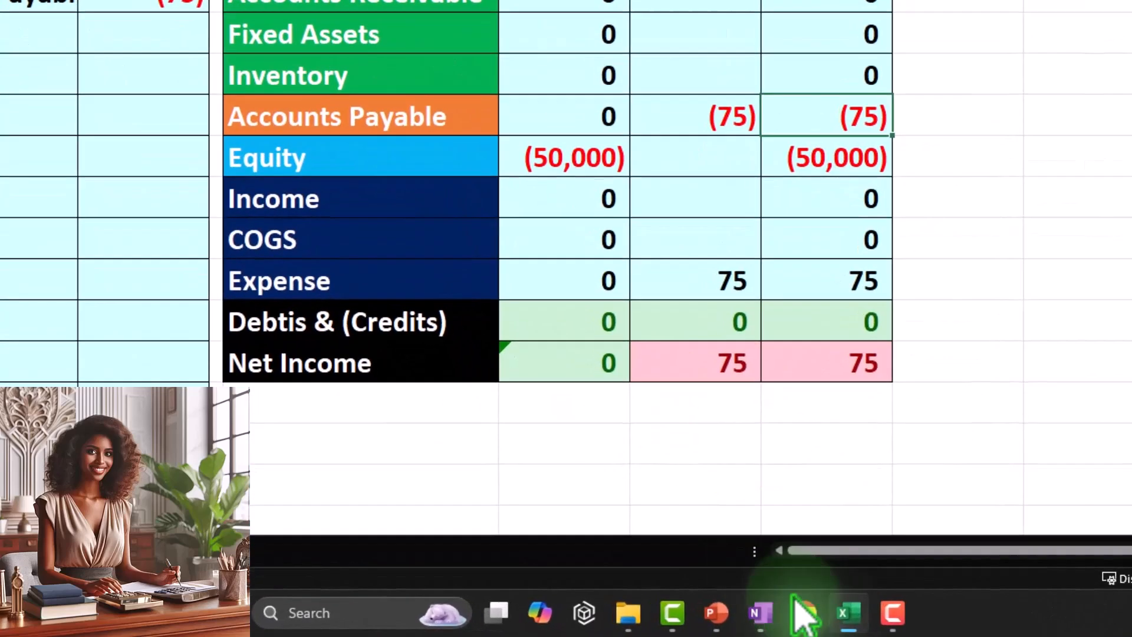
# Step: Switch to the QuickBooks Online window in Chrome and open a new Bill form from the Reports page
pyautogui.moveTo(809, 627)
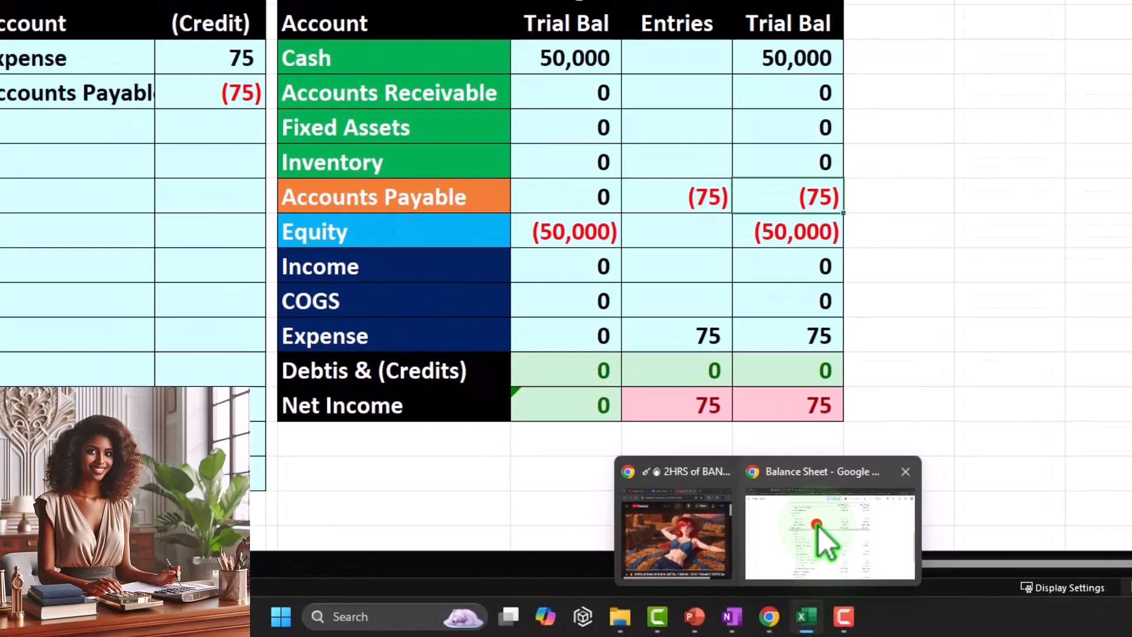
pyautogui.click(864, 519)
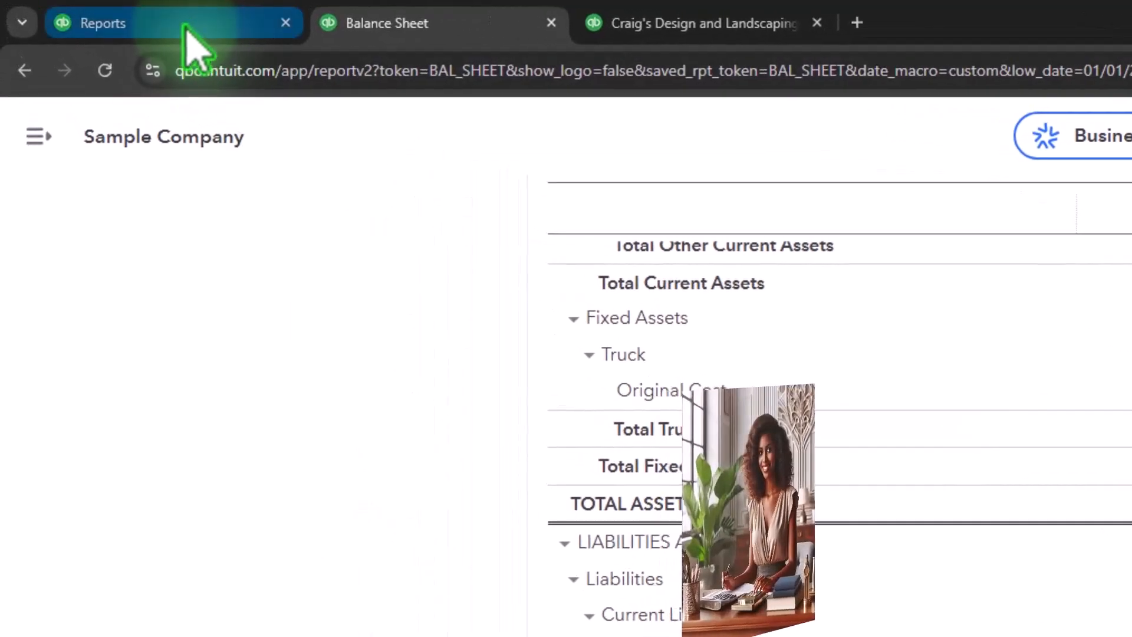
pyautogui.click(185, 29)
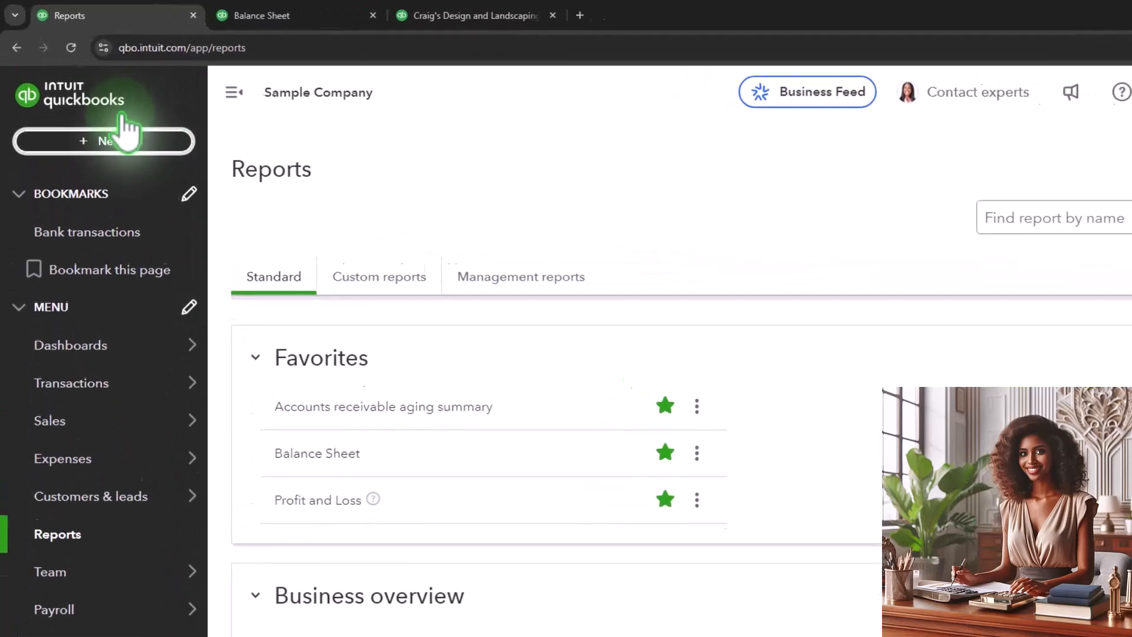
pyautogui.click(71, 110)
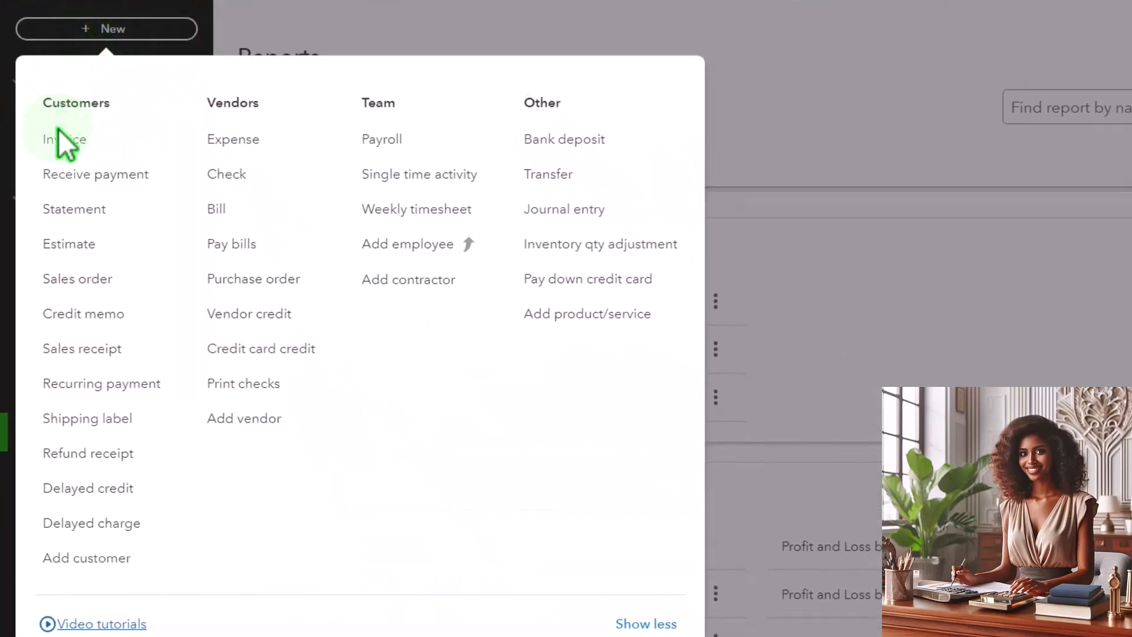
pyautogui.click(218, 211)
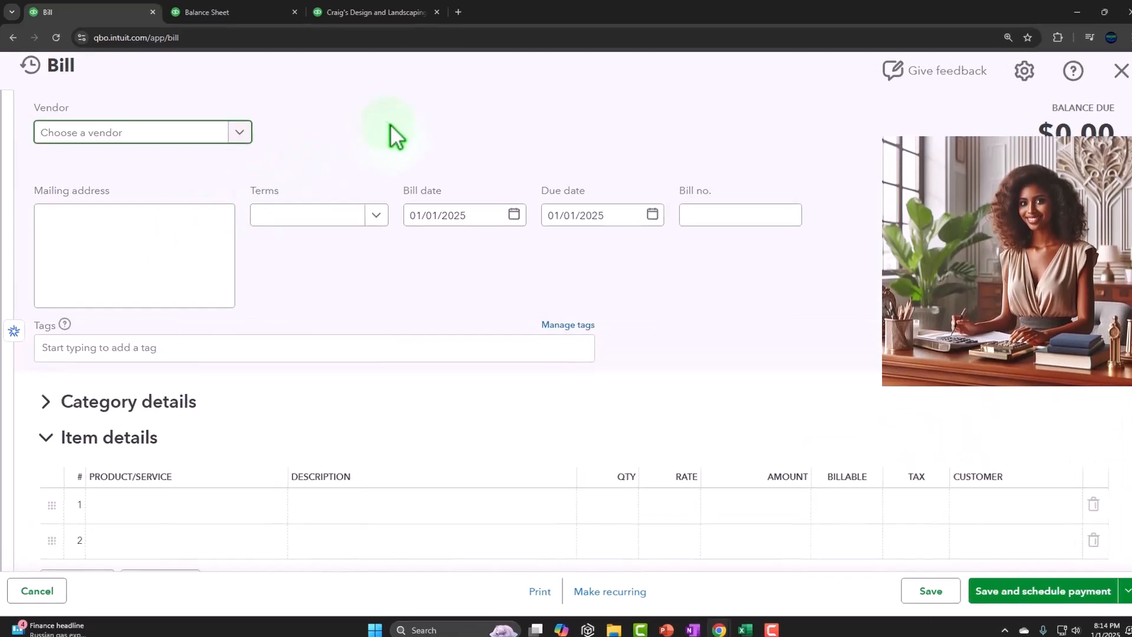
# Step: Enter Verizon as the vendor name on the bill
pyautogui.write('Verzio')
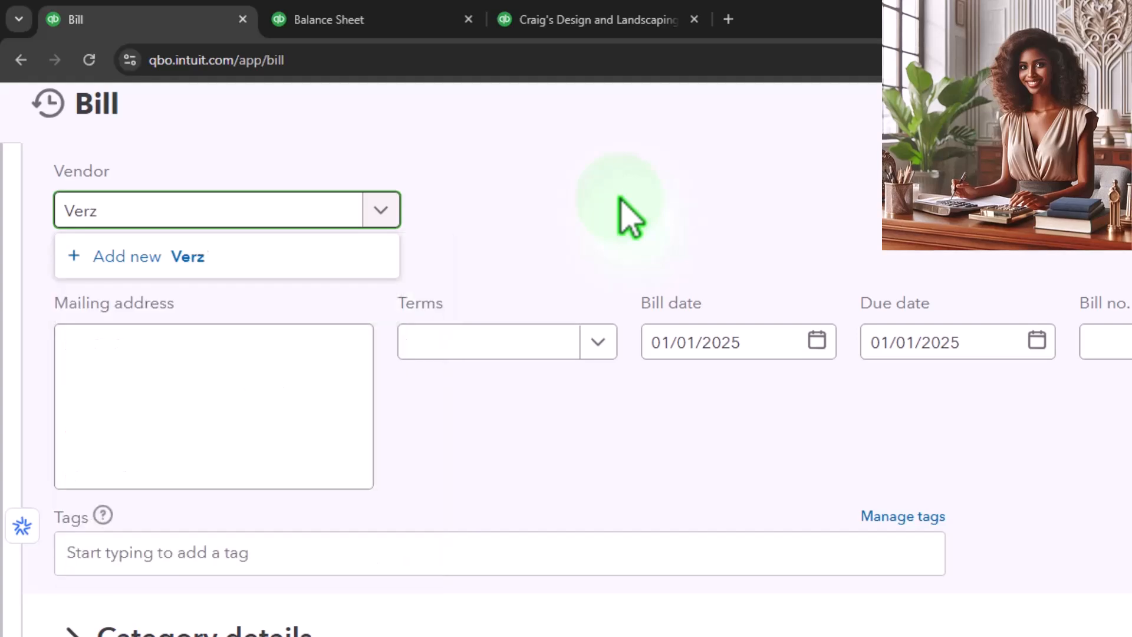
pyautogui.press('BackSpace')
pyautogui.press('BackSpace')
pyautogui.press('BackSpace')
pyautogui.press('BackSpace')
pyautogui.write('rizon')
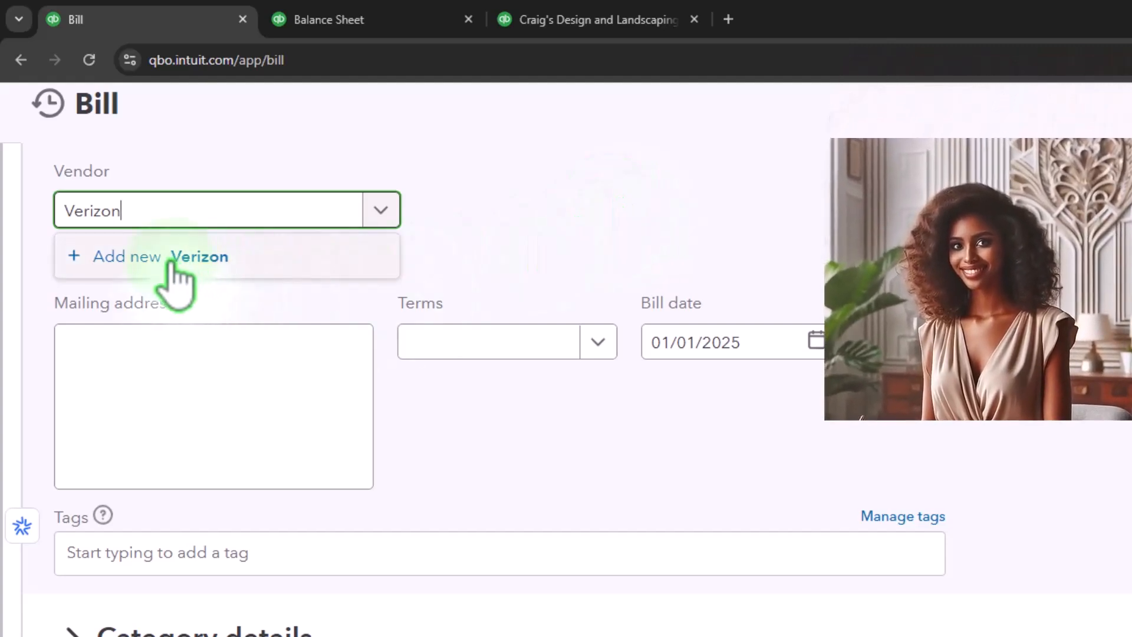
# Step: Review the new vendor details form, save Verizon as a new vendor, and move on to the bill's Terms
pyautogui.click(176, 271)
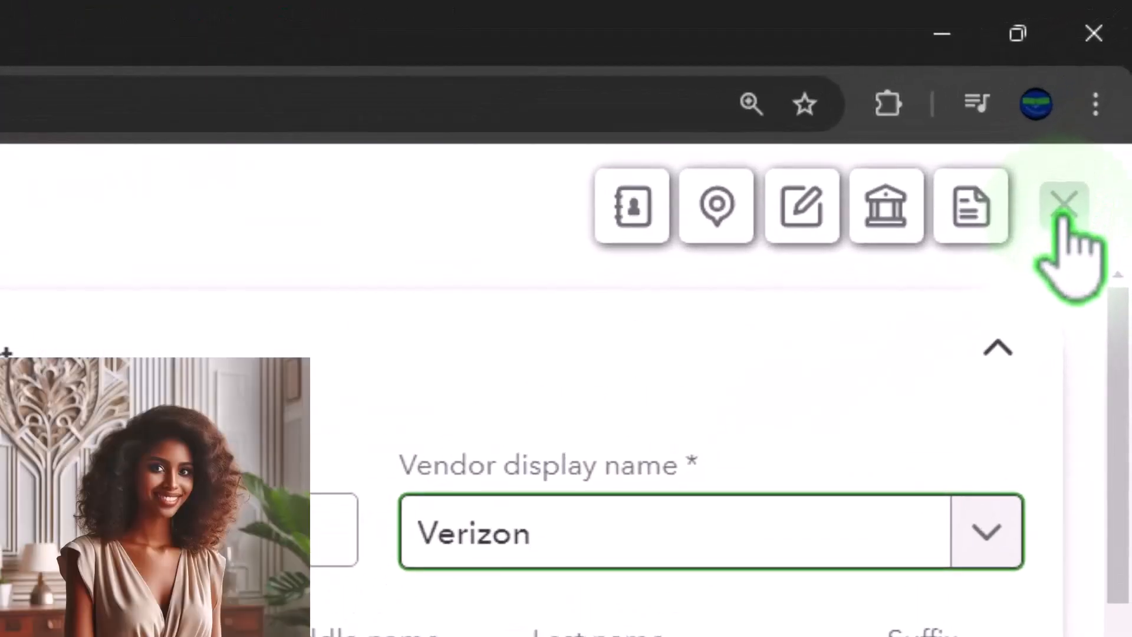
pyautogui.click(1063, 213)
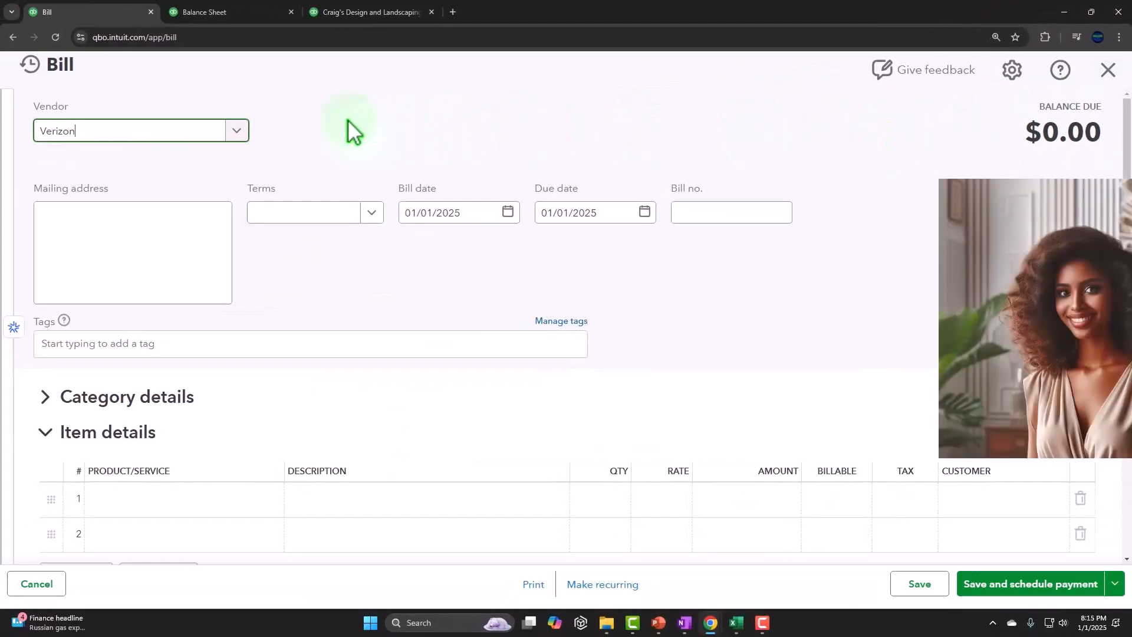
pyautogui.click(90, 142)
pyautogui.click(1080, 587)
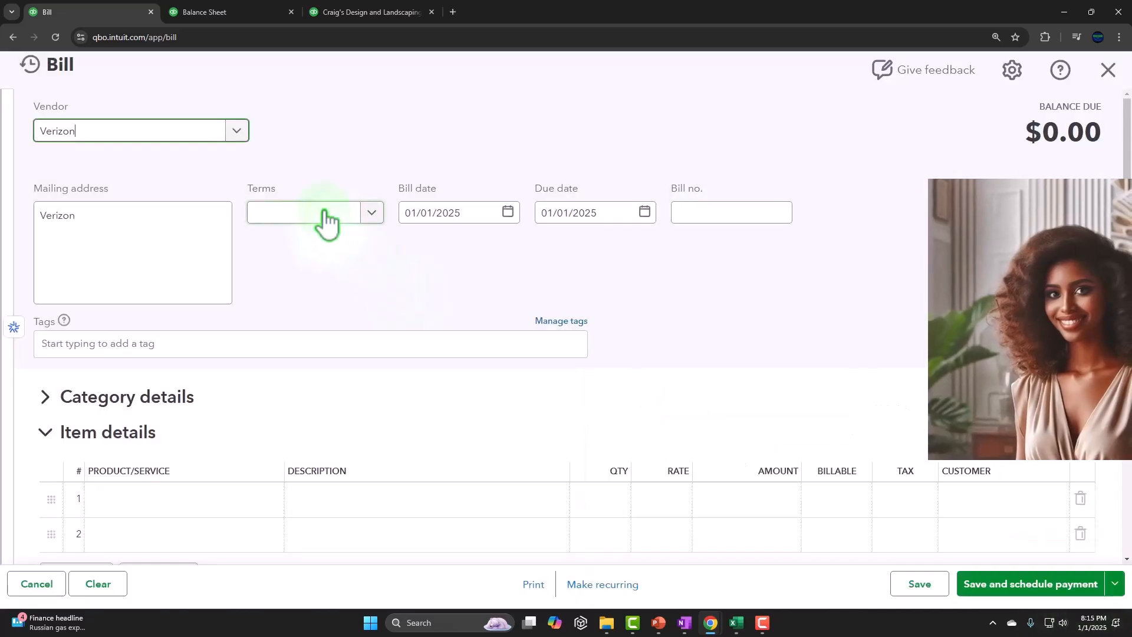
pyautogui.click(140, 130)
pyautogui.press('Tab')
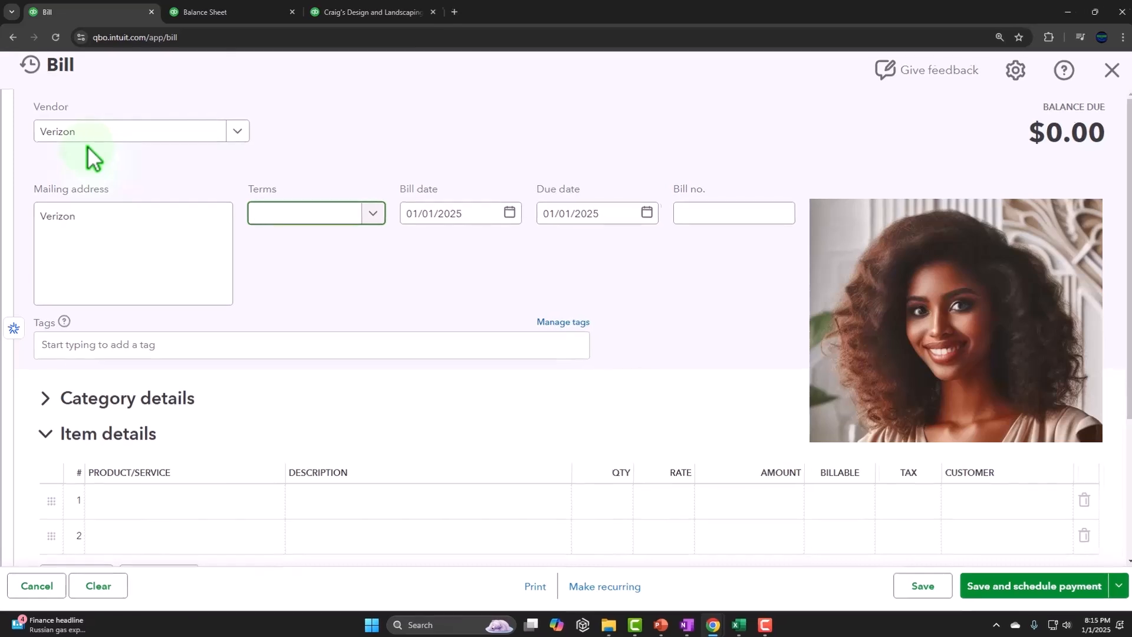
# Step: Check the available payment terms without choosing one, and set the bill's due date to 01/15/2025
pyautogui.click(520, 298)
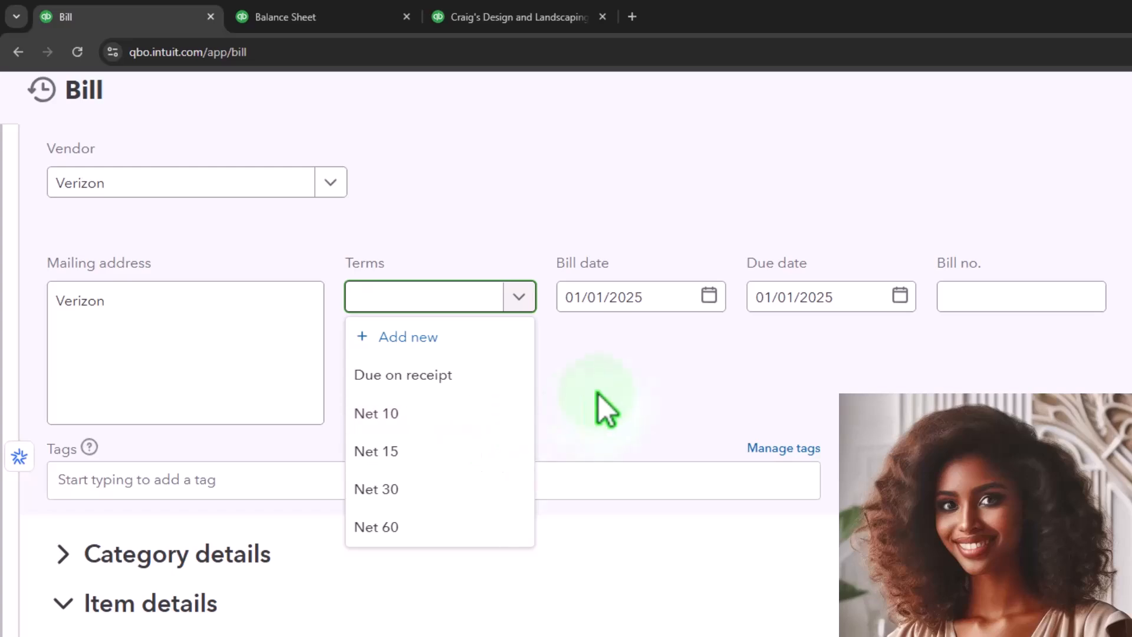
pyautogui.click(631, 372)
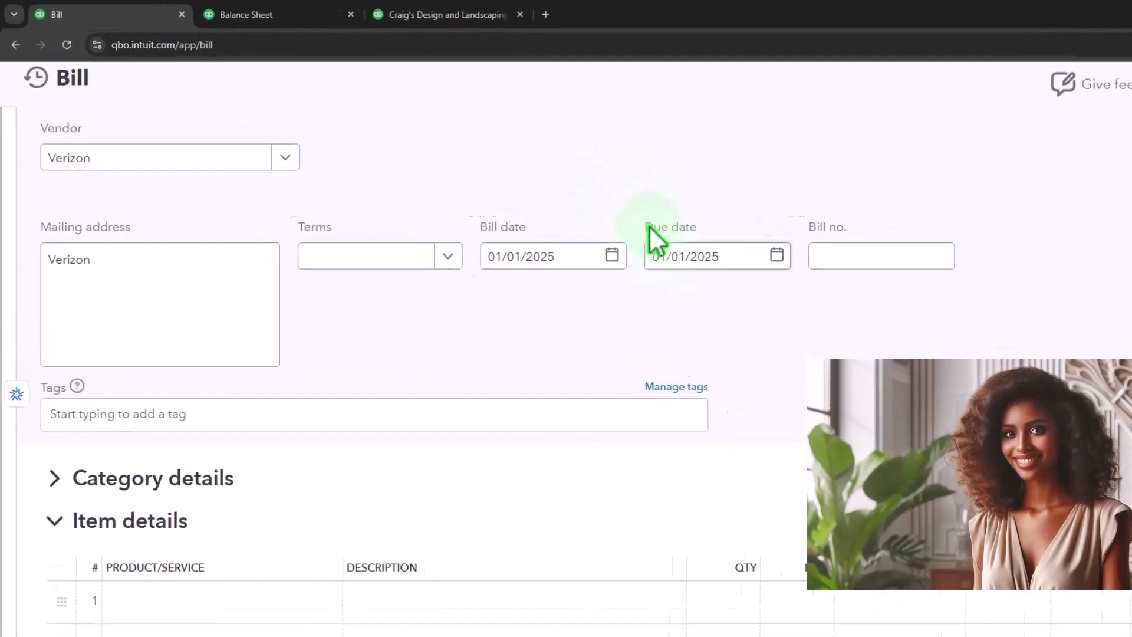
pyautogui.click(590, 256)
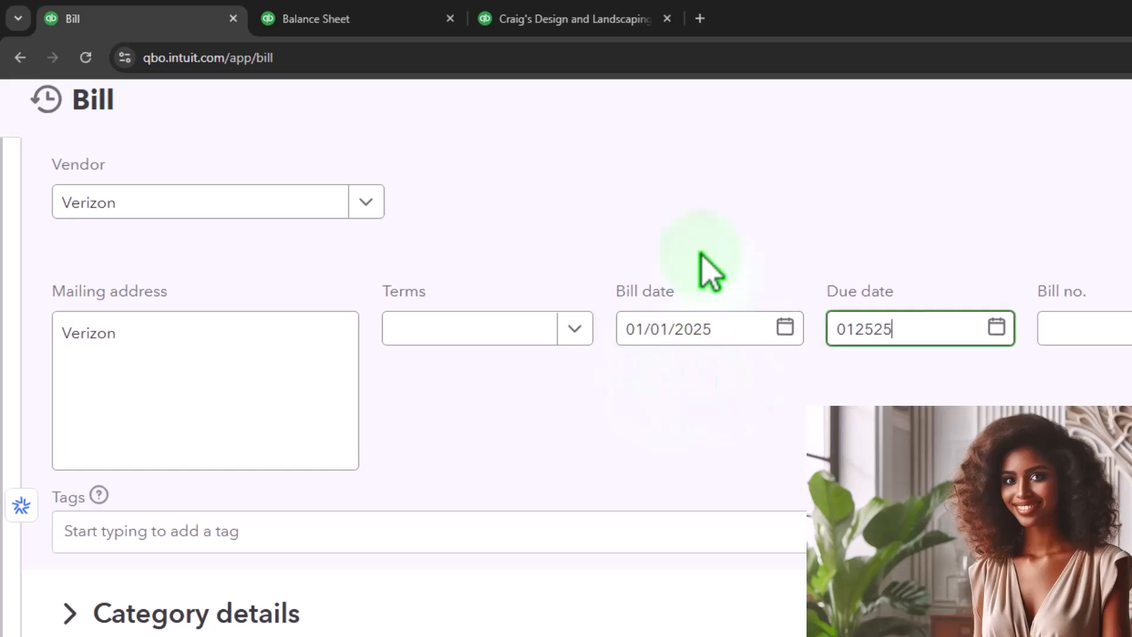
pyautogui.click(867, 329)
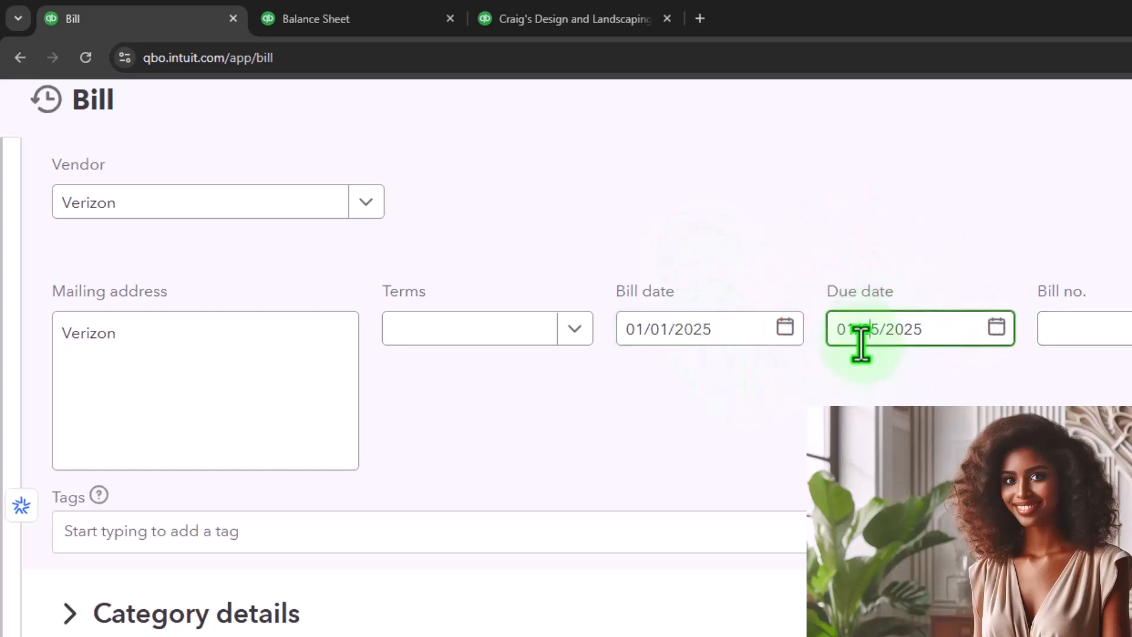
pyautogui.press('Tab')
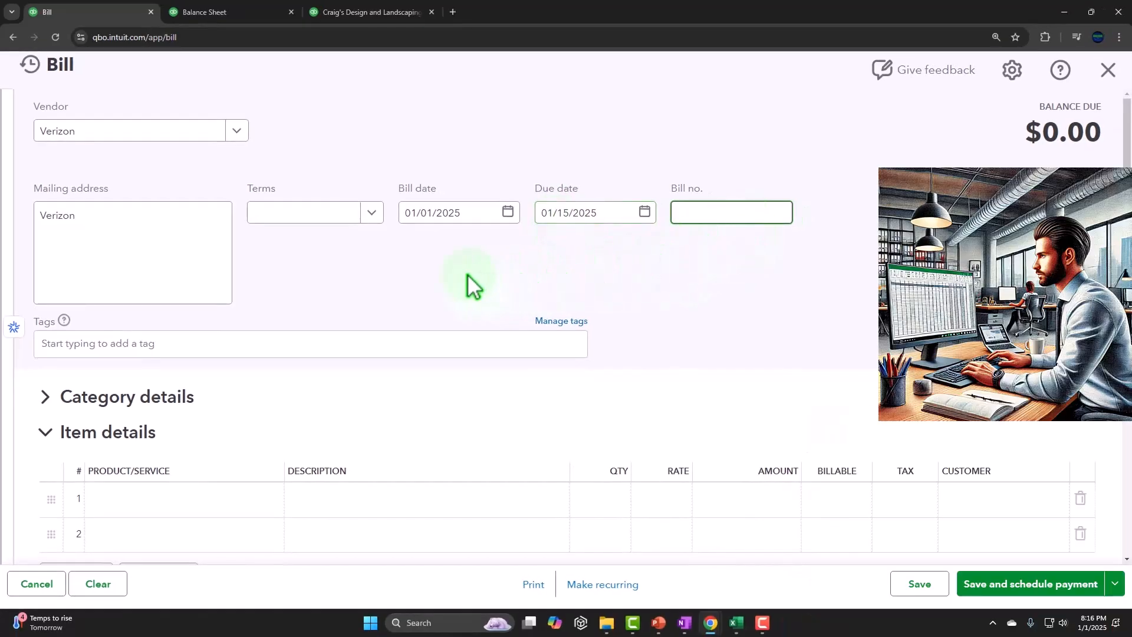
pyautogui.scroll(-1, 157, 307)
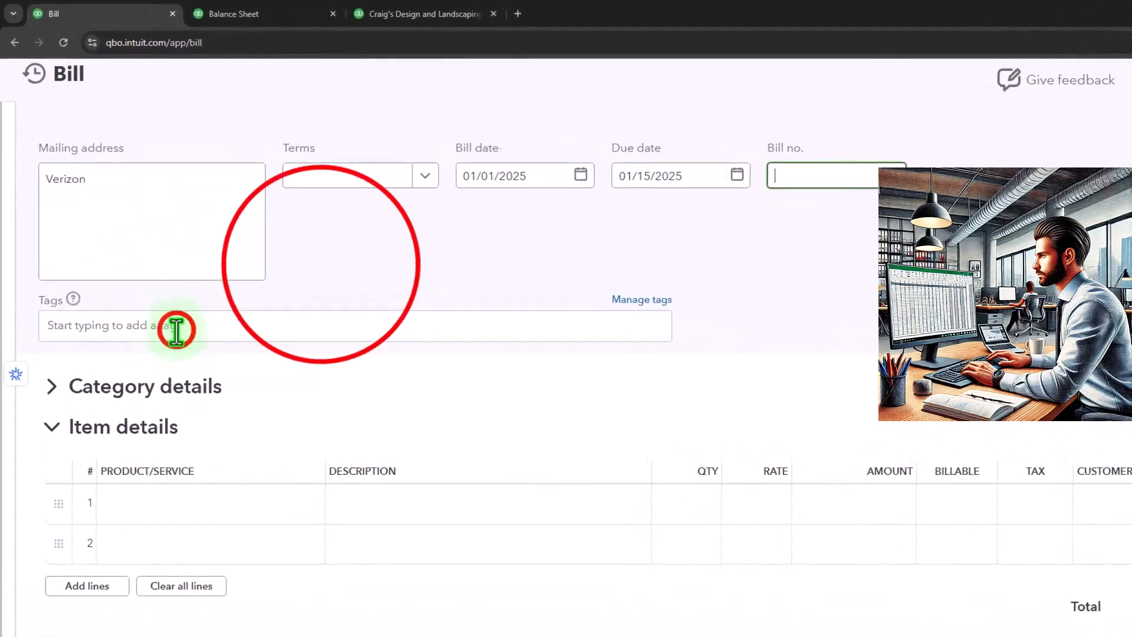
# Step: Collapse the bill's Item details section and expand the Category details section
pyautogui.click(156, 290)
pyautogui.click(281, 232)
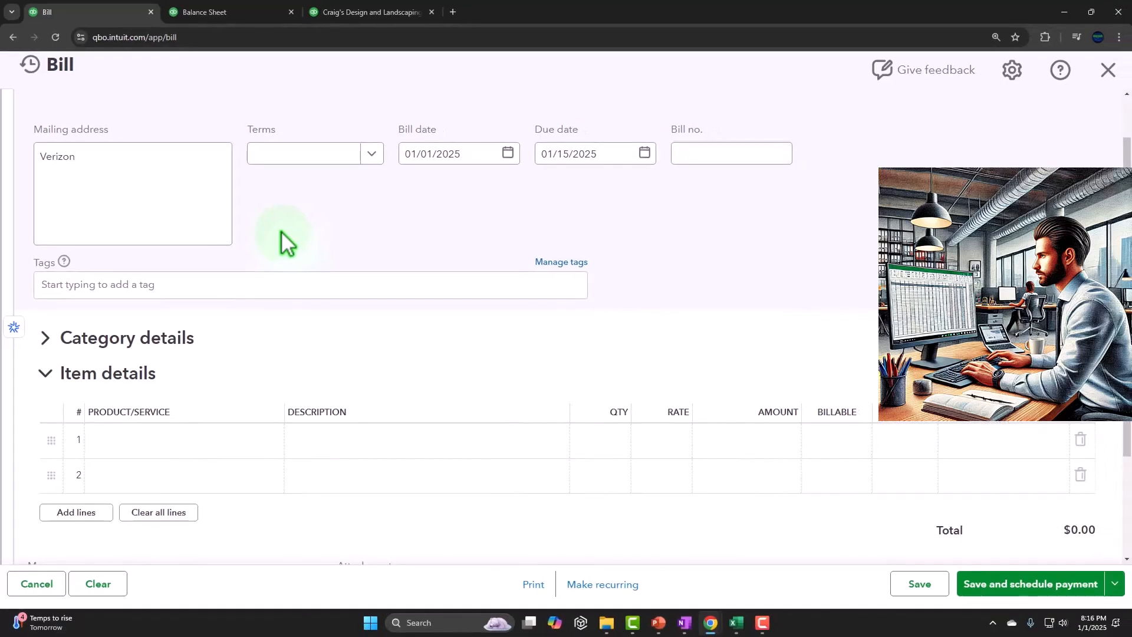
pyautogui.scroll(-1, 171, 333)
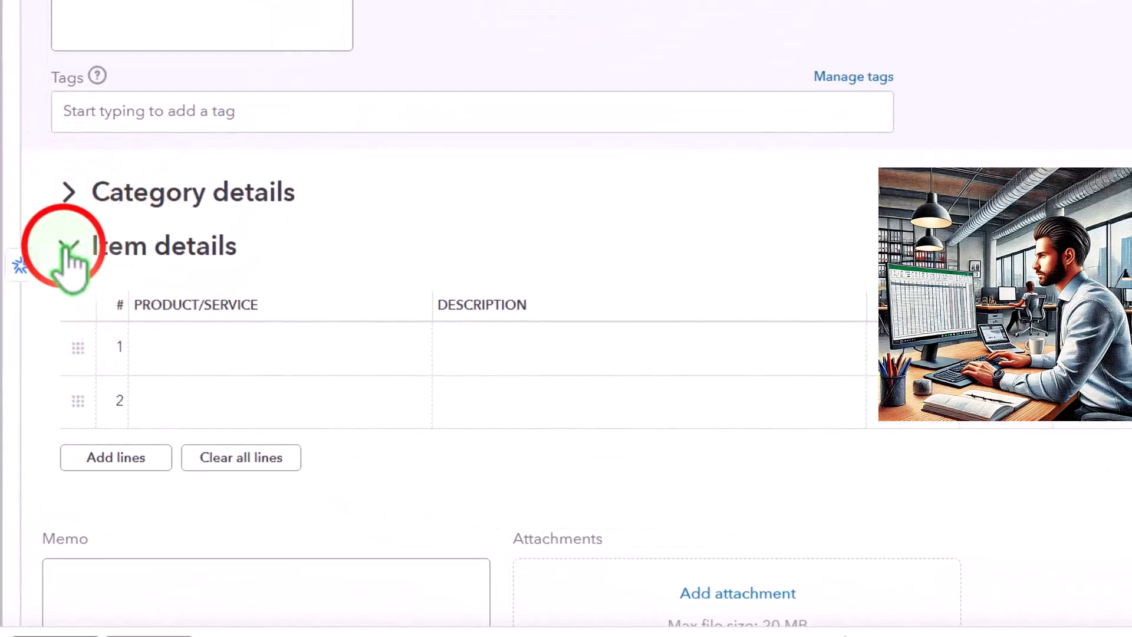
pyautogui.click(66, 247)
pyautogui.click(68, 281)
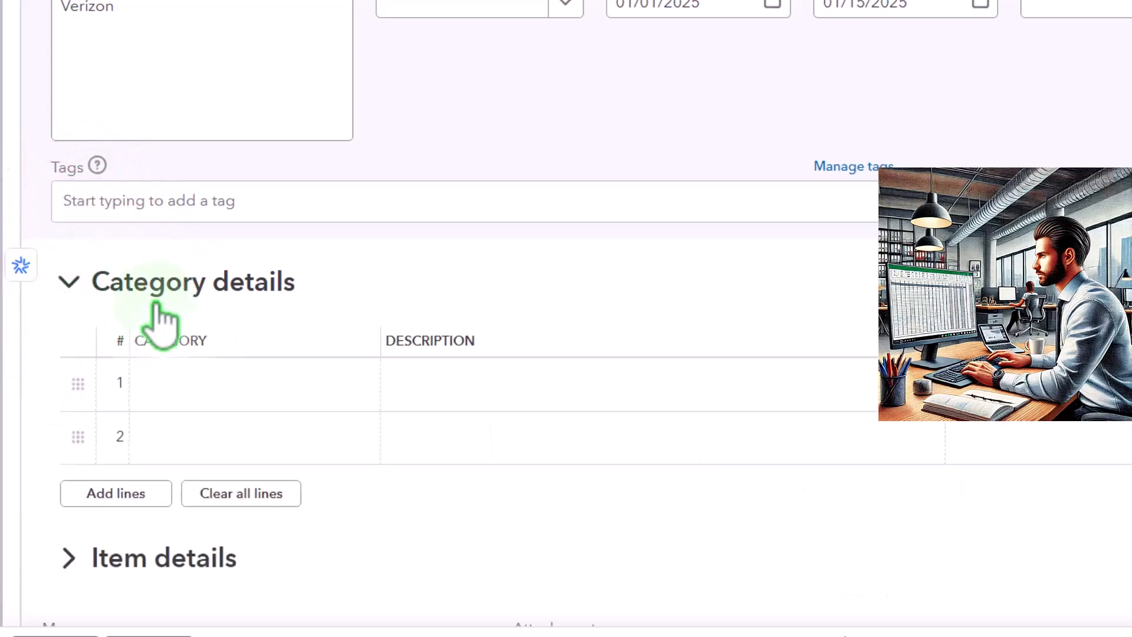
# Step: Set the category of the bill's first category line to Utilities:Telephone
pyautogui.scroll(-3, 186, 330)
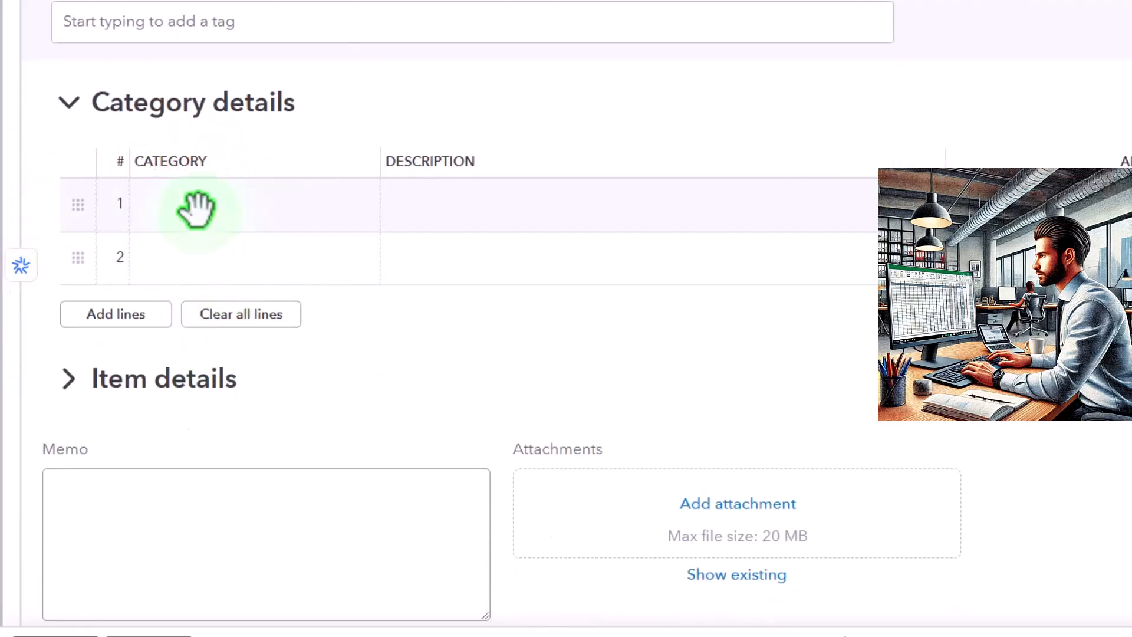
pyautogui.click(196, 207)
pyautogui.write('Te')
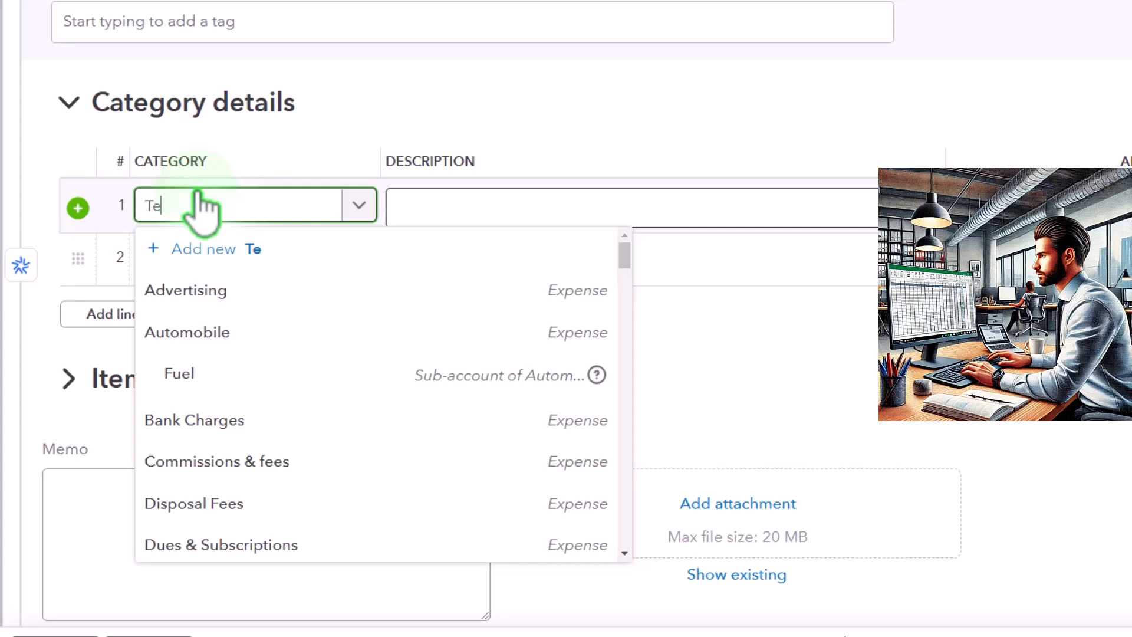
pyautogui.write('l')
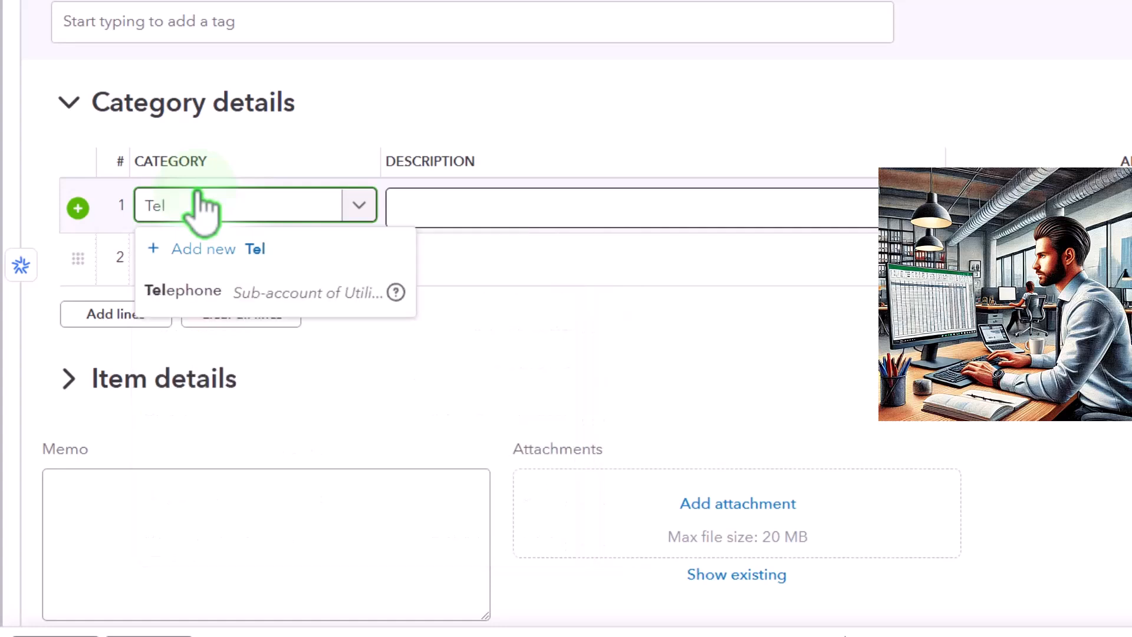
pyautogui.click(211, 289)
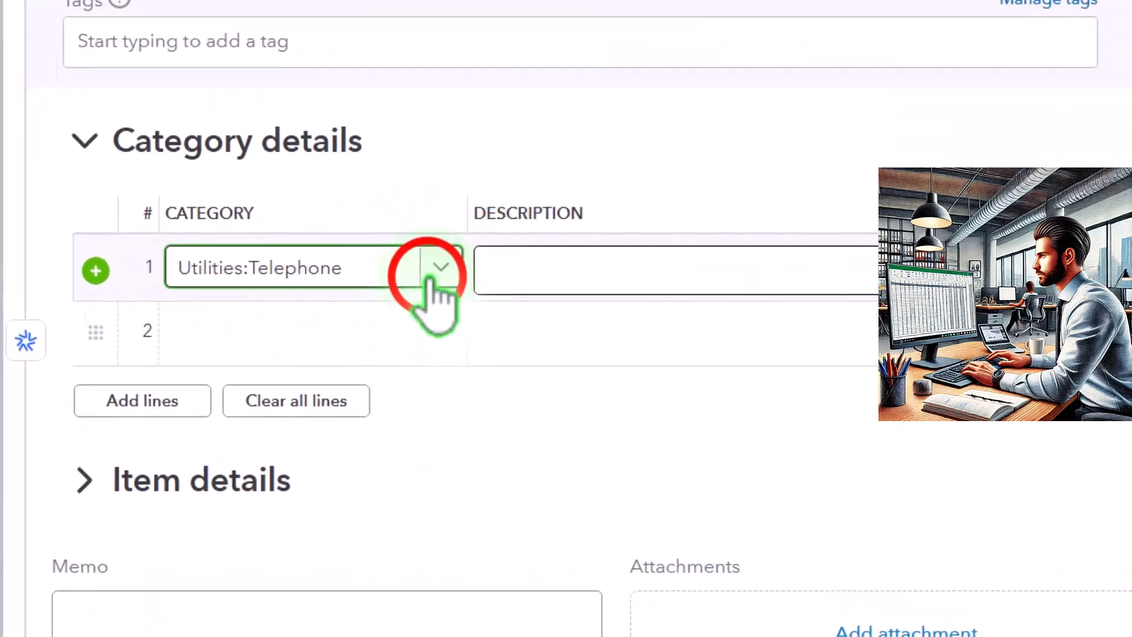
pyautogui.click(437, 272)
pyautogui.click(437, 273)
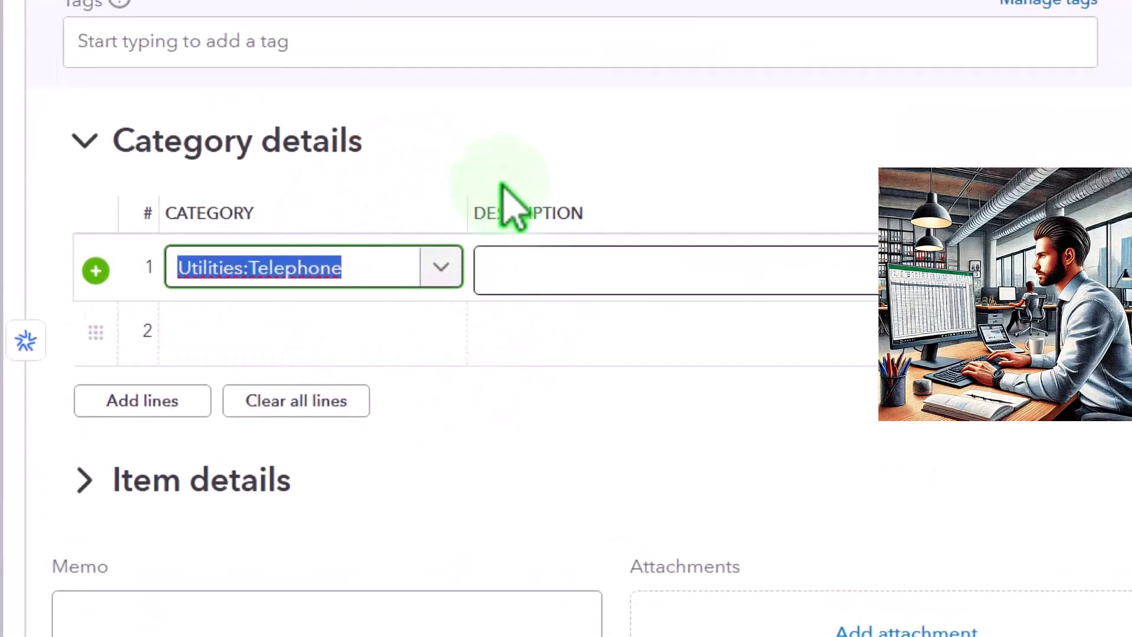
# Step: Leave the description of the Telephone line blank and enter an amount of 75
pyautogui.press('Tab')
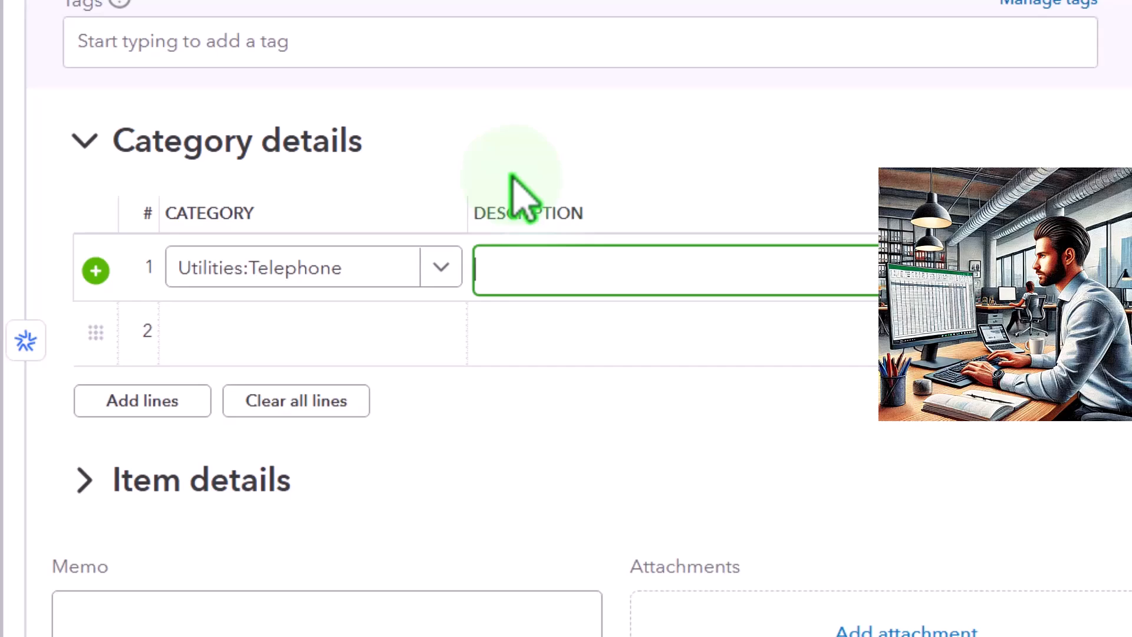
pyautogui.press('Tab')
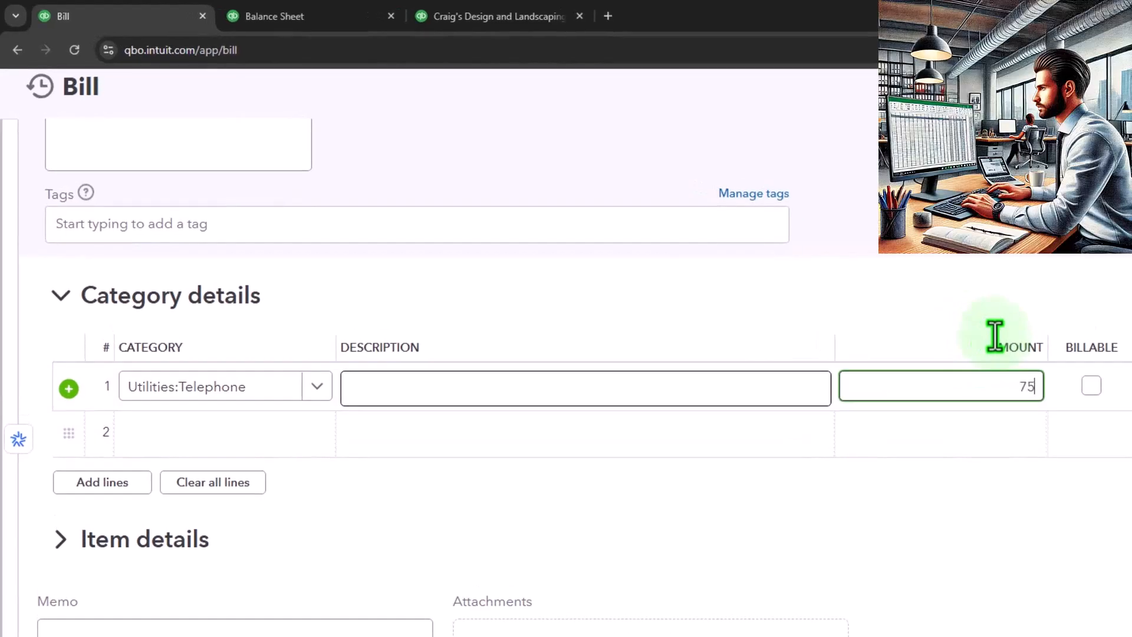
pyautogui.press('Tab')
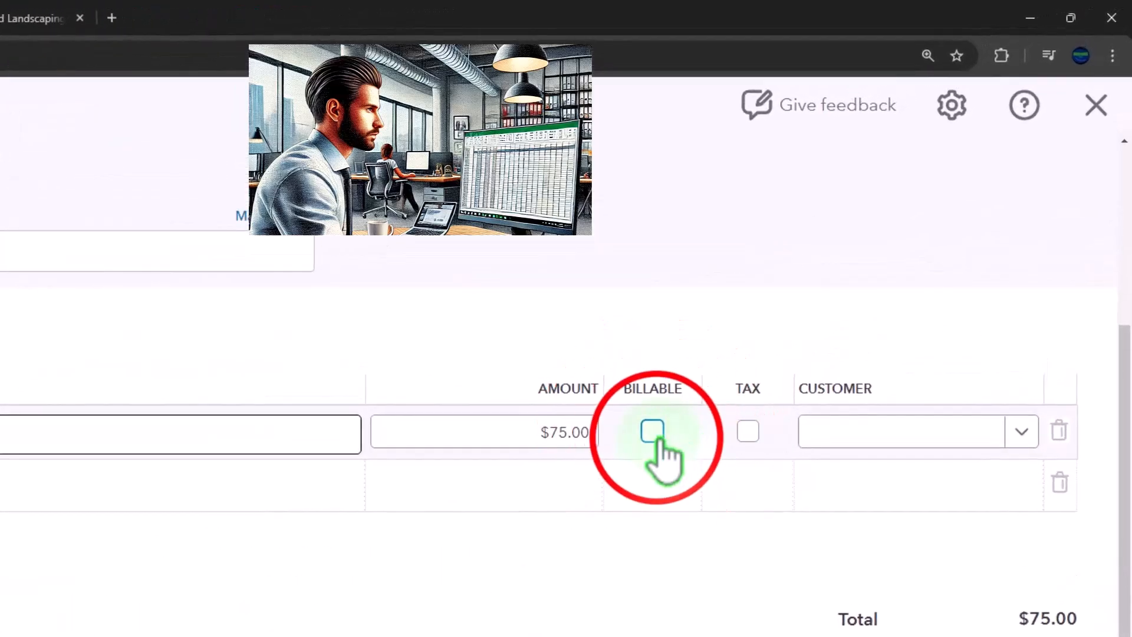
# Step: Mark the Telephone line as billable and taxable, and assign it to a newly saved customer named Customer 1
pyautogui.click(655, 435)
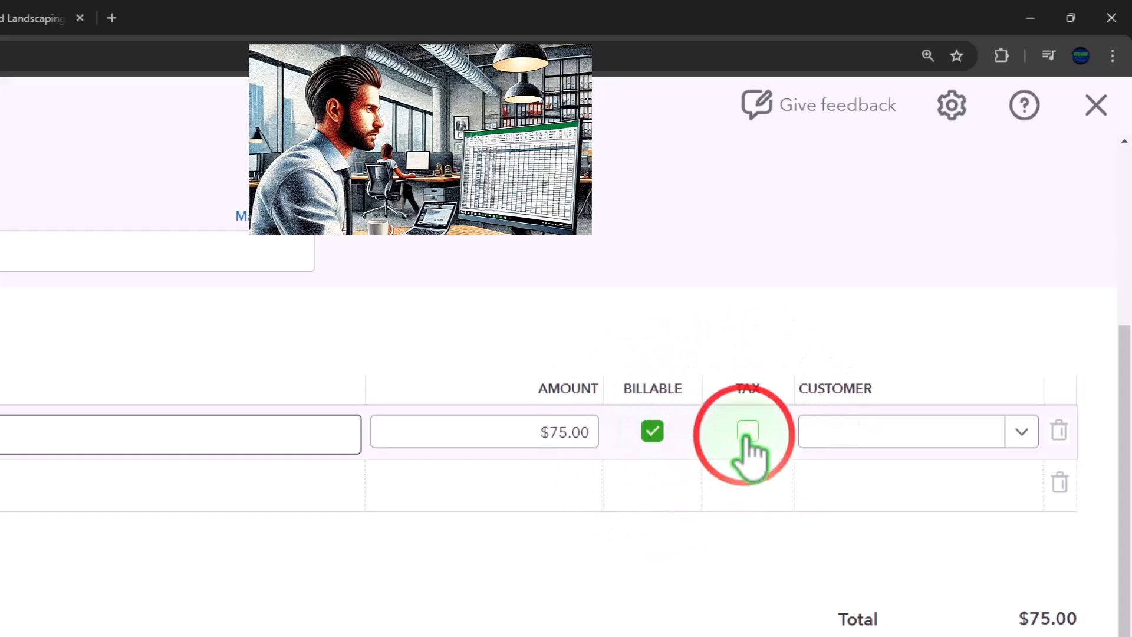
pyautogui.click(884, 437)
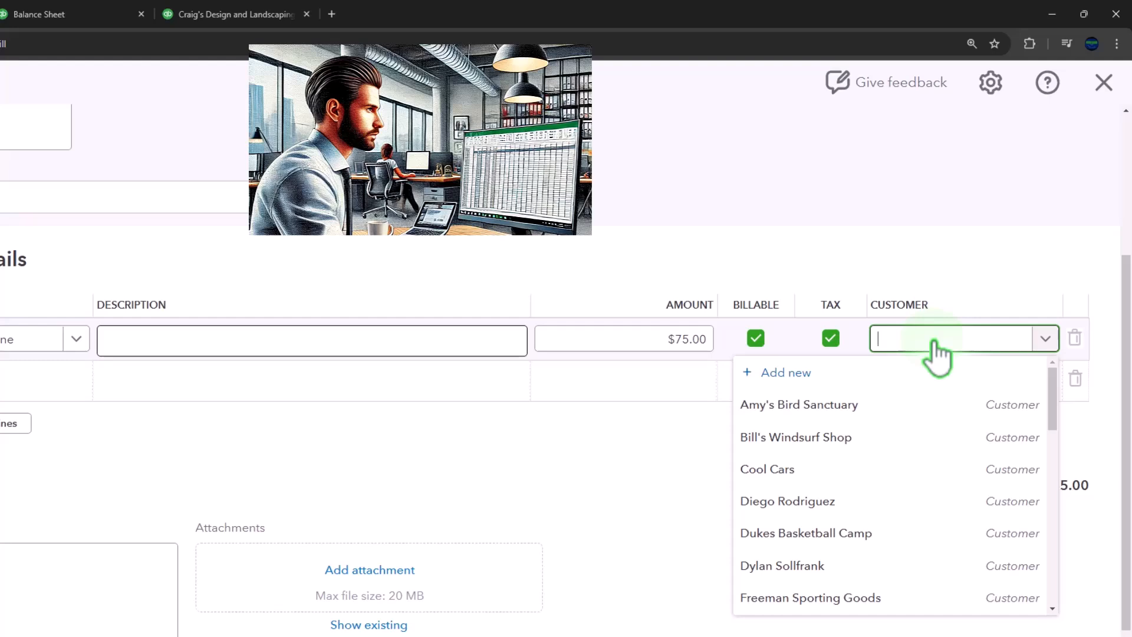
pyautogui.write('Cus')
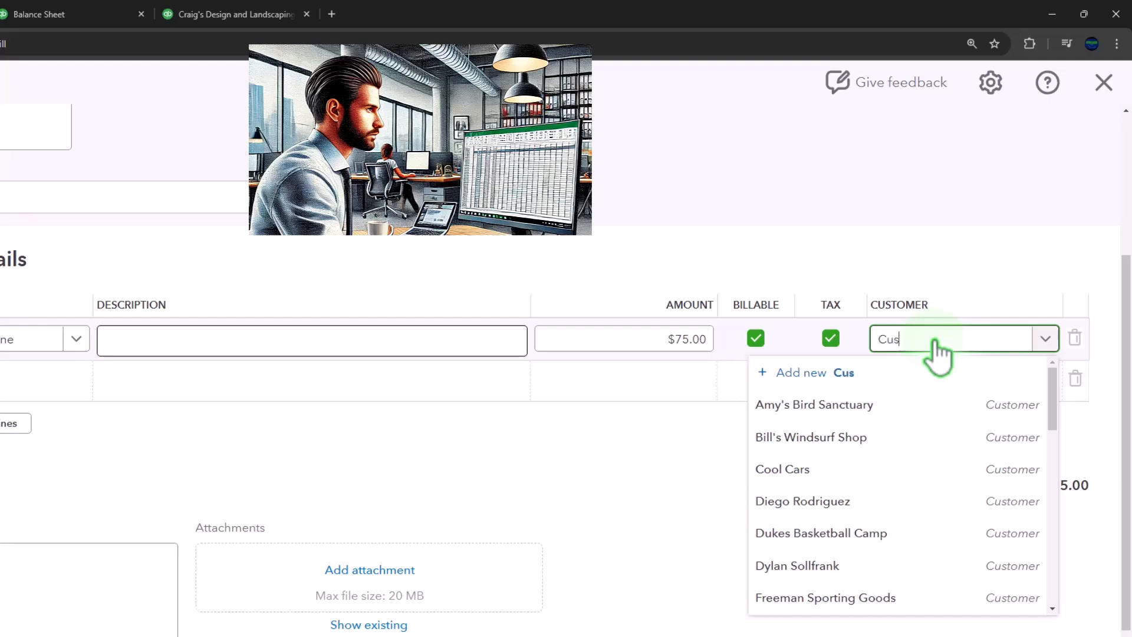
pyautogui.write('tomer 1')
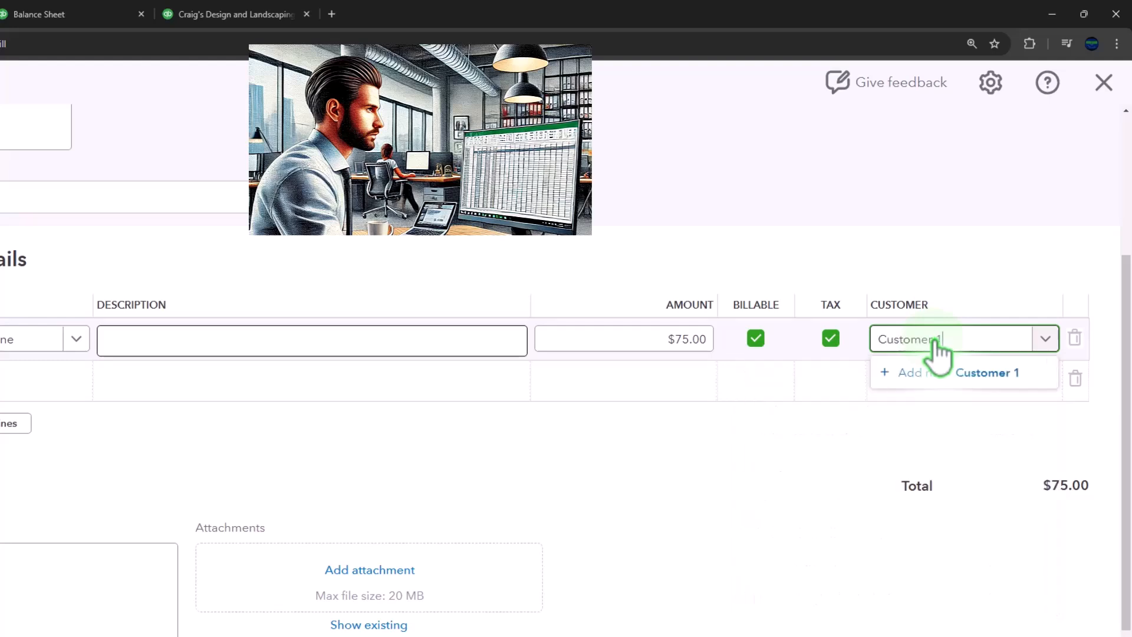
pyautogui.click(939, 367)
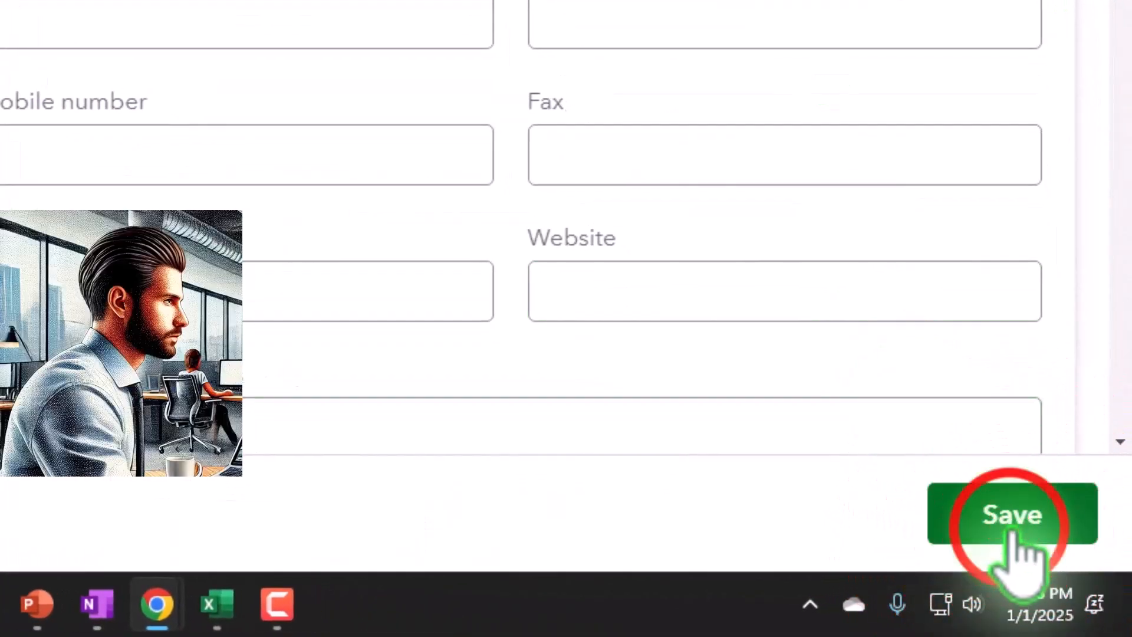
pyautogui.click(1010, 519)
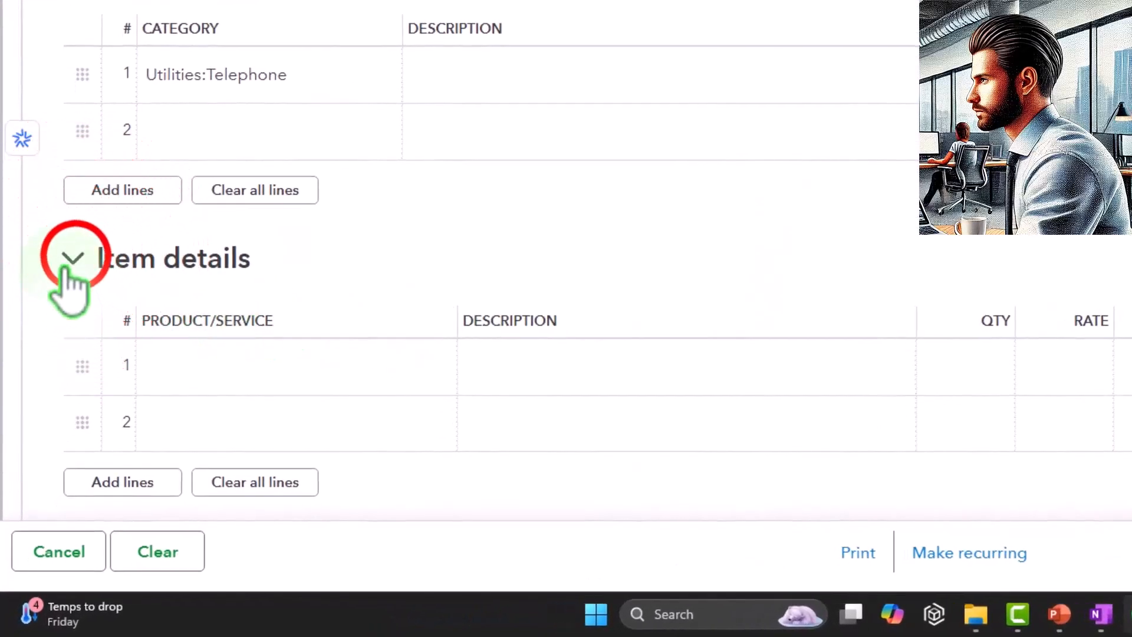
# Step: Collapse the Item details section, and save and close the Verizon bill
pyautogui.click(69, 262)
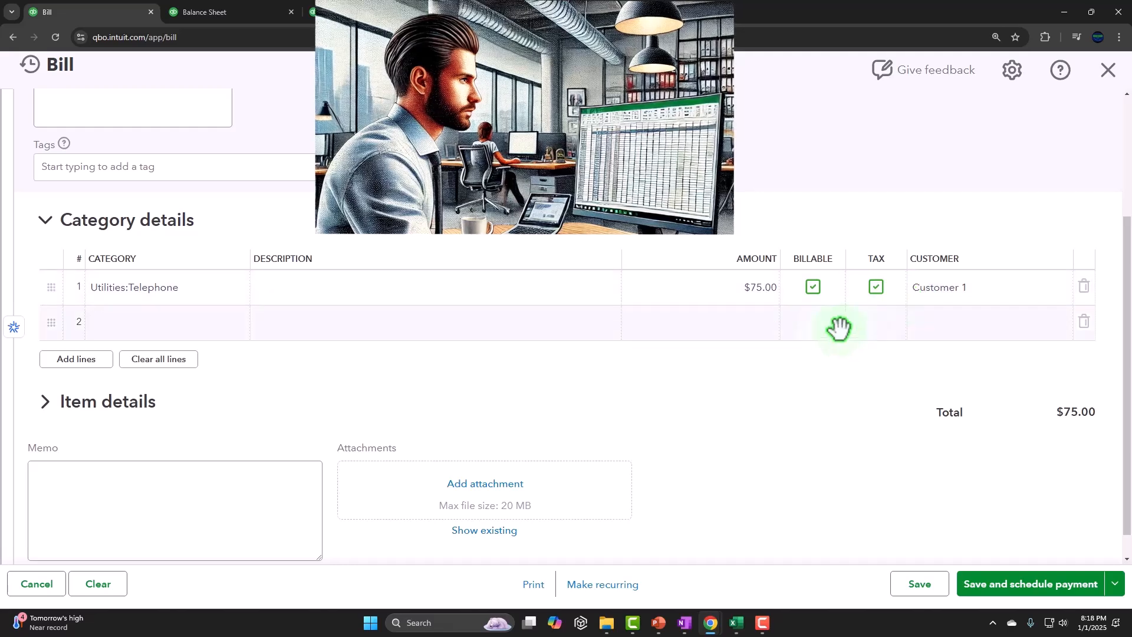
pyautogui.scroll(-1, 778, 361)
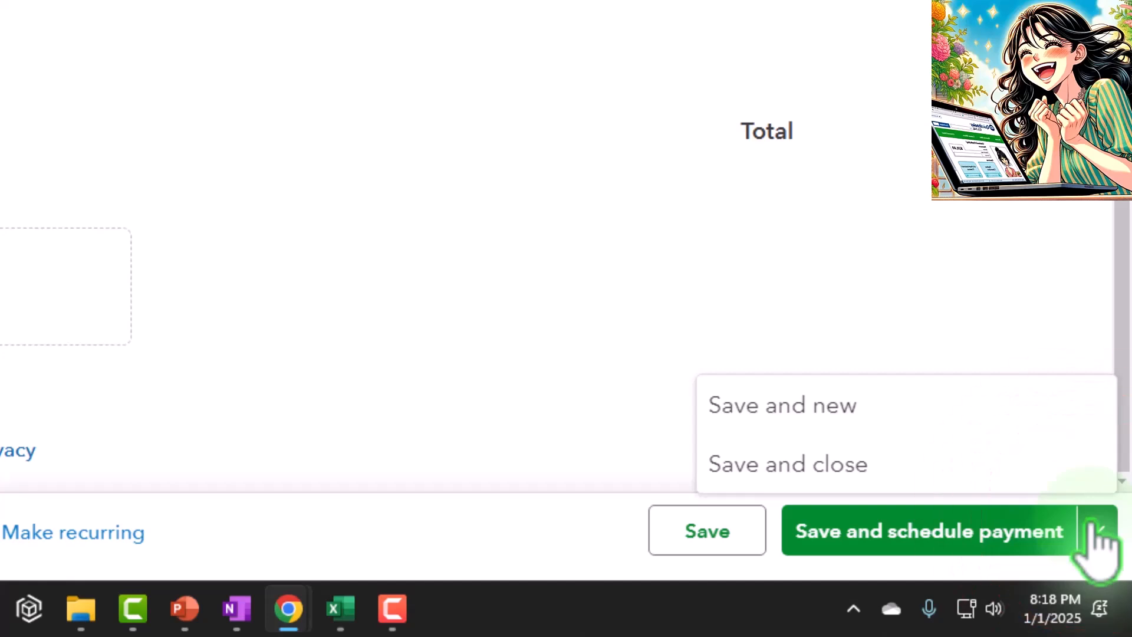
pyautogui.click(850, 480)
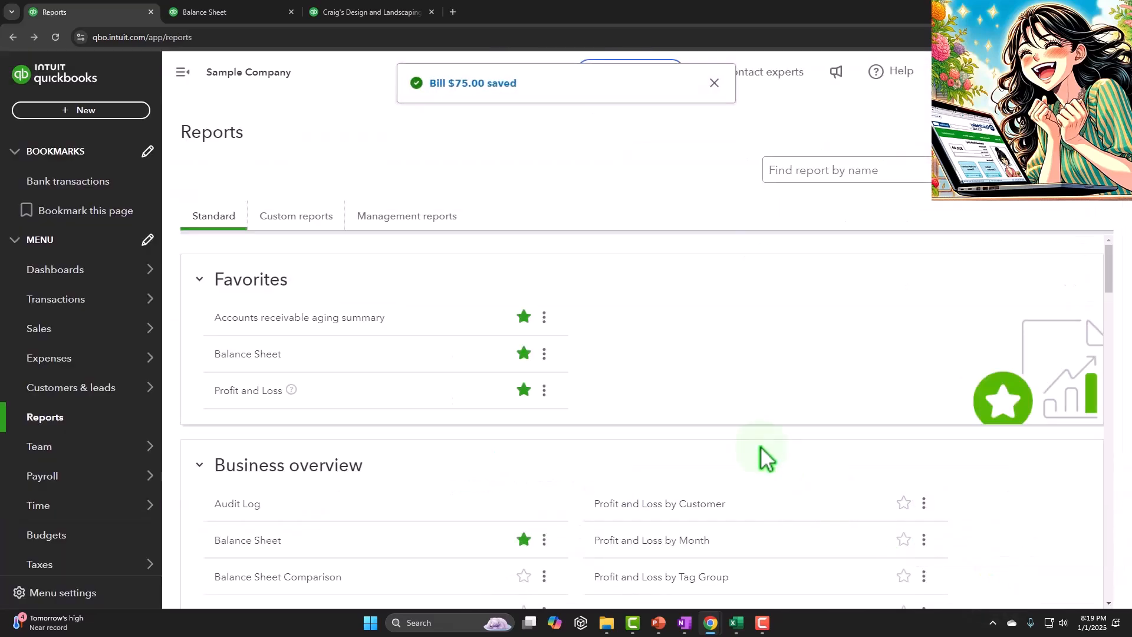
# Step: Rerun the Balance Sheet report with the new bill included and examine its Accounts Payable section
pyautogui.click(248, 13)
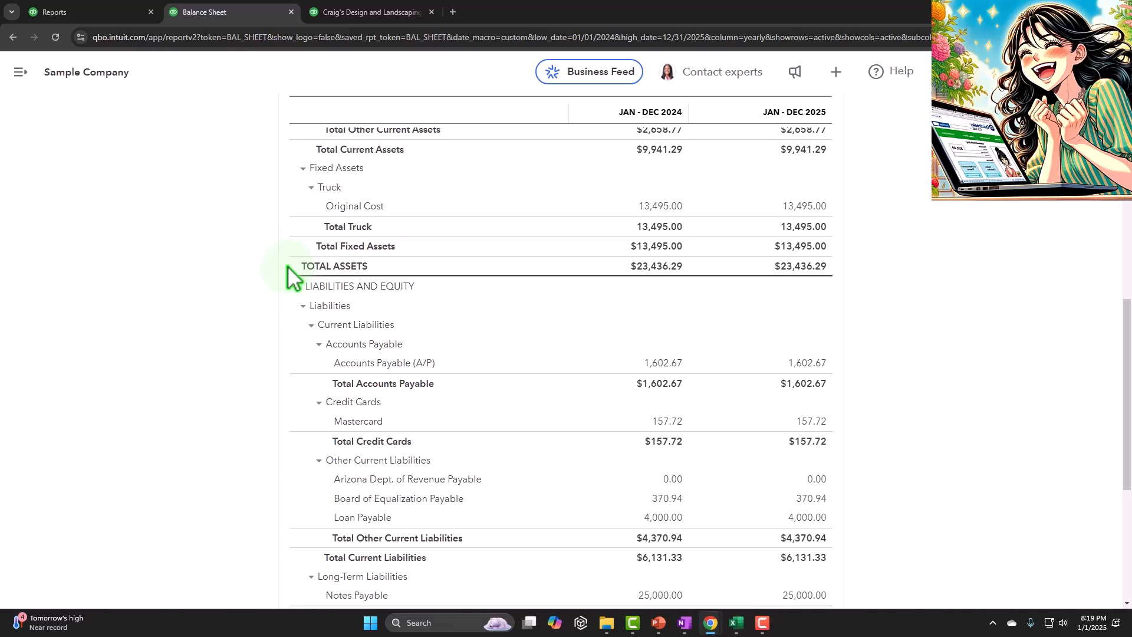
pyautogui.scroll(8, 288, 267)
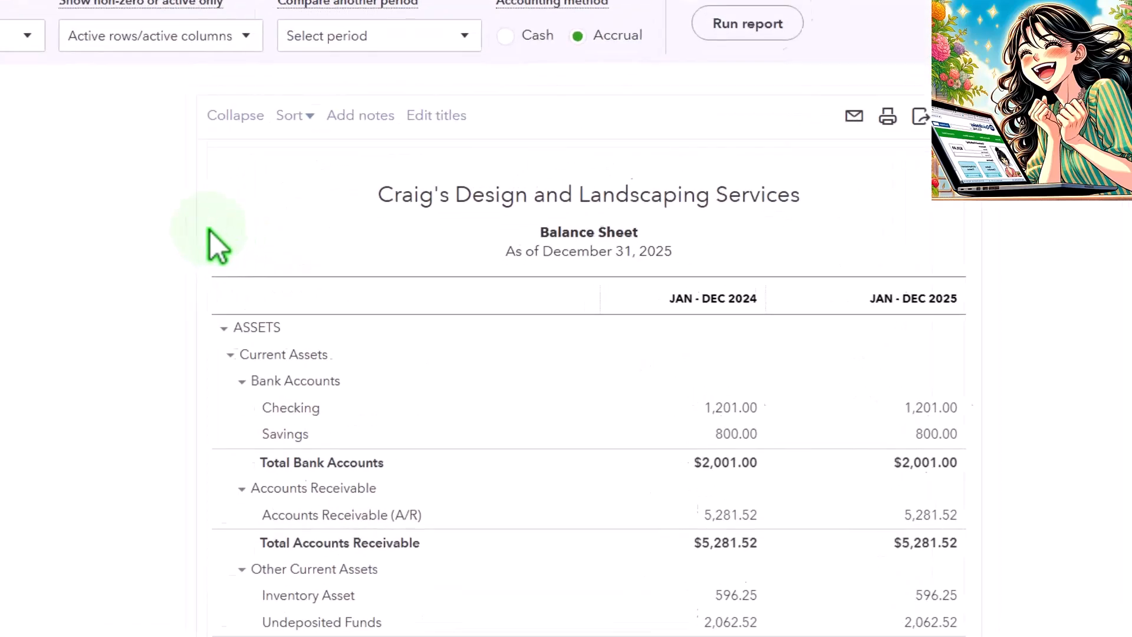
pyautogui.click(681, 236)
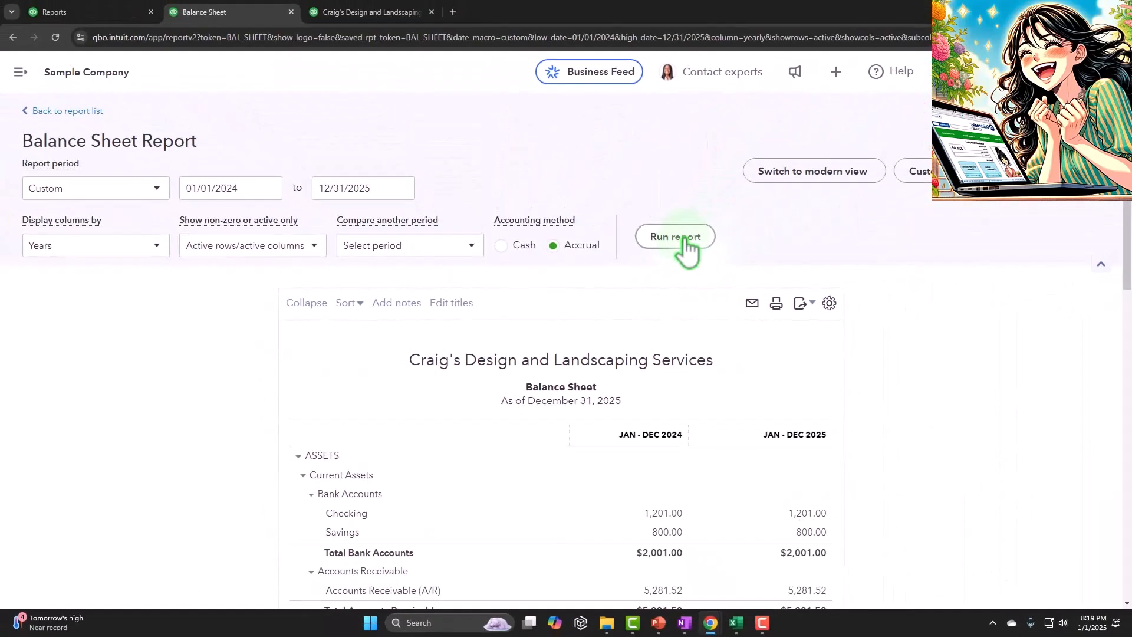
pyautogui.scroll(-4, 248, 387)
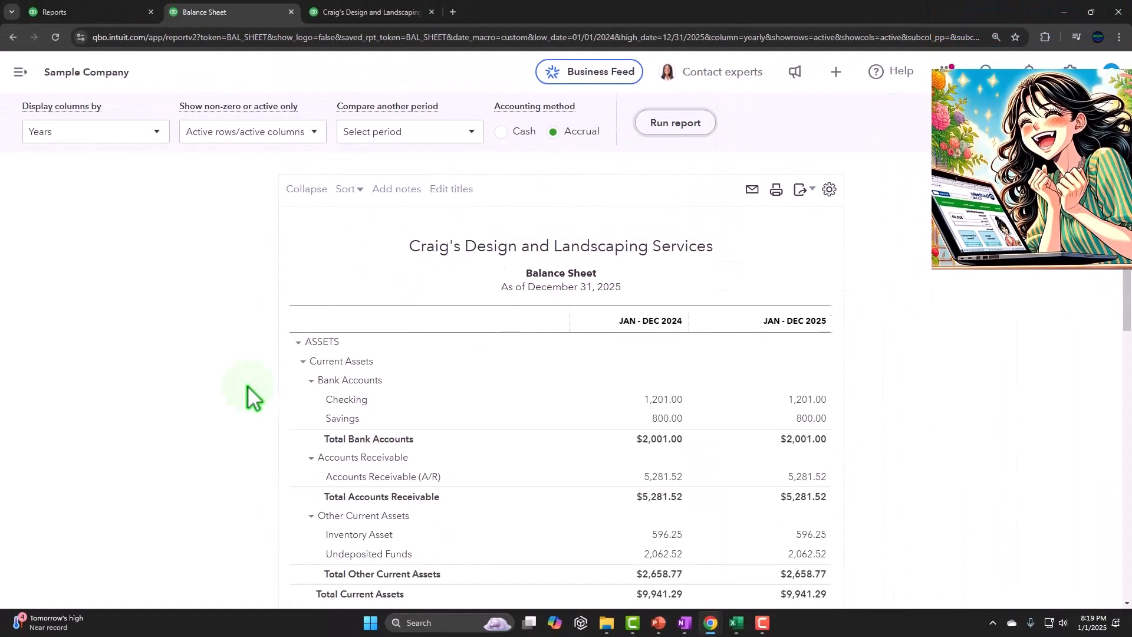
pyautogui.scroll(-4, 248, 388)
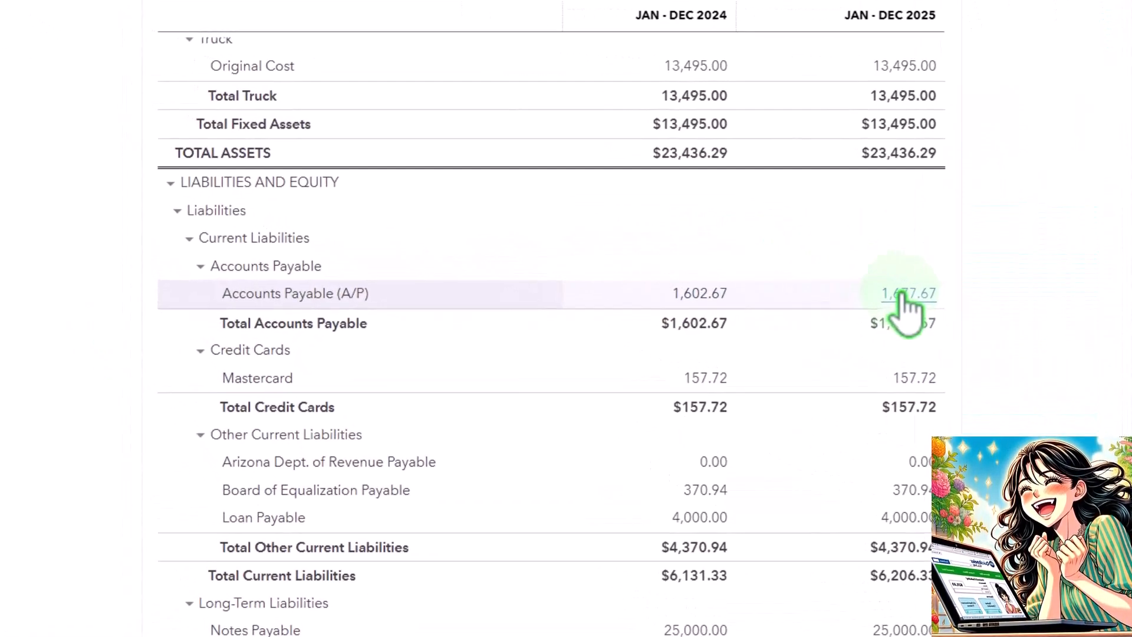
# Step: Drill into the 2025 Accounts Payable amount, review the Verizon bill behind it, and return to the Balance Sheet
pyautogui.click(905, 298)
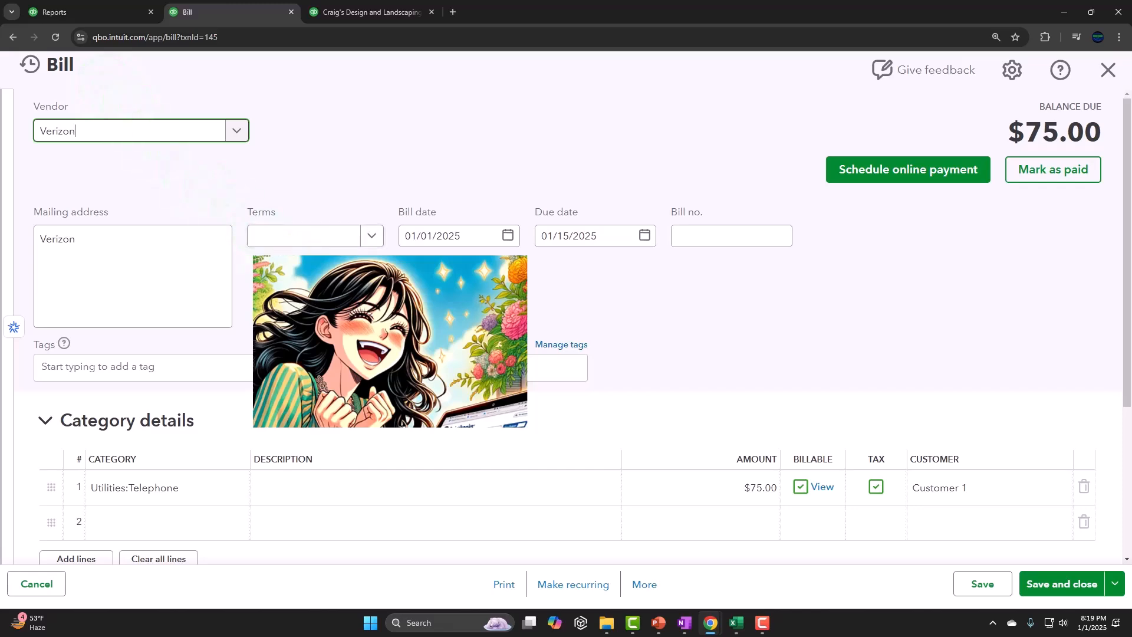
pyautogui.scroll(-4, 566, 326)
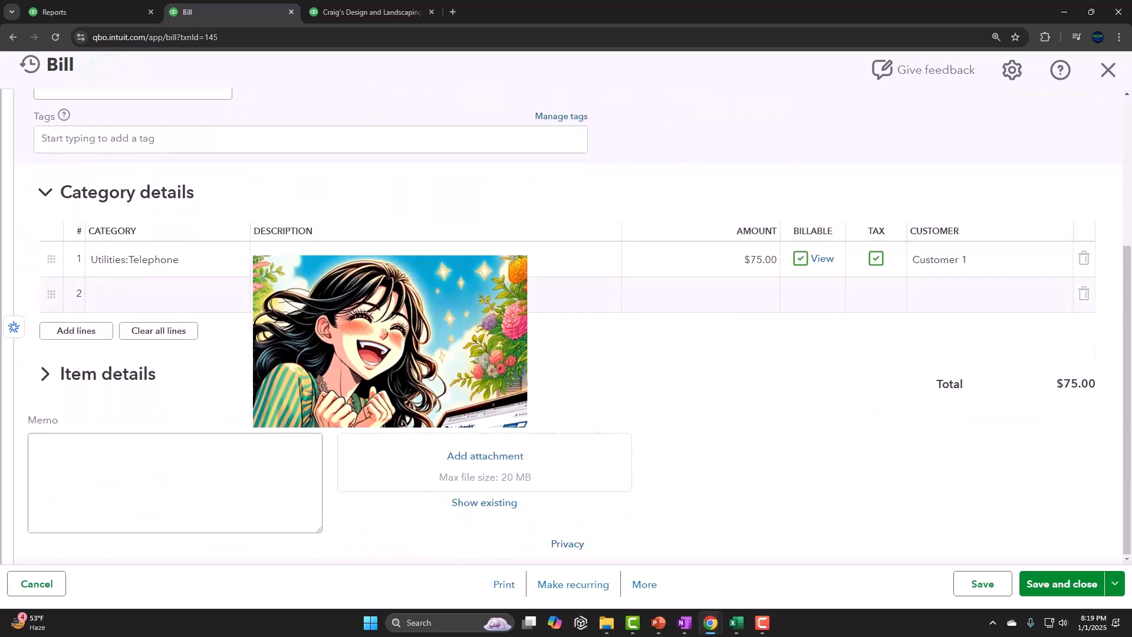
pyautogui.scroll(4, 566, 326)
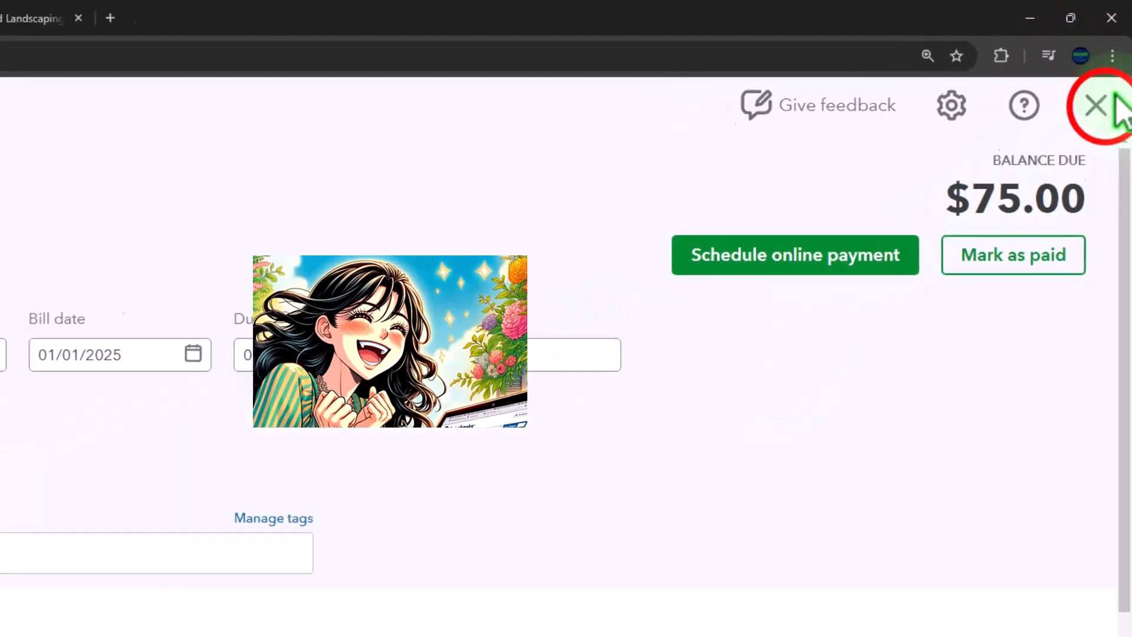
pyautogui.click(1096, 105)
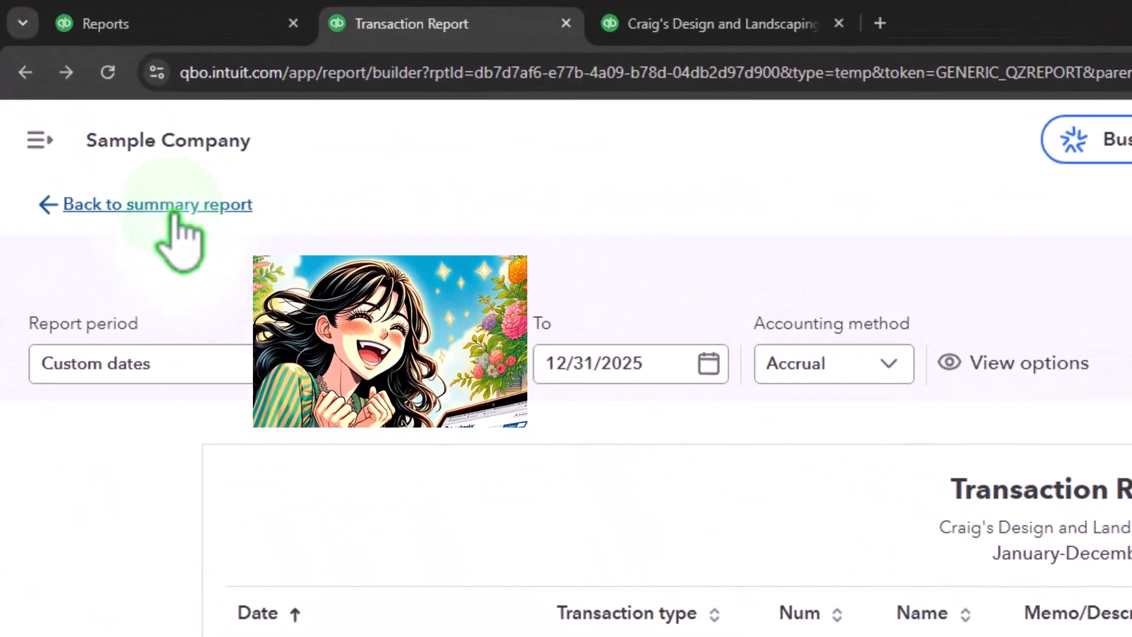
pyautogui.click(168, 206)
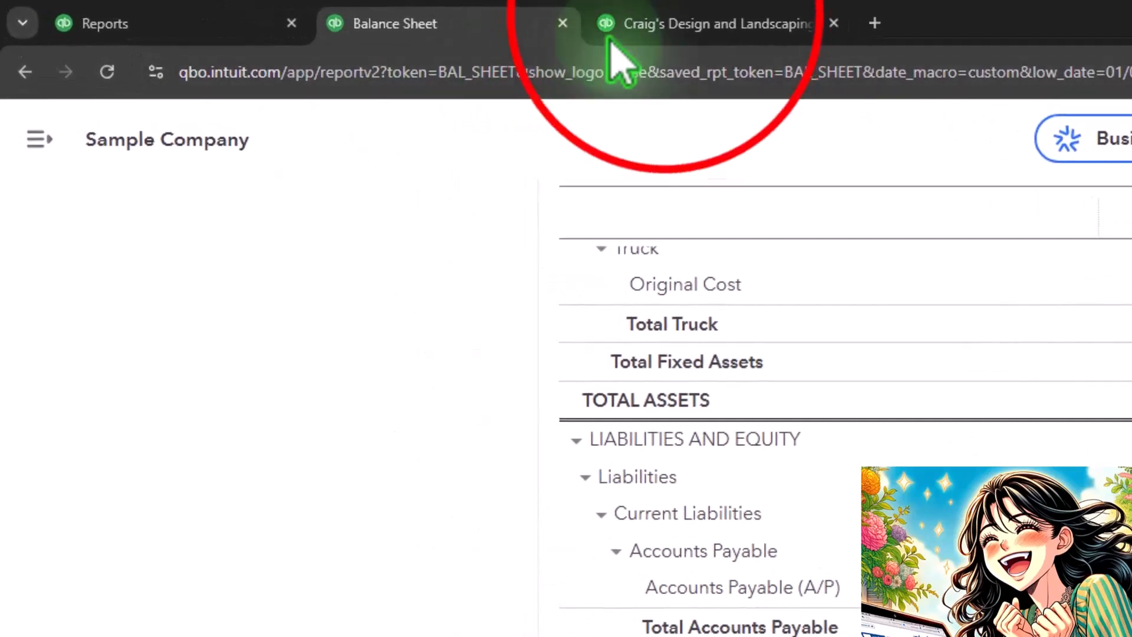
# Step: Rerun the Profit and Loss report and examine the 2025 Telephone expense under Utilities
pyautogui.click(633, 35)
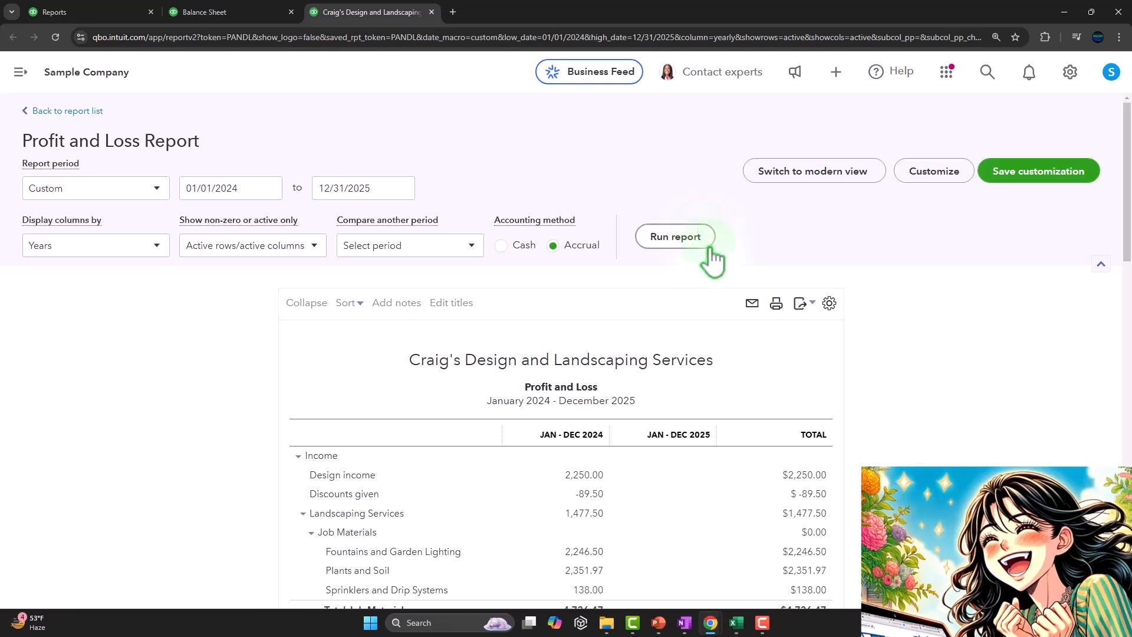
pyautogui.scroll(-5, 712, 254)
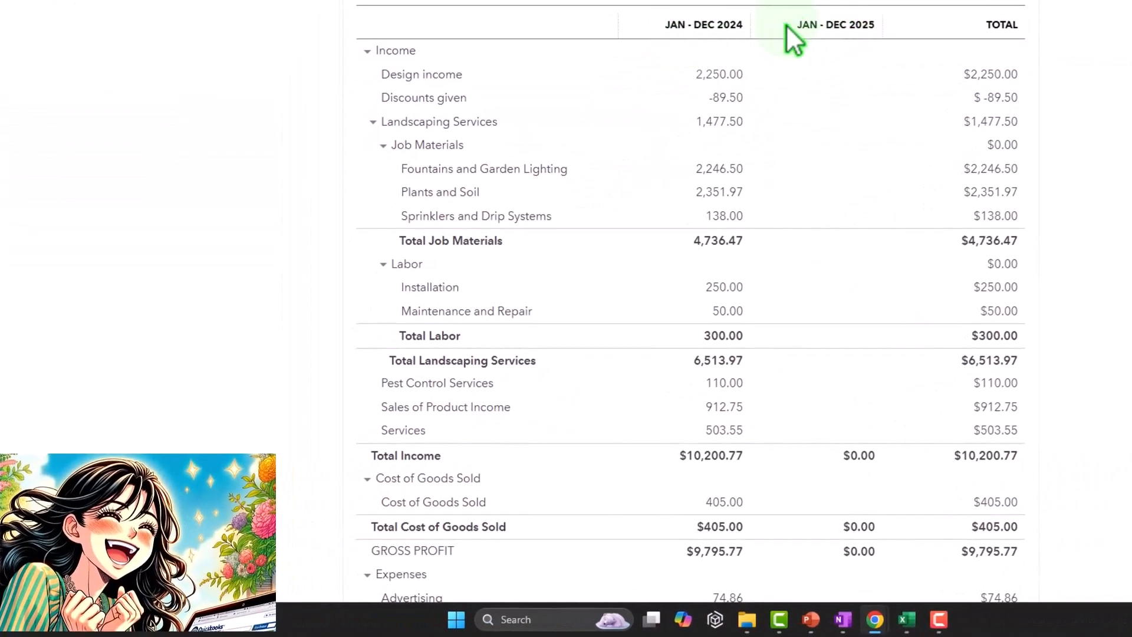
pyautogui.scroll(-4, 866, 55)
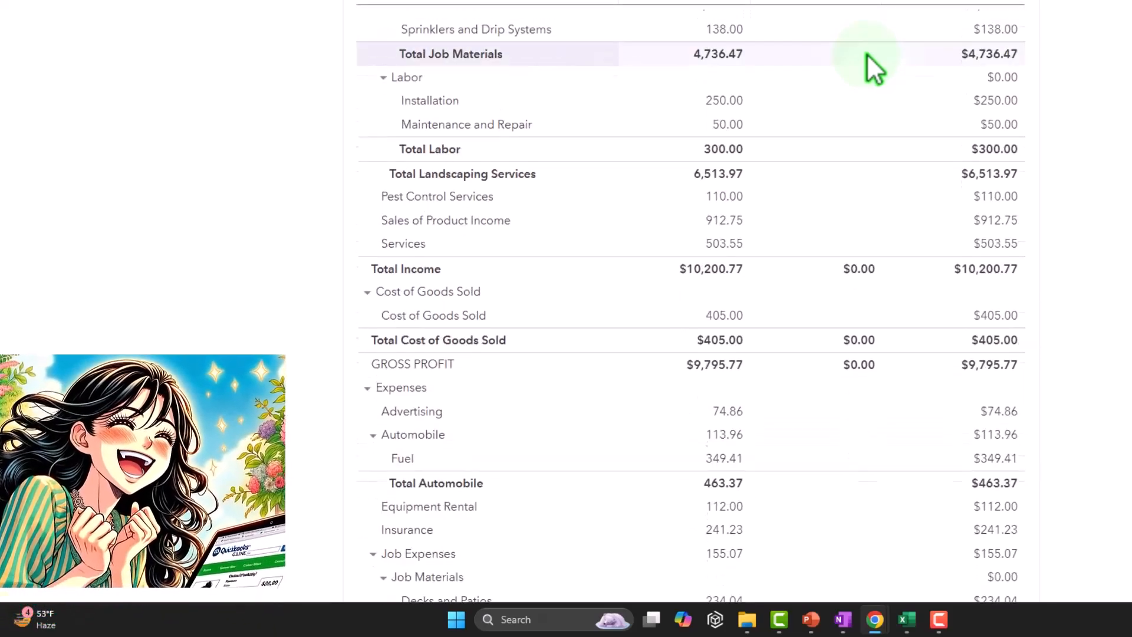
pyautogui.scroll(-8, 867, 53)
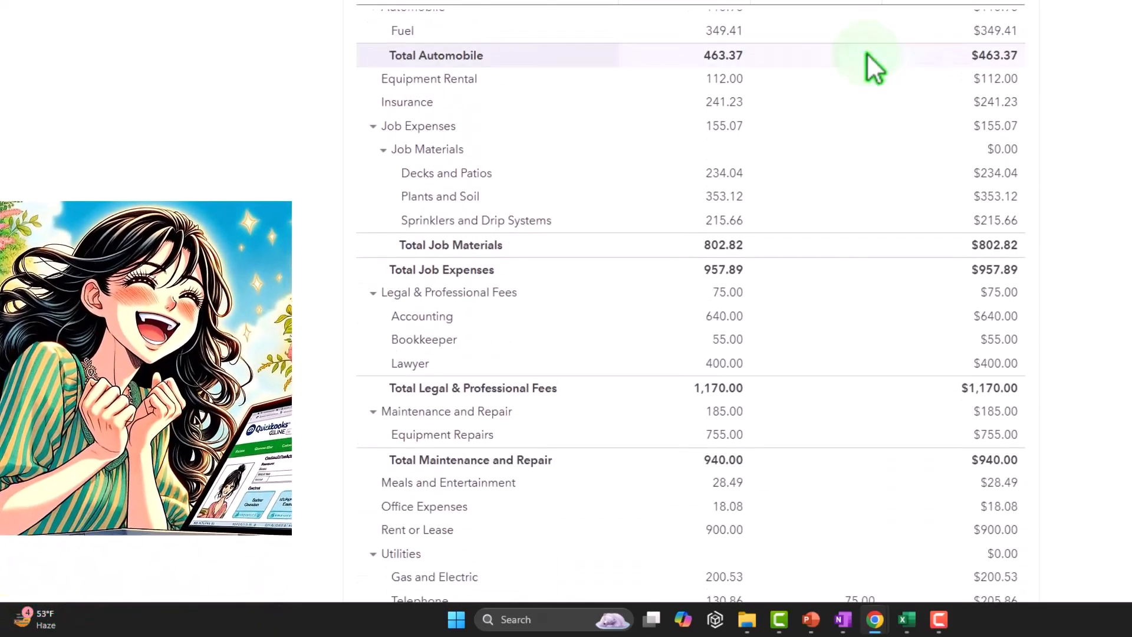
pyautogui.scroll(-4, 867, 53)
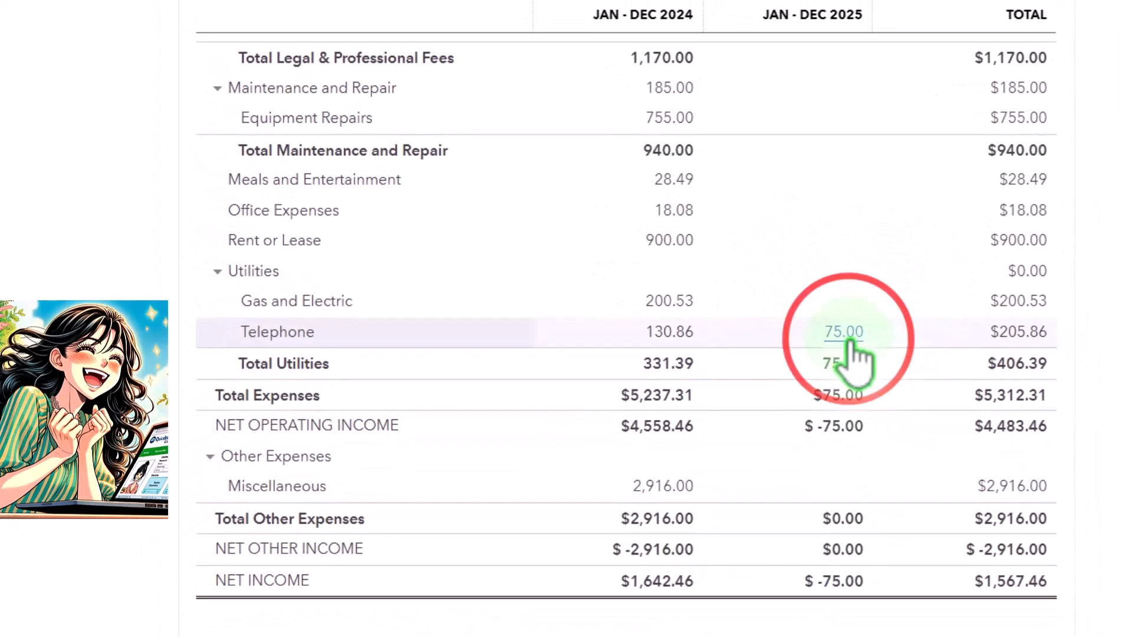
# Step: Drill into the 2025 Telephone expense, open the Verizon bill behind it, and return to the Profit and Loss report
pyautogui.click(845, 333)
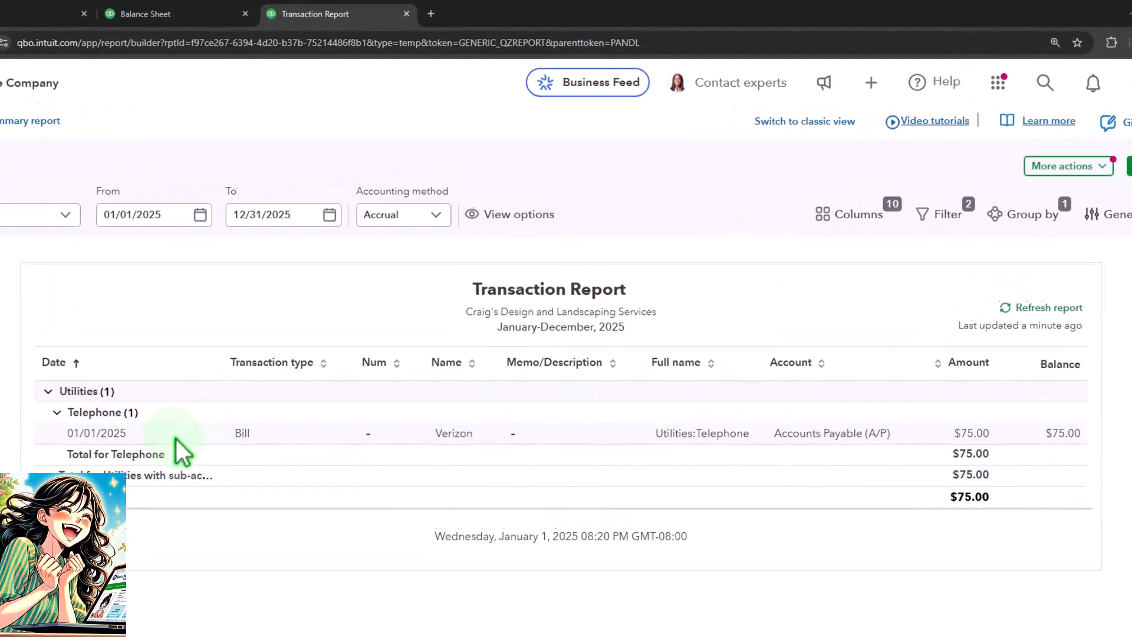
pyautogui.click(879, 337)
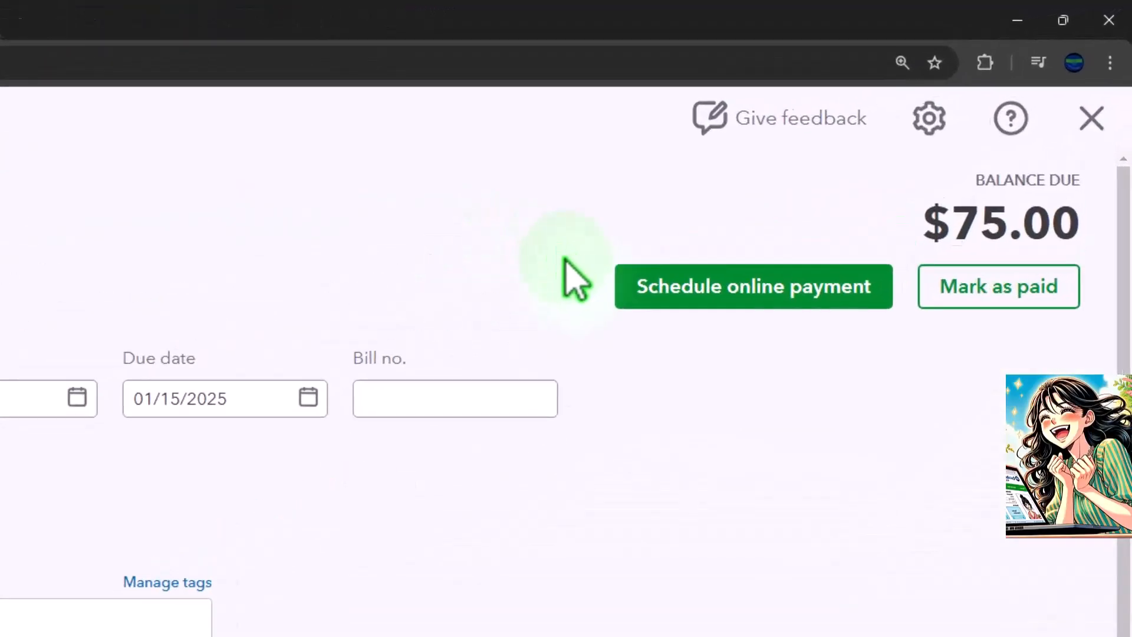
pyautogui.click(1079, 148)
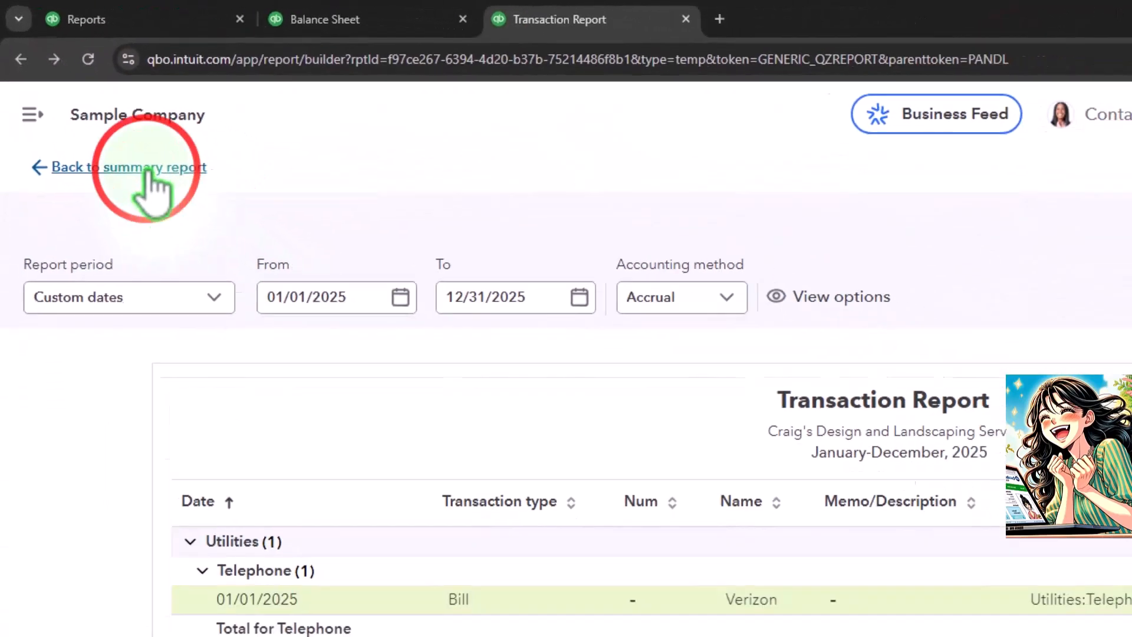
pyautogui.click(148, 169)
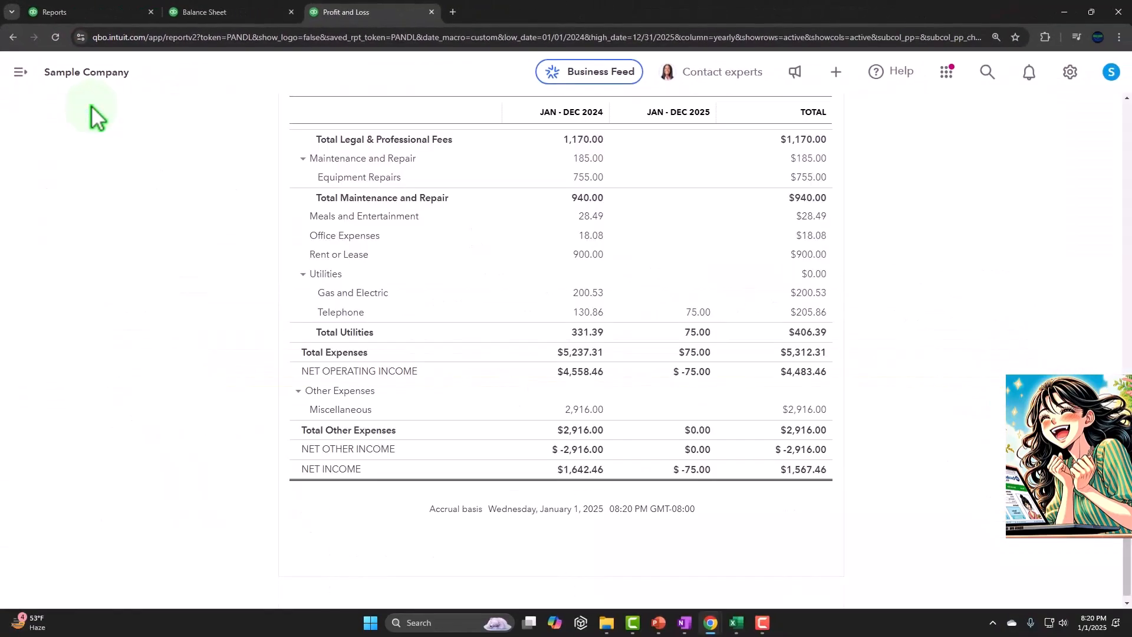
pyautogui.scroll(15, 118, 283)
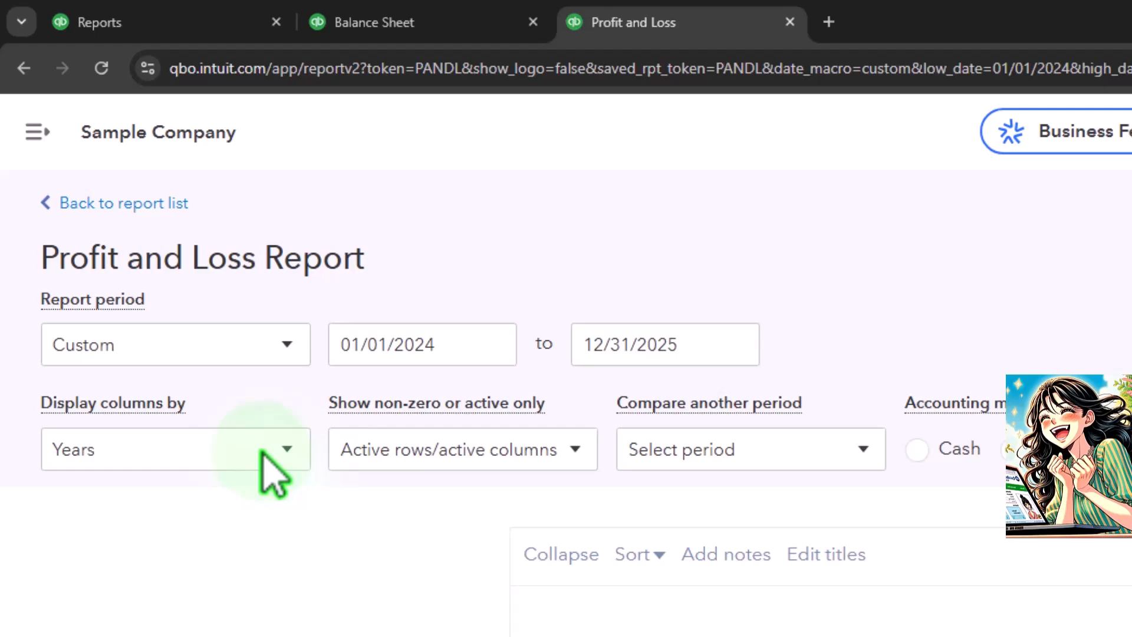
# Step: Open the Expenses transaction list with the navigation menu collapsed, and show only transactions of type Bill
pyautogui.click(372, 22)
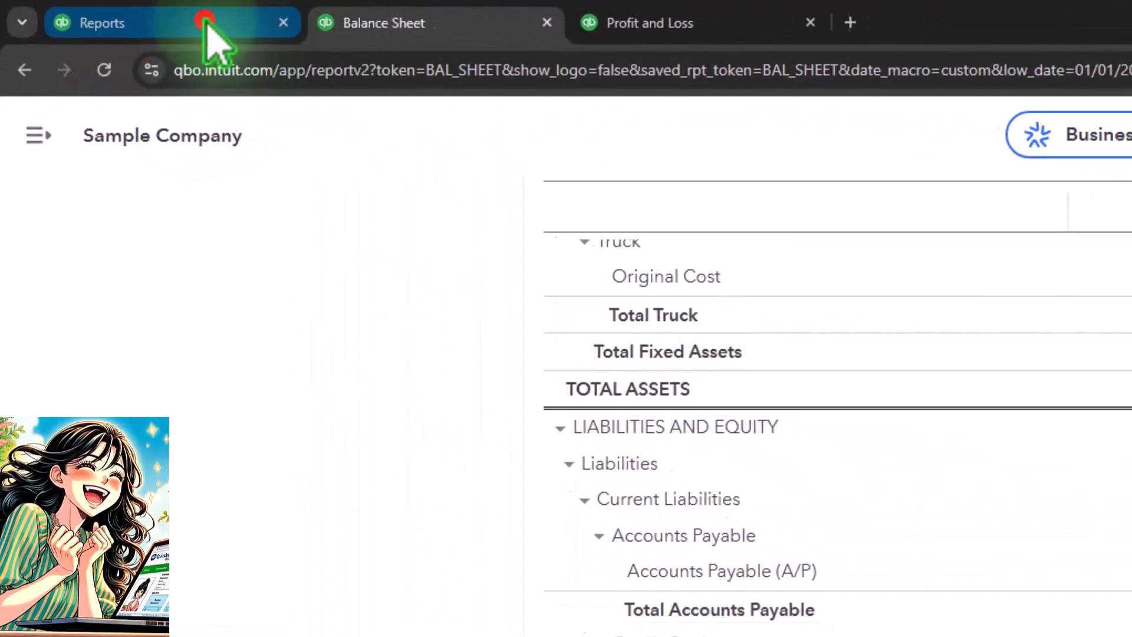
pyautogui.click(205, 24)
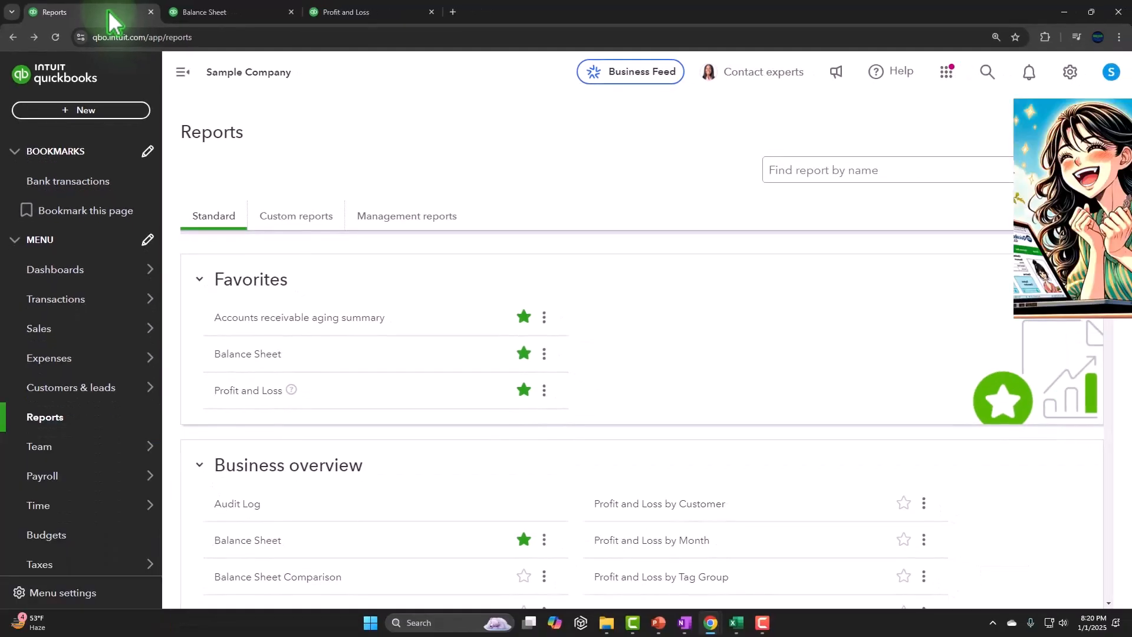
pyautogui.moveTo(96, 367)
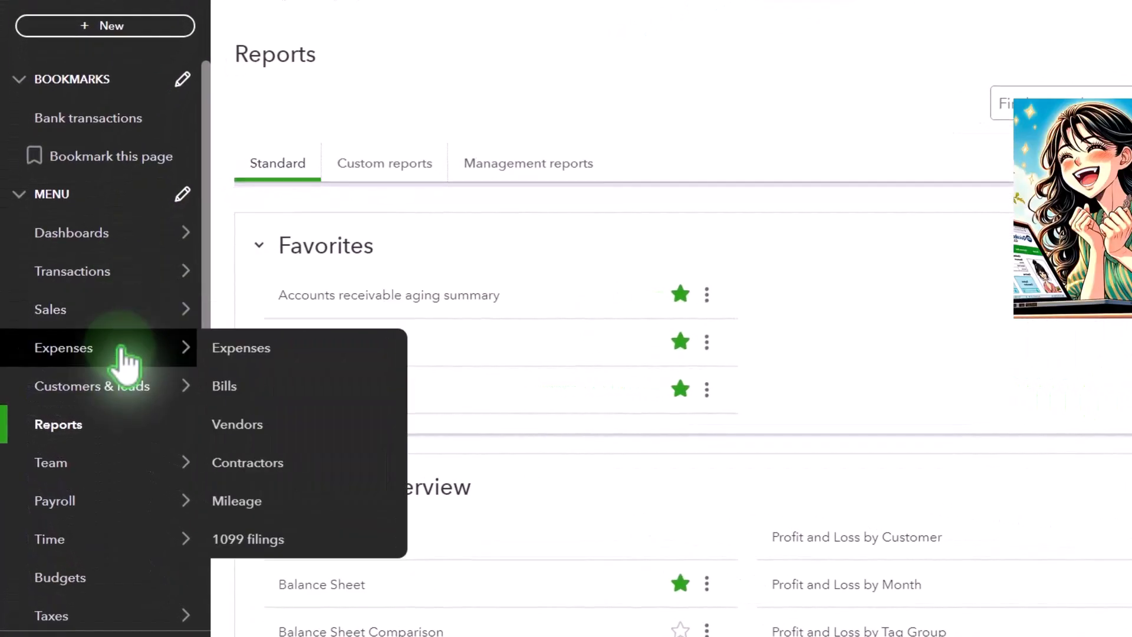
pyautogui.click(58, 351)
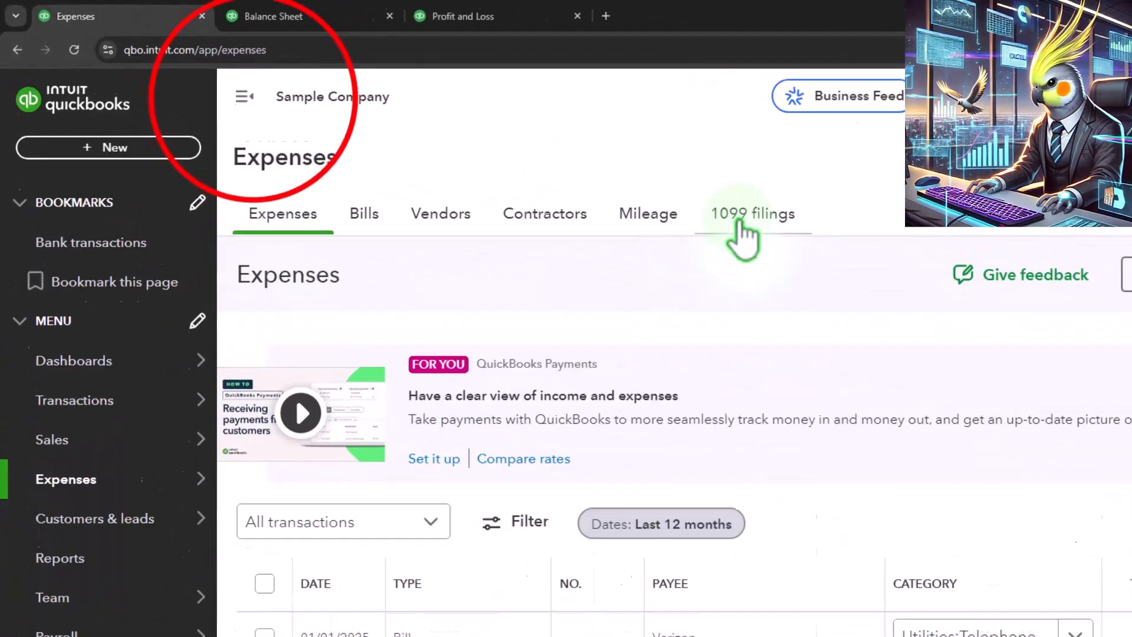
pyautogui.click(244, 96)
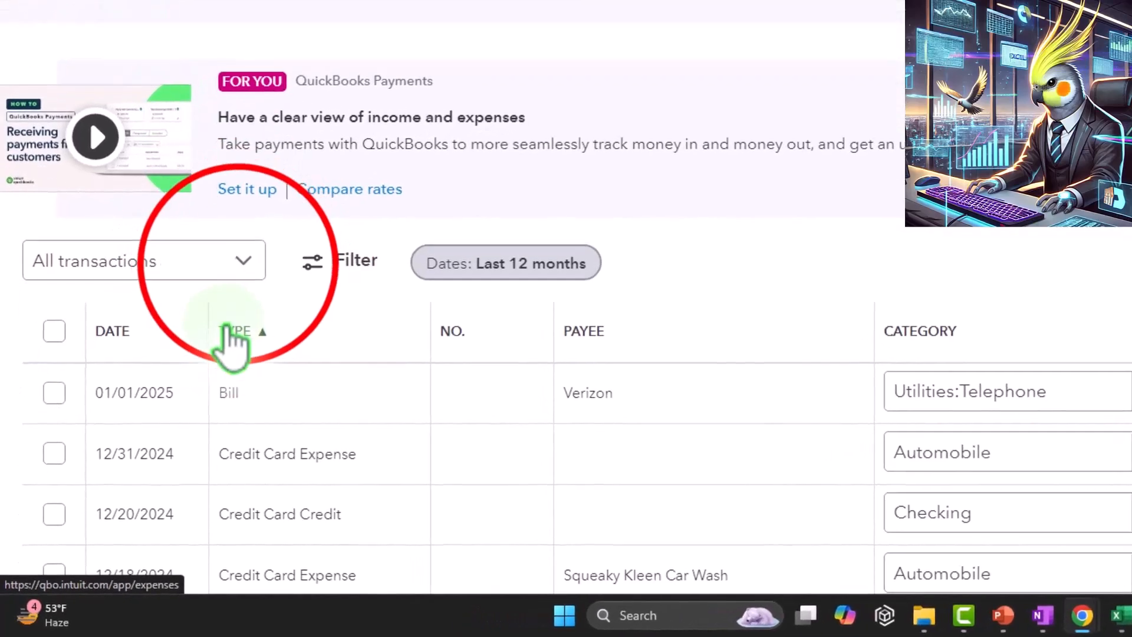
pyautogui.click(159, 390)
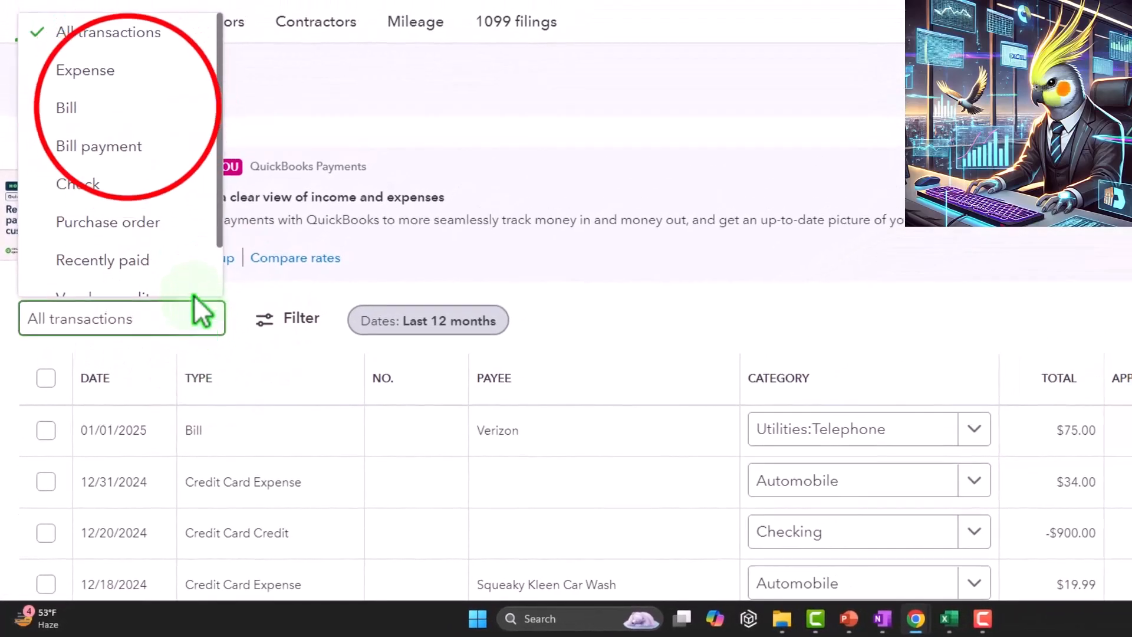
pyautogui.click(70, 108)
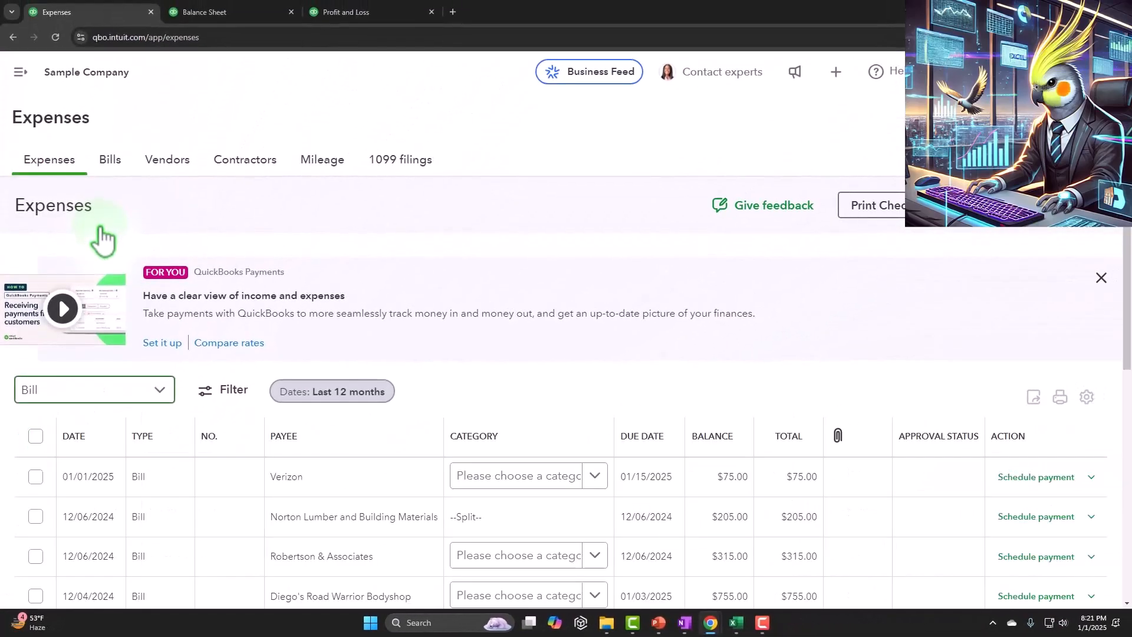
pyautogui.scroll(-2, 118, 380)
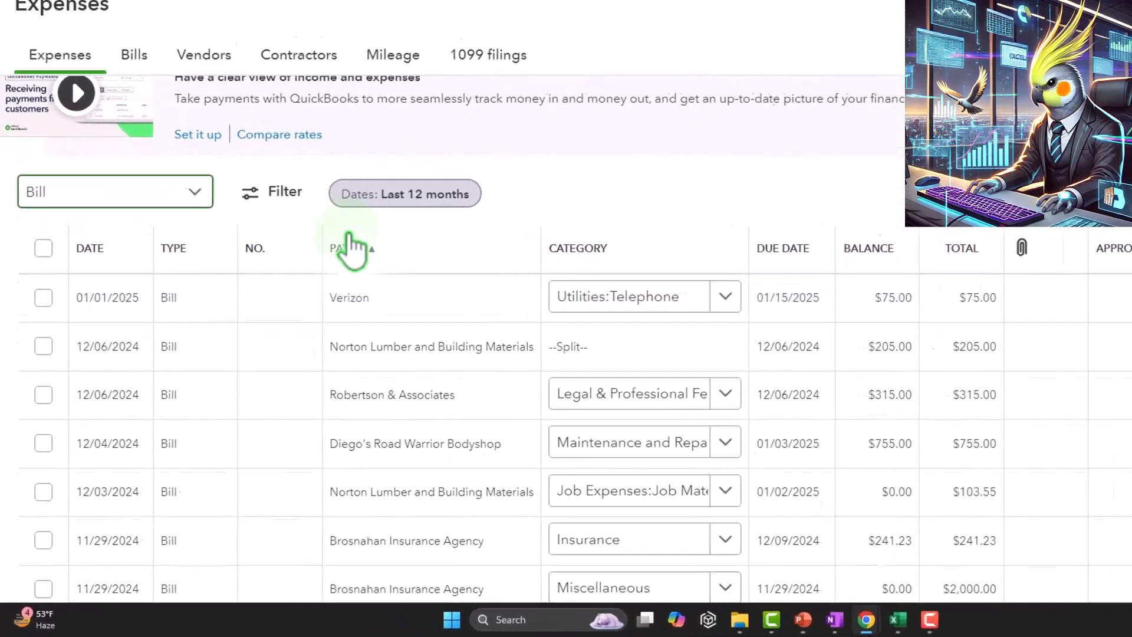
# Step: Review the bill list's filter options, apply them with all statuses for the last 12 months, and check the Verizon bill's available actions
pyautogui.click(358, 113)
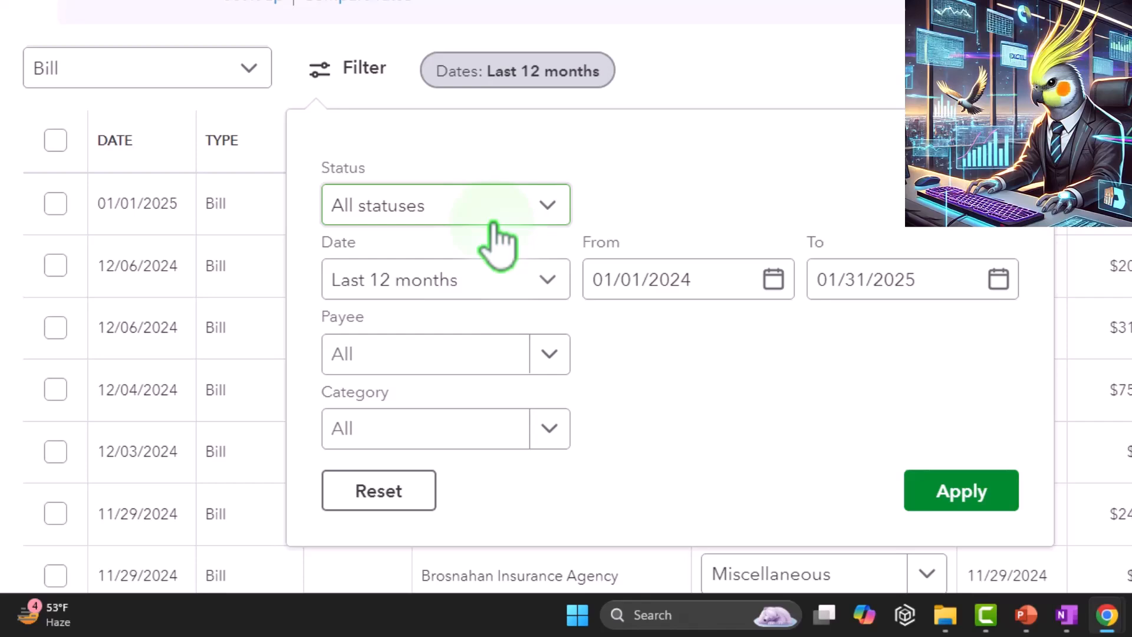
pyautogui.click(959, 493)
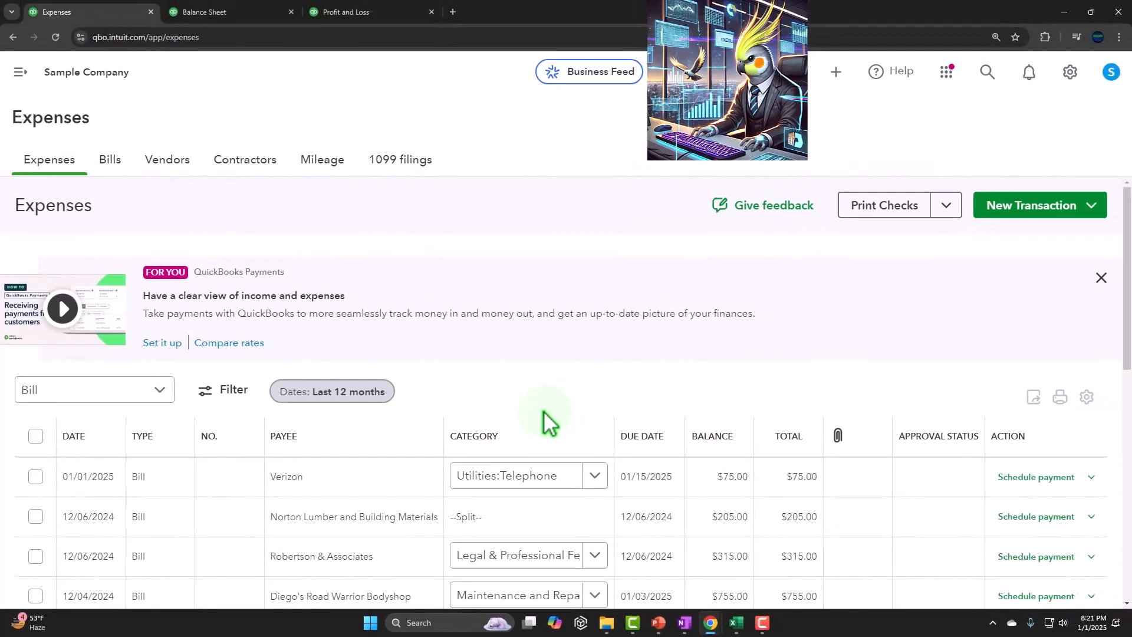
pyautogui.scroll(-1, 543, 411)
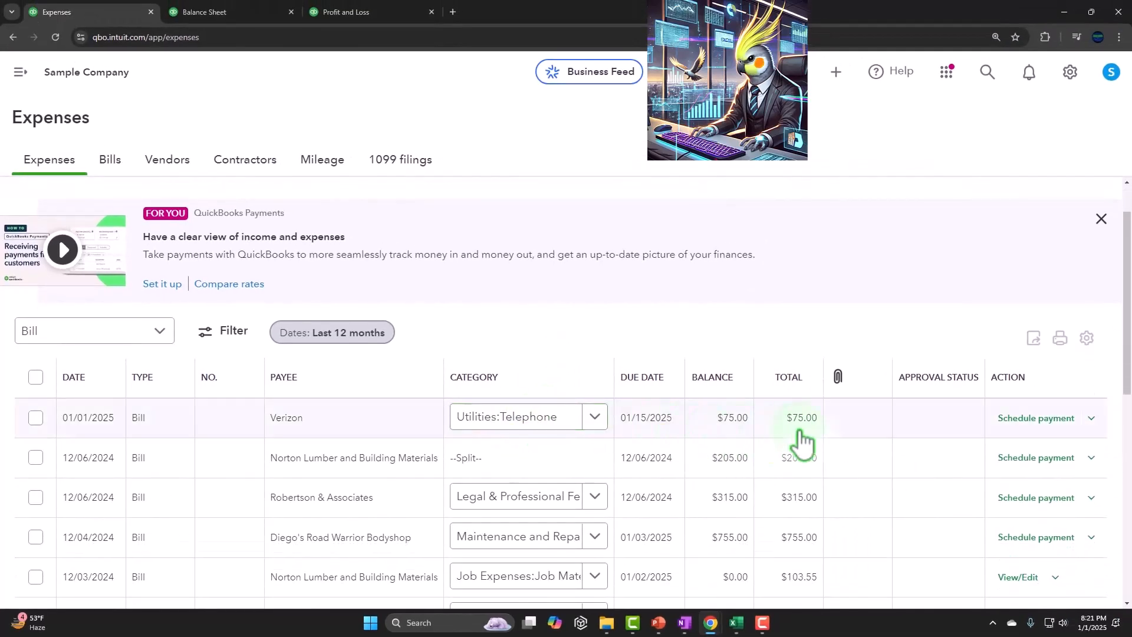
pyautogui.click(1093, 418)
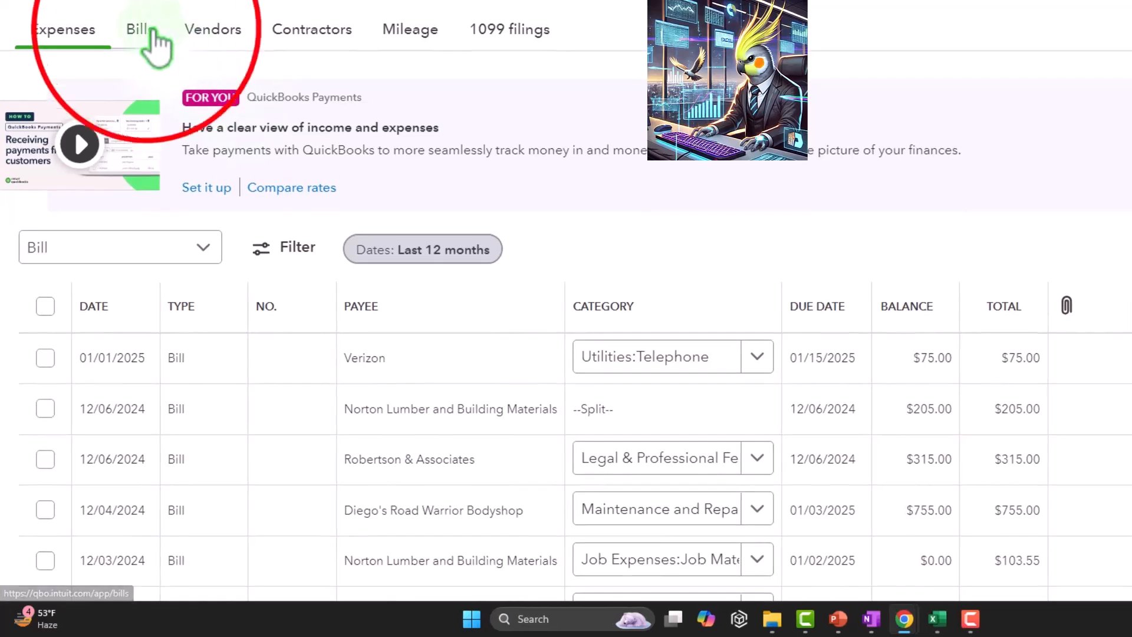
# Step: Open the unpaid bills list, dismiss the AI-powered bills creation notice, and review the list's filter options and the Verizon entry
pyautogui.click(148, 35)
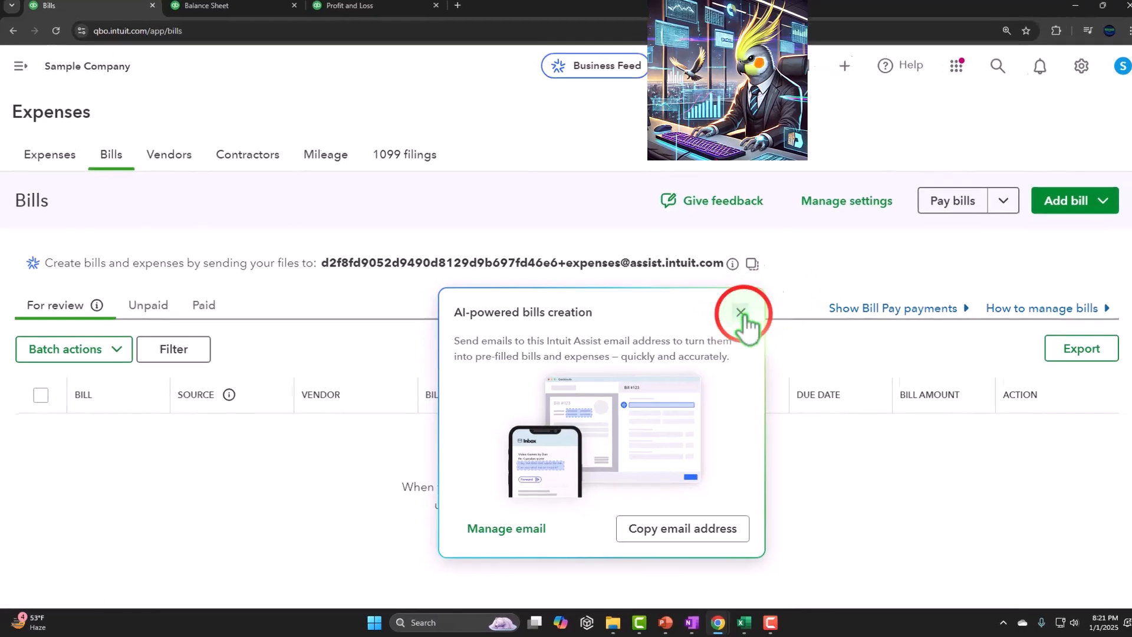
pyautogui.click(733, 315)
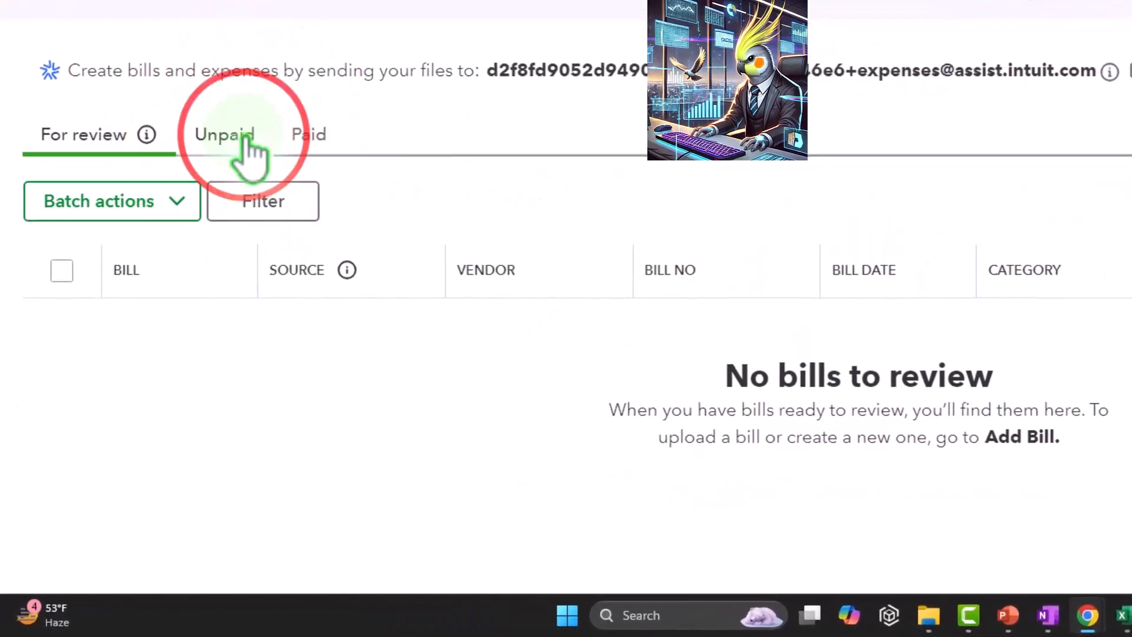
pyautogui.click(245, 141)
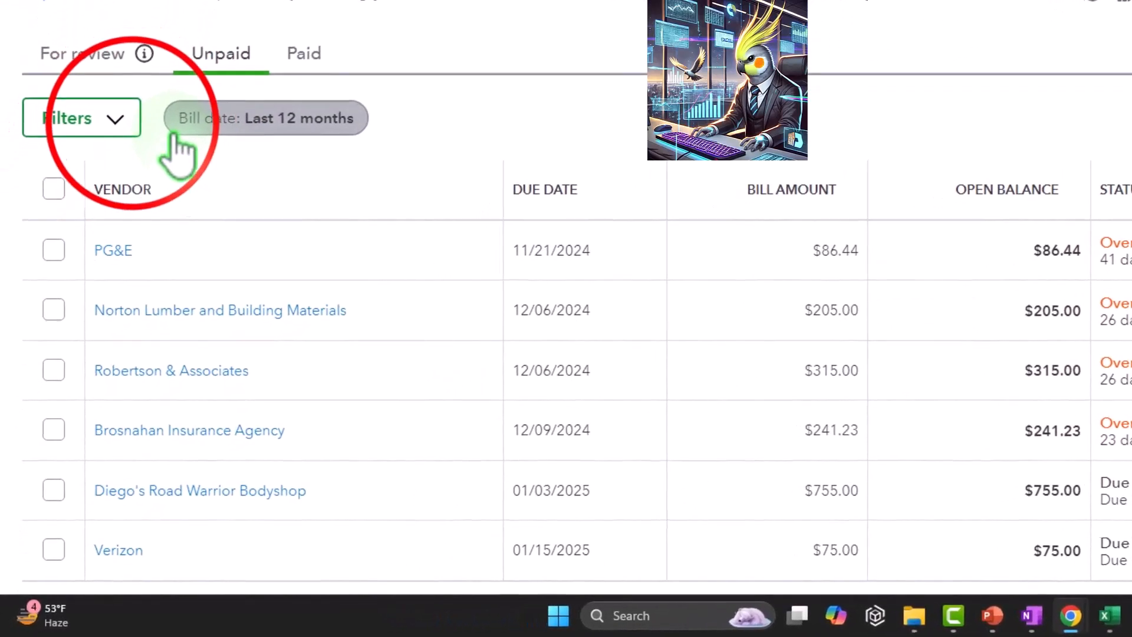
pyautogui.click(131, 122)
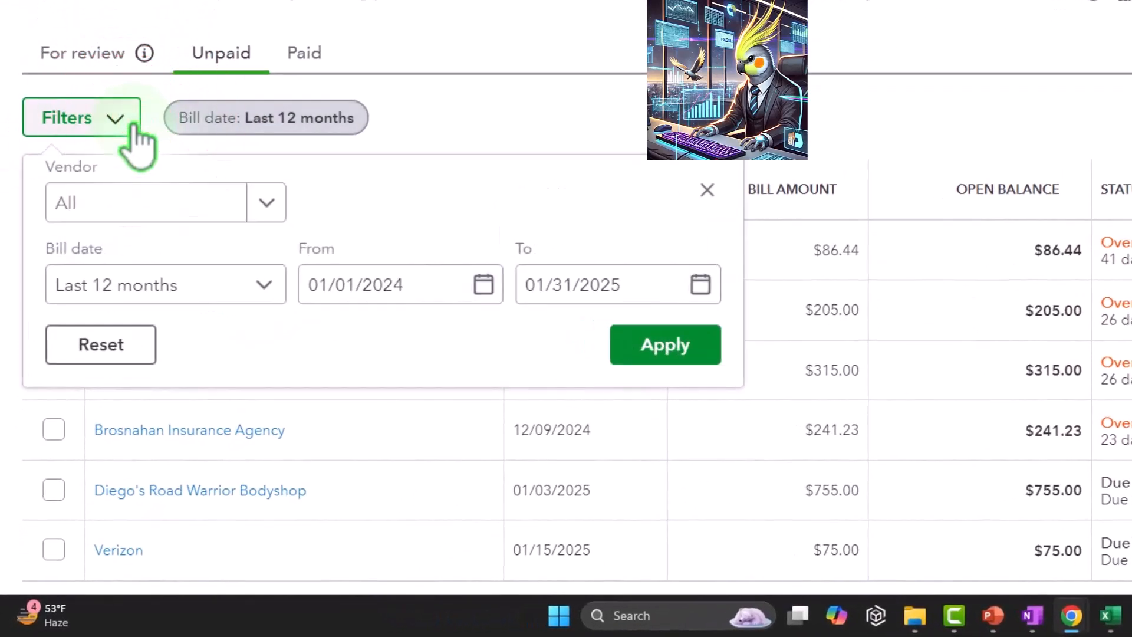
pyautogui.click(703, 177)
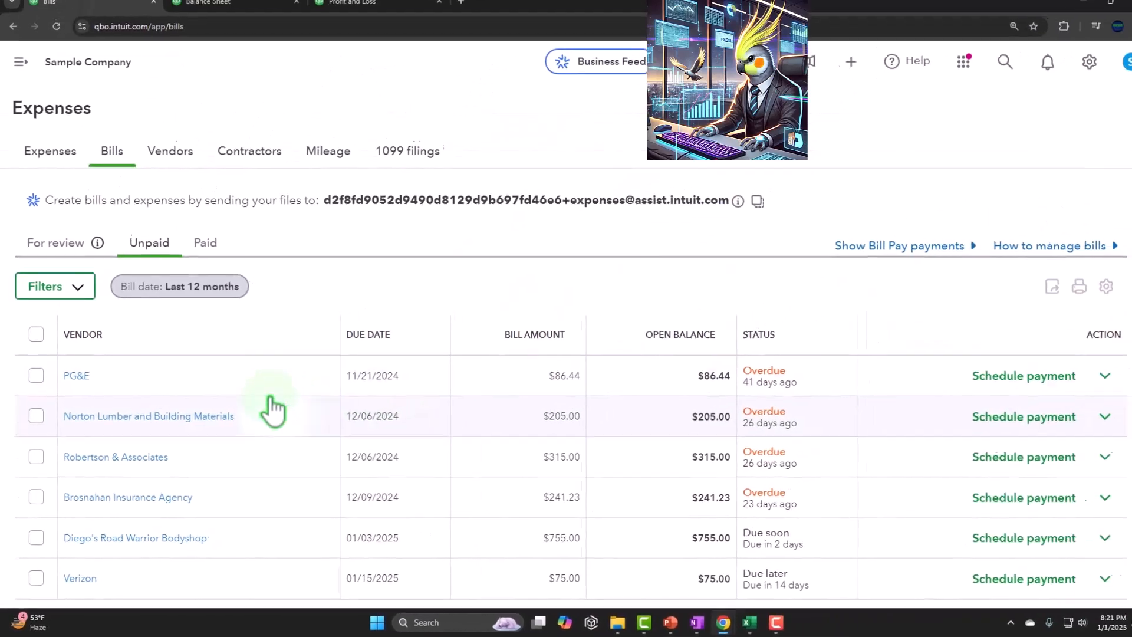
pyautogui.hotkey('ctrl', '-')
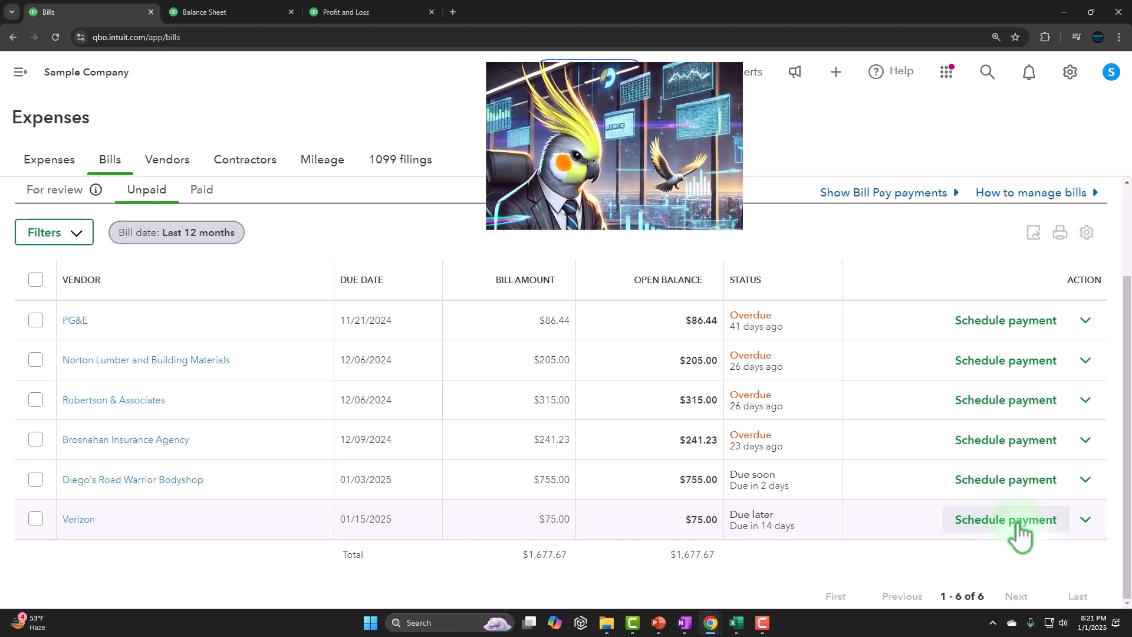
pyautogui.scroll(2, 1082, 569)
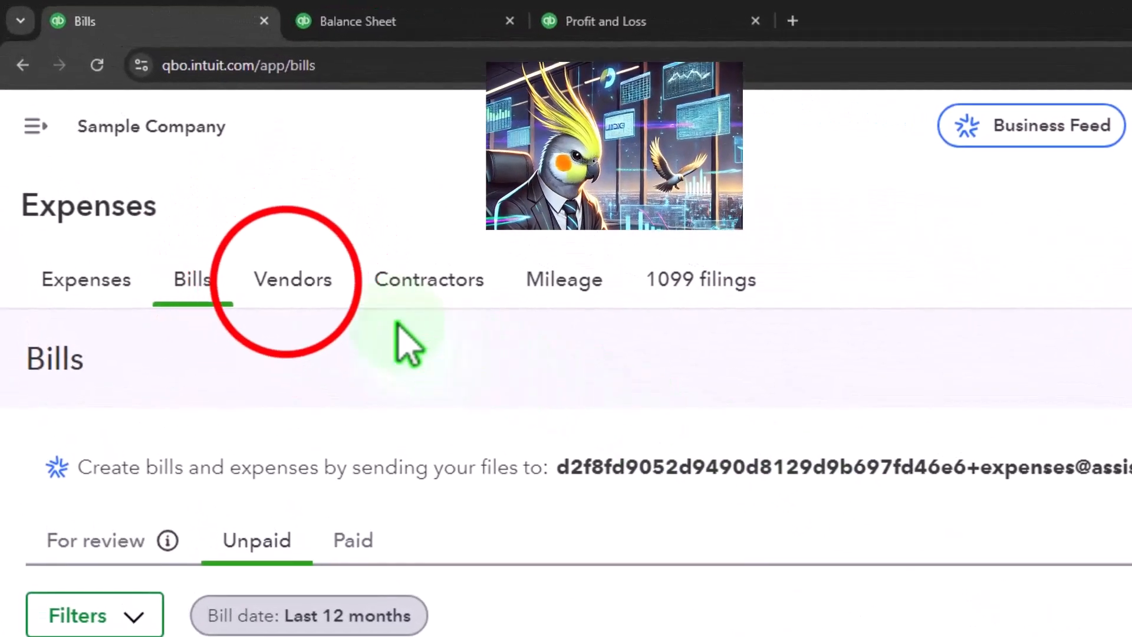
# Step: Open the vendor list with its summary bar expanded and restrict it to vendors with open bills
pyautogui.click(289, 282)
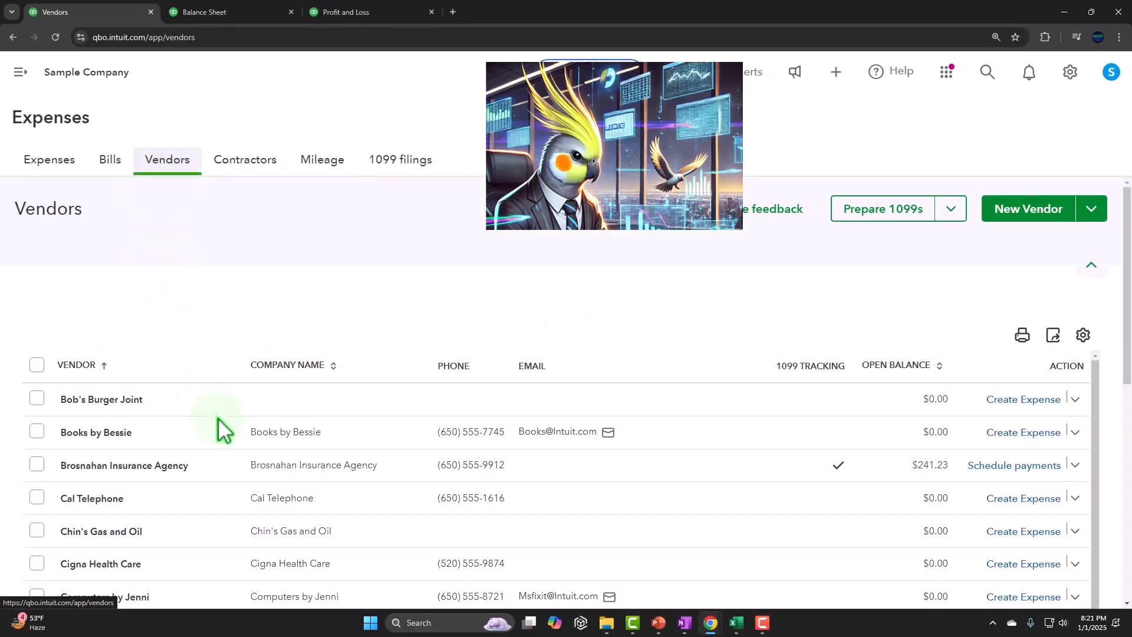
pyautogui.click(201, 405)
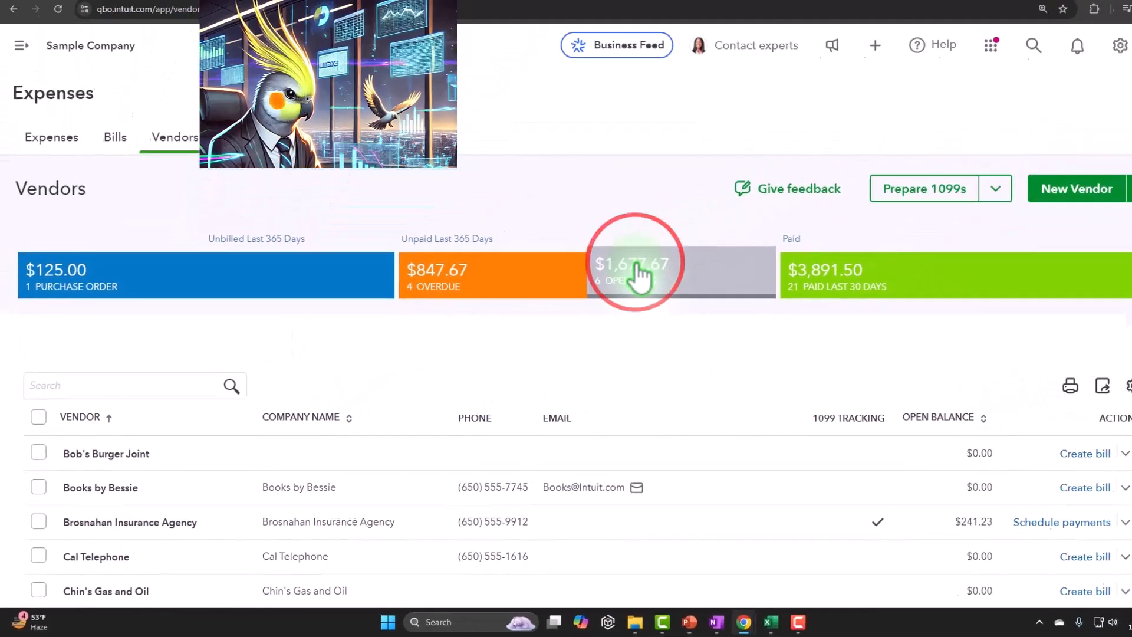
pyautogui.click(807, 171)
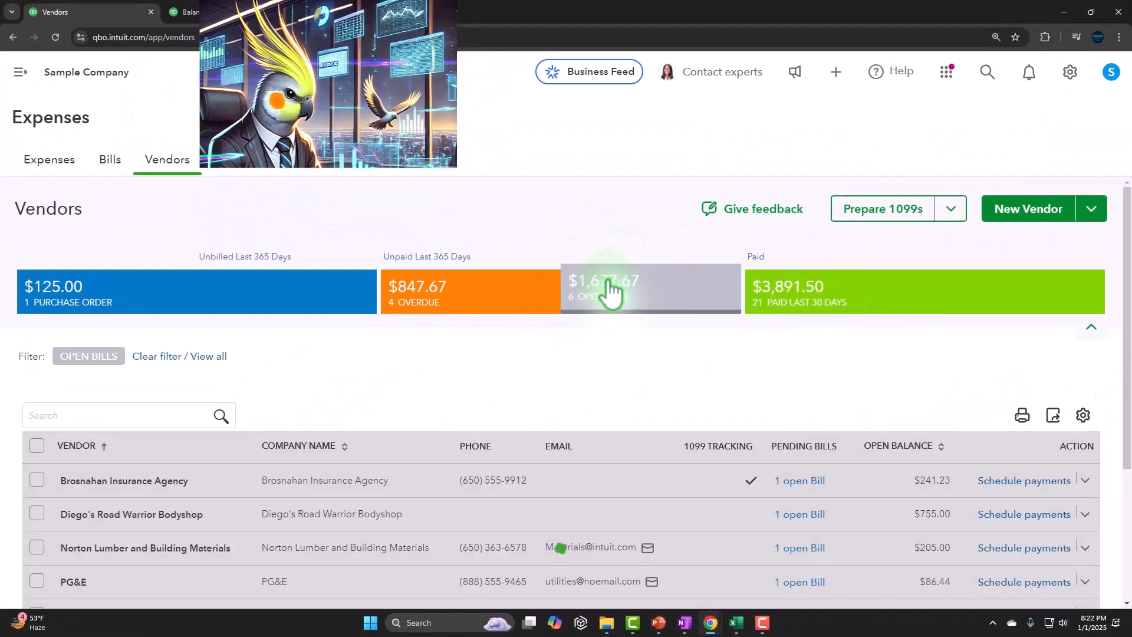
pyautogui.scroll(-2, 516, 383)
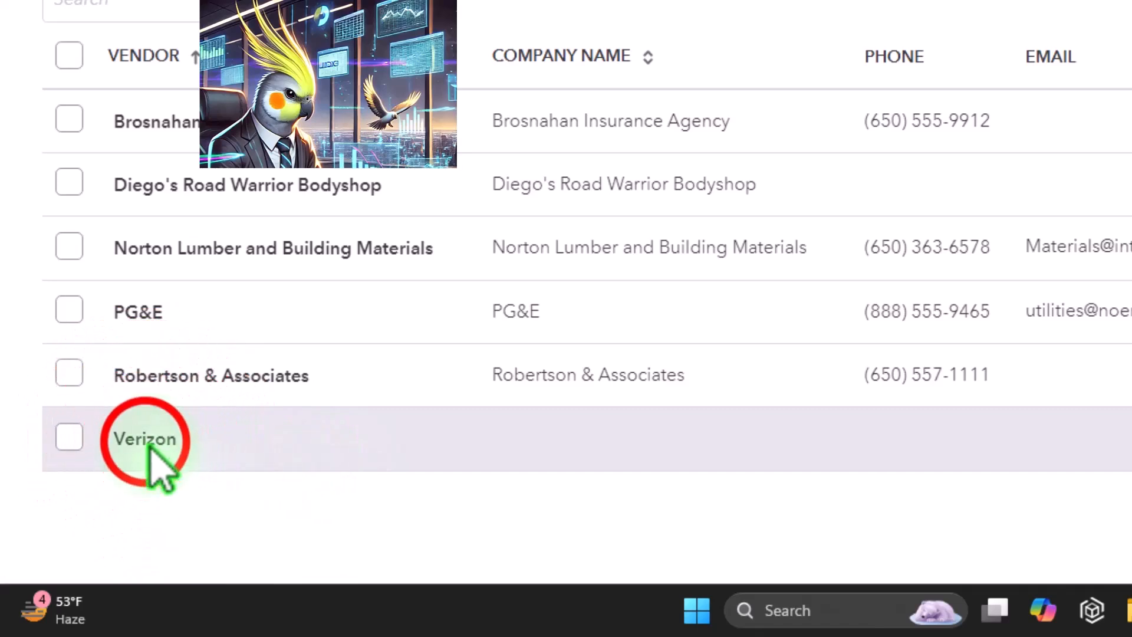
# Step: Open the Verizon vendor record and check the actions available for its bill
pyautogui.click(148, 448)
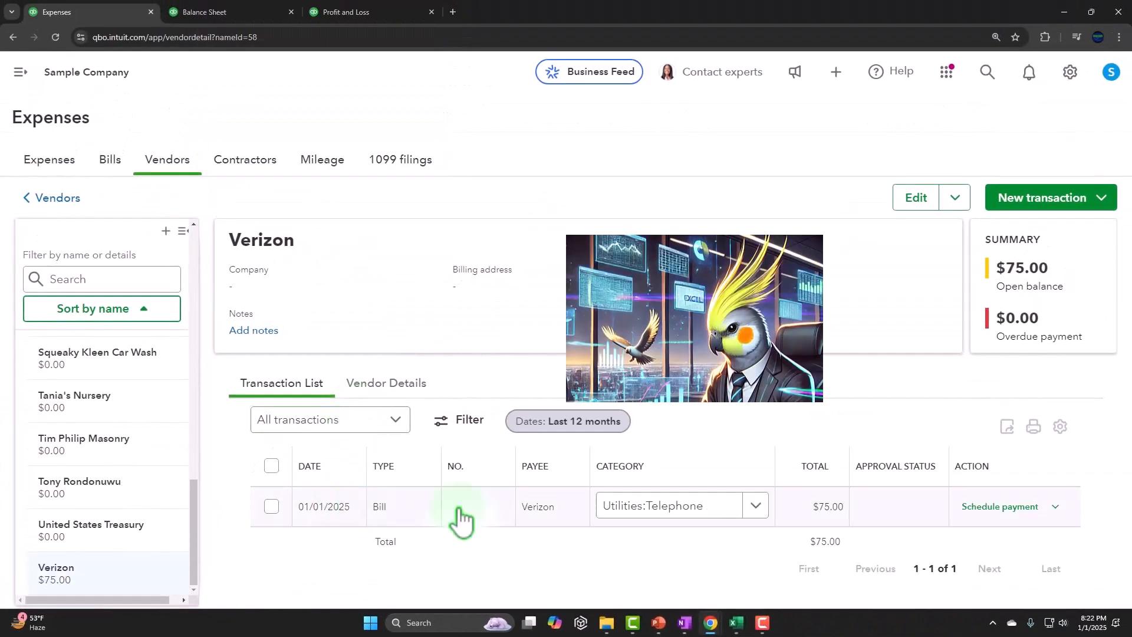
pyautogui.click(1055, 507)
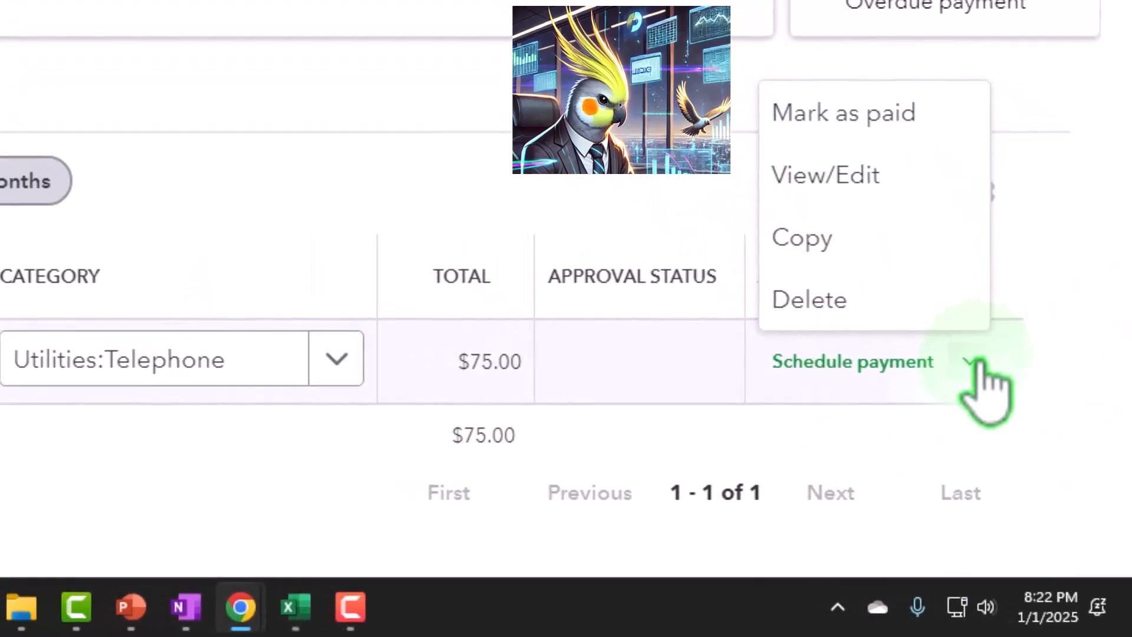
pyautogui.click(96, 522)
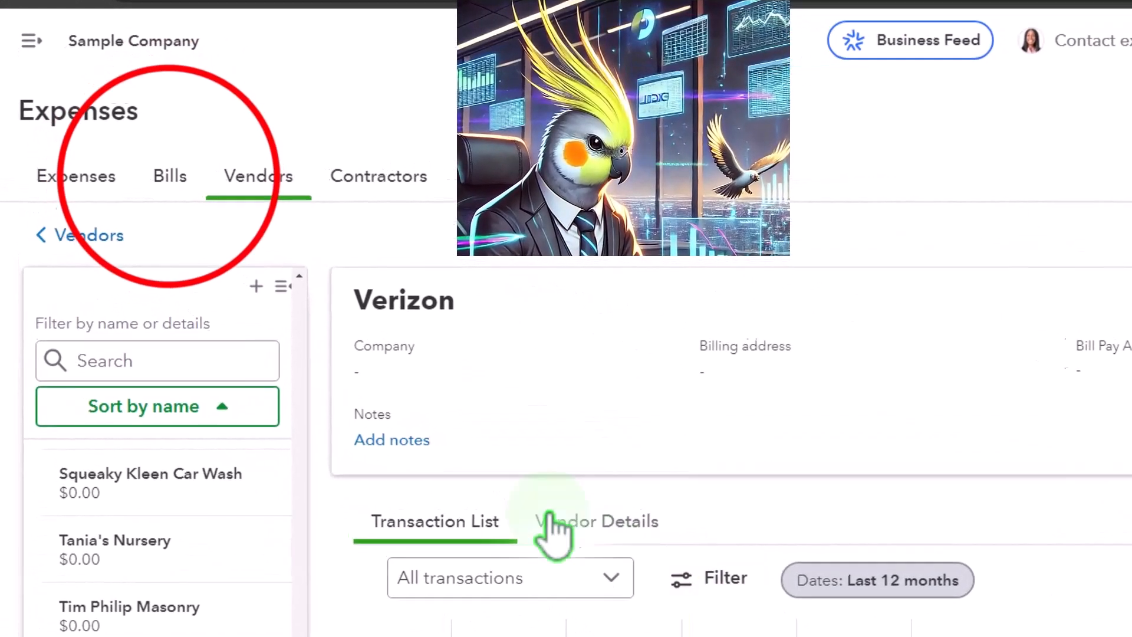
# Step: Compare the unpaid bills total with the 2025 Accounts Payable on the Balance Sheet, and return to the unpaid bills list
pyautogui.click(164, 179)
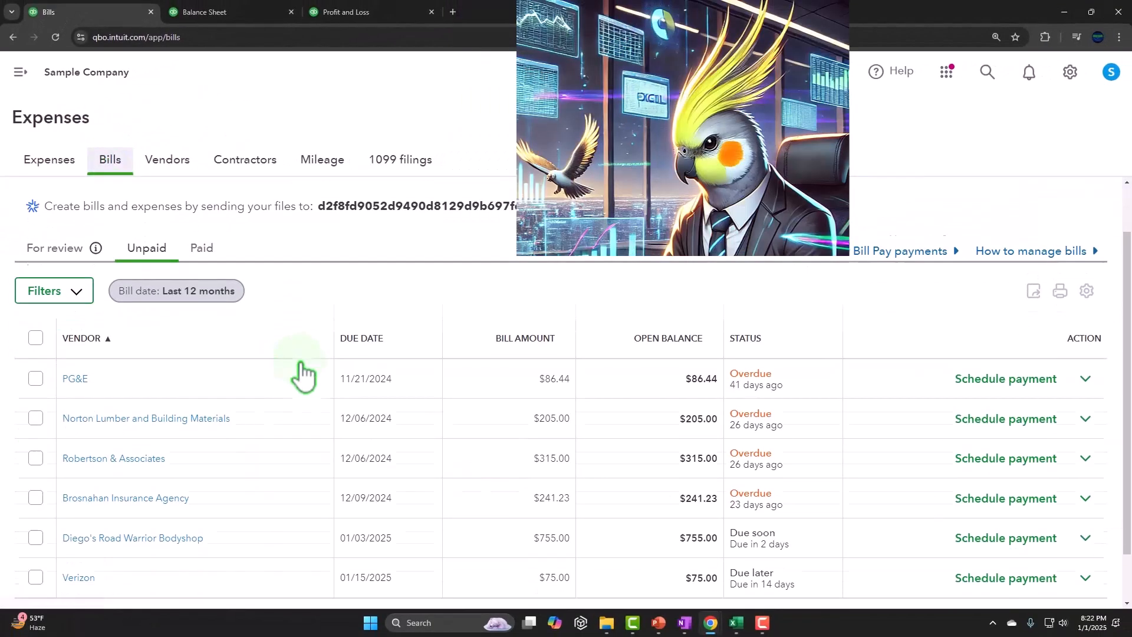
pyautogui.scroll(-1, 303, 374)
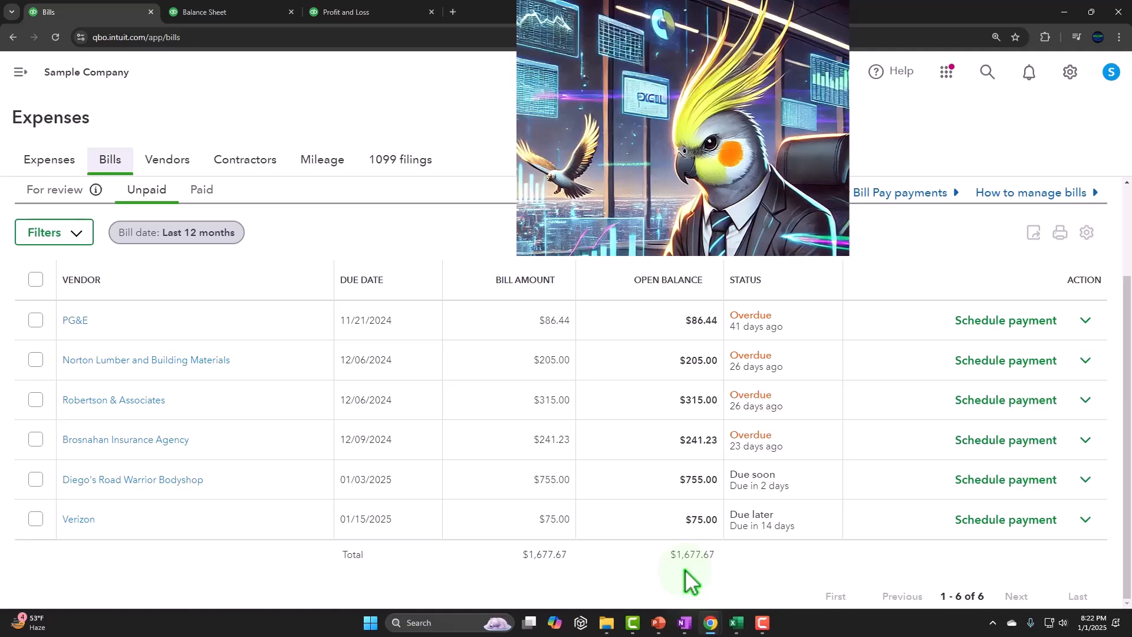
pyautogui.click(229, 8)
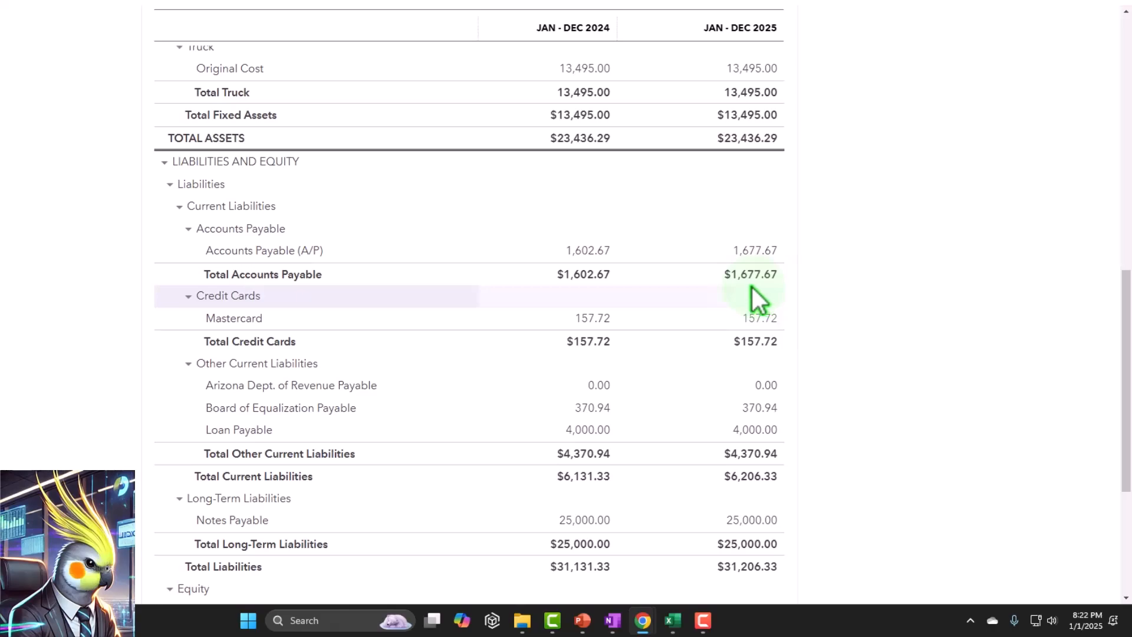
pyautogui.click(96, 7)
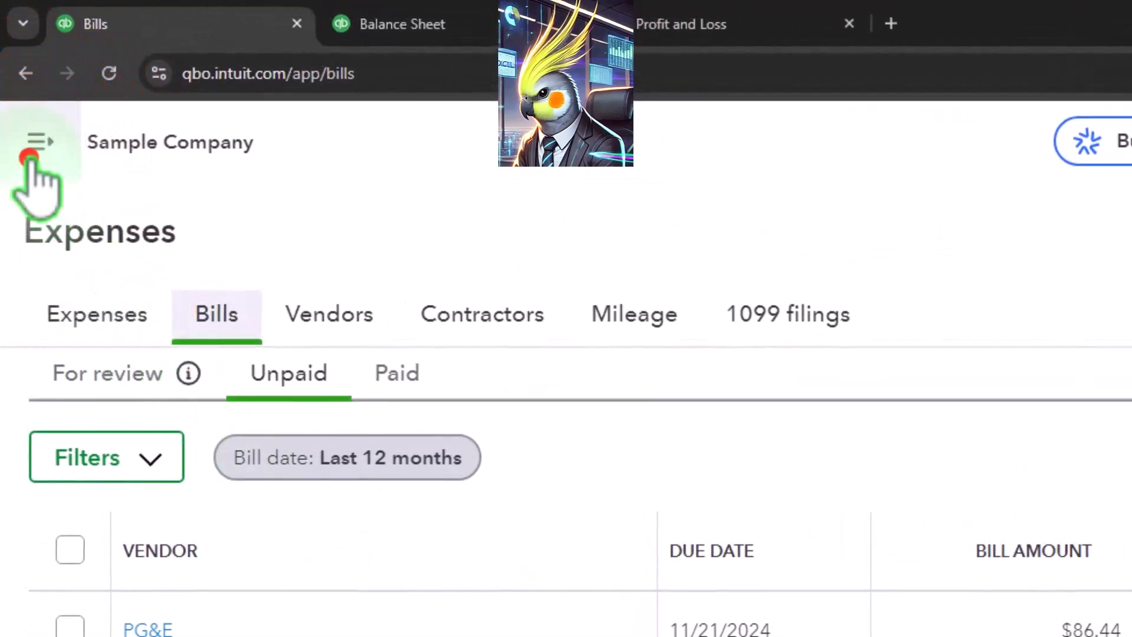
# Step: Open the list of standard reports and locate the payables reports in the What you owe section
pyautogui.click(30, 156)
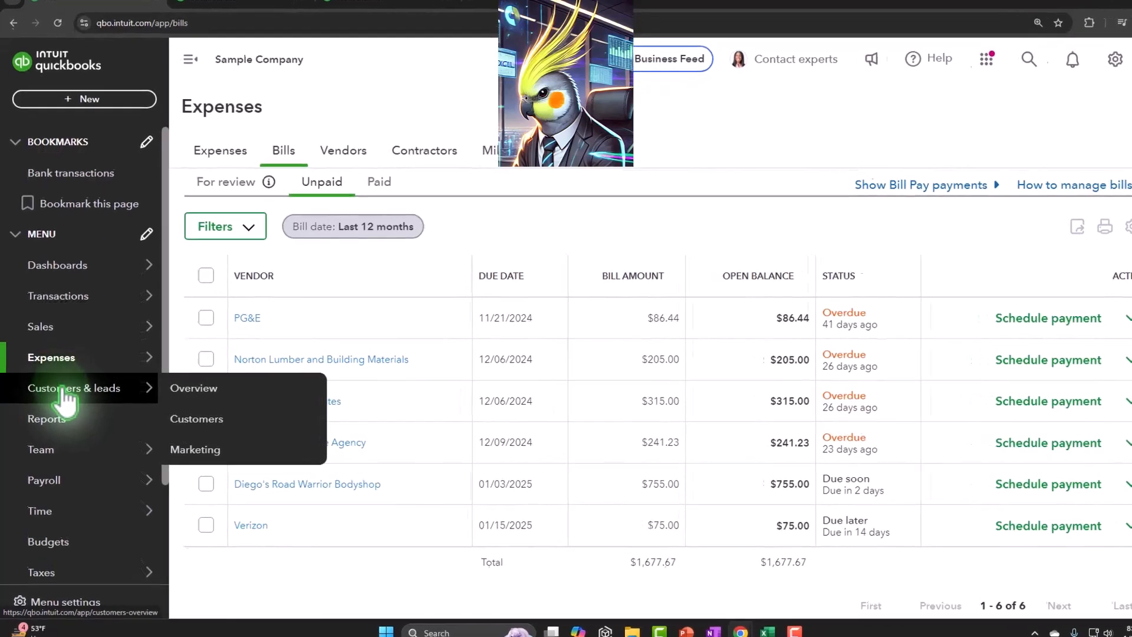
pyautogui.moveTo(79, 471)
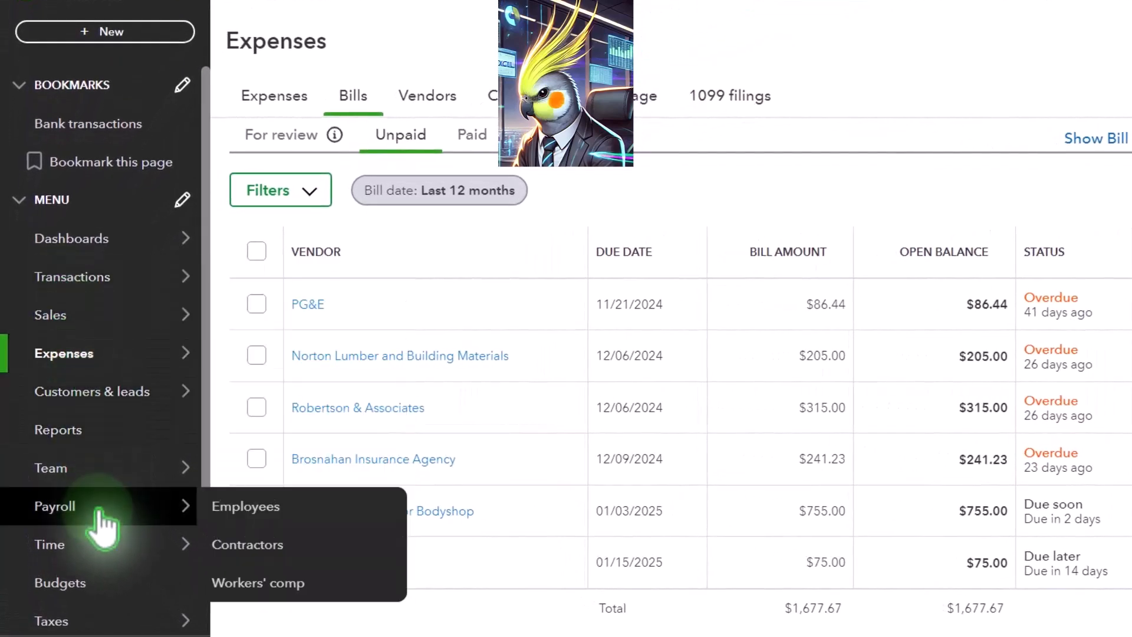
pyautogui.scroll(-3, 103, 519)
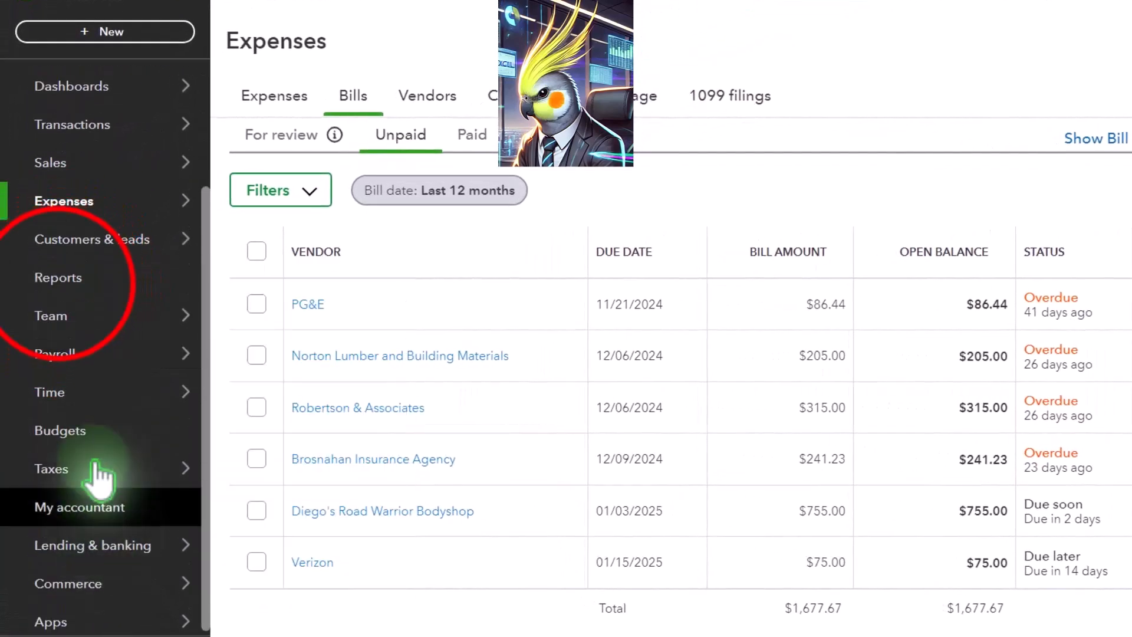
pyautogui.click(56, 282)
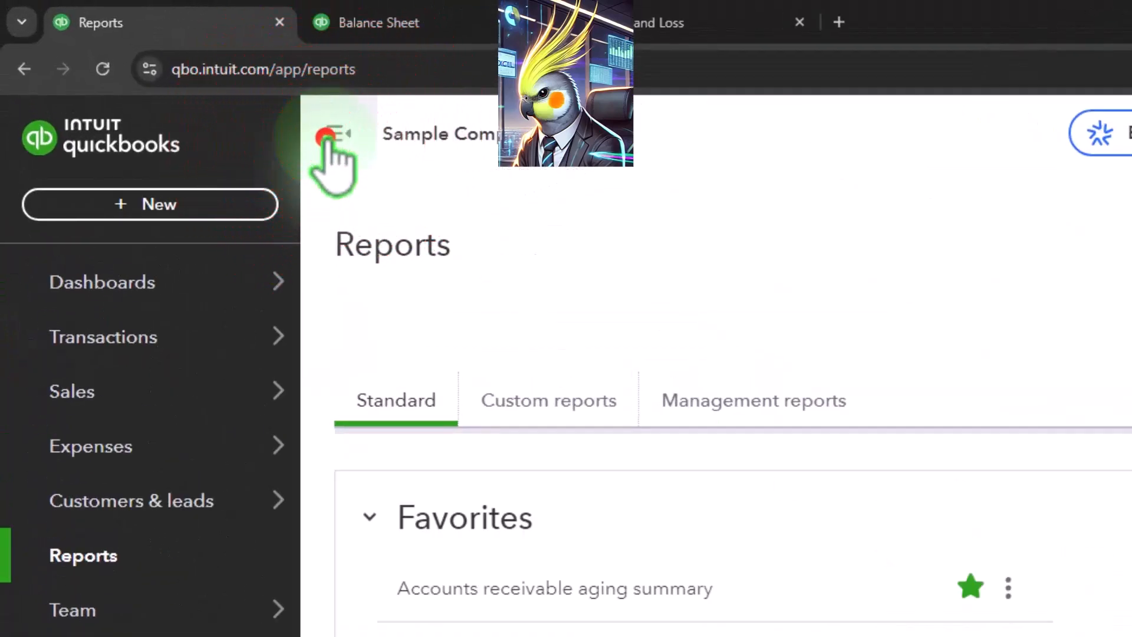
pyautogui.click(333, 142)
pyautogui.scroll(-5, 499, 634)
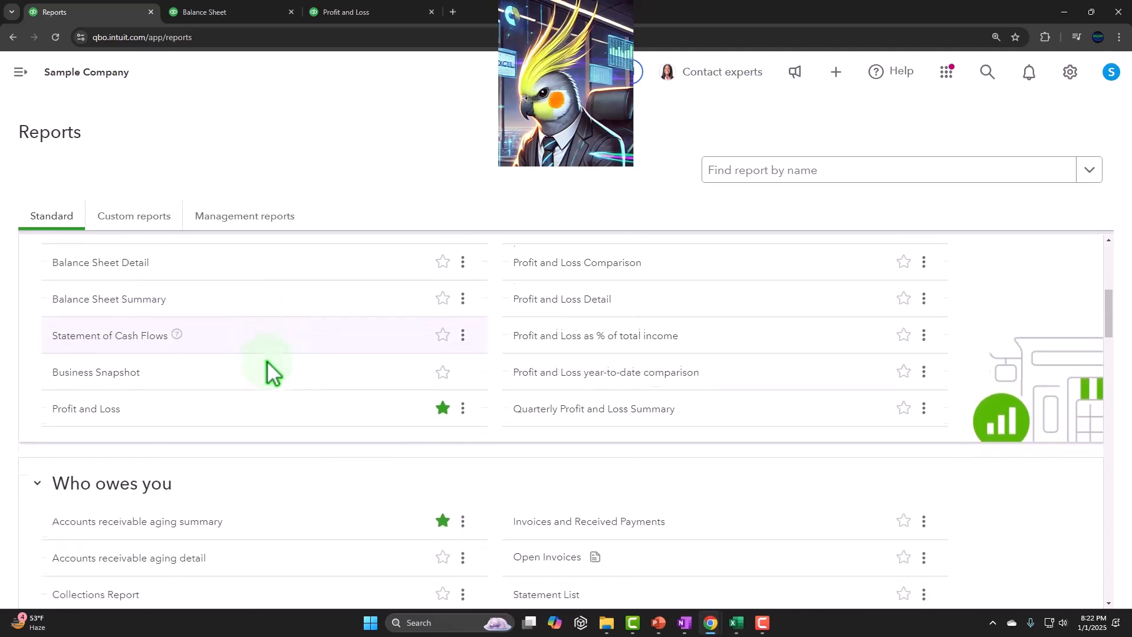
pyautogui.scroll(-3, 268, 369)
pyautogui.scroll(-2, 268, 363)
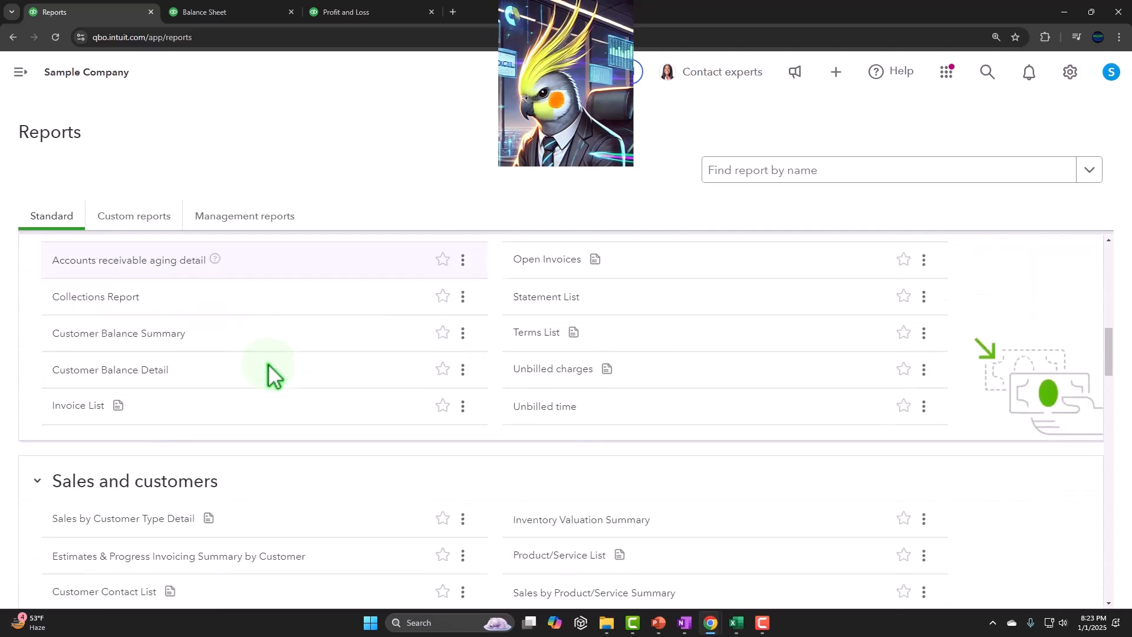
pyautogui.scroll(9, 268, 368)
pyautogui.scroll(2, 268, 368)
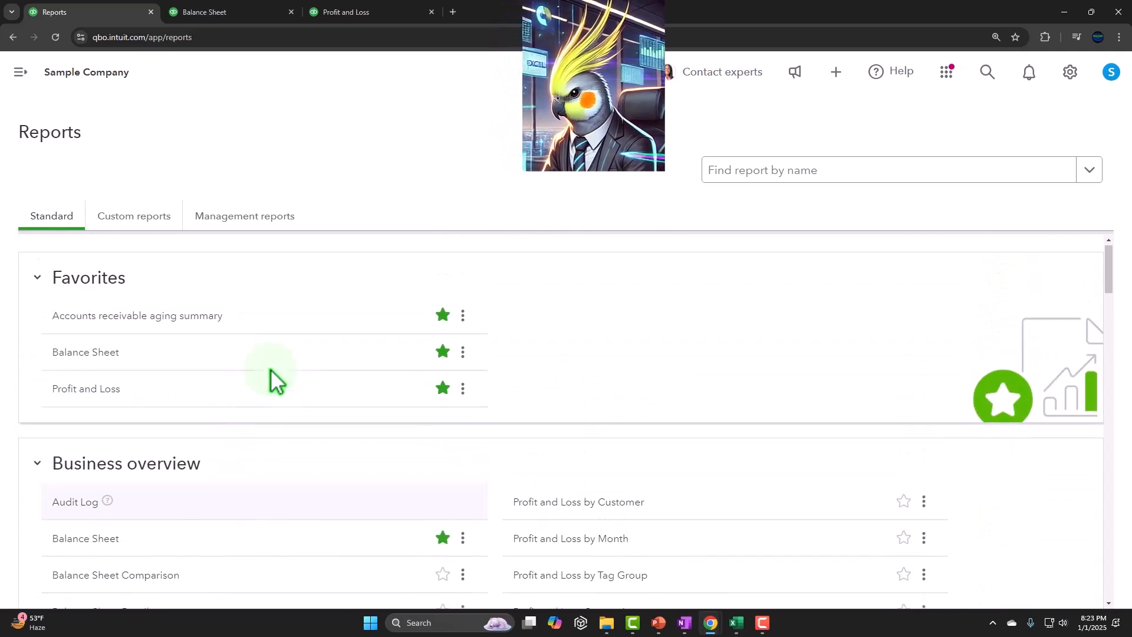
pyautogui.scroll(-8, 271, 382)
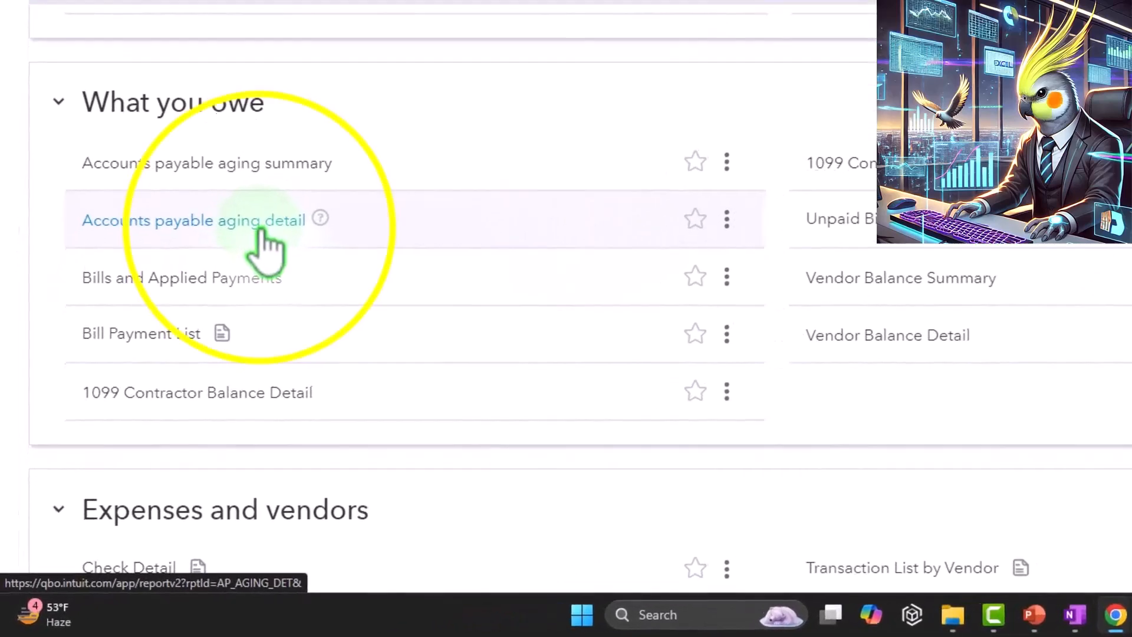
# Step: Open the Vendor Balance Detail report in a separate browser tab while keeping the report list open
pyautogui.rightClick(264, 229)
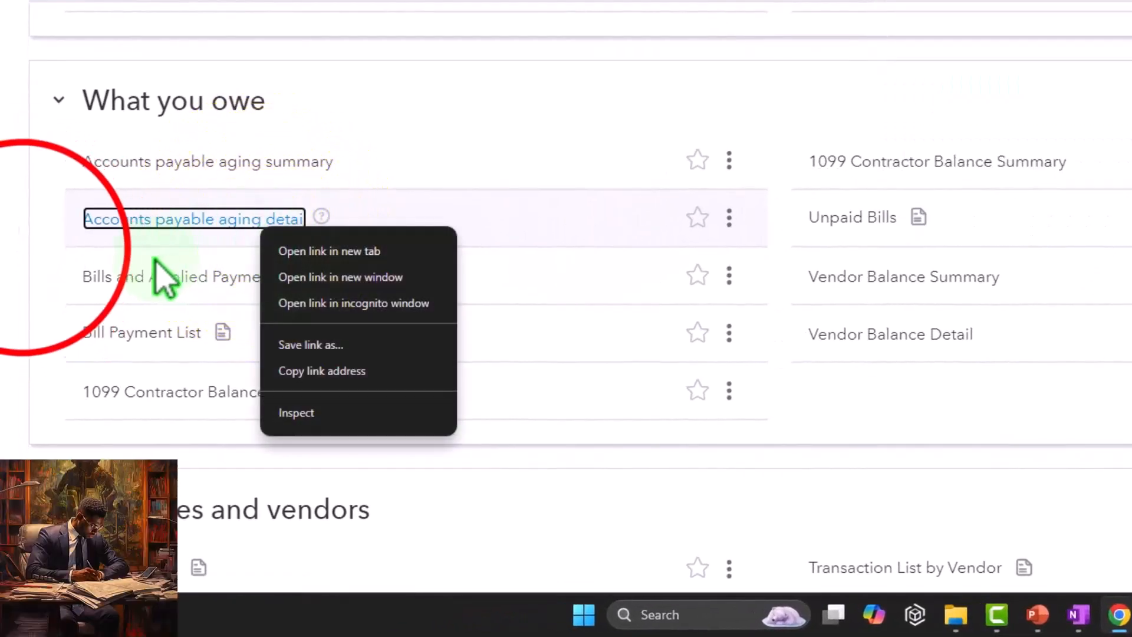
pyautogui.click(23, 249)
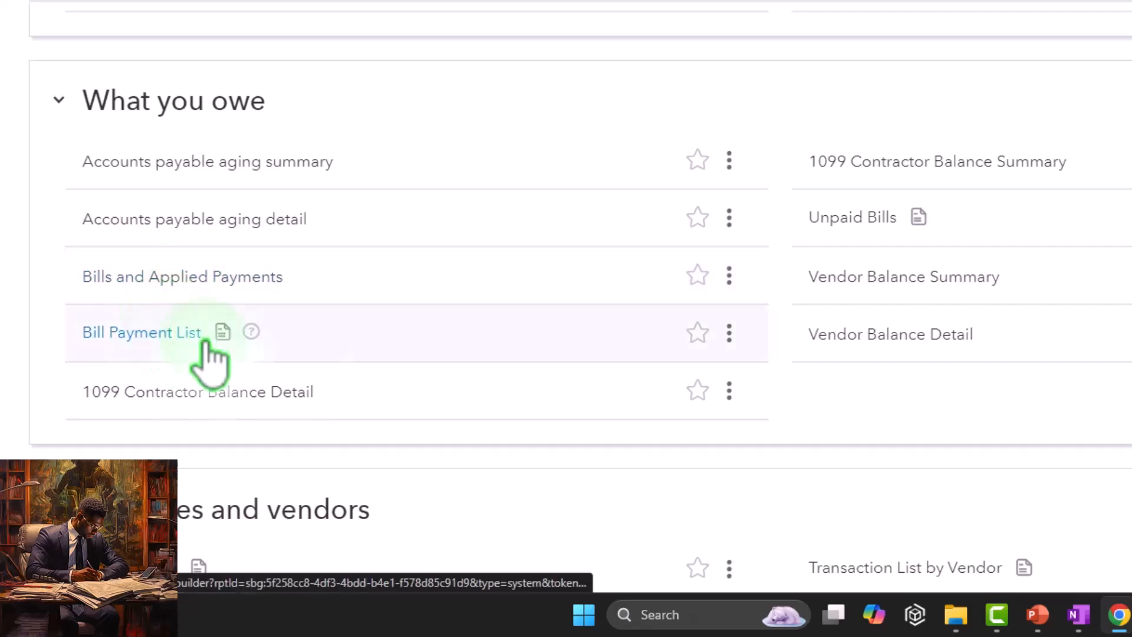
pyautogui.rightClick(897, 292)
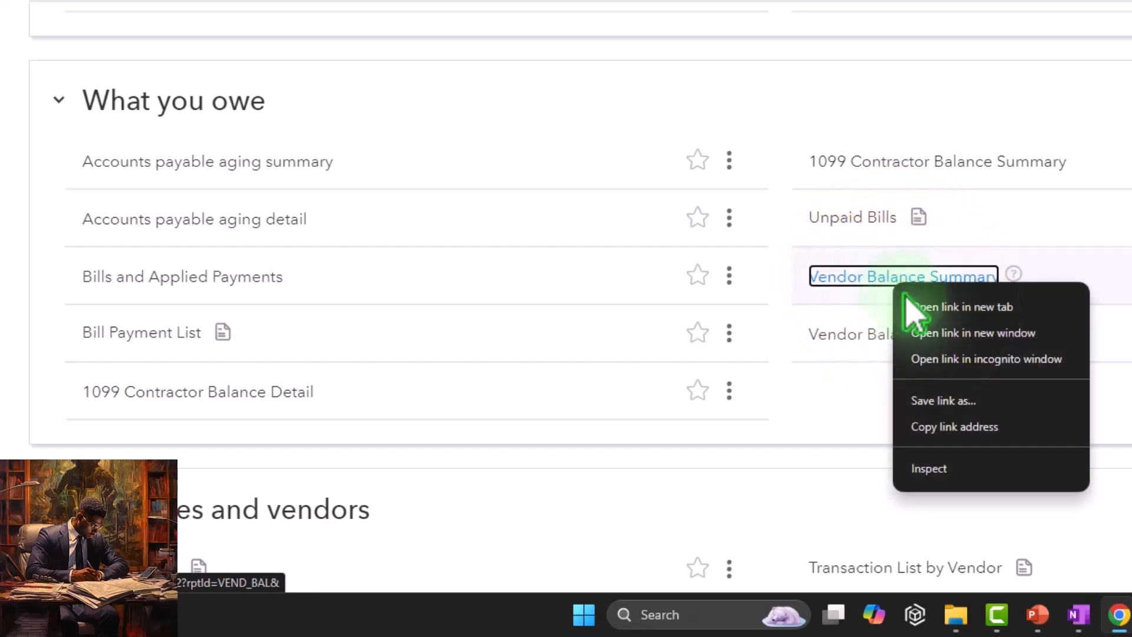
pyautogui.click(810, 392)
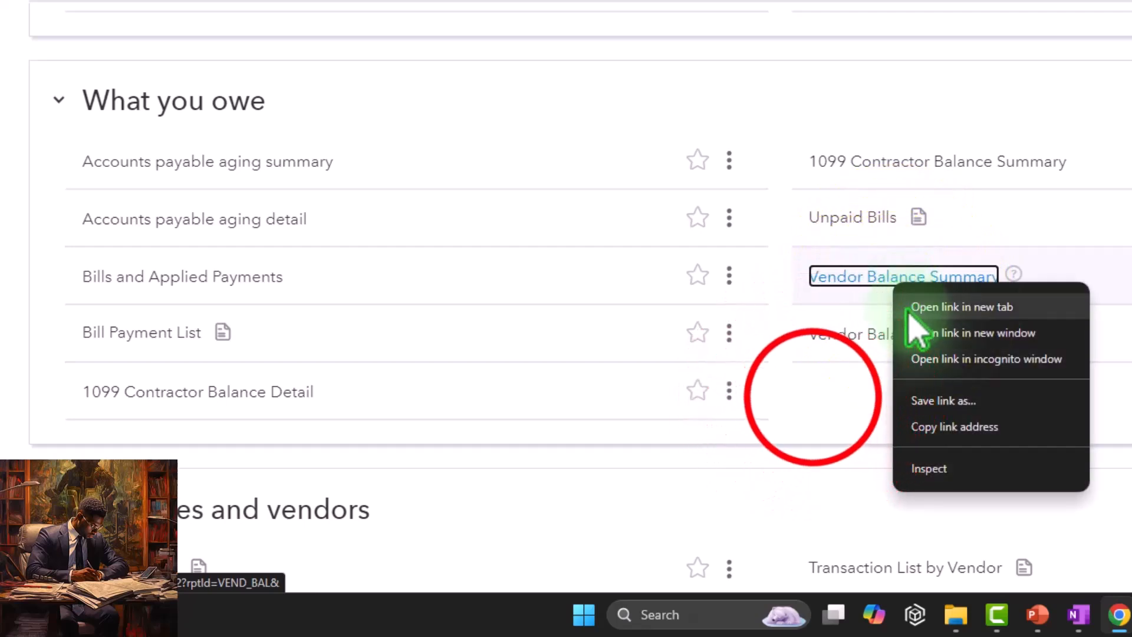
pyautogui.rightClick(862, 337)
pyautogui.click(879, 359)
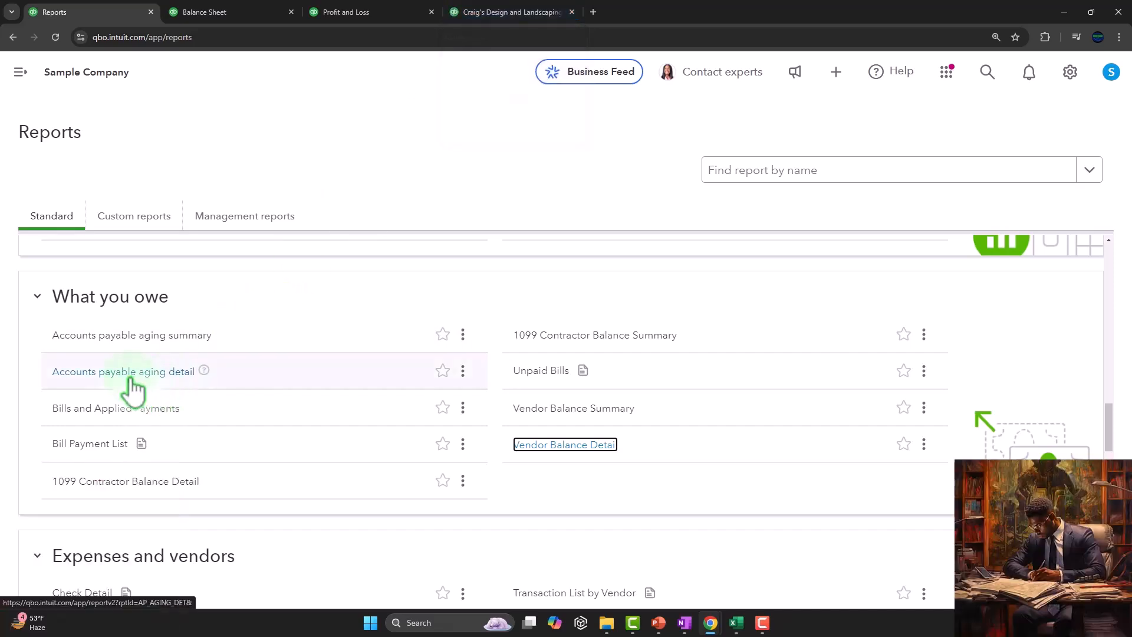
pyautogui.click(39, 119)
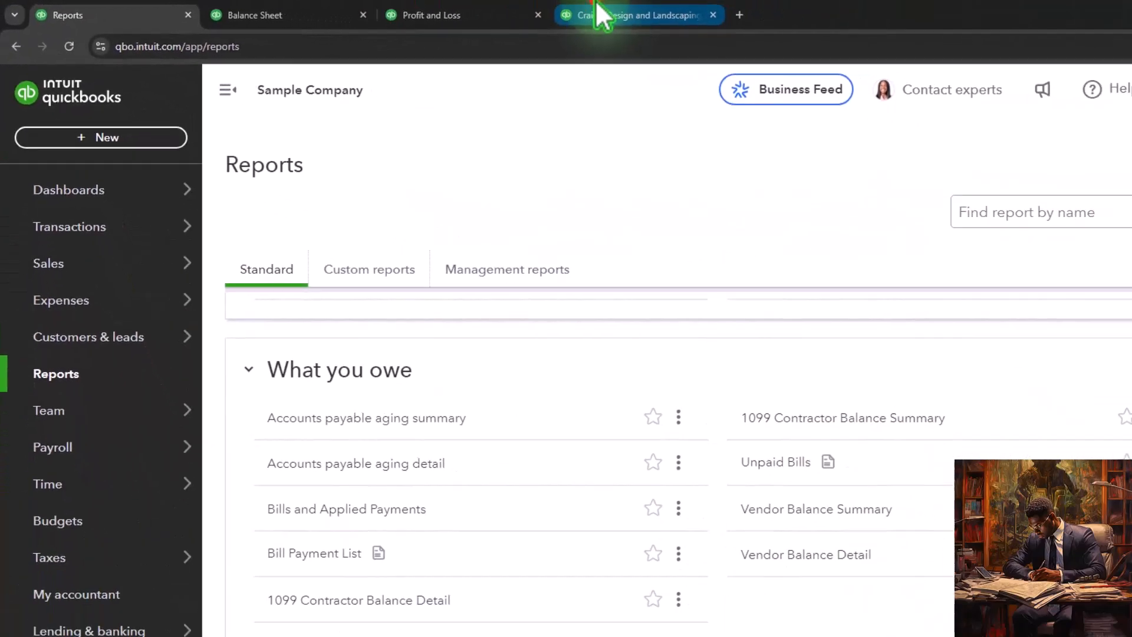
# Step: Review the open balances per vendor in the Vendor Balance Detail report and compare their total with 2025 Accounts Payable on the Balance Sheet
pyautogui.click(598, 13)
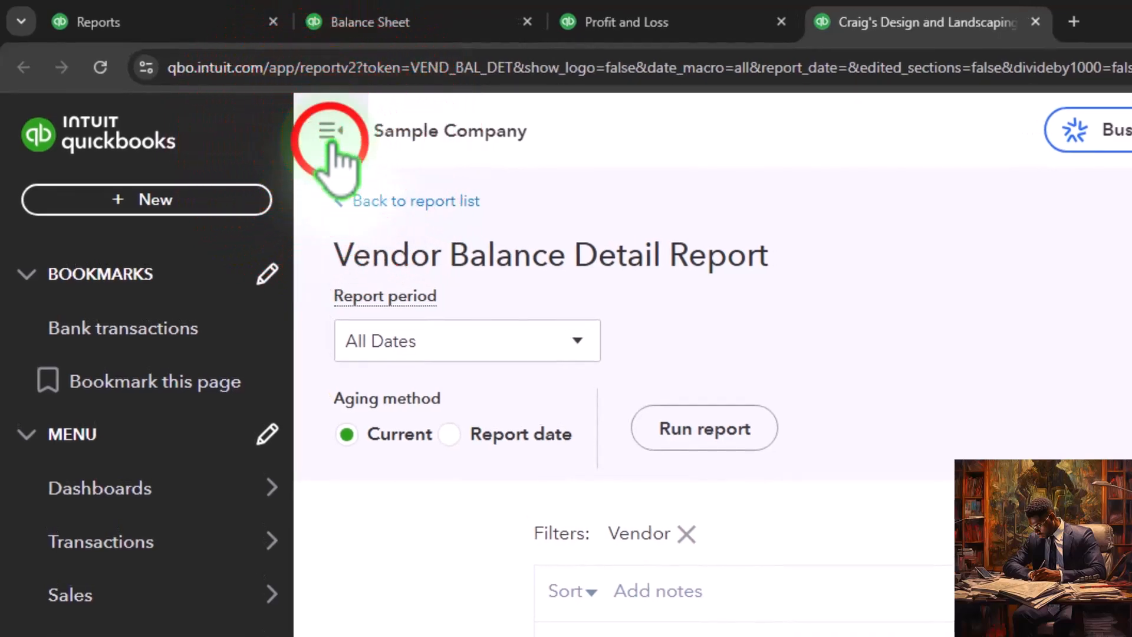
pyautogui.click(332, 135)
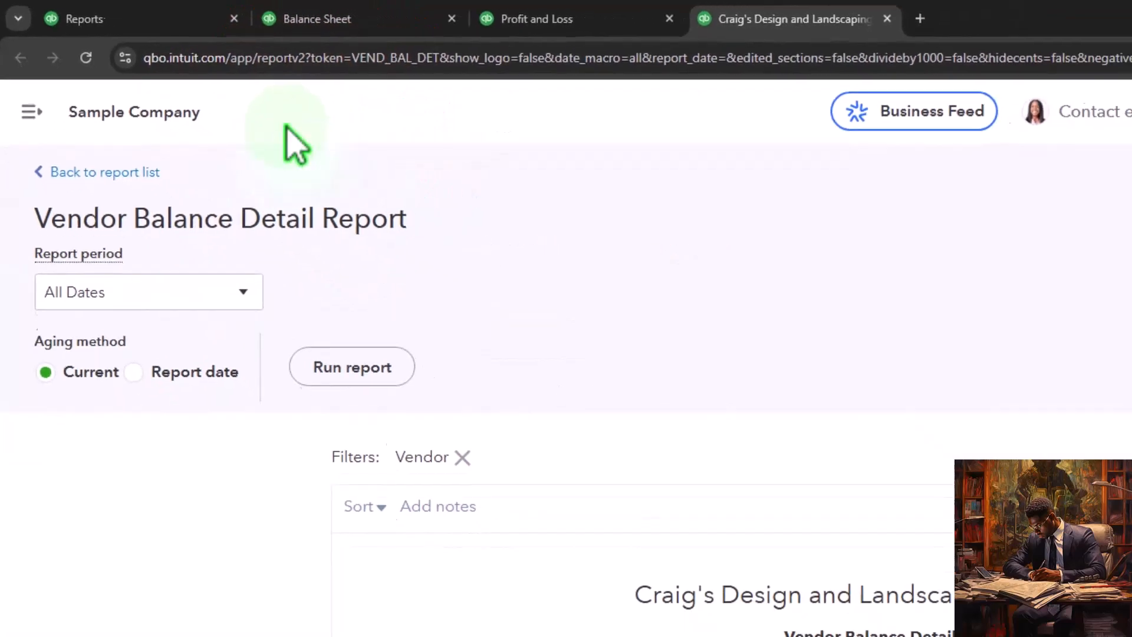
pyautogui.scroll(-3, 320, 306)
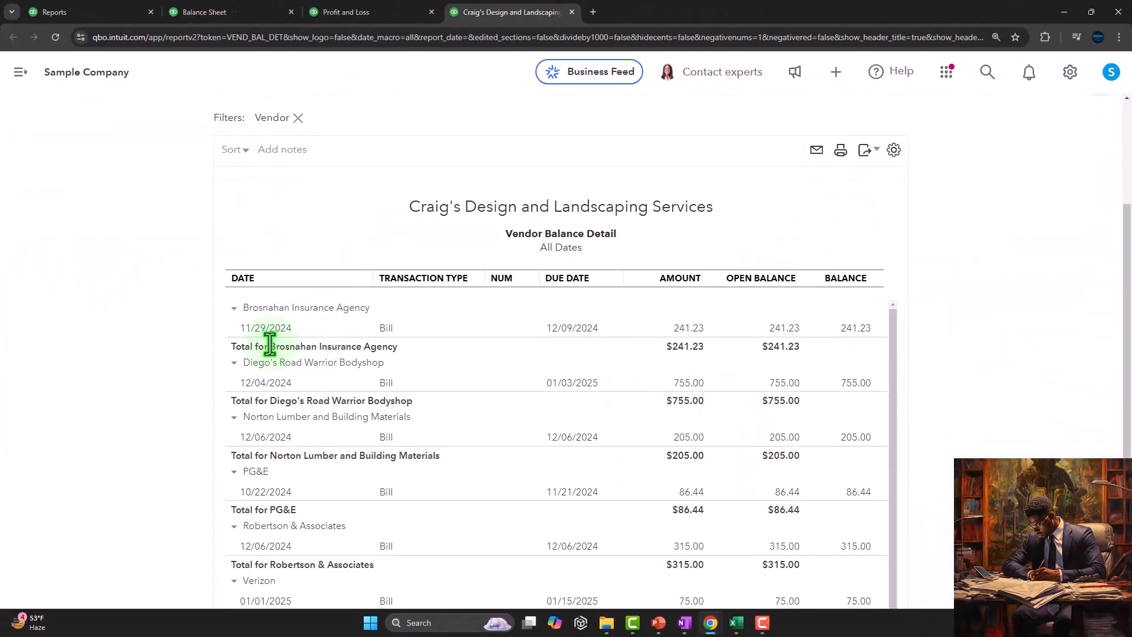
pyautogui.scroll(-2, 209, 375)
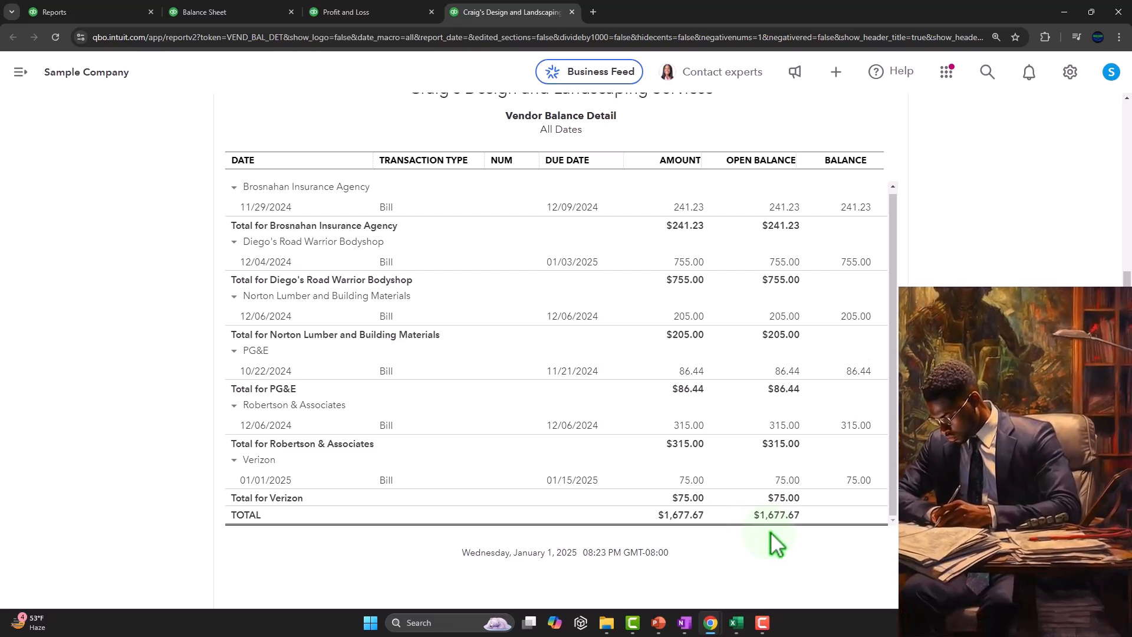
pyautogui.click(244, 12)
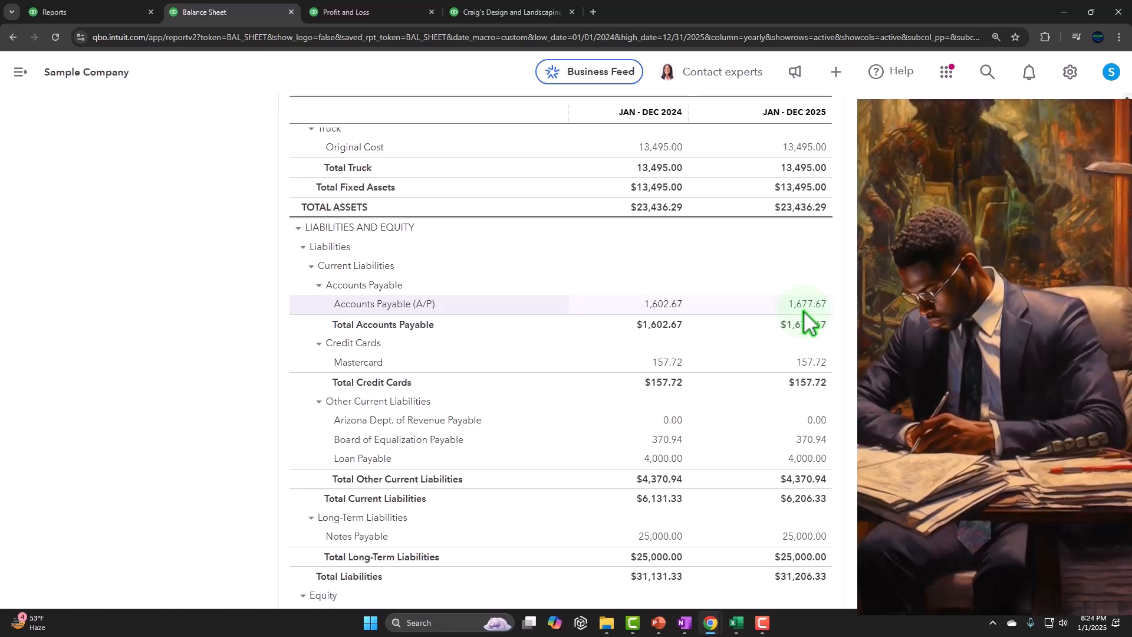
# Step: Return to the report list, examine the Bills and expenses options in the company's expense settings, and close the settings
pyautogui.click(79, 12)
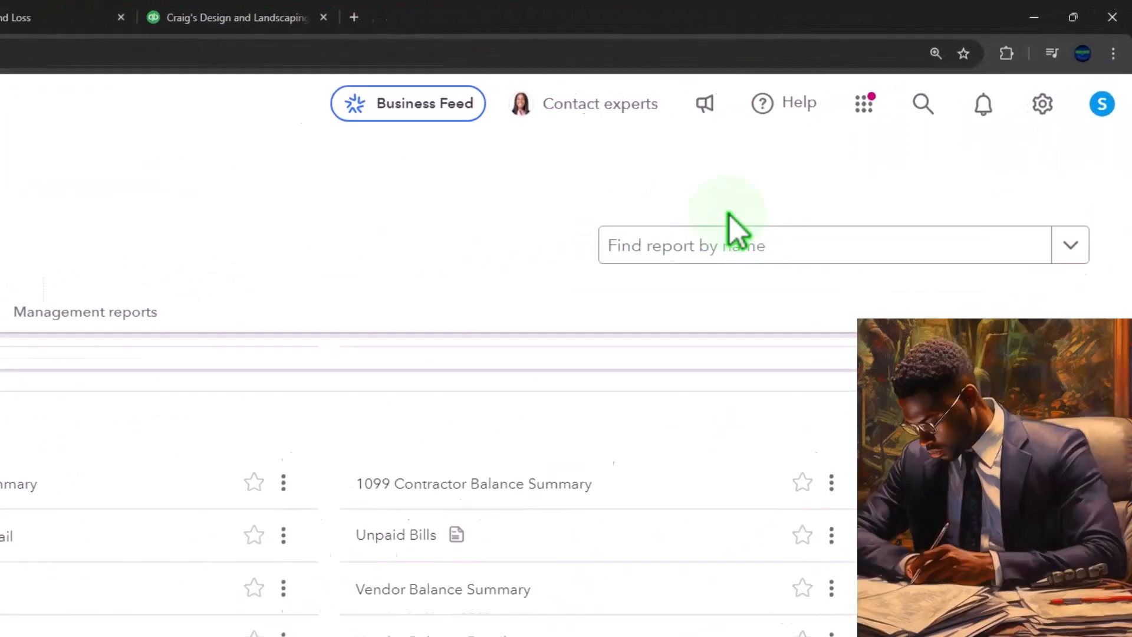
pyautogui.click(1013, 139)
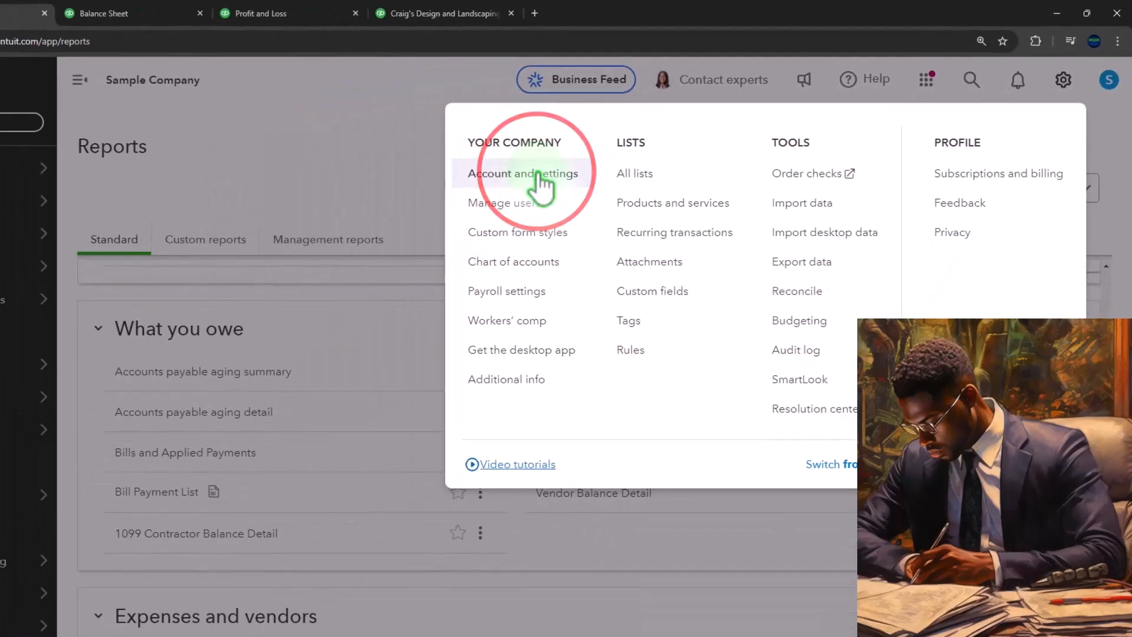
pyautogui.click(334, 234)
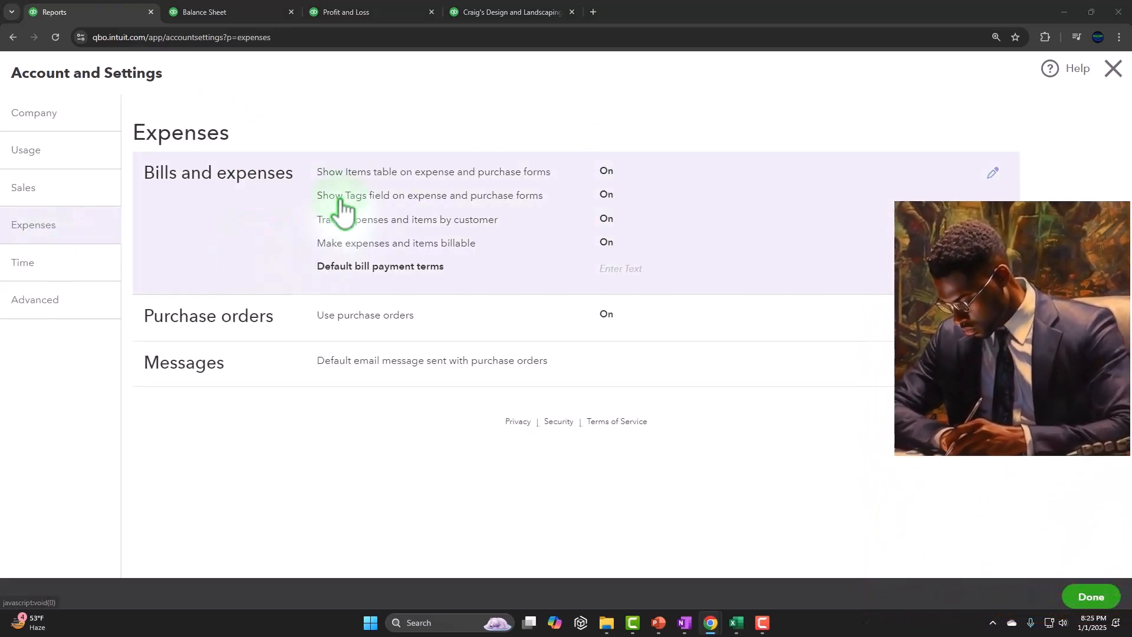
pyautogui.click(855, 201)
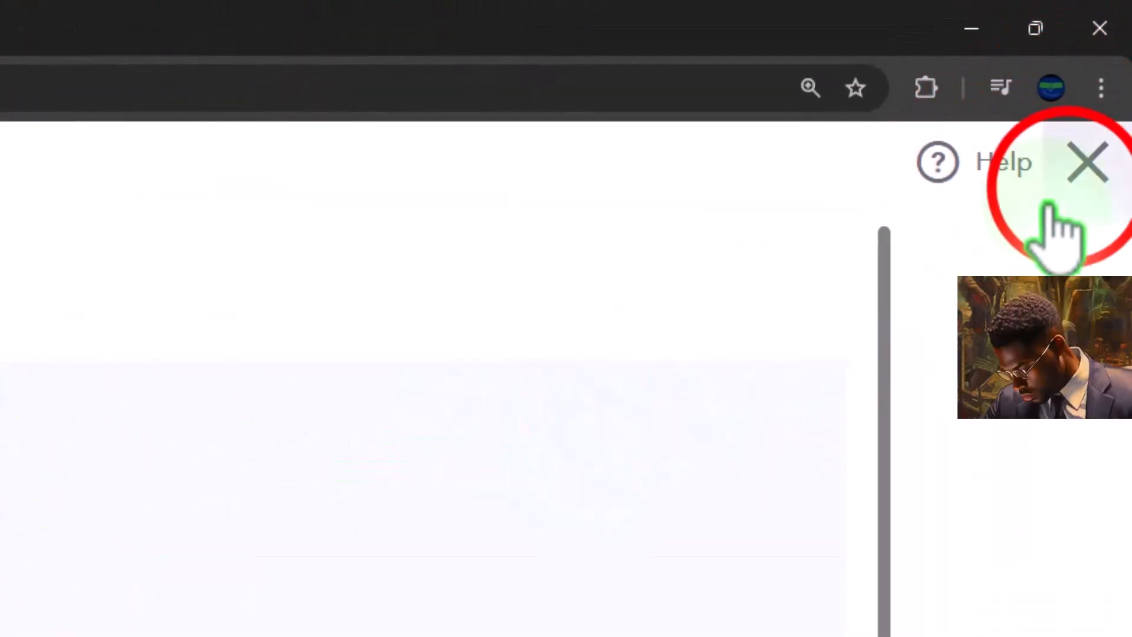
pyautogui.click(1088, 163)
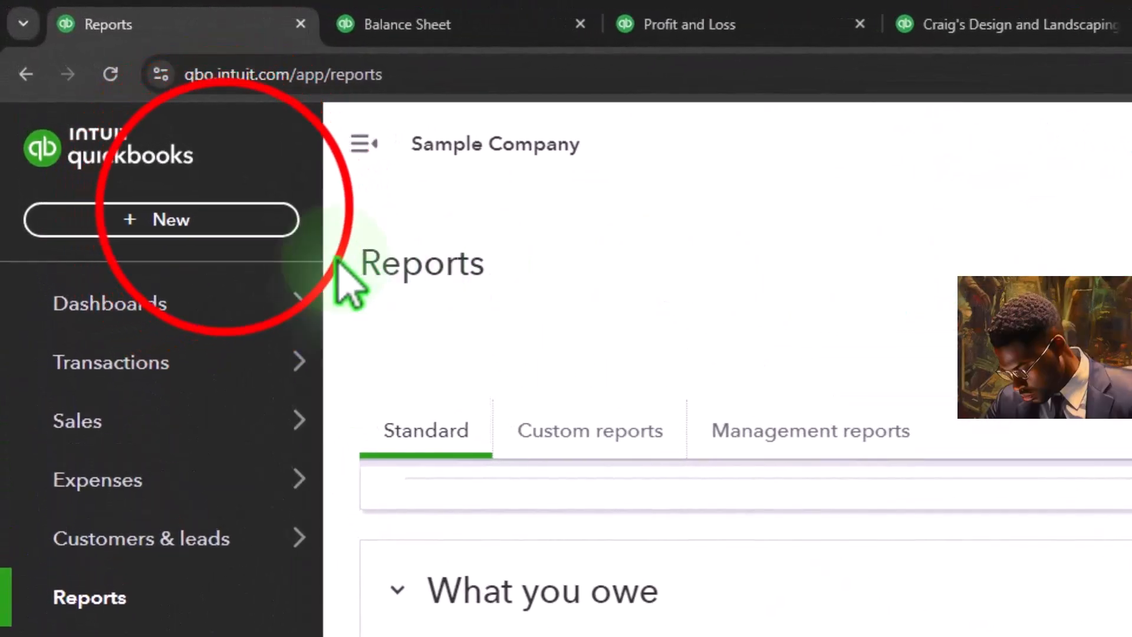
# Step: Open a blank bill form, check its billable, tax and customer columns, and close it without entering anything
pyautogui.click(233, 223)
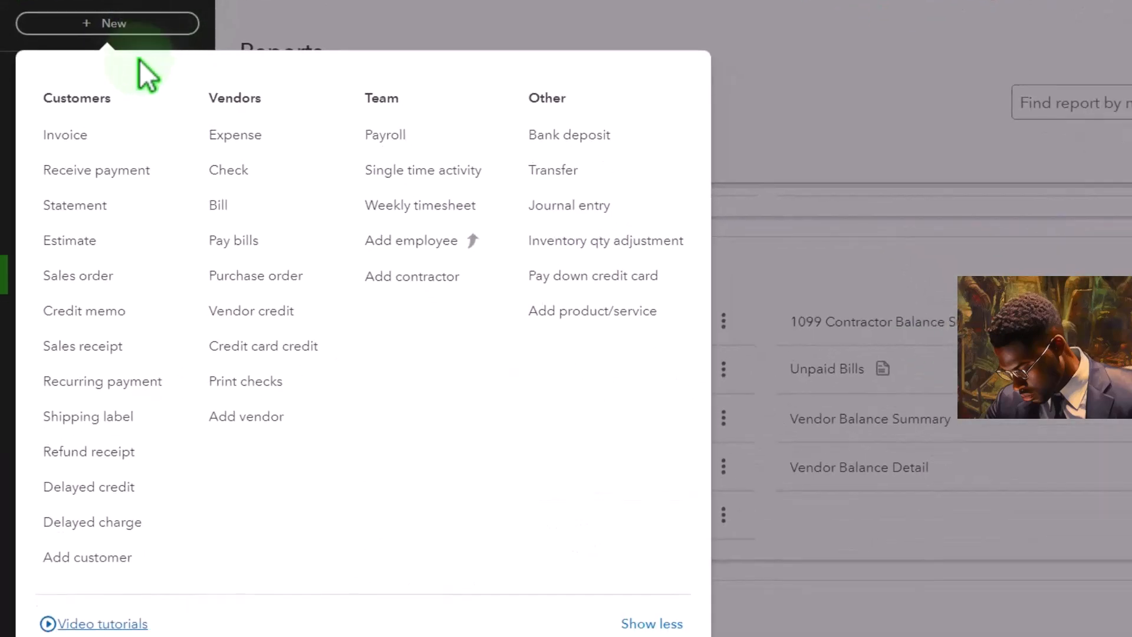
pyautogui.click(219, 206)
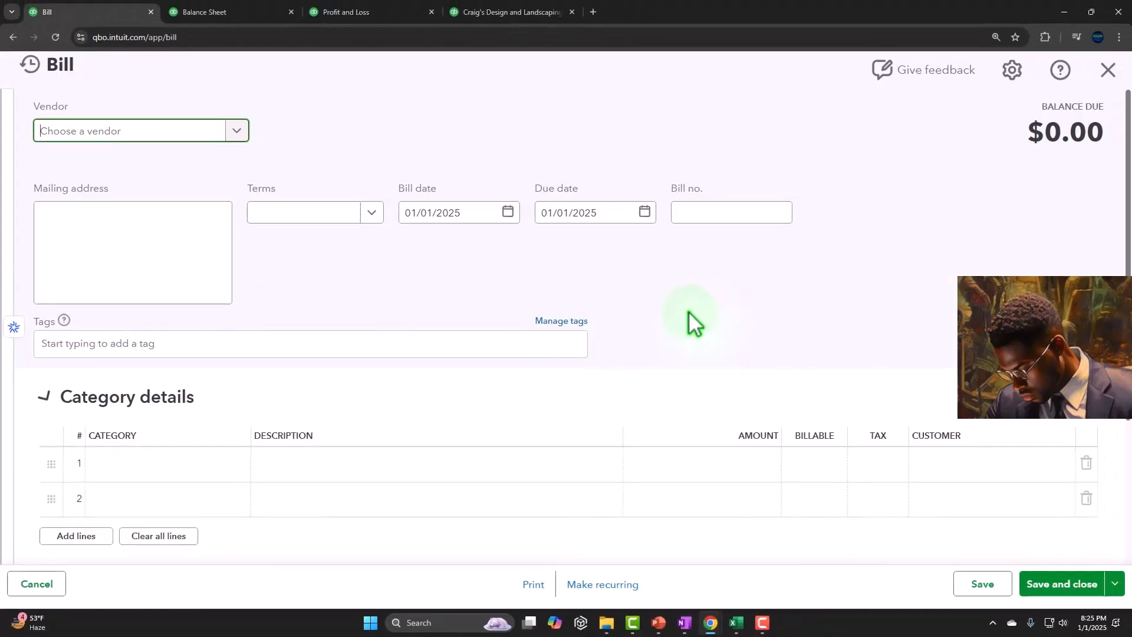
pyautogui.scroll(-3, 688, 310)
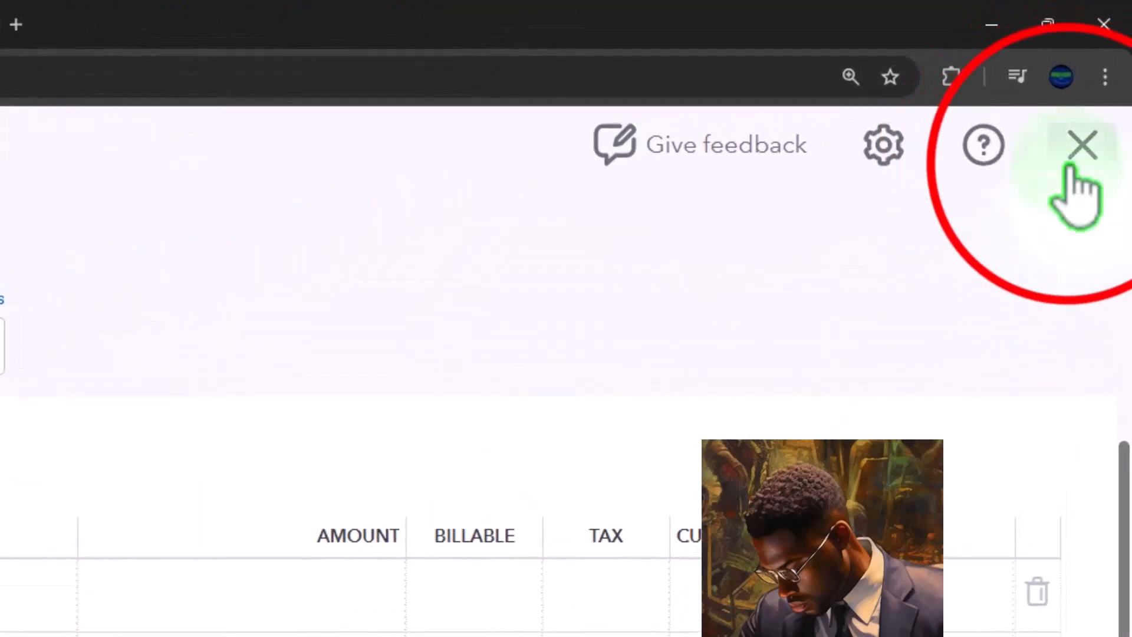
pyautogui.click(1069, 170)
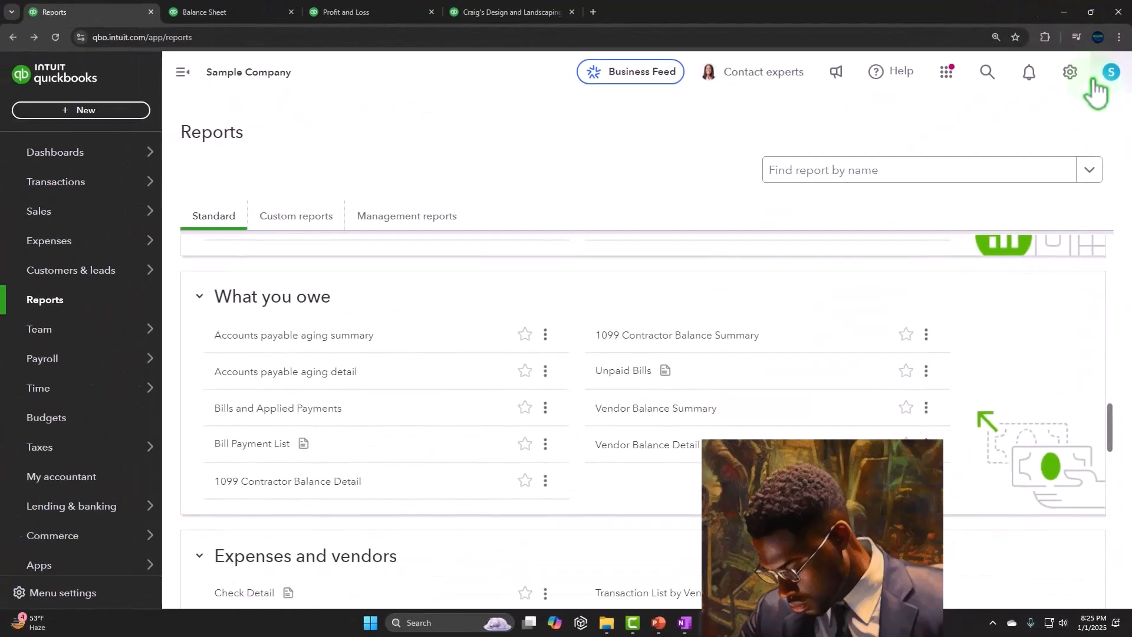
# Step: Open the customer list in the sales area and restrict it to customers with unbilled income
pyautogui.moveTo(61, 213)
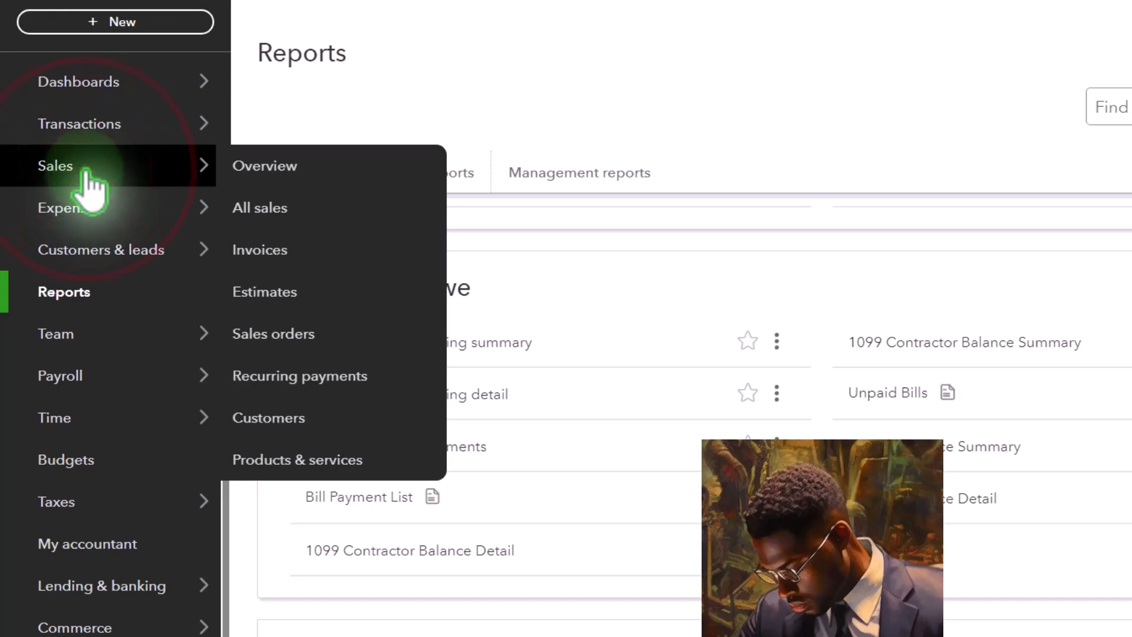
pyautogui.click(88, 176)
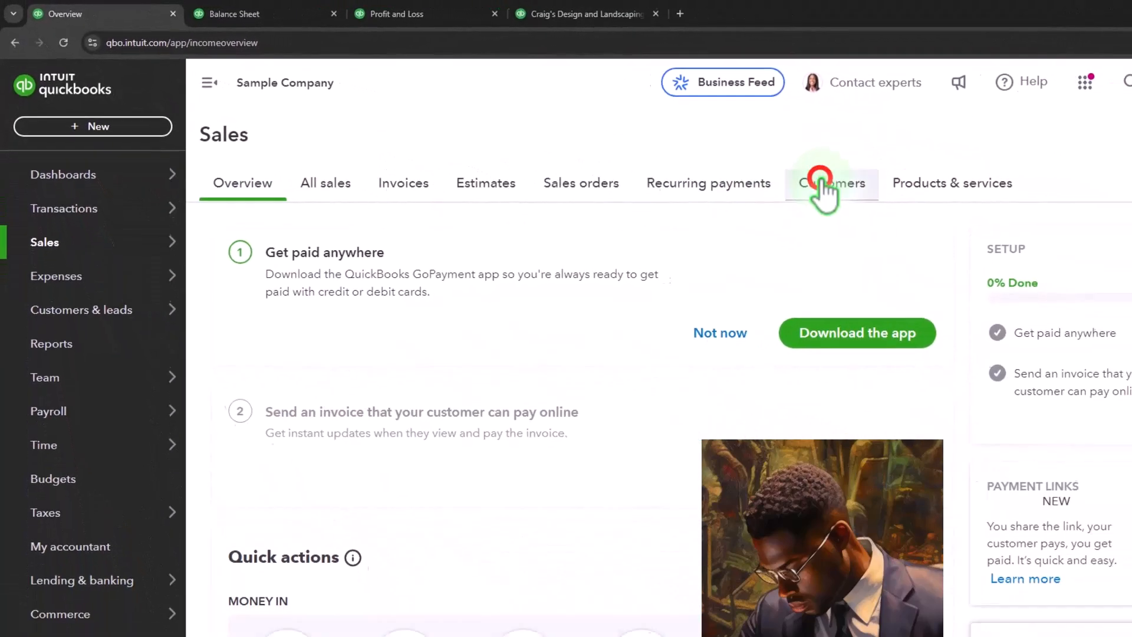
pyautogui.click(820, 181)
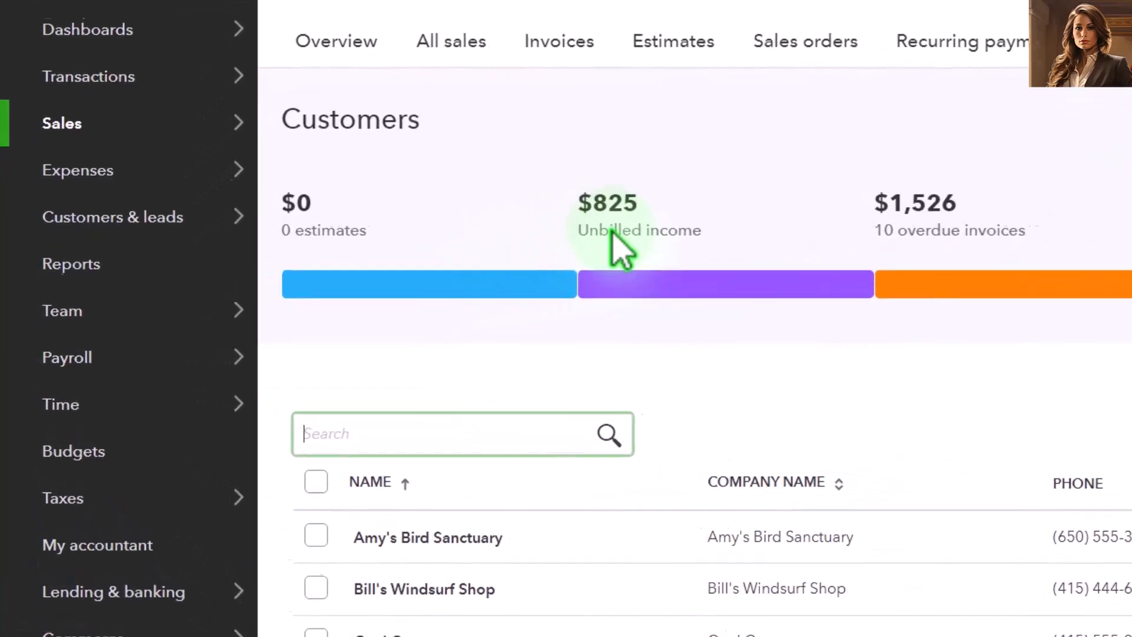
pyautogui.click(611, 206)
pyautogui.click(647, 285)
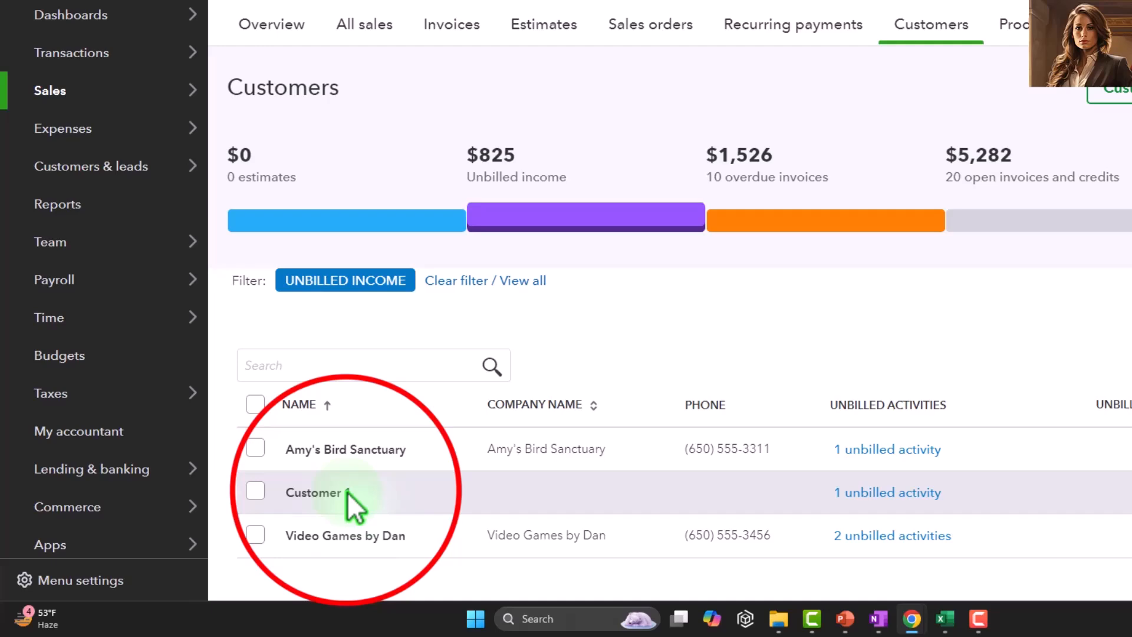
# Step: Open Customer 1's record and start an invoice from its billable expense charge
pyautogui.click(347, 492)
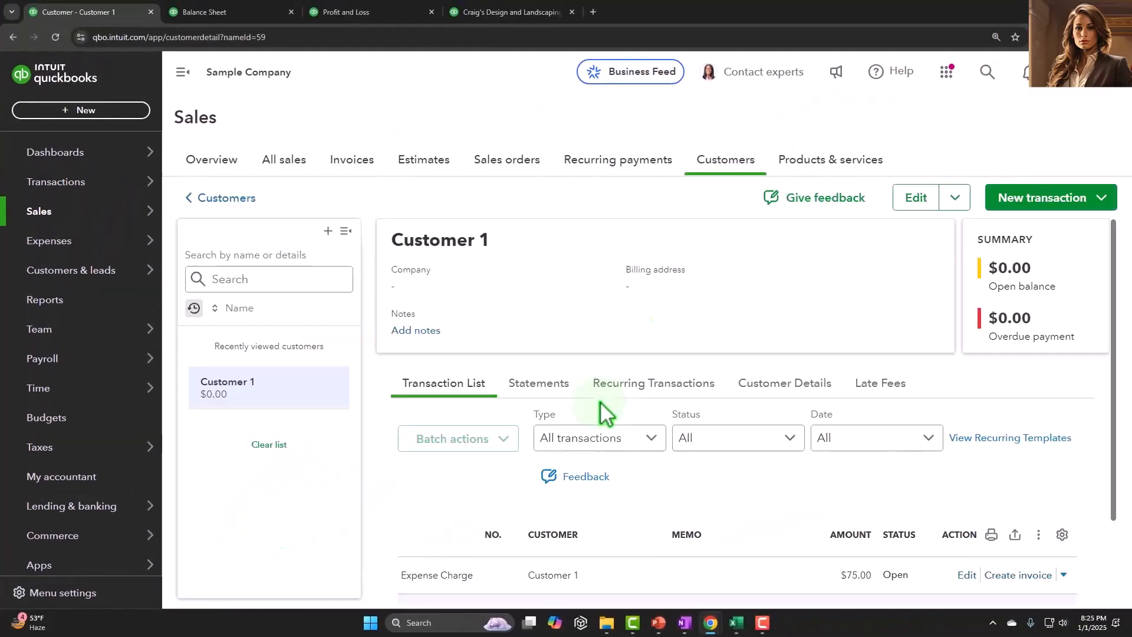
pyautogui.scroll(-2, 600, 402)
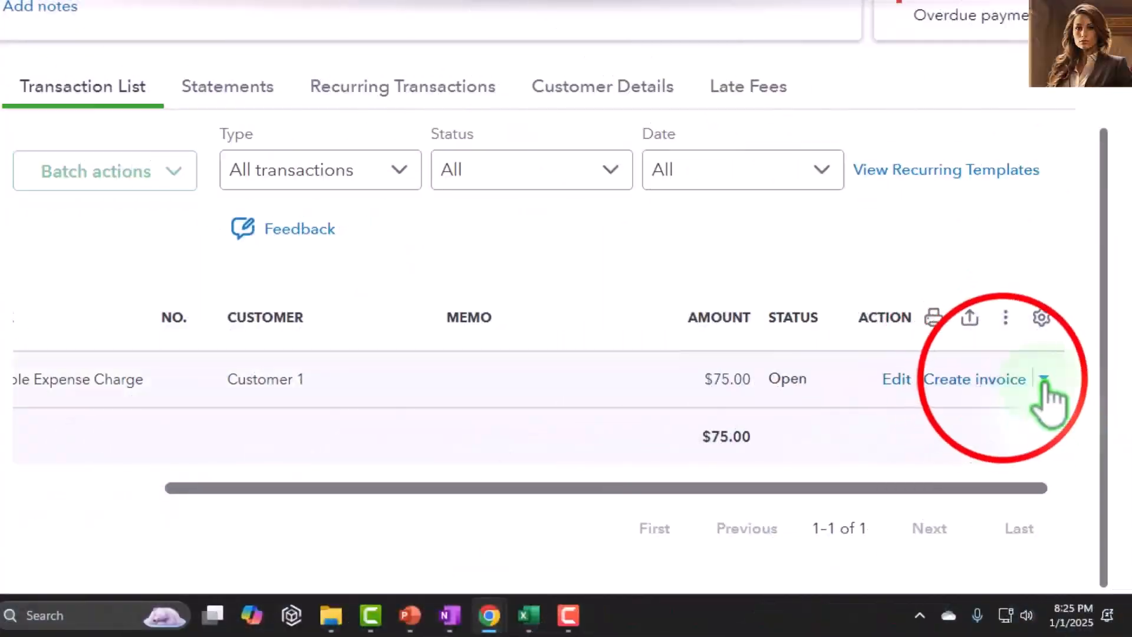
pyautogui.click(1004, 379)
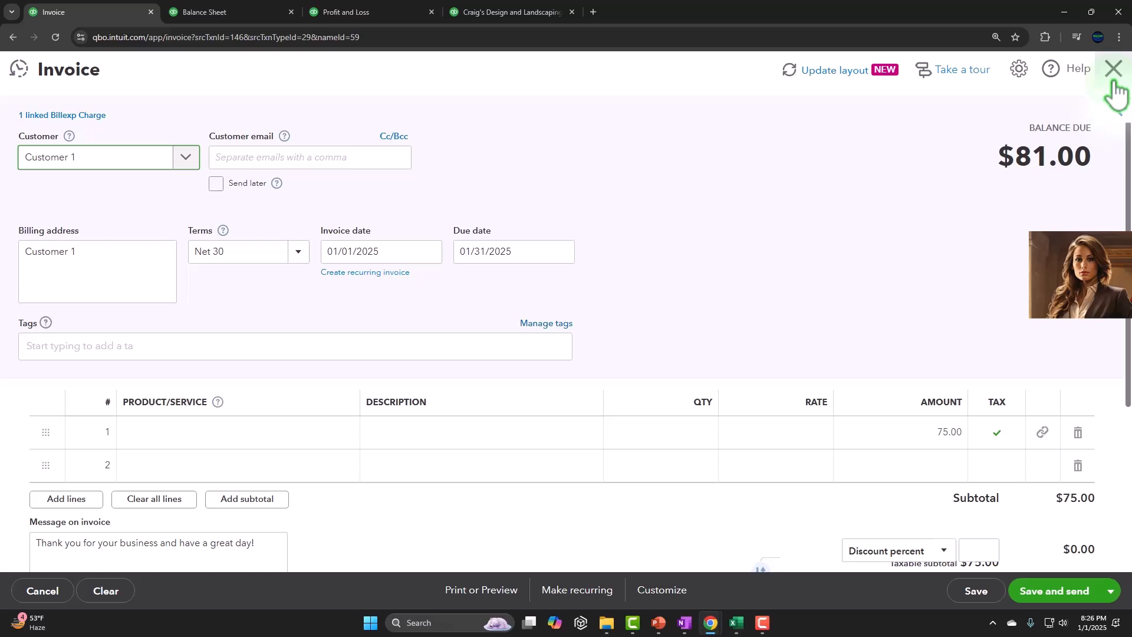
# Step: Leave Customer 1's invoice without saving it and open a blank bill form
pyautogui.click(1114, 74)
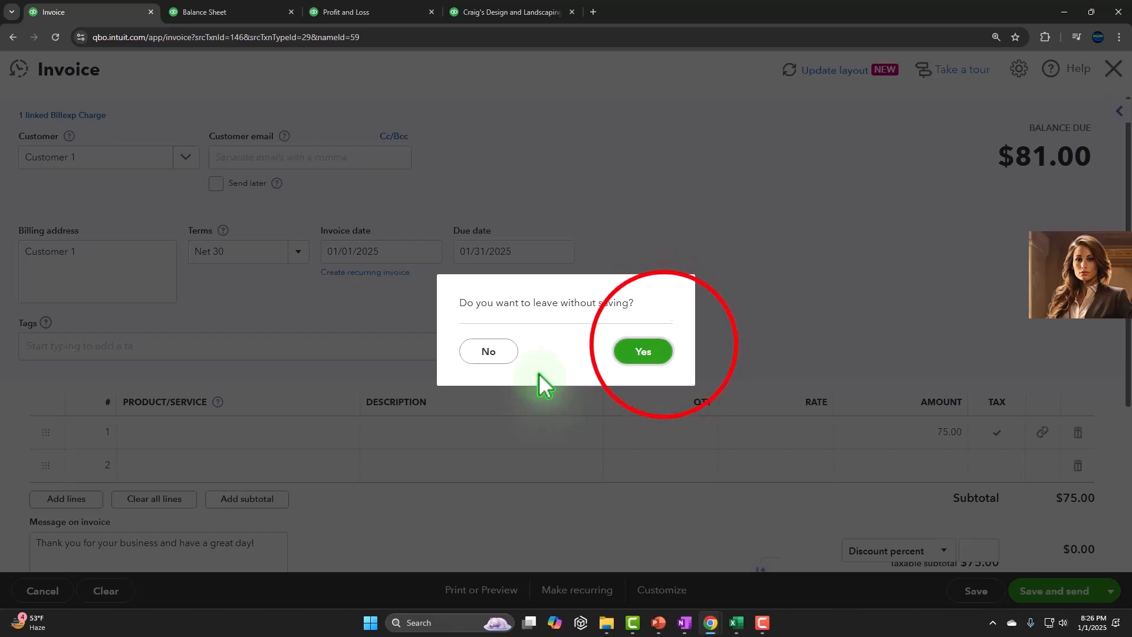
pyautogui.click(652, 352)
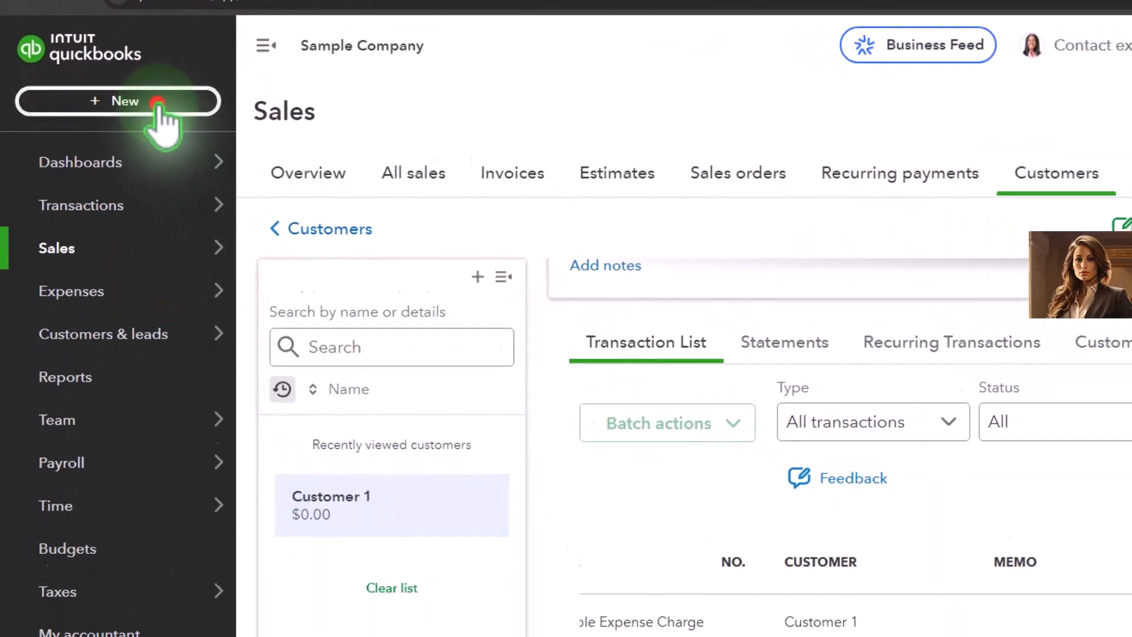
pyautogui.click(177, 189)
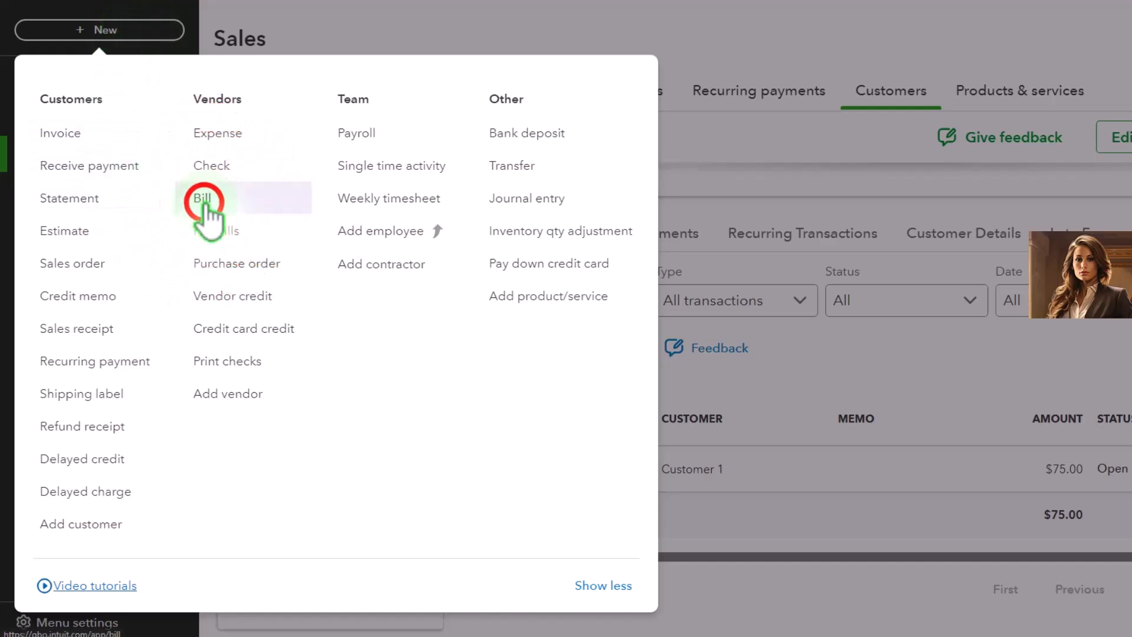
pyautogui.click(202, 199)
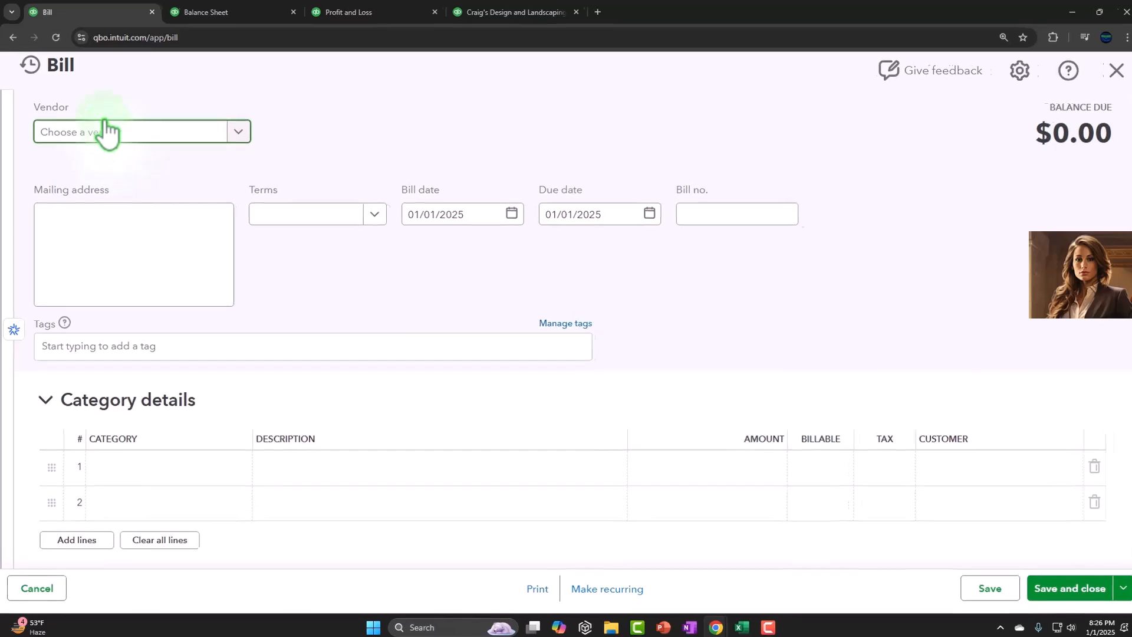
# Step: Add a new vendor named Vendor 1 on the bill and save the vendor record
pyautogui.write('Bill')
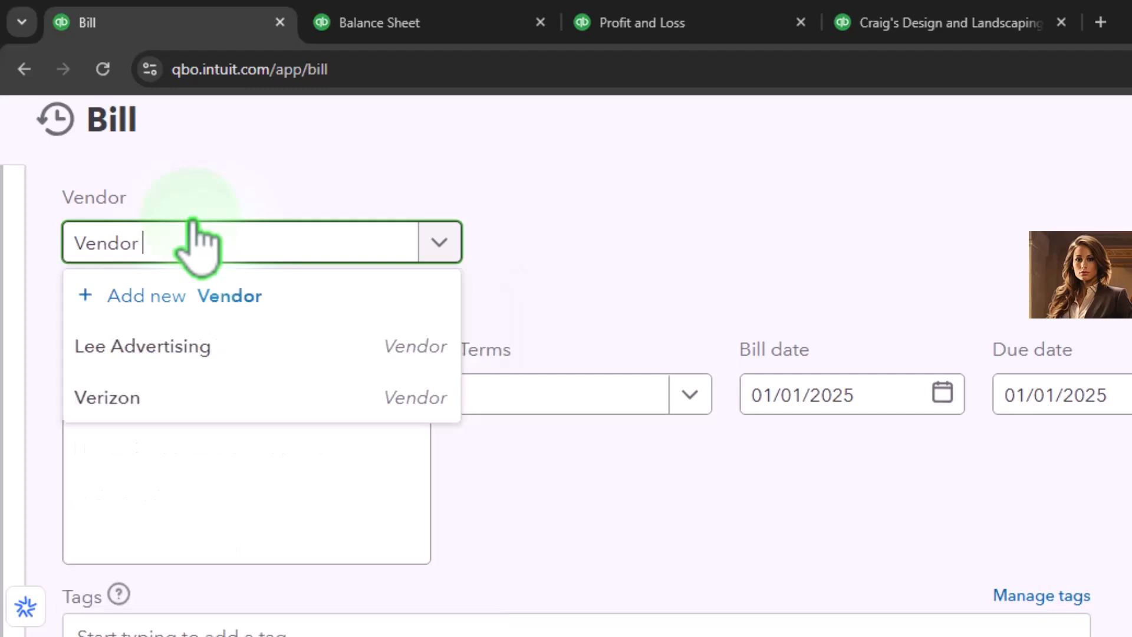
pyautogui.write('1')
pyautogui.press('Return')
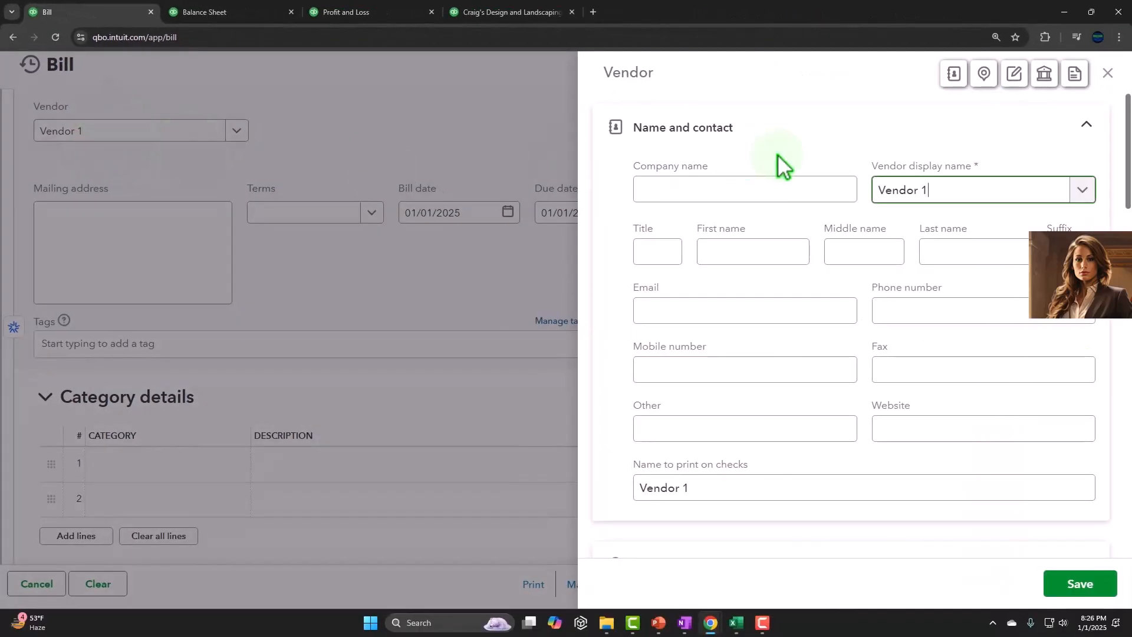
pyautogui.click(1074, 580)
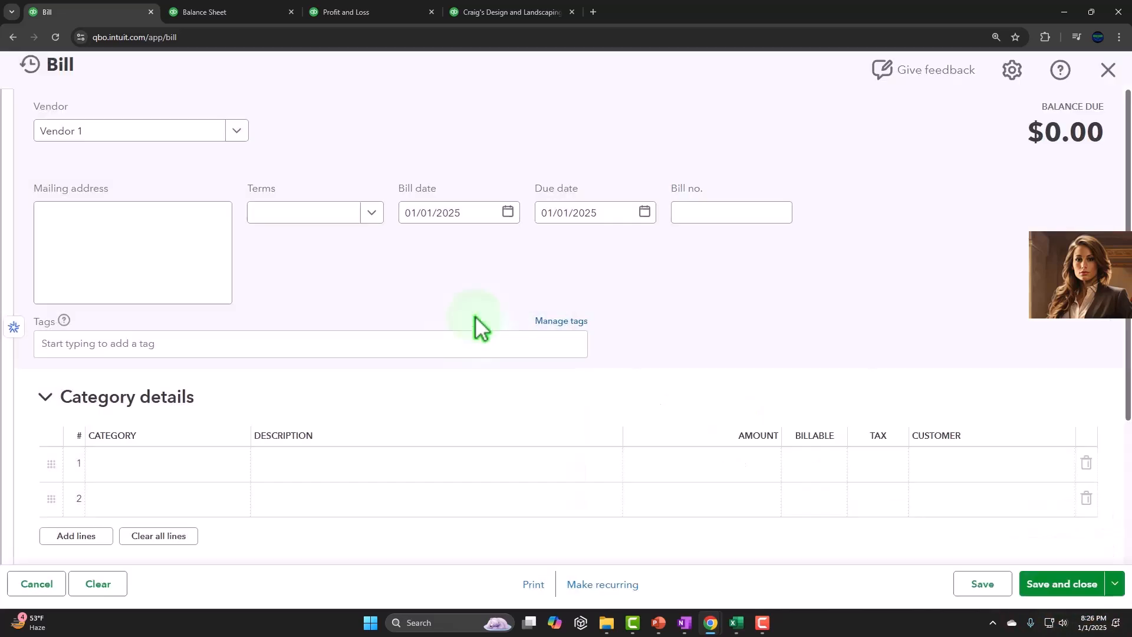
# Step: Set the bill date to 01/02/2025 and the due date to 01/19/2025
pyautogui.press('Tab')
pyautogui.press('Tab')
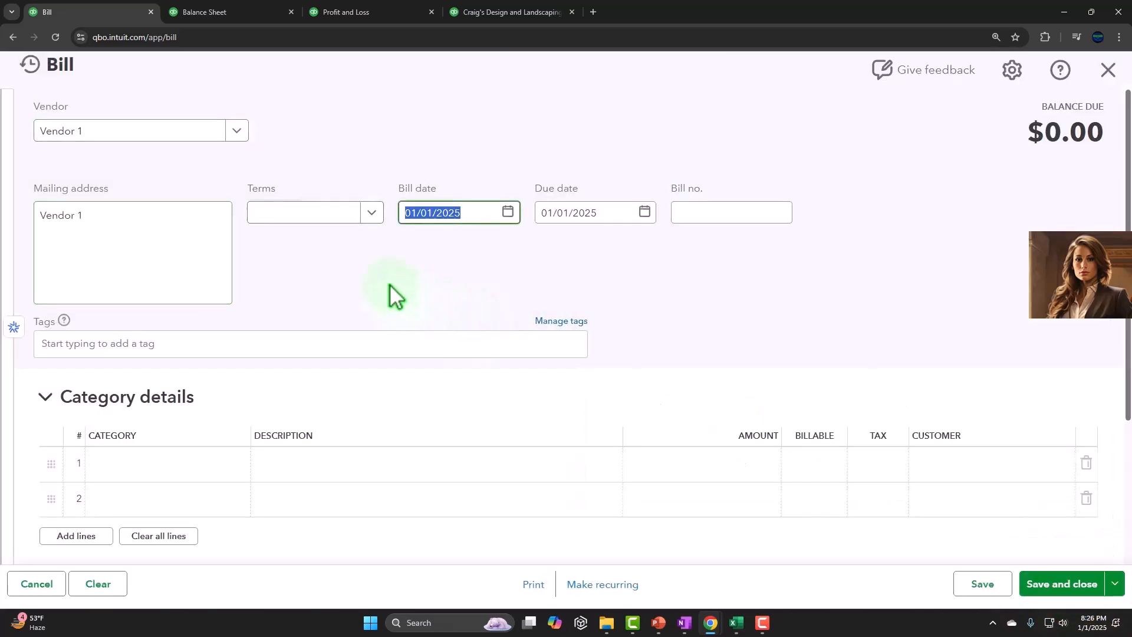
pyautogui.press('+')
pyautogui.press('Tab')
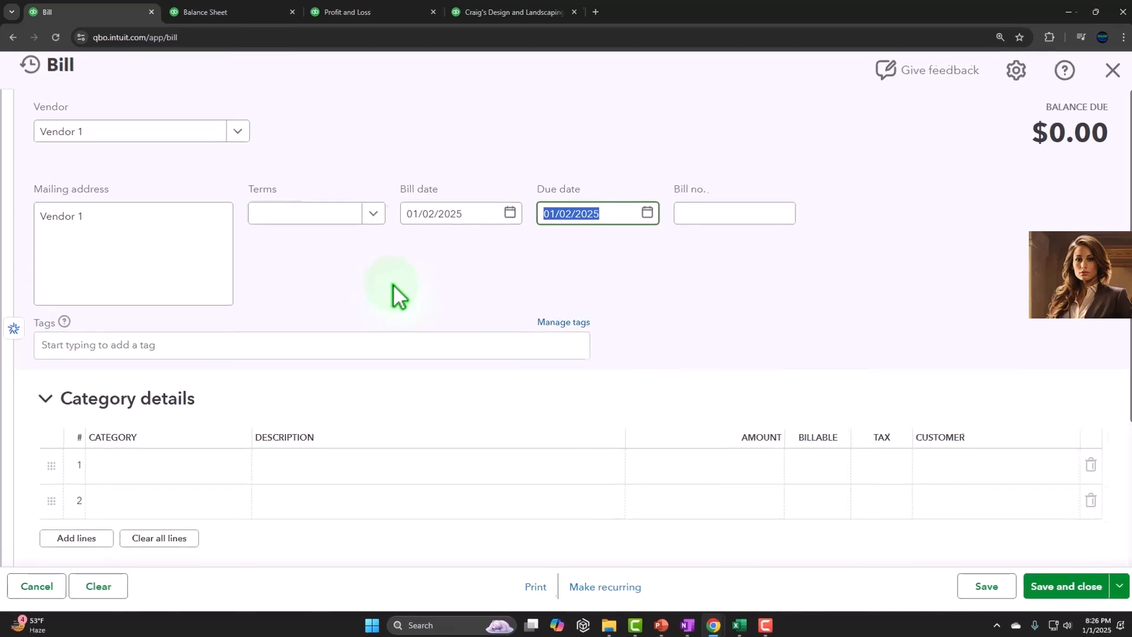
pyautogui.press('+')
pyautogui.press('+')
pyautogui.press('+')
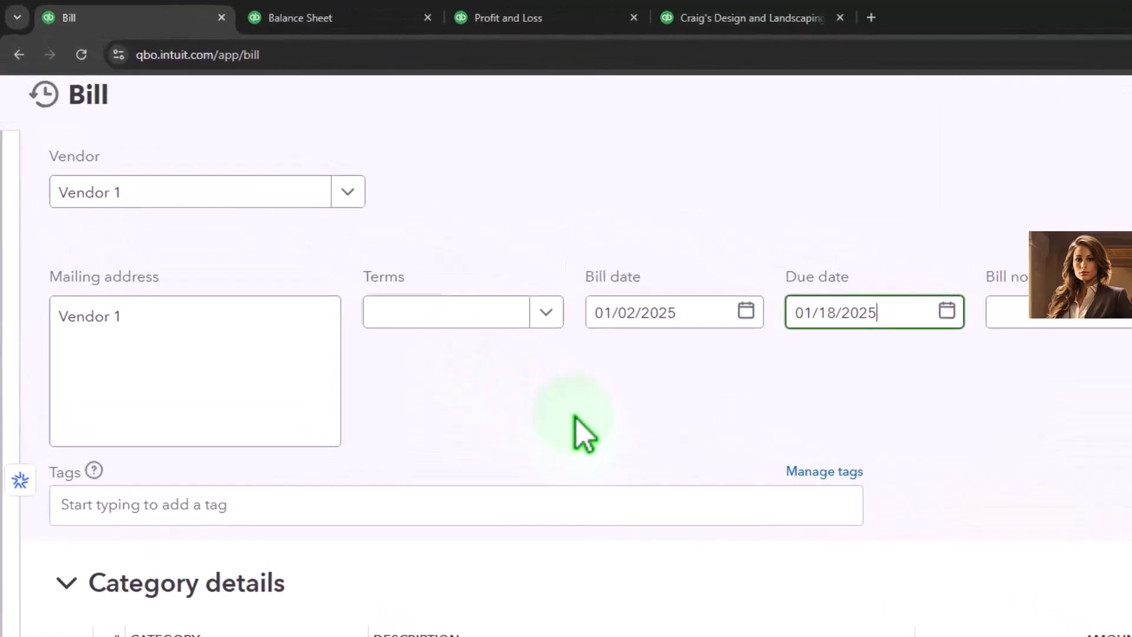
pyautogui.press('Tab')
pyautogui.press('Tab')
pyautogui.press('Tab')
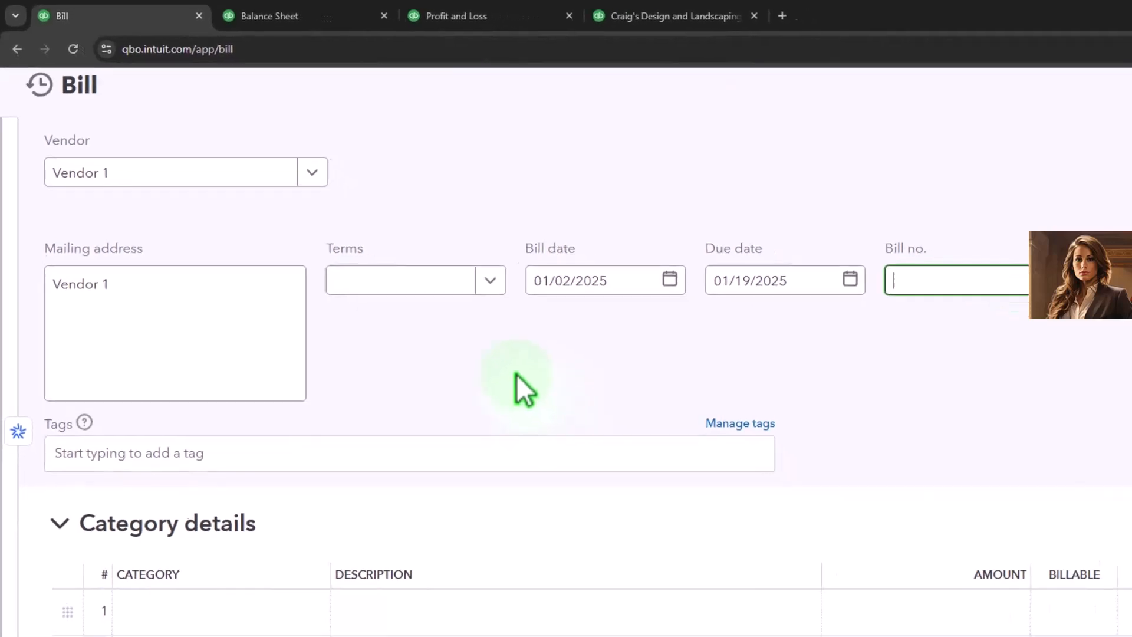
# Step: Collapse the bill's category details and expand its item details
pyautogui.scroll(-1, 421, 408)
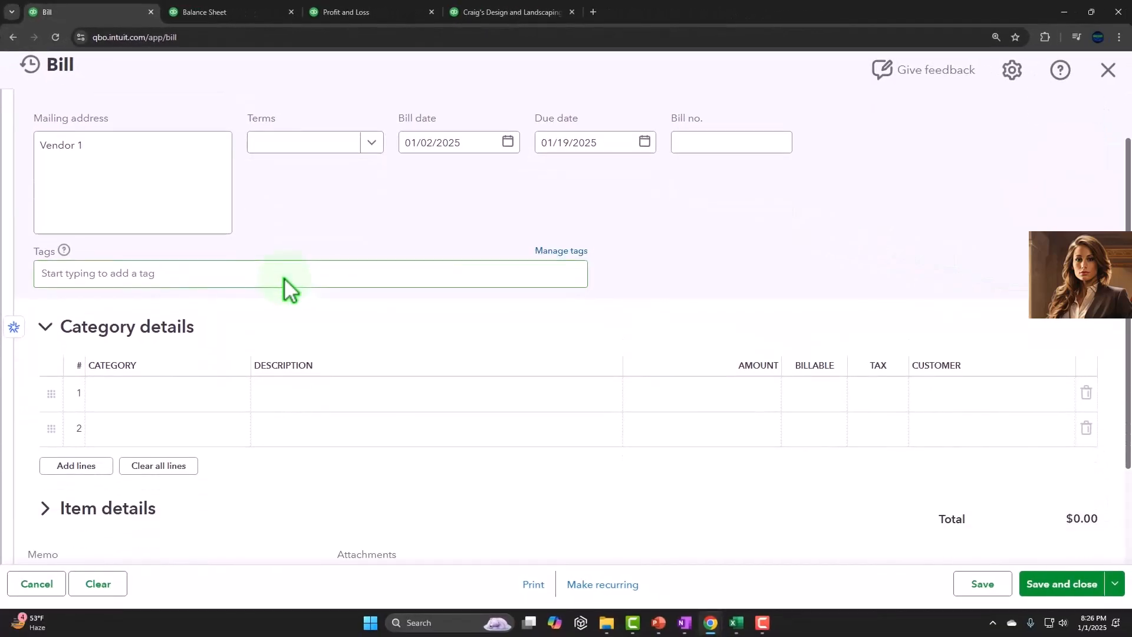
pyautogui.scroll(-1, 285, 278)
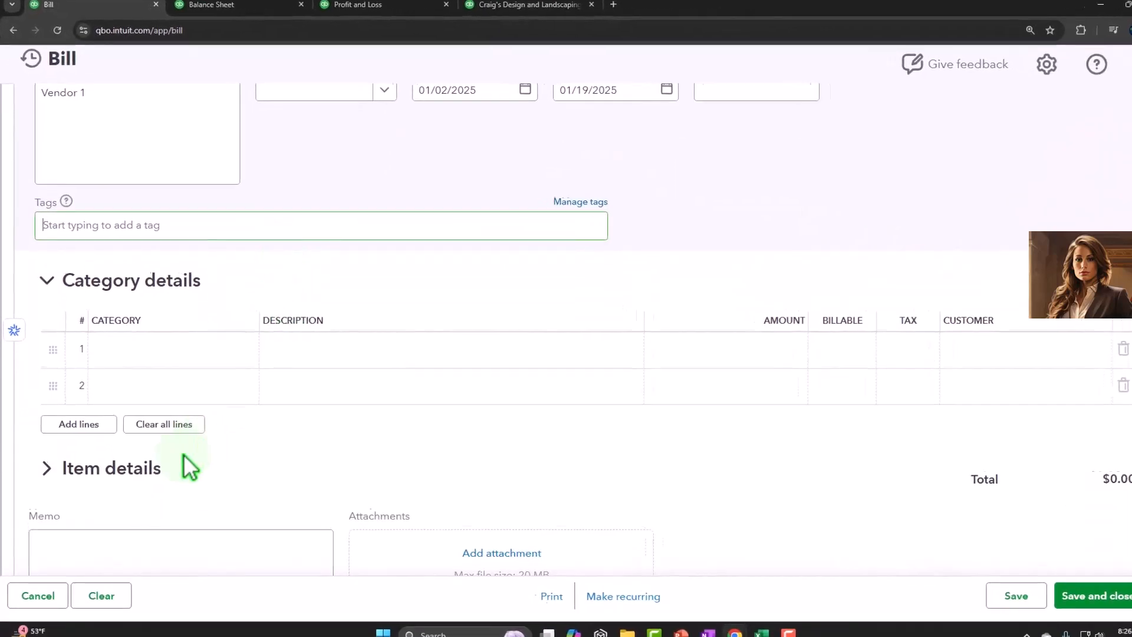
pyautogui.click(46, 277)
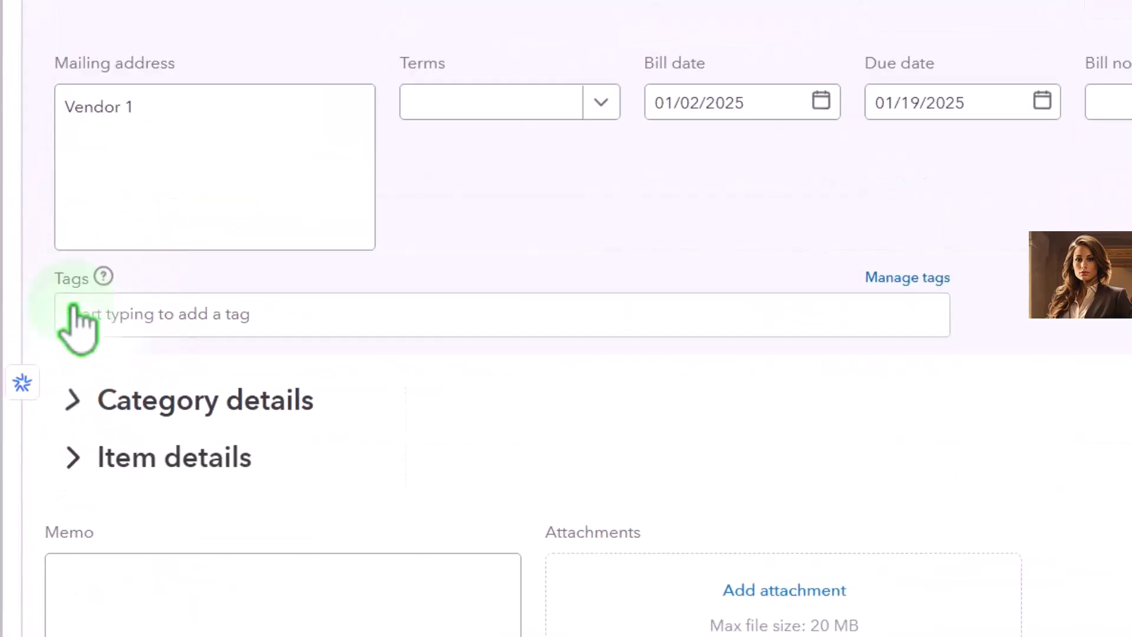
pyautogui.click(73, 599)
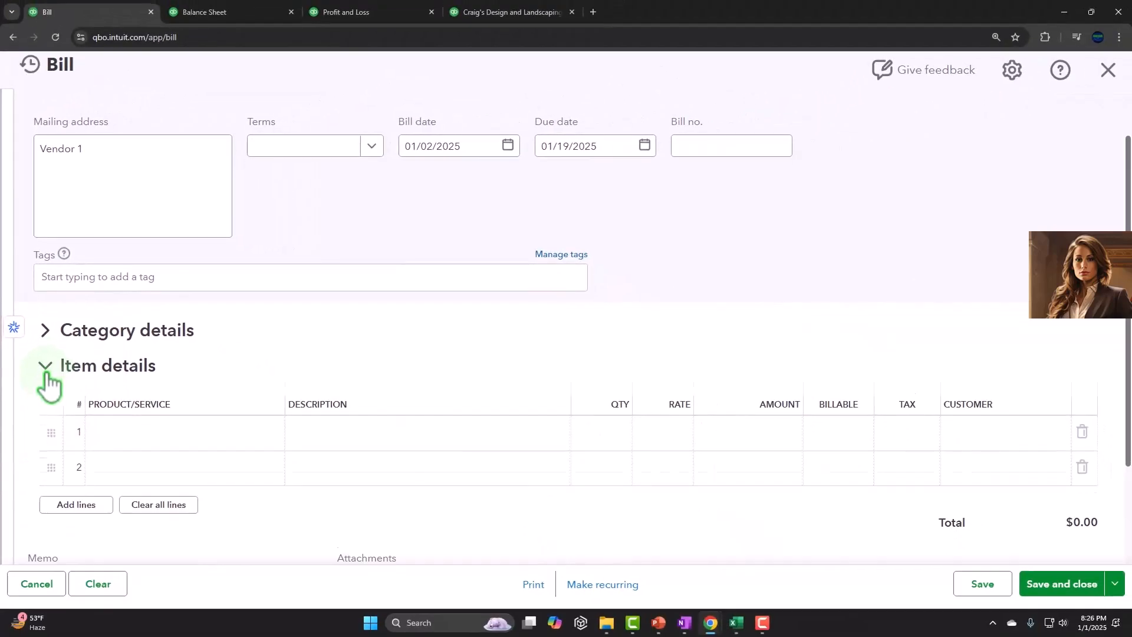
pyautogui.scroll(-2, 51, 393)
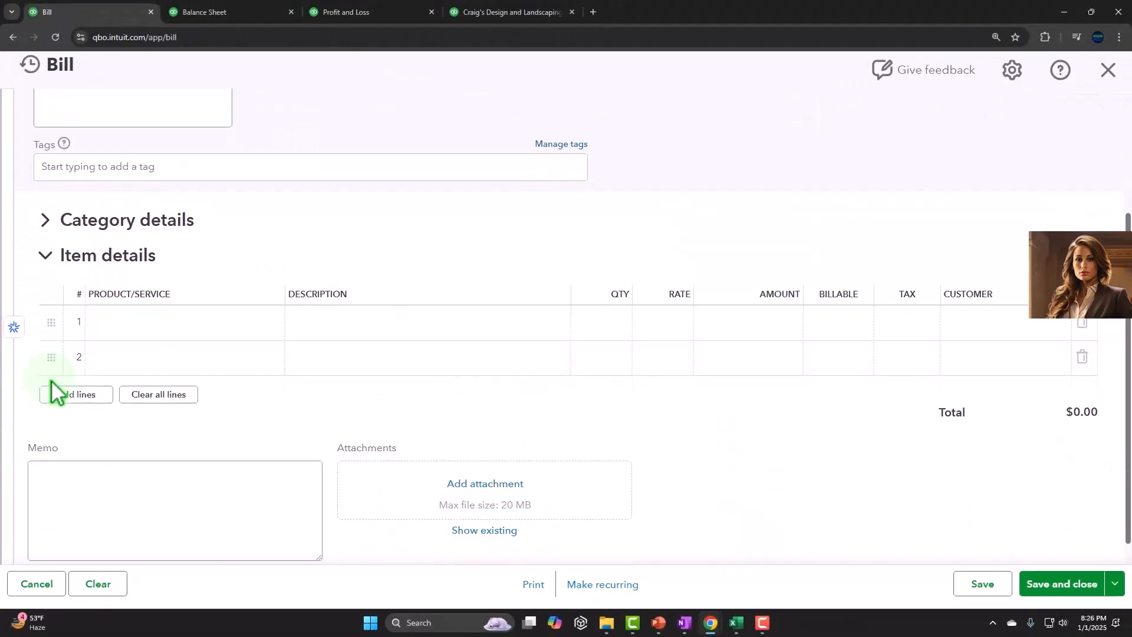
# Step: Add a new product named New Item 1 on the first item line and choose Inventory as its type
pyautogui.click(118, 326)
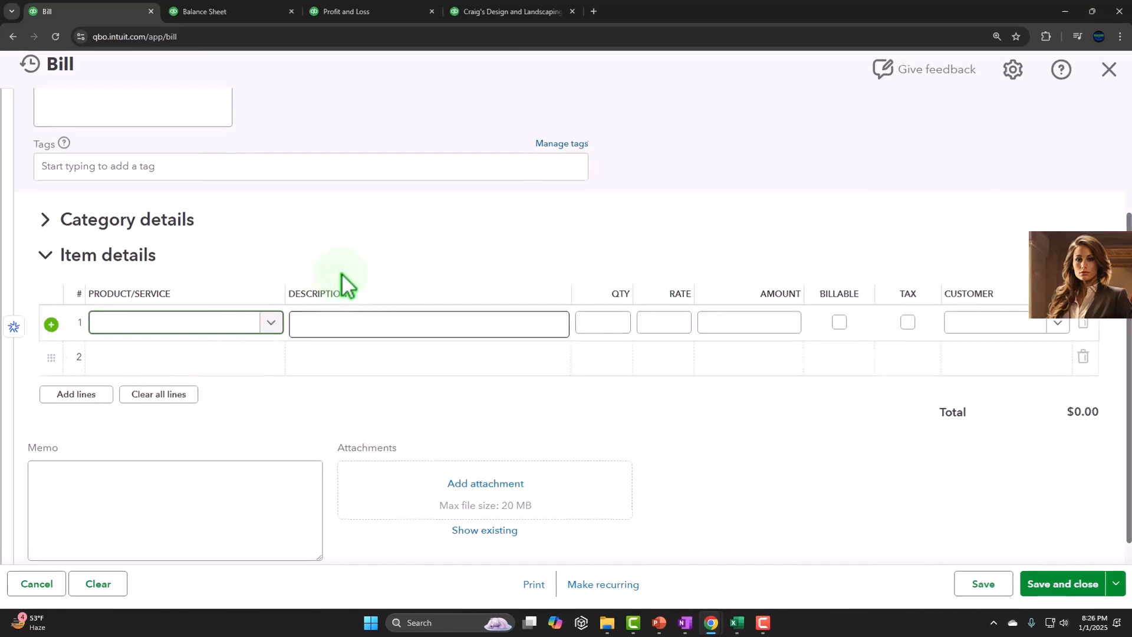
pyautogui.write('New It')
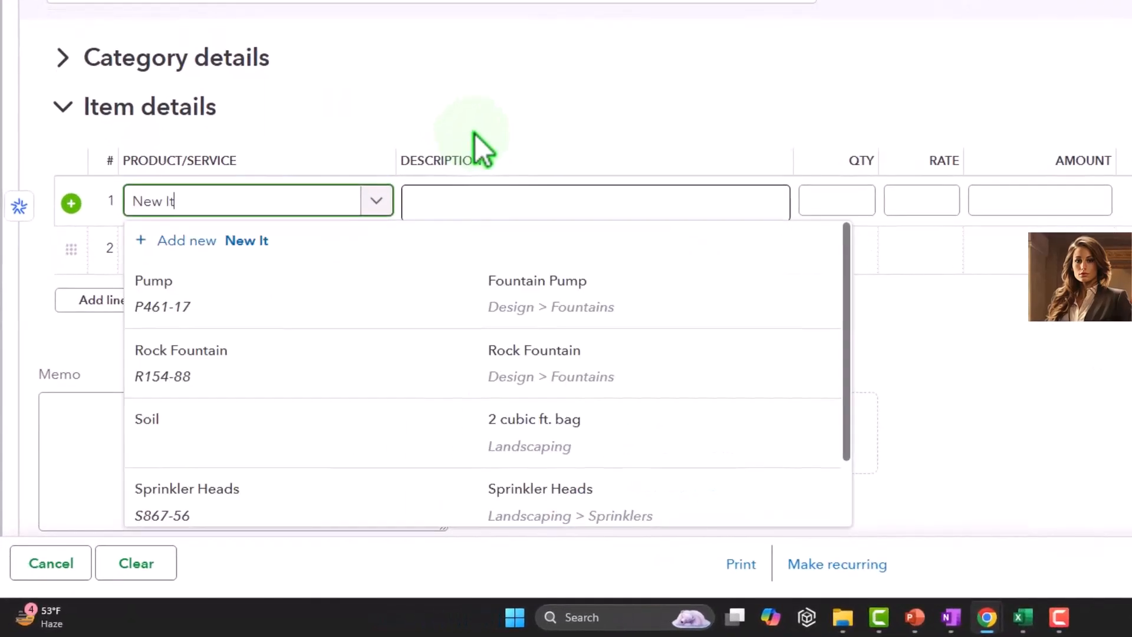
pyautogui.write('em')
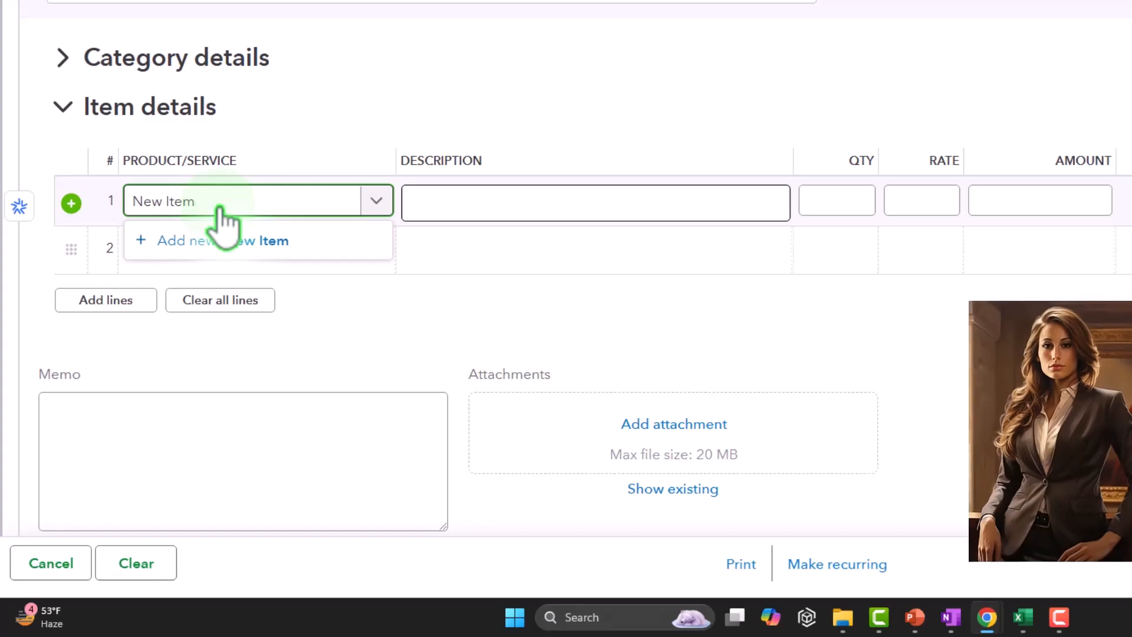
pyautogui.write('1')
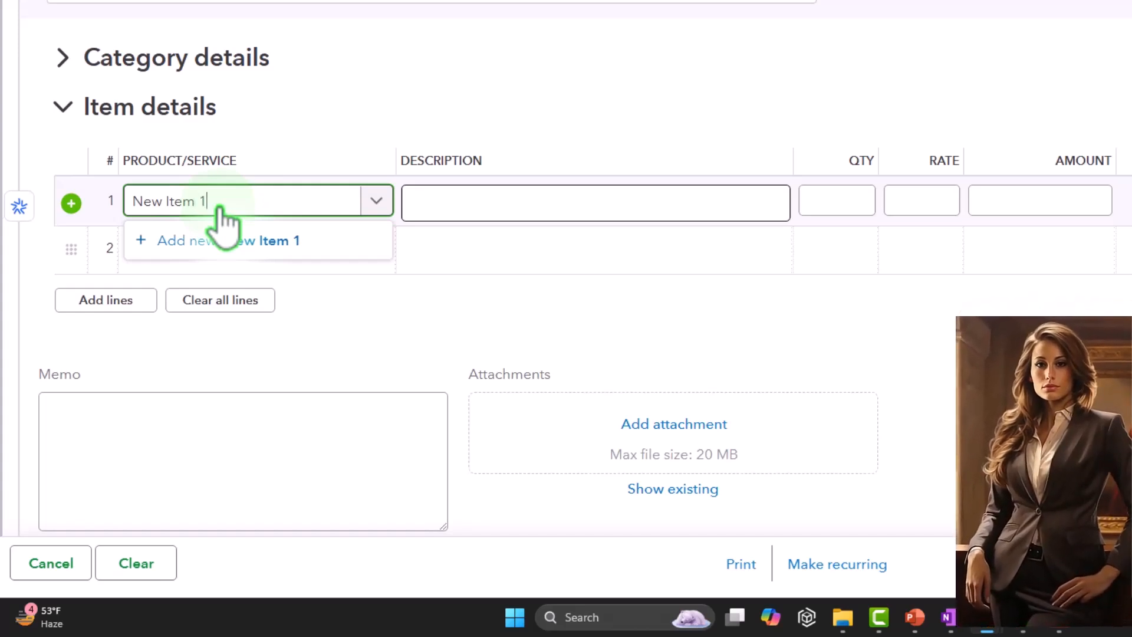
pyautogui.click(209, 237)
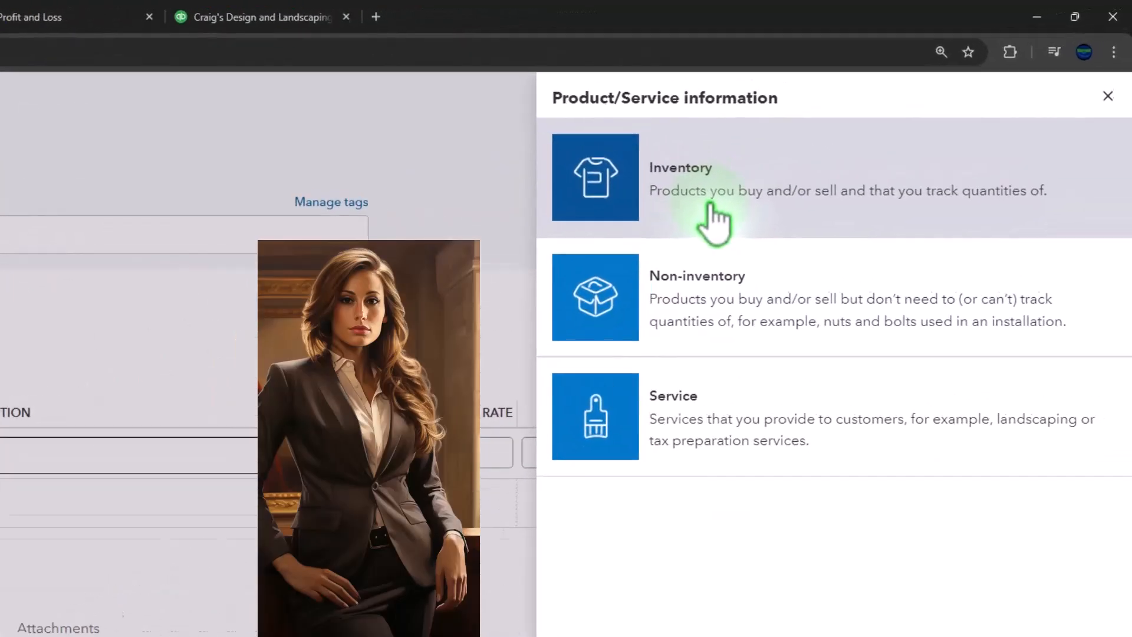
pyautogui.click(759, 188)
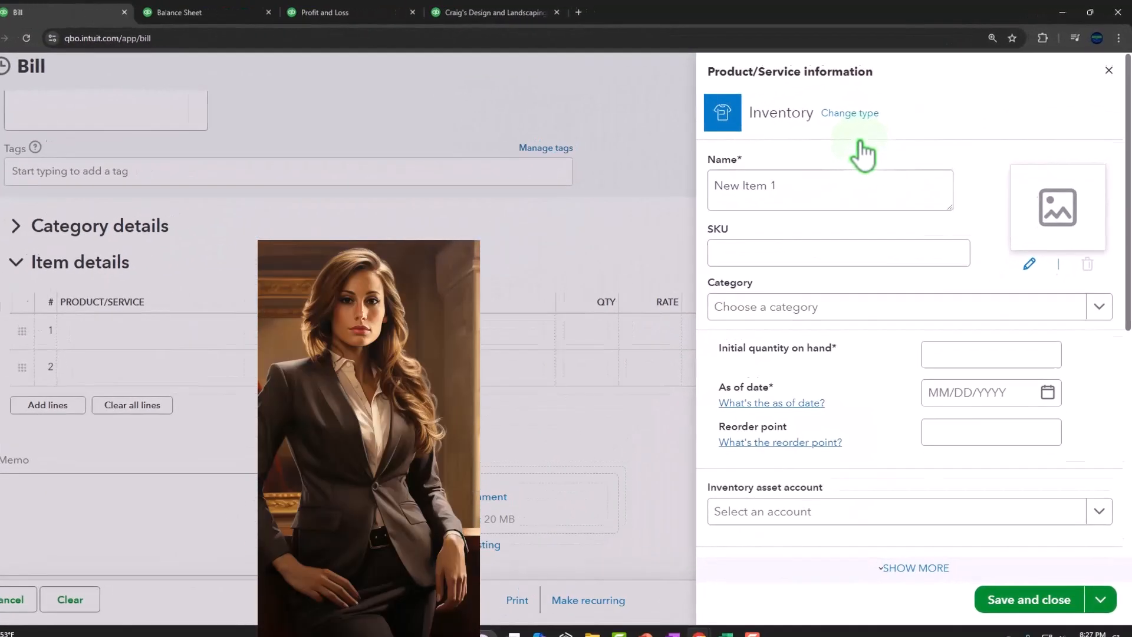
# Step: Leave the item's category empty and set its initial quantity on hand to 0
pyautogui.click(573, 388)
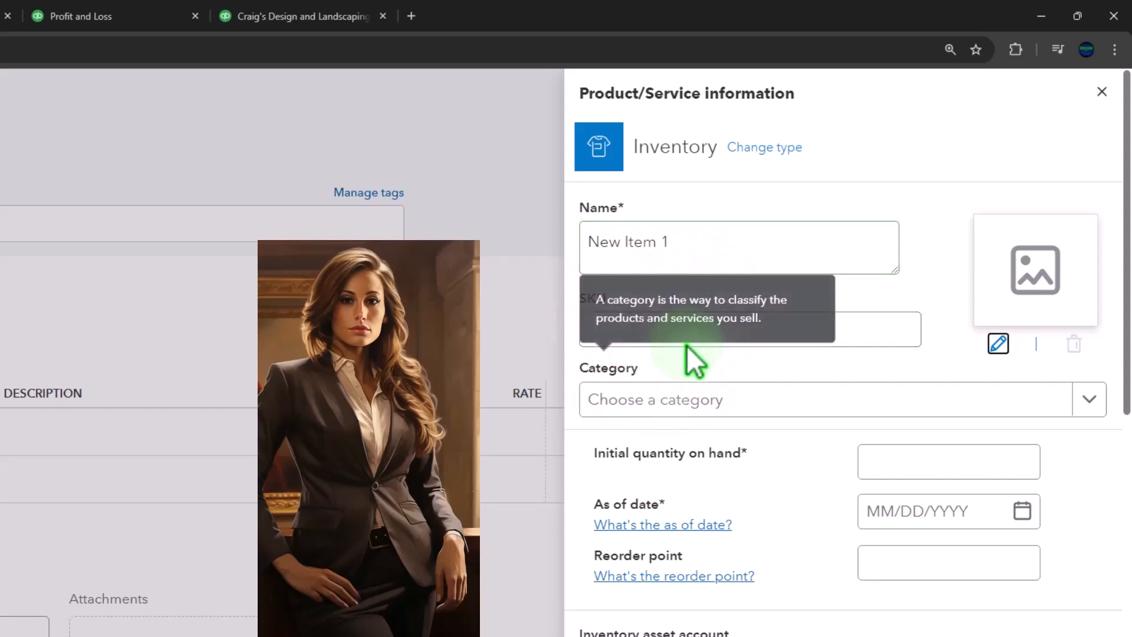
pyautogui.click(682, 400)
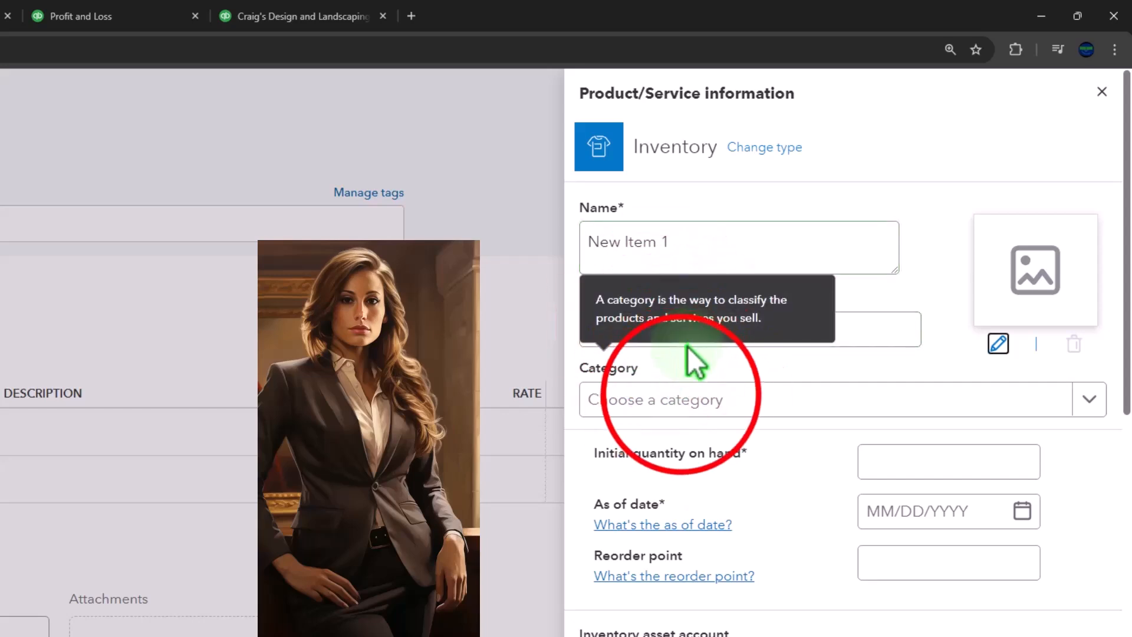
pyautogui.click(721, 359)
pyautogui.scroll(-3, 721, 360)
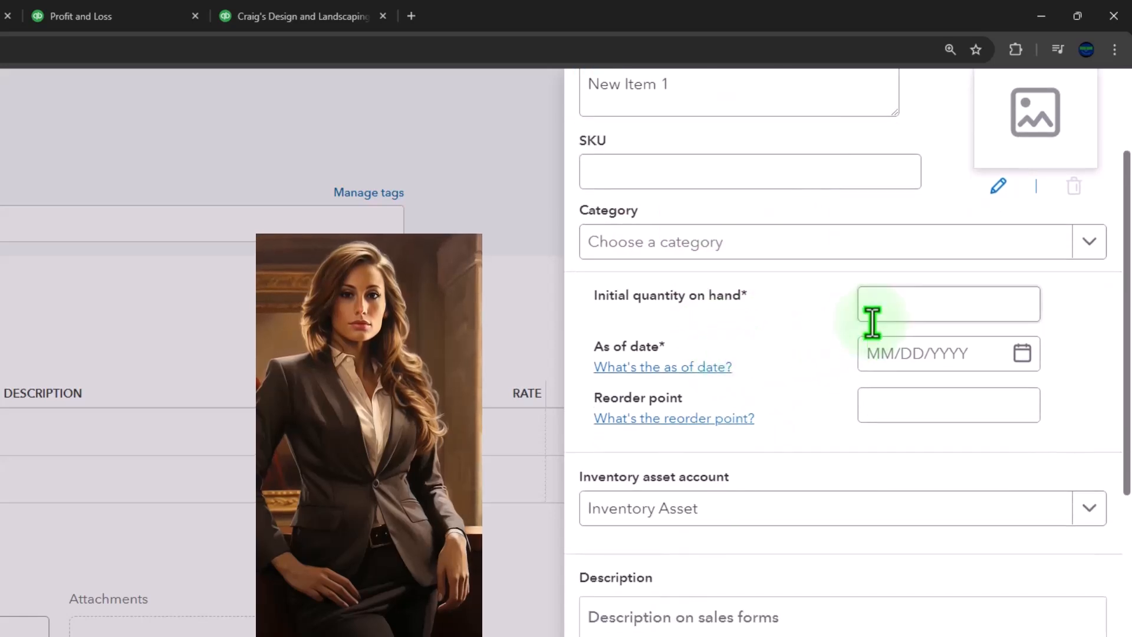
pyautogui.click(872, 319)
pyautogui.click(876, 302)
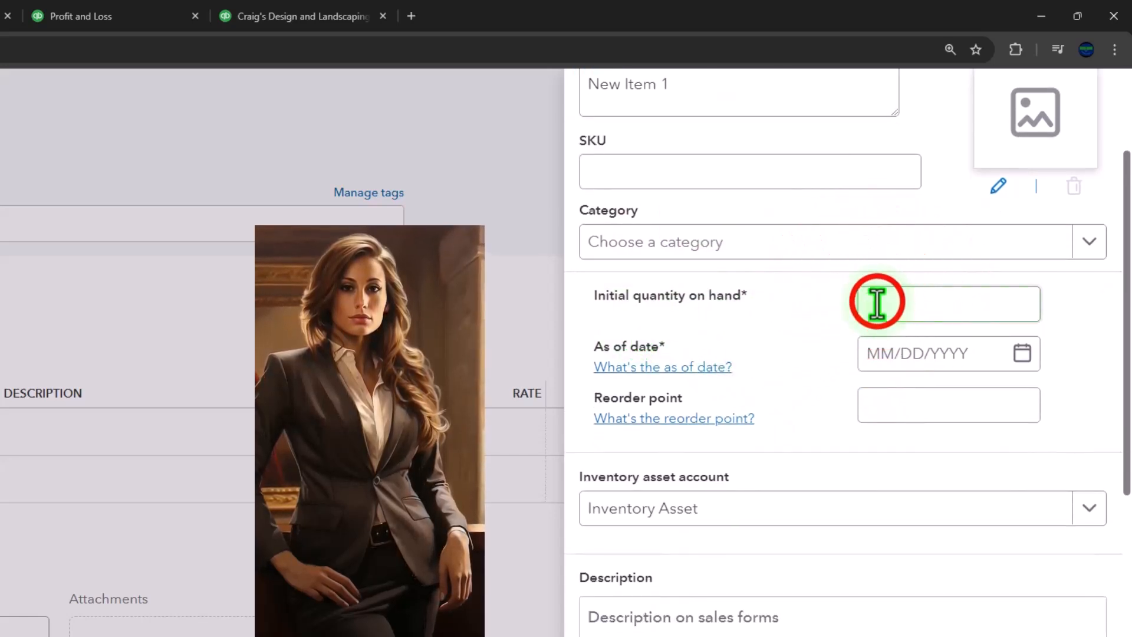
pyautogui.write('0')
pyautogui.press('Tab')
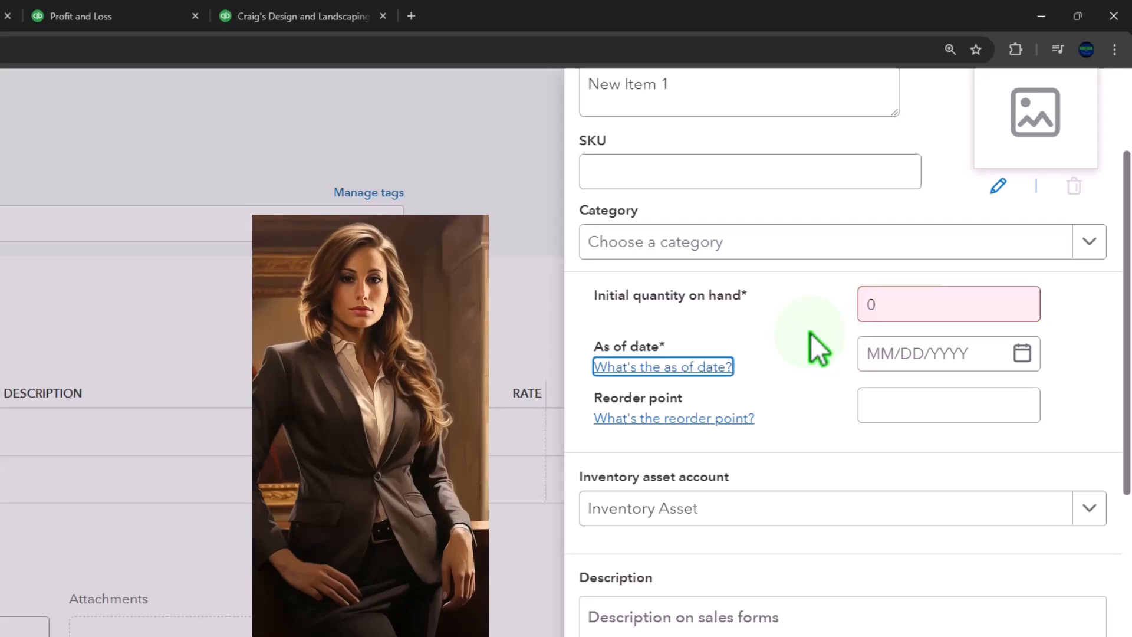
# Step: Set New Item 1's as-of date to 01/01/2025 and its reorder point to 0
pyautogui.press('Tab')
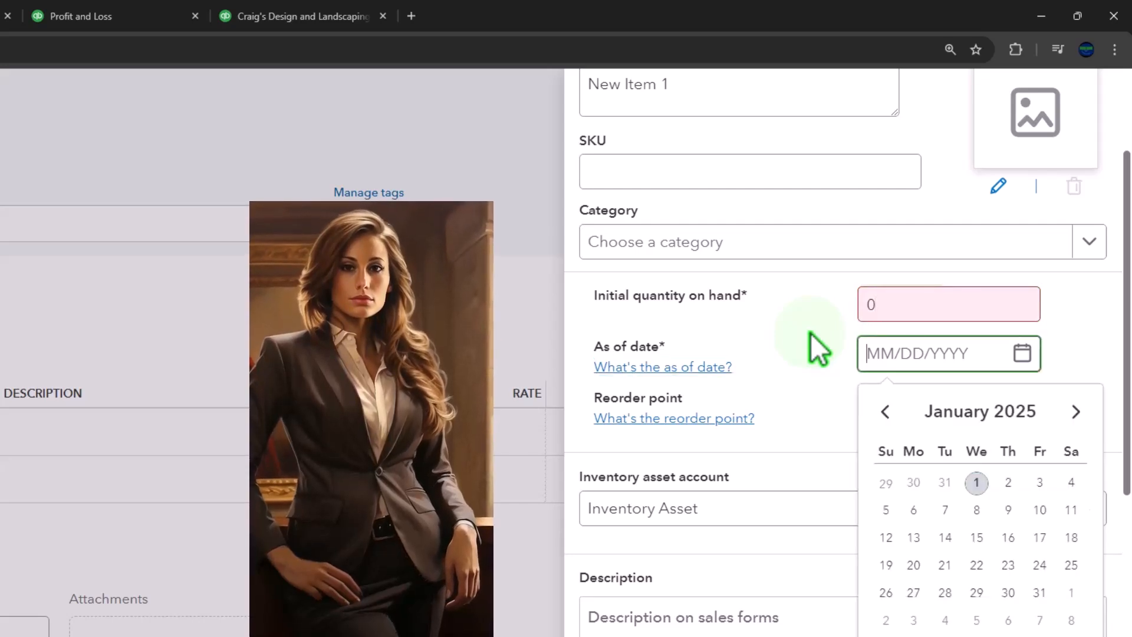
pyautogui.click(984, 494)
pyautogui.click(872, 405)
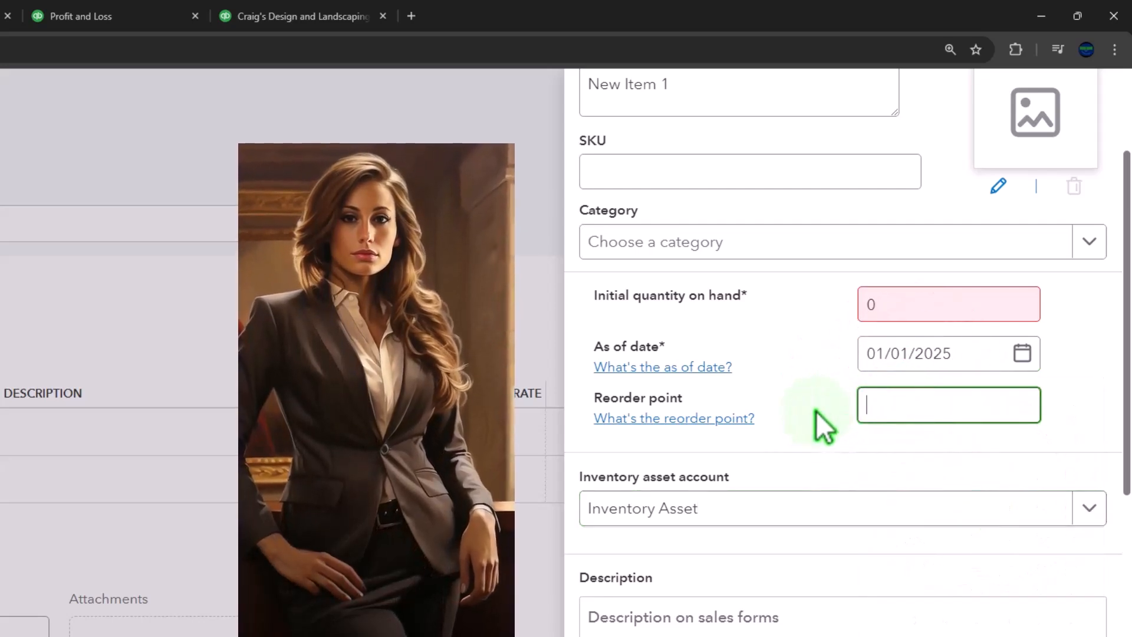
pyautogui.write('0')
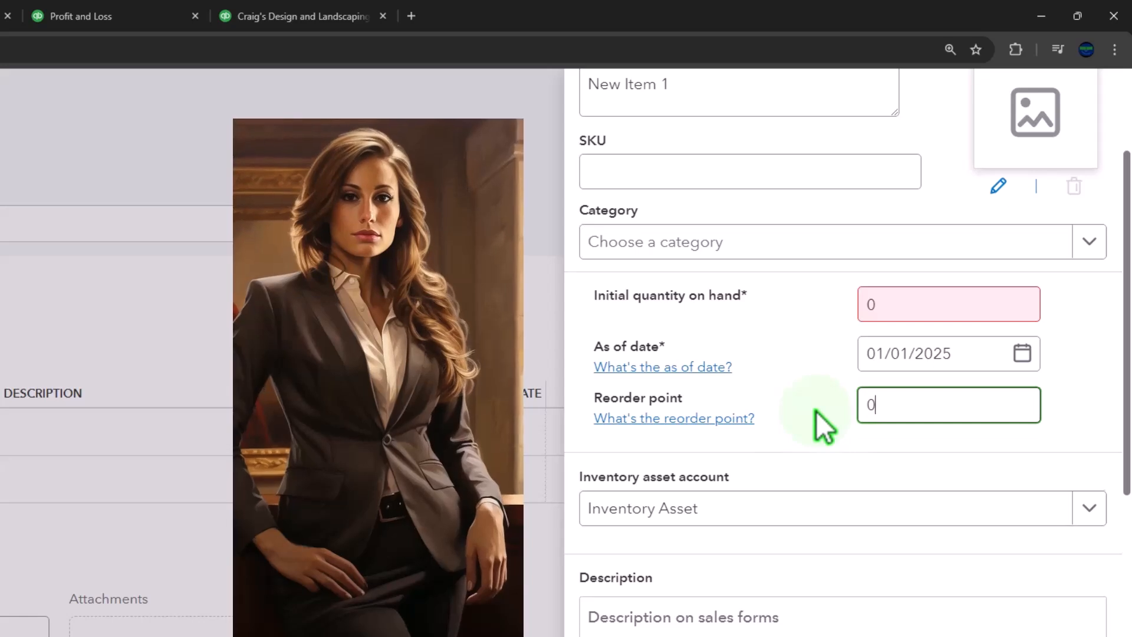
pyautogui.press('Tab')
# Step: Change New Item 1's initial quantity on hand to 1
pyautogui.scroll(-3, 816, 411)
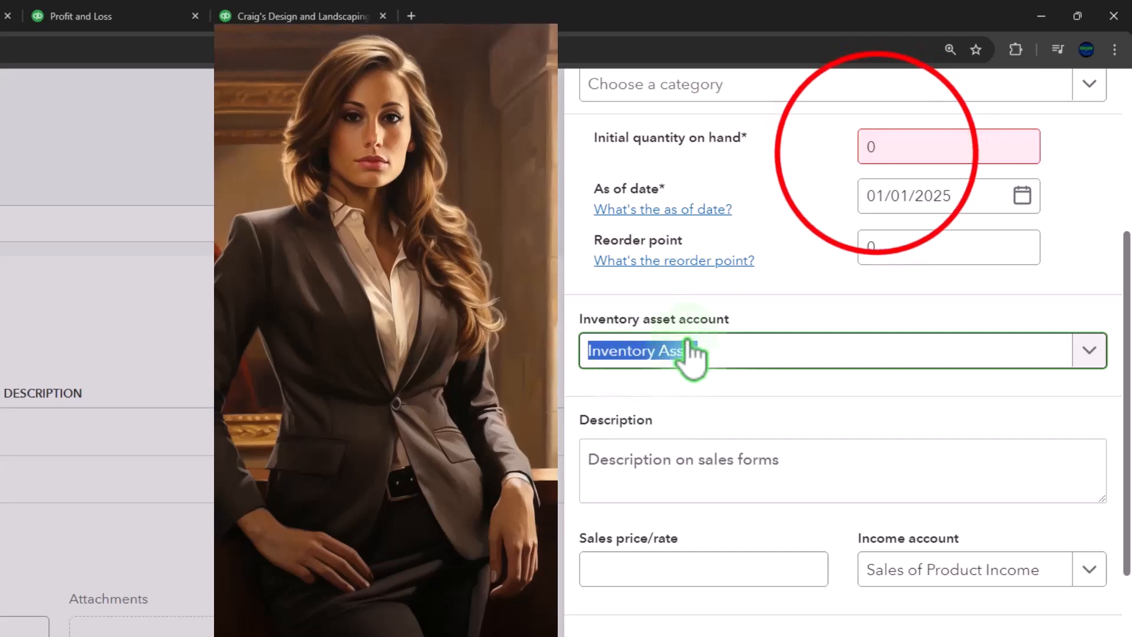
pyautogui.click(876, 148)
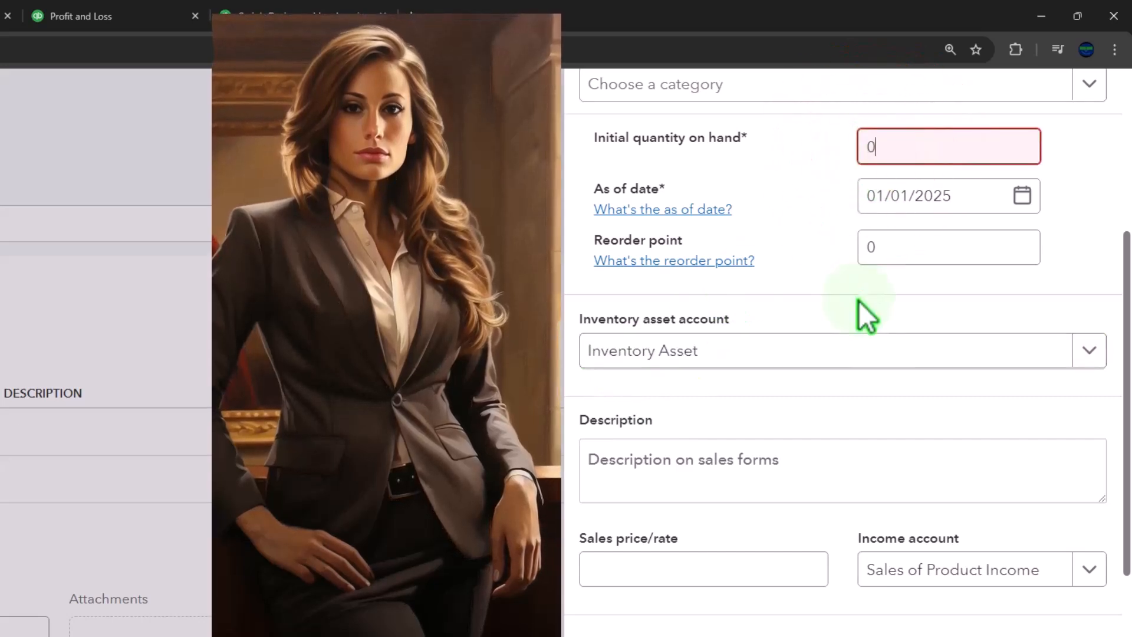
pyautogui.press('BackSpace')
pyautogui.write('1')
pyautogui.press('Tab')
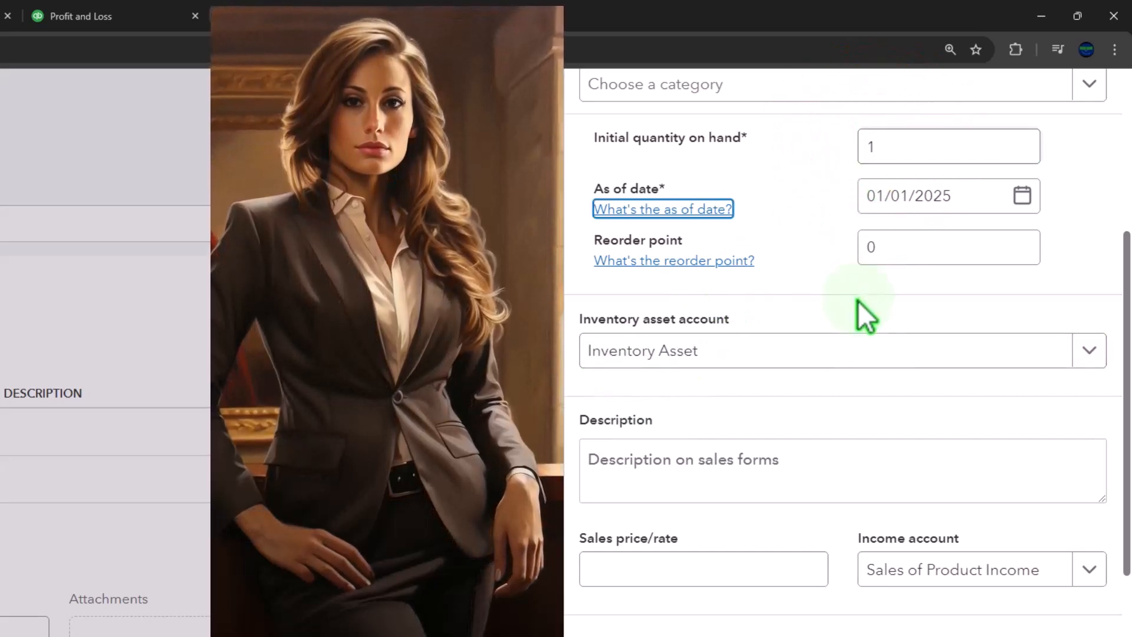
# Step: Set New Item 1's sales price to 100, keeping Sales of Product Income as the income account
pyautogui.scroll(-3, 802, 457)
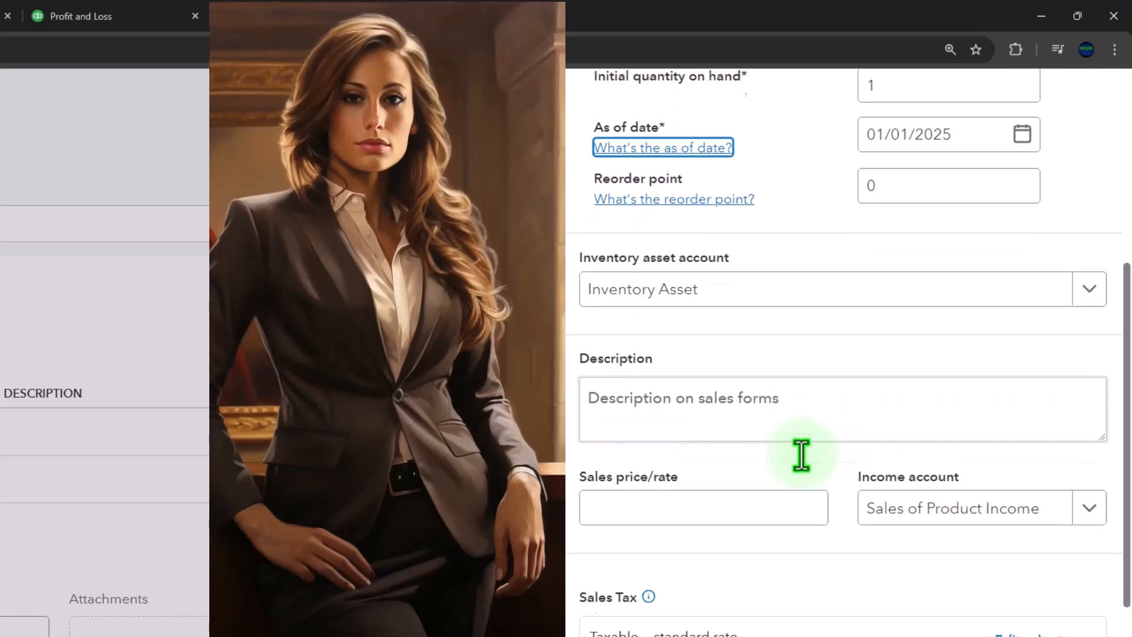
pyautogui.click(649, 417)
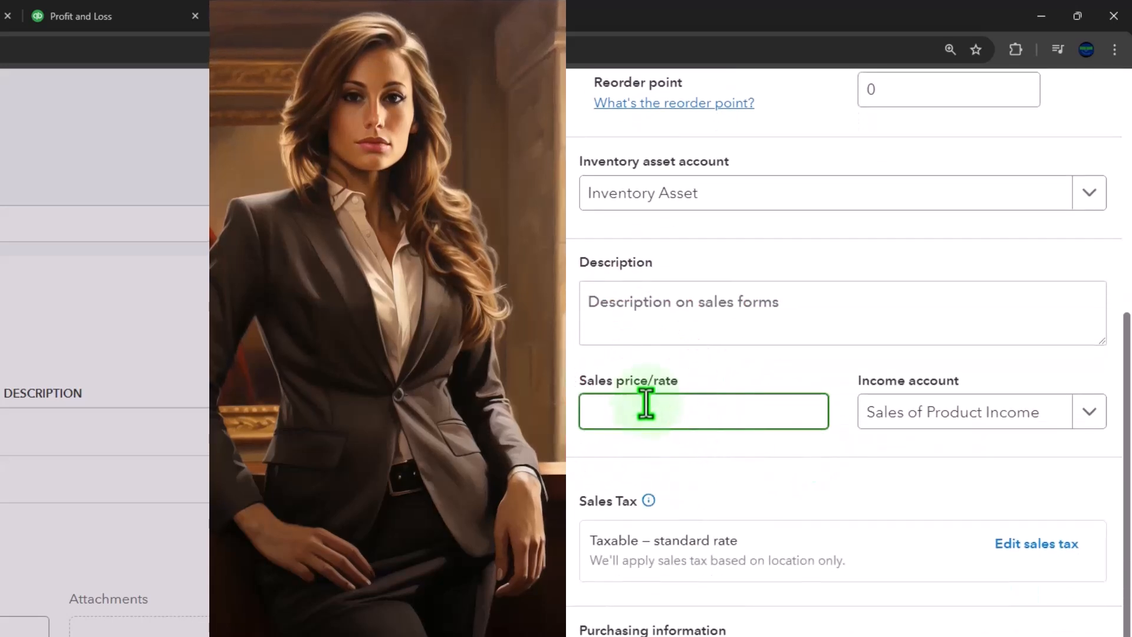
pyautogui.press('Tab')
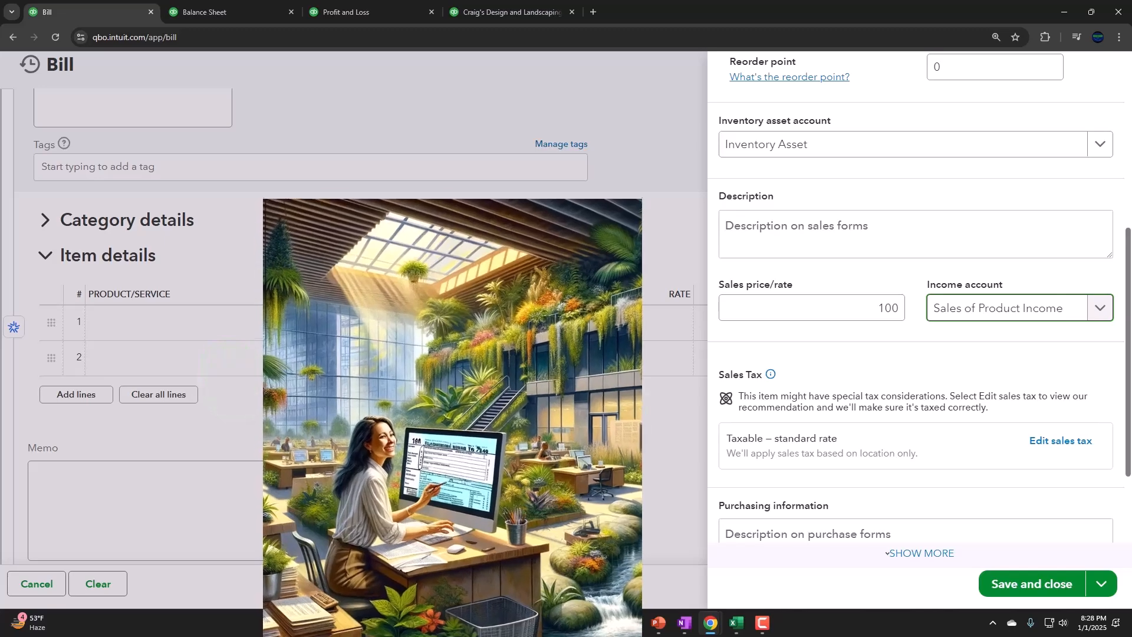
pyautogui.scroll(-2, 888, 365)
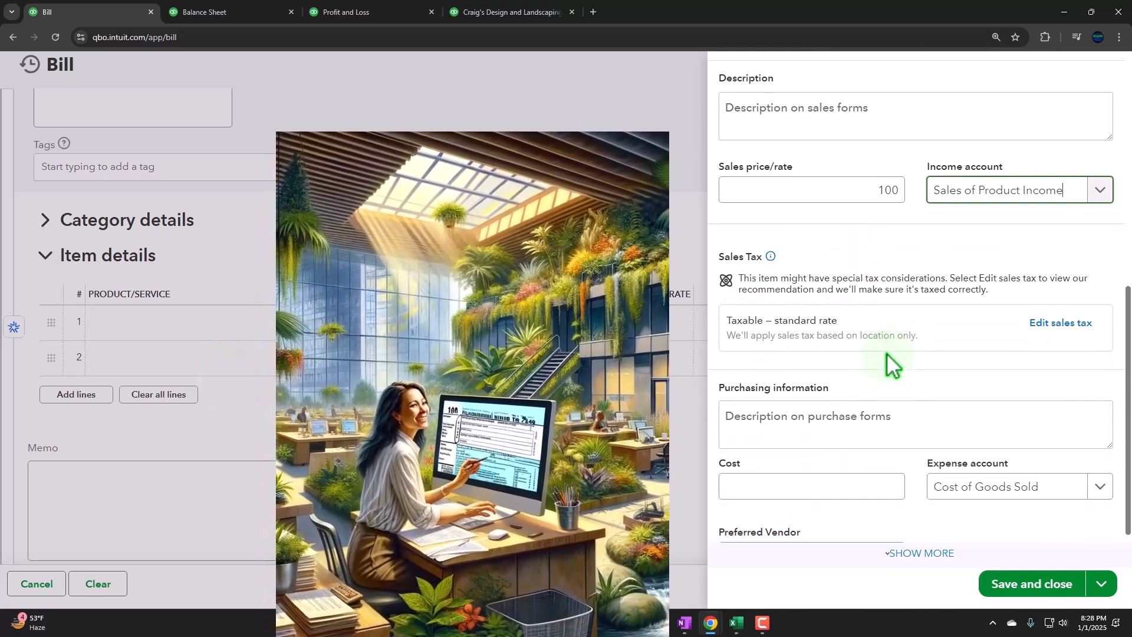
pyautogui.scroll(-1, 886, 351)
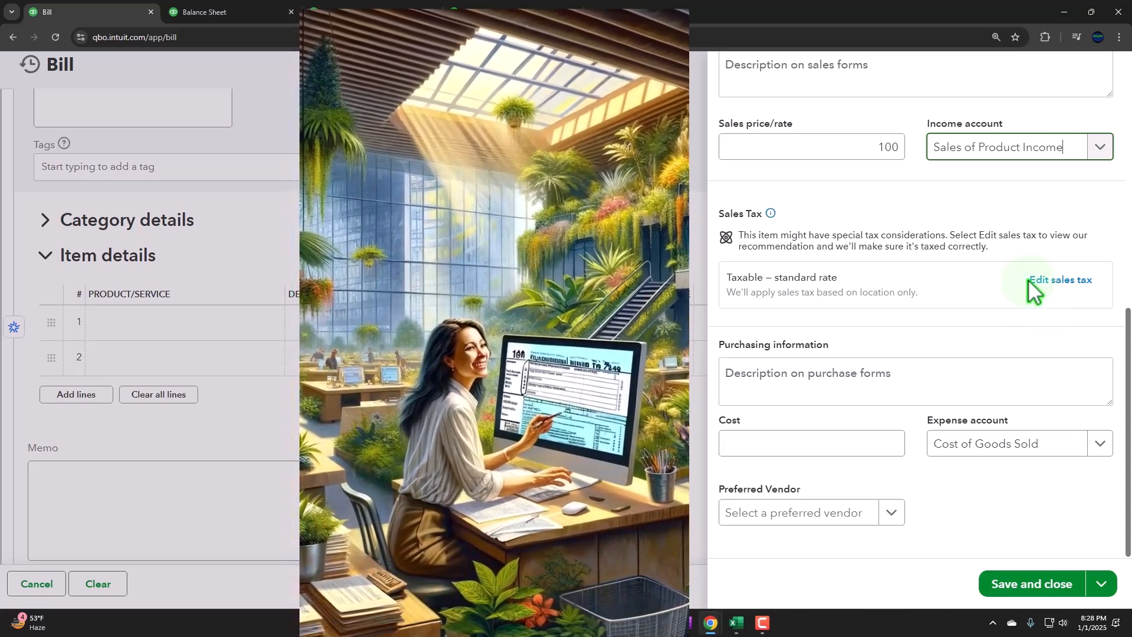
# Step: Enter "Inventory Item 1" as both the sales description and the purchasing description of the new item
pyautogui.click(811, 381)
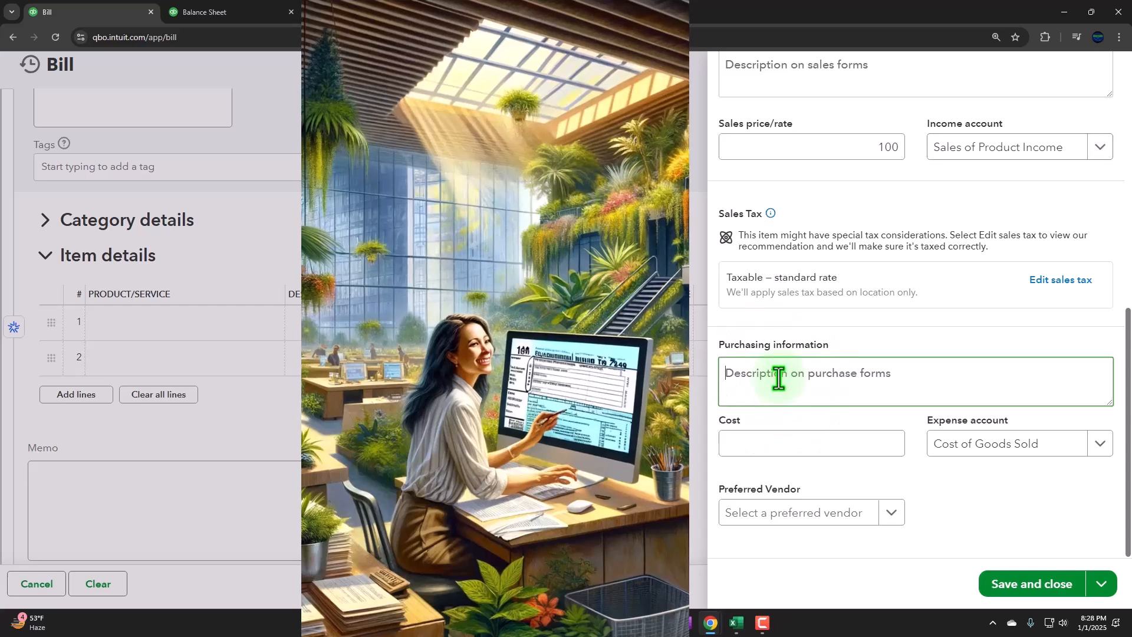
pyautogui.scroll(2, 779, 385)
pyautogui.click(766, 187)
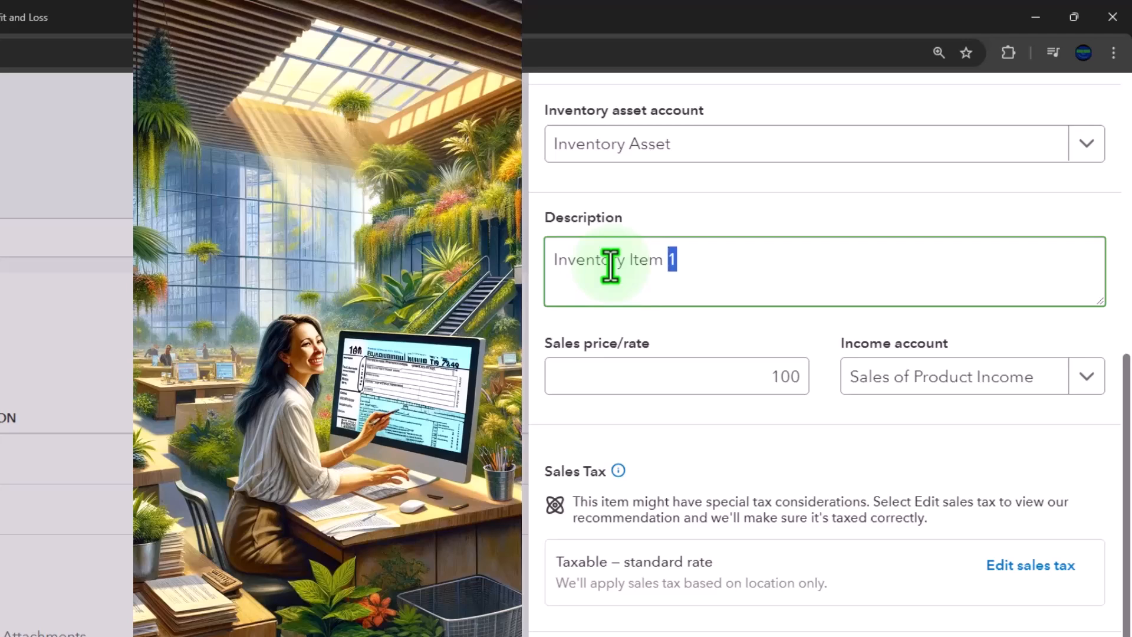
pyautogui.scroll(-3, 678, 354)
pyautogui.click(758, 425)
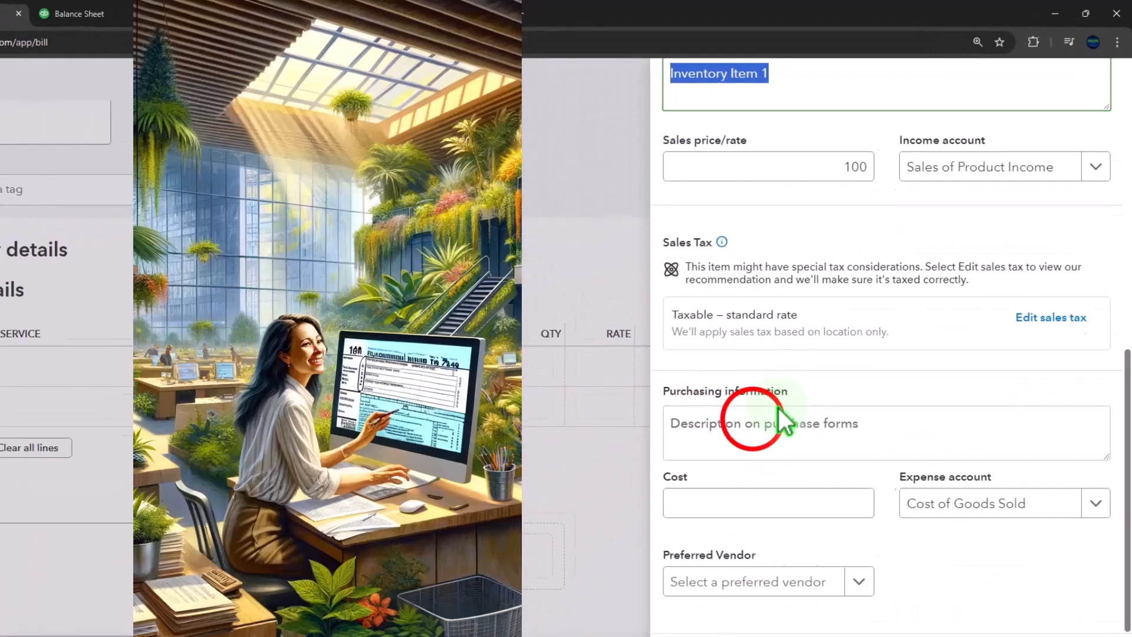
pyautogui.write('Inventory Item 1')
# Step: Set the item's purchase cost to 60, keeping Cost of Goods Sold as the expense account
pyautogui.click(787, 443)
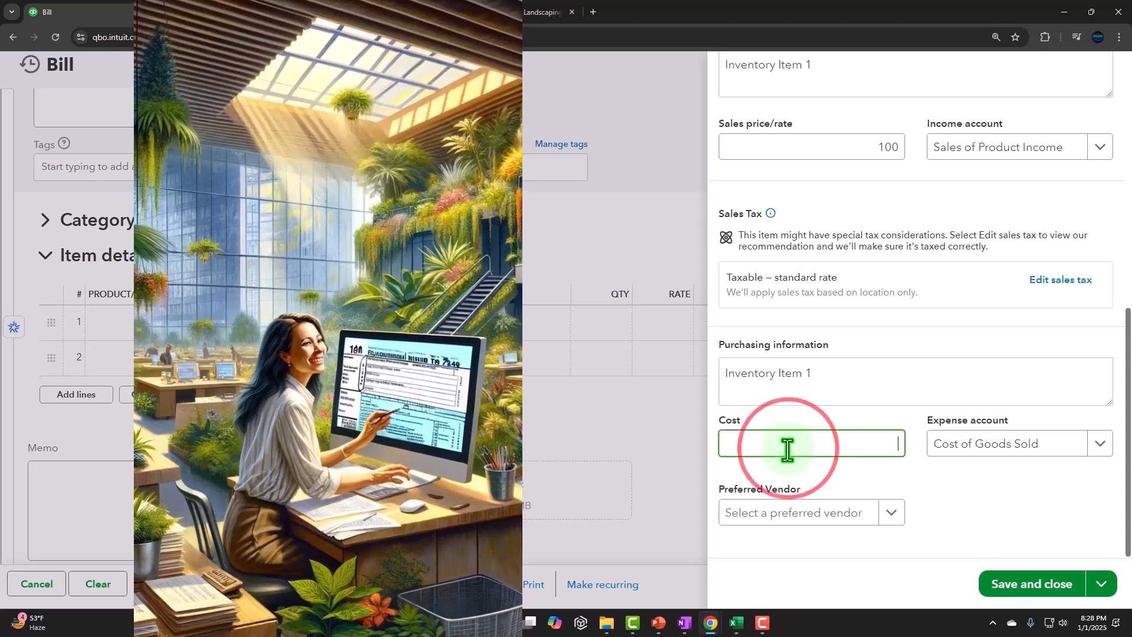
pyautogui.write('60')
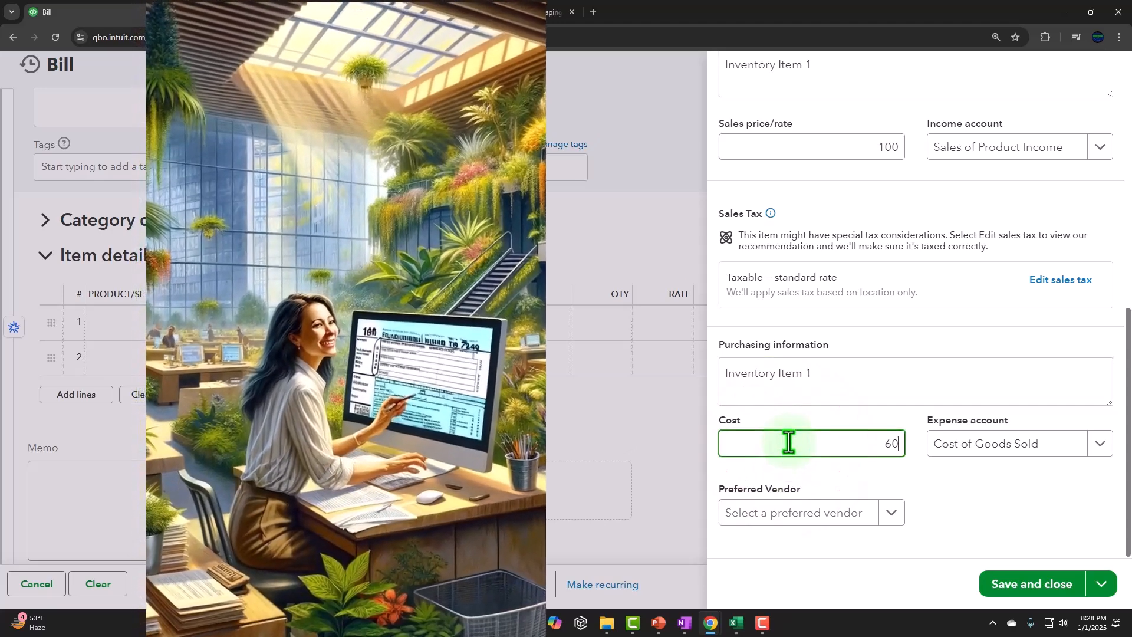
pyautogui.press('Tab')
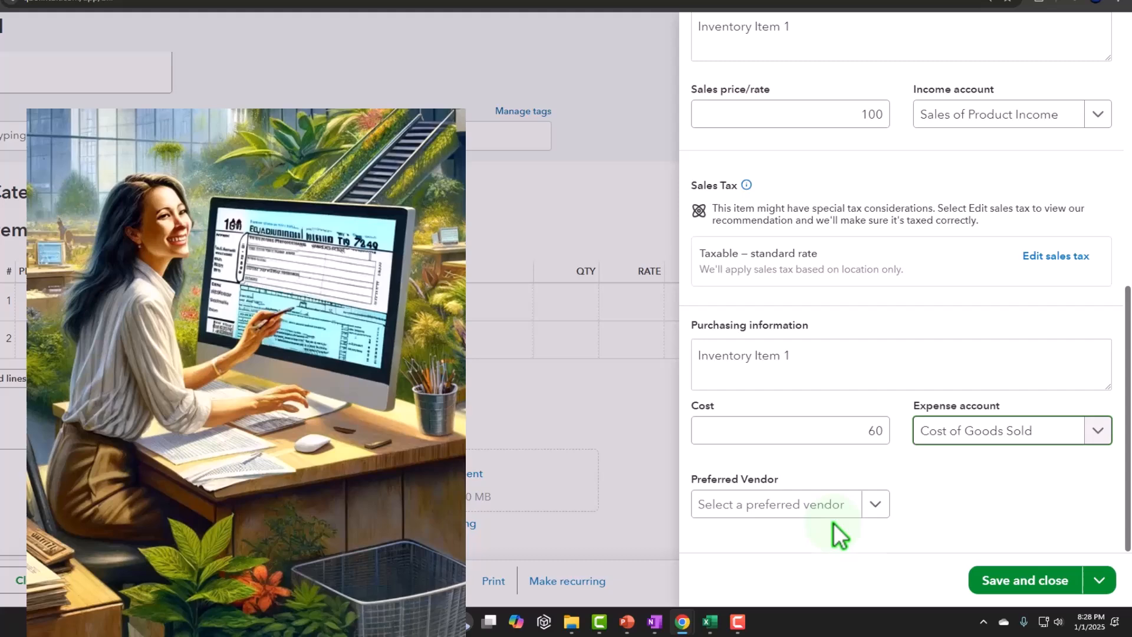
# Step: Choose Vendor 1 as the item's preferred vendor and save the new inventory item
pyautogui.click(799, 515)
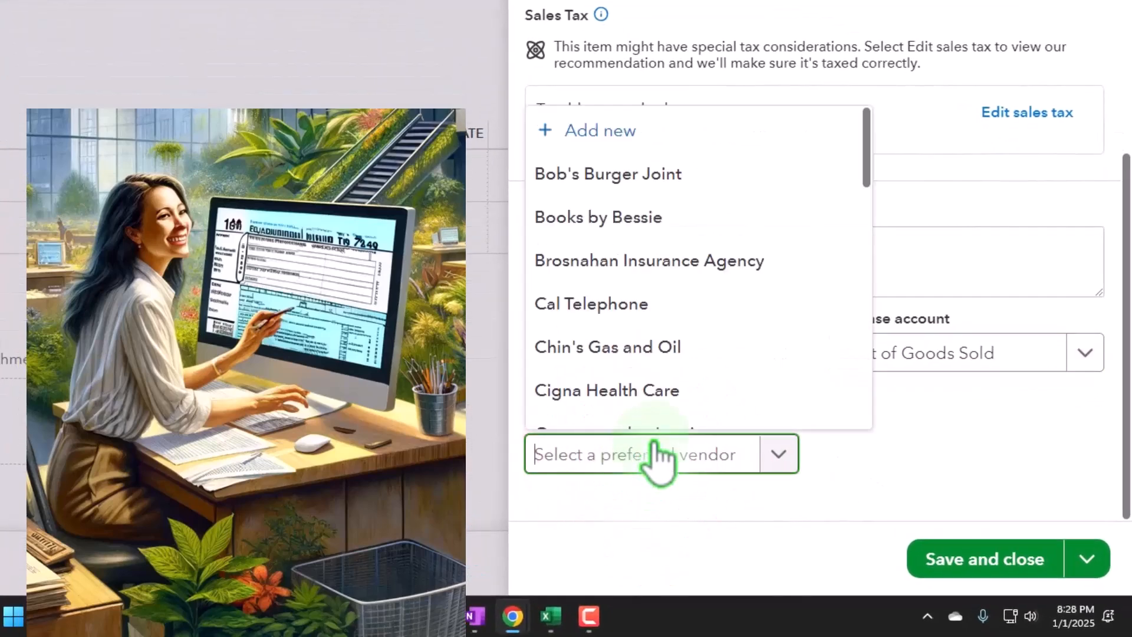
pyautogui.write('ven')
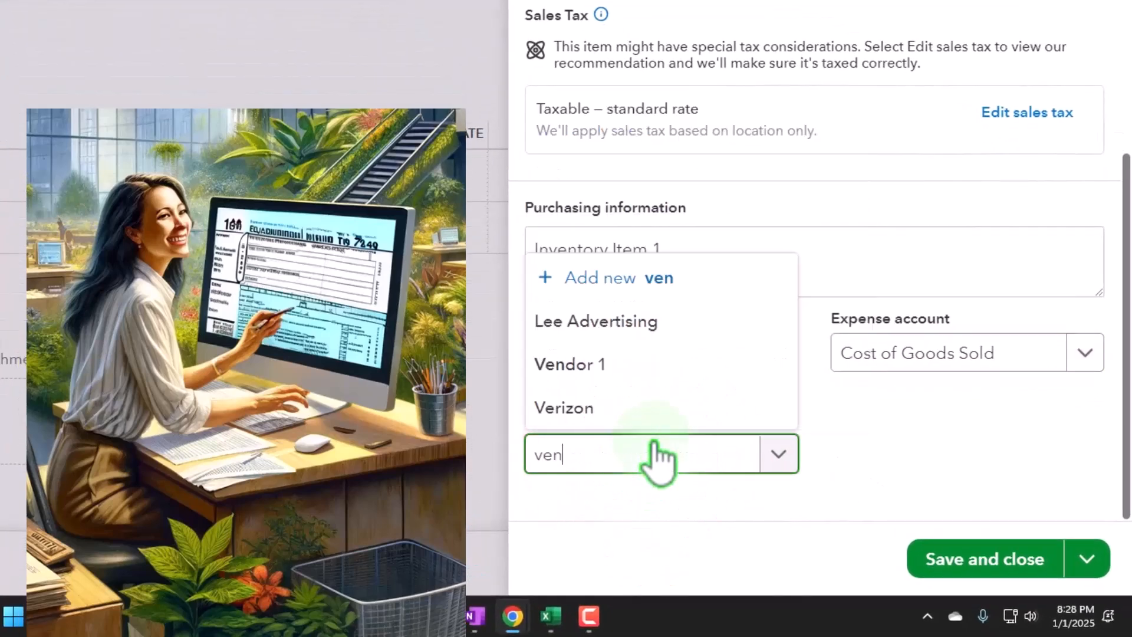
pyautogui.click(607, 406)
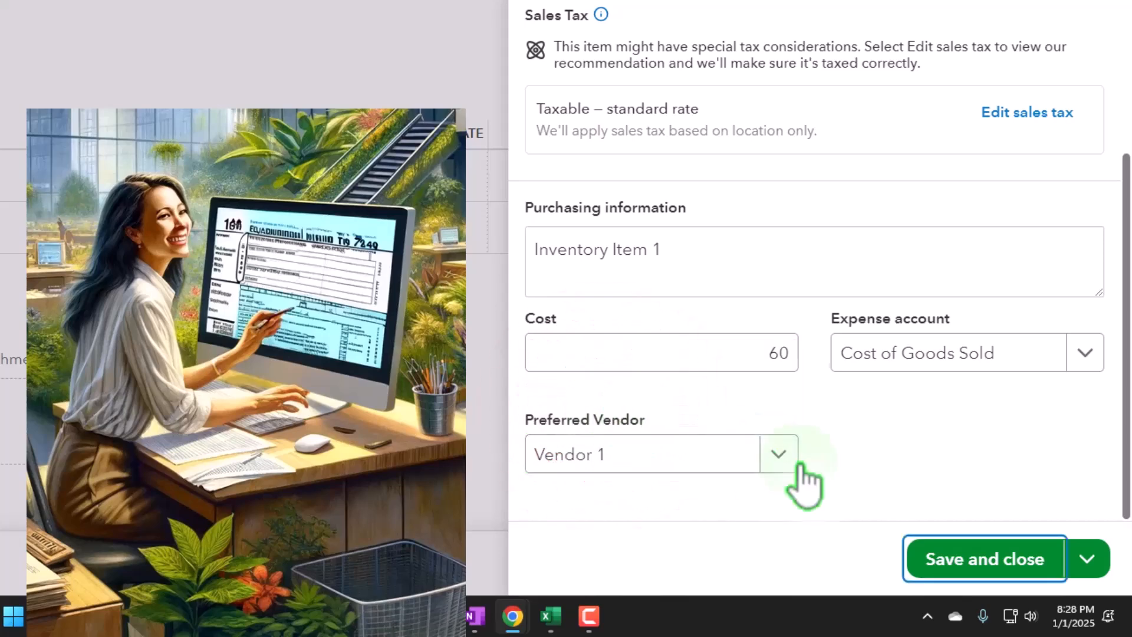
pyautogui.click(982, 572)
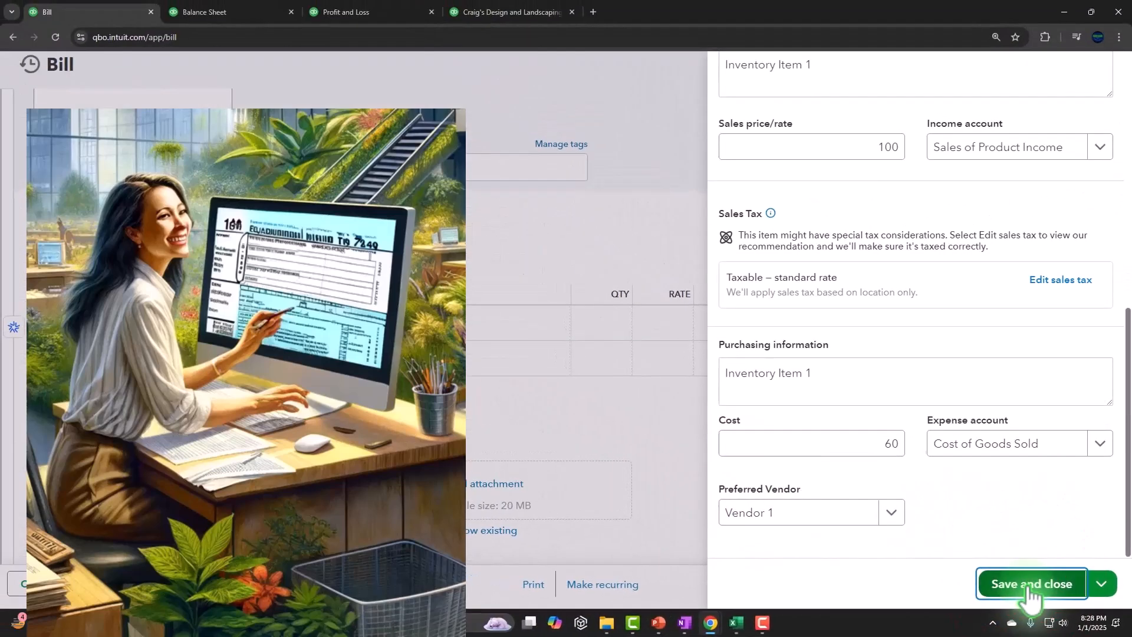
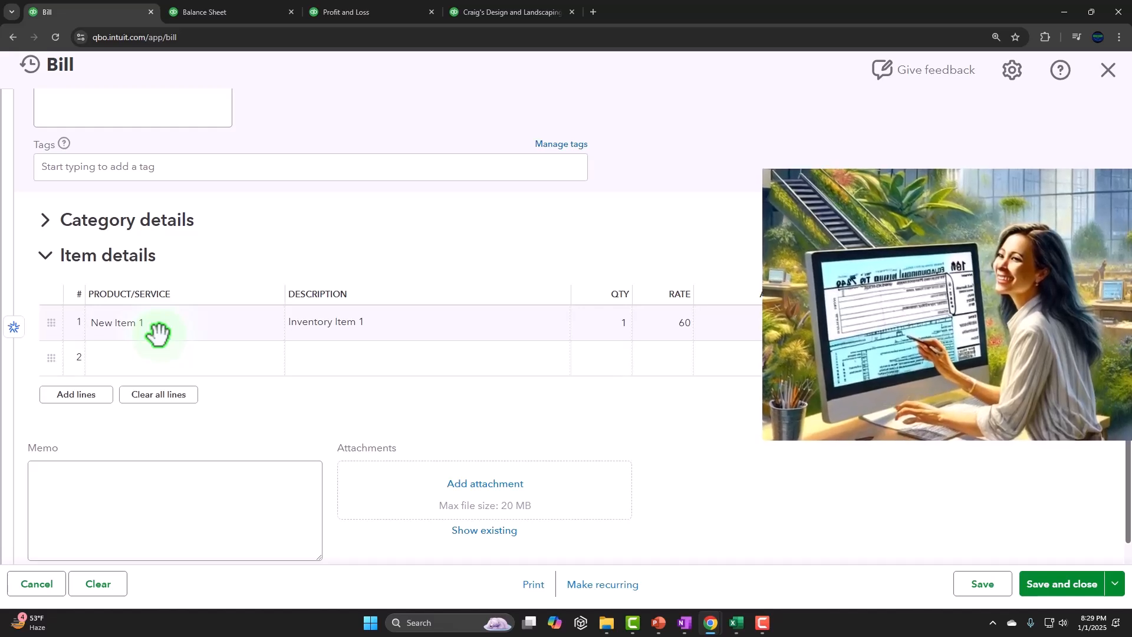
# Step: Review the Vendor 1 bill with its New Item 1 line, and save and close it
pyautogui.scroll(3, 158, 333)
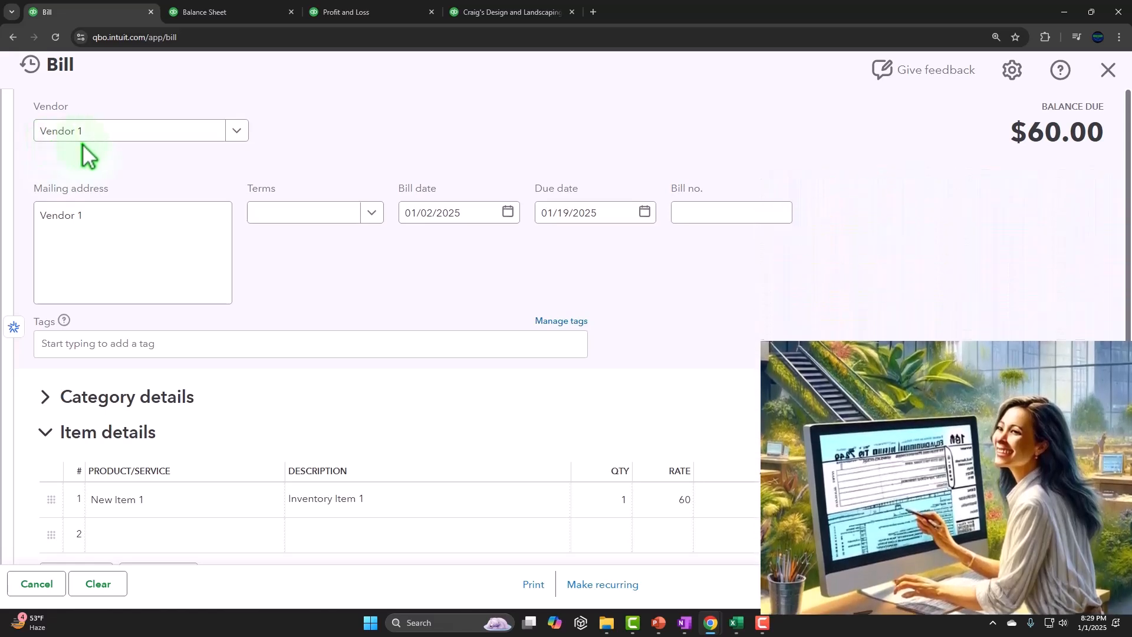
pyautogui.scroll(-3, 161, 452)
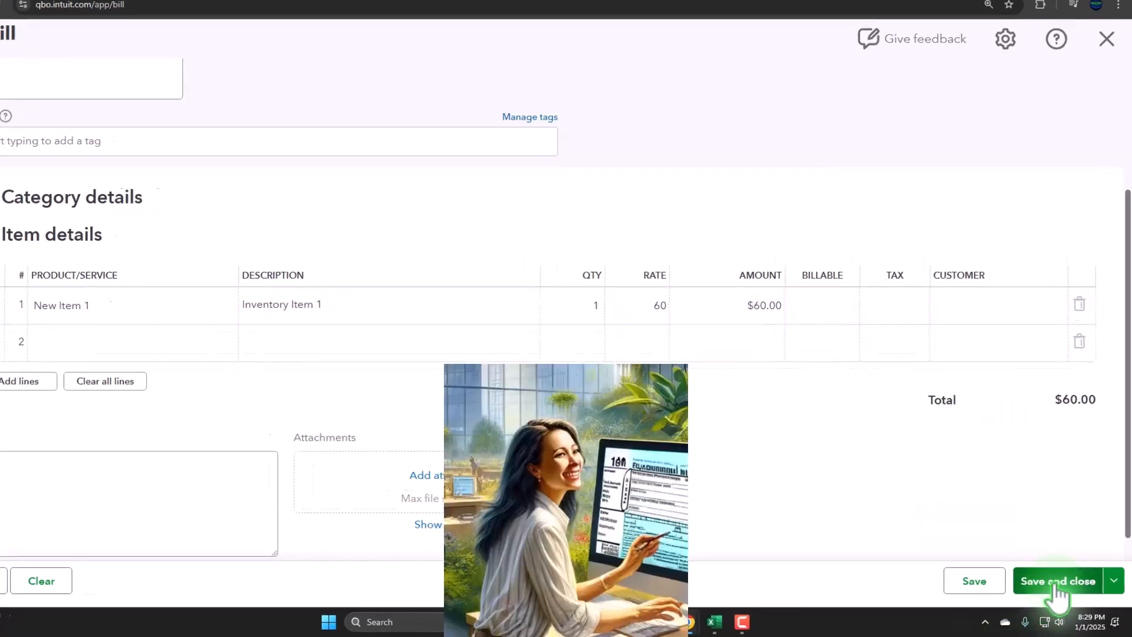
pyautogui.click(1042, 573)
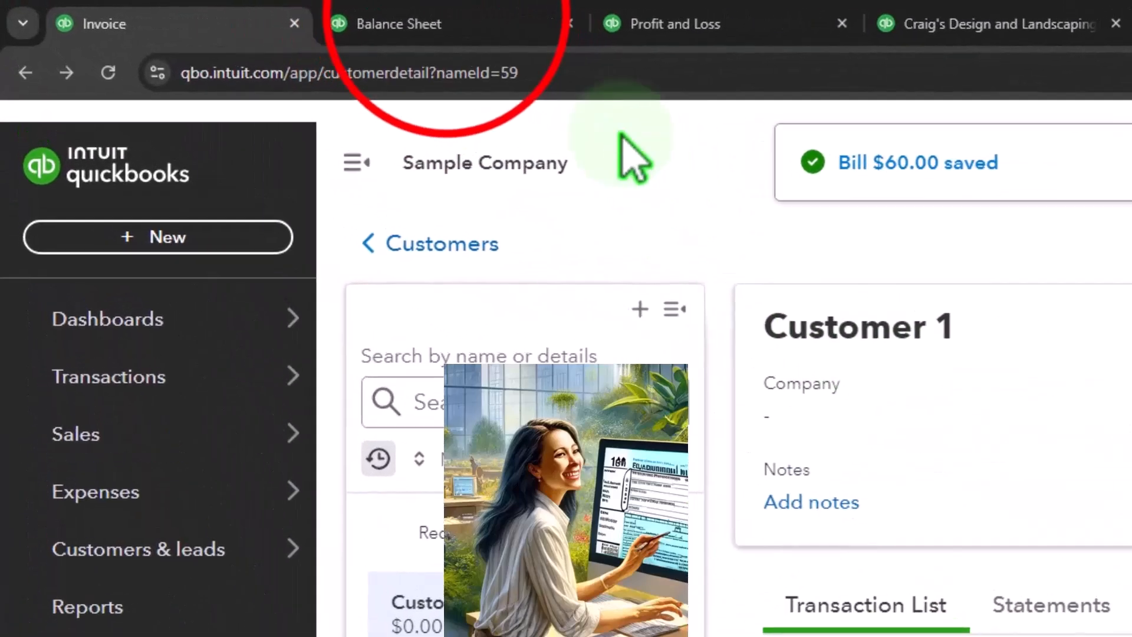
# Step: Switch to the Balance Sheet report and rerun it to include the new bill
pyautogui.click(399, 23)
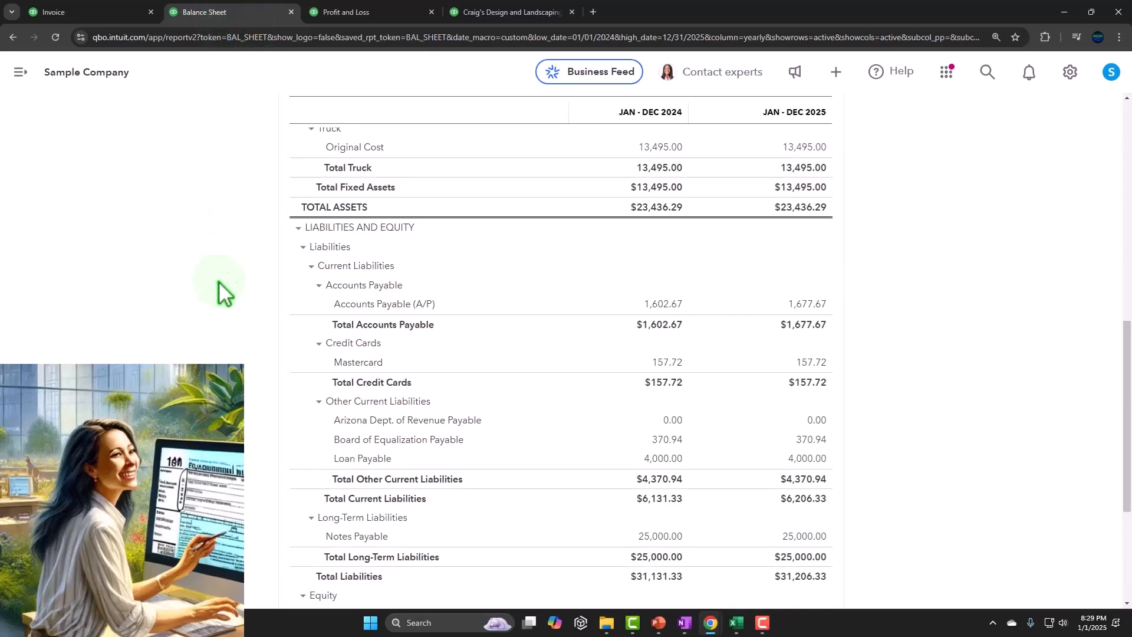
pyautogui.scroll(5, 217, 281)
pyautogui.scroll(5, 217, 282)
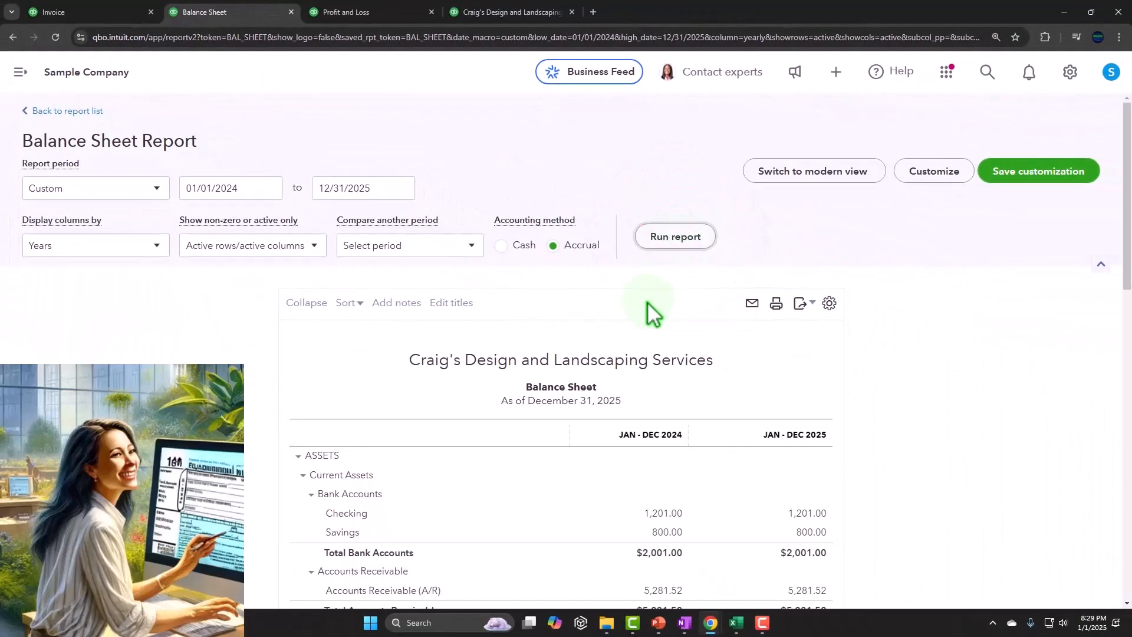
# Step: Open the transactions behind the 2025 Accounts Payable balance and inspect the Vendor 1 bill listed there
pyautogui.scroll(-10, 646, 302)
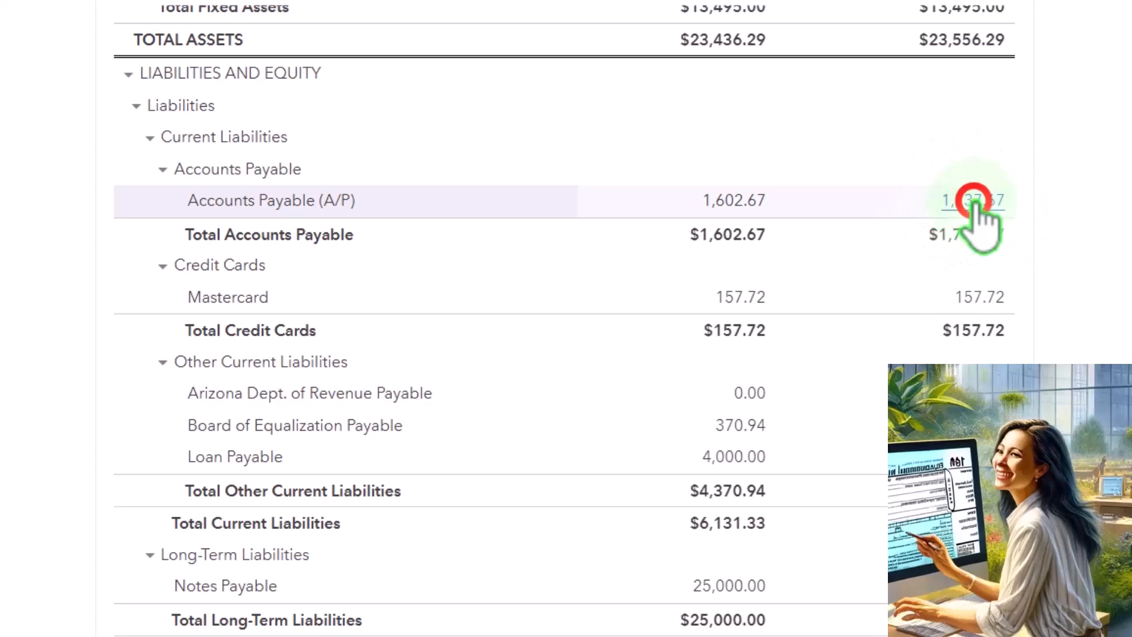
pyautogui.click(976, 202)
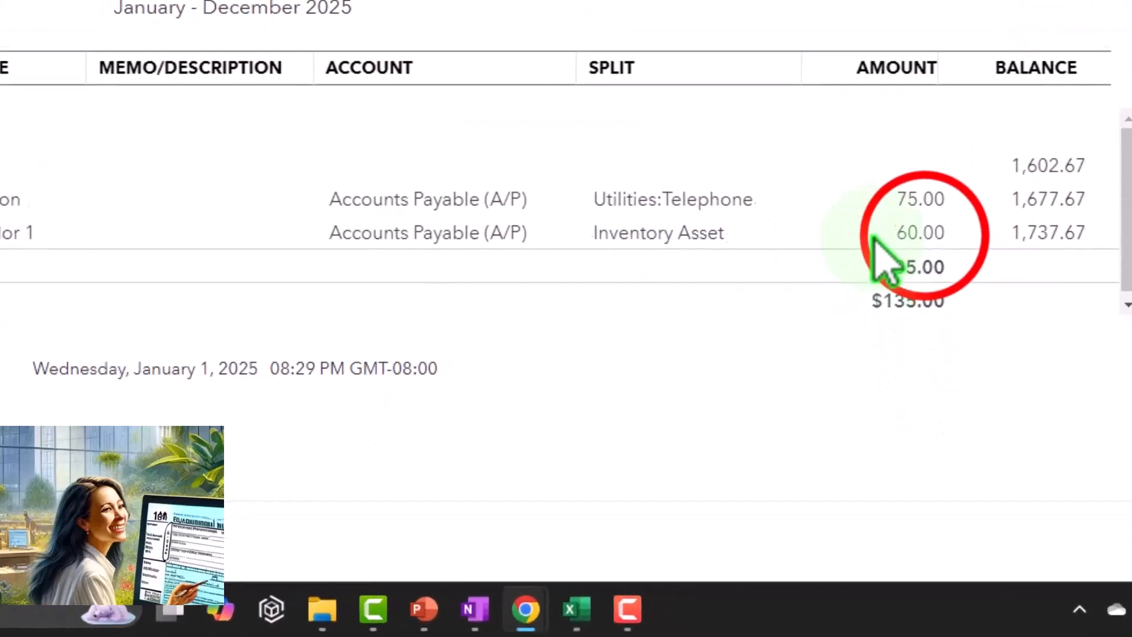
pyautogui.click(913, 394)
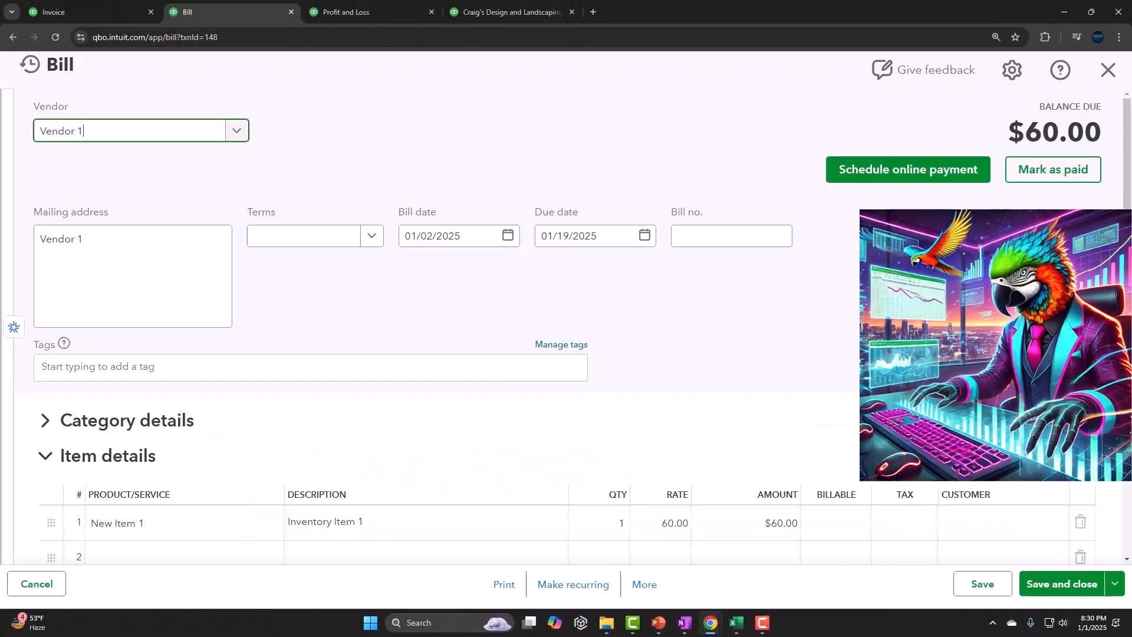
pyautogui.scroll(-3, 847, 412)
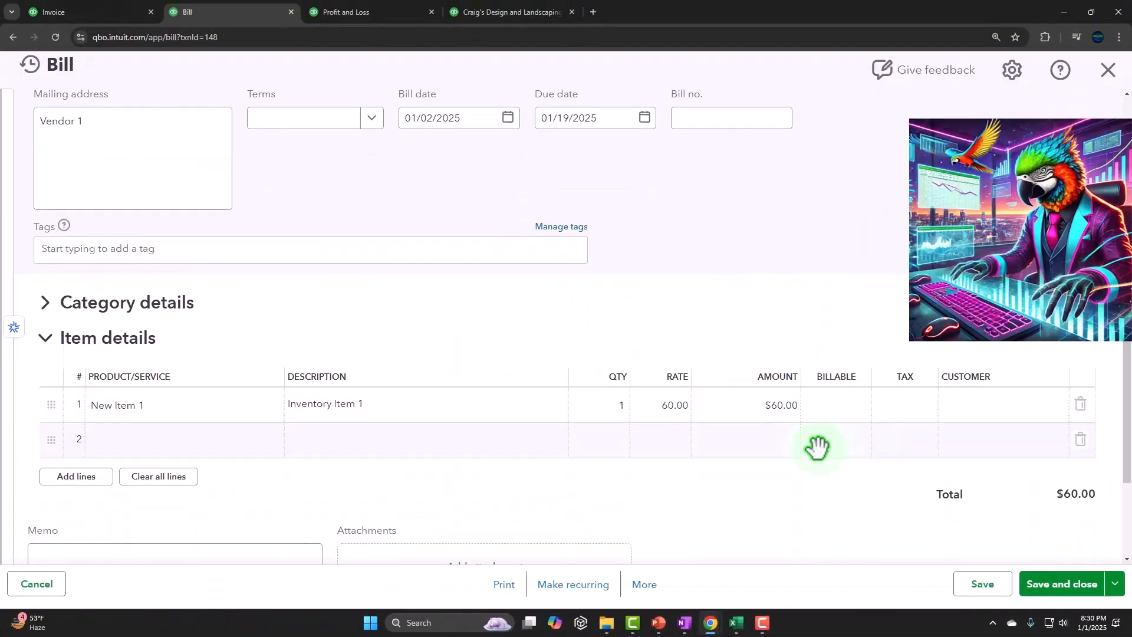
pyautogui.scroll(3, 813, 447)
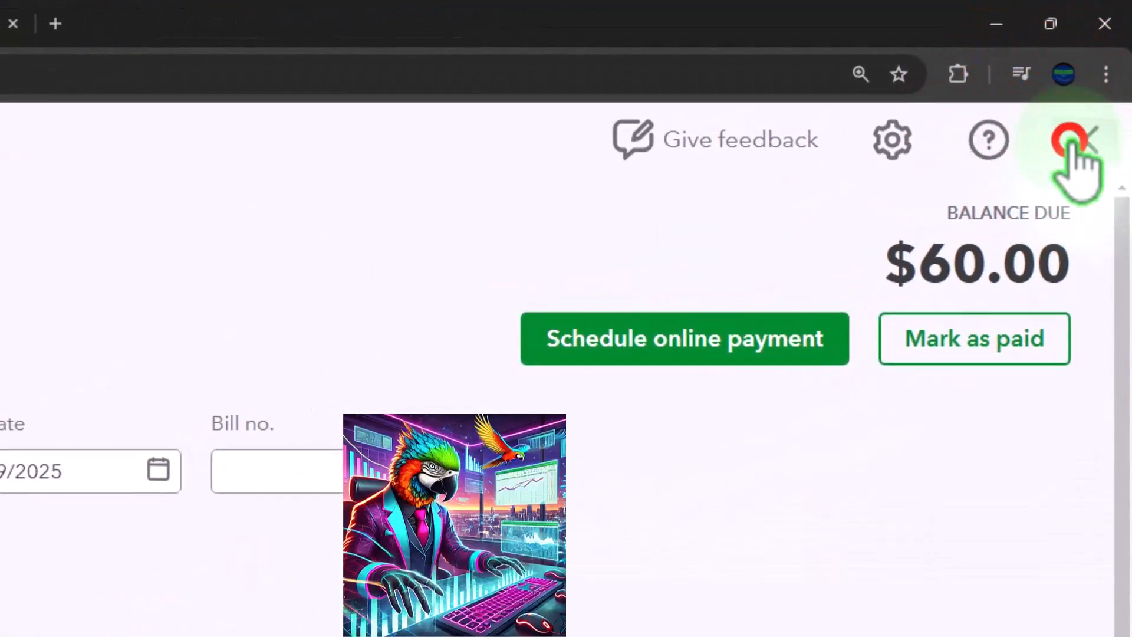
# Step: Close the bill, return to the Balance Sheet and open the transactions behind the 2025 Inventory Asset balance
pyautogui.click(1094, 110)
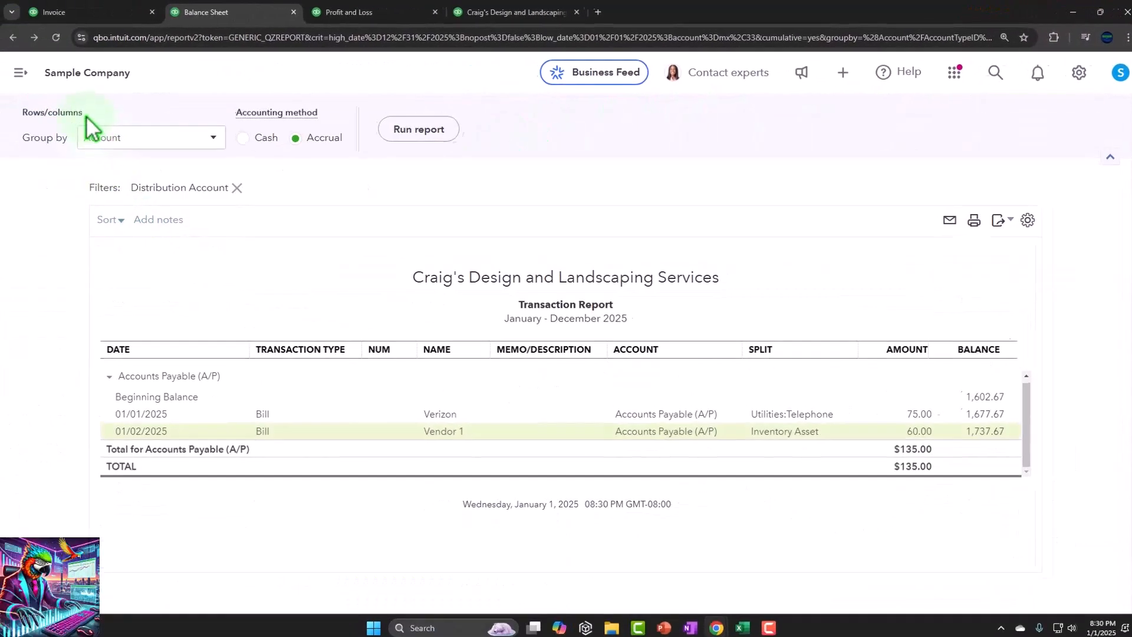
pyautogui.scroll(2, 89, 126)
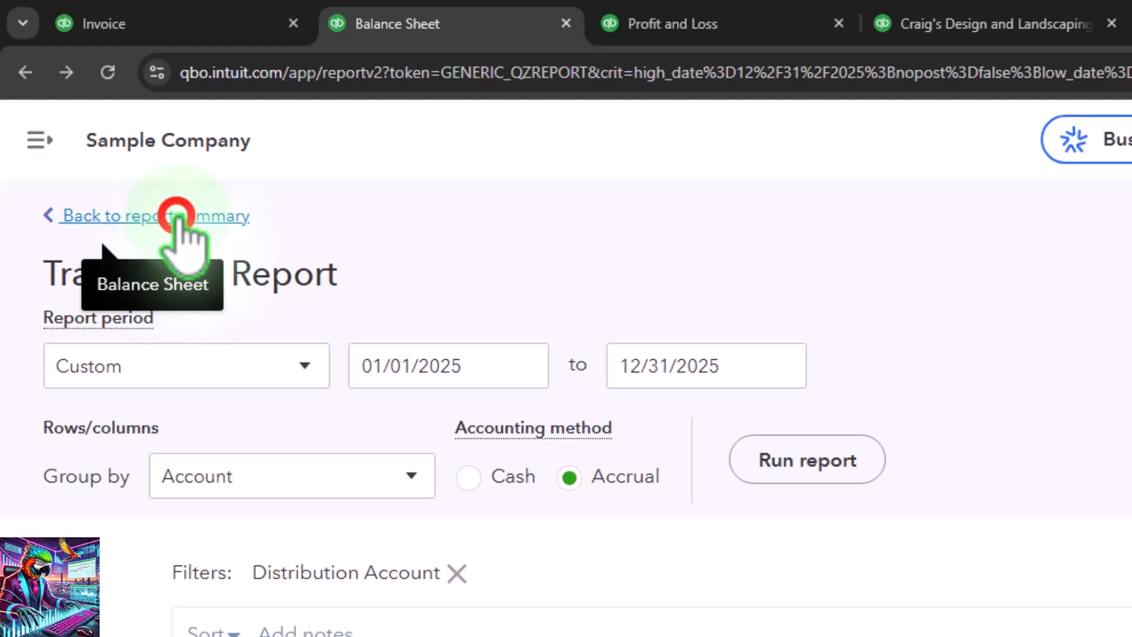
pyautogui.click(177, 217)
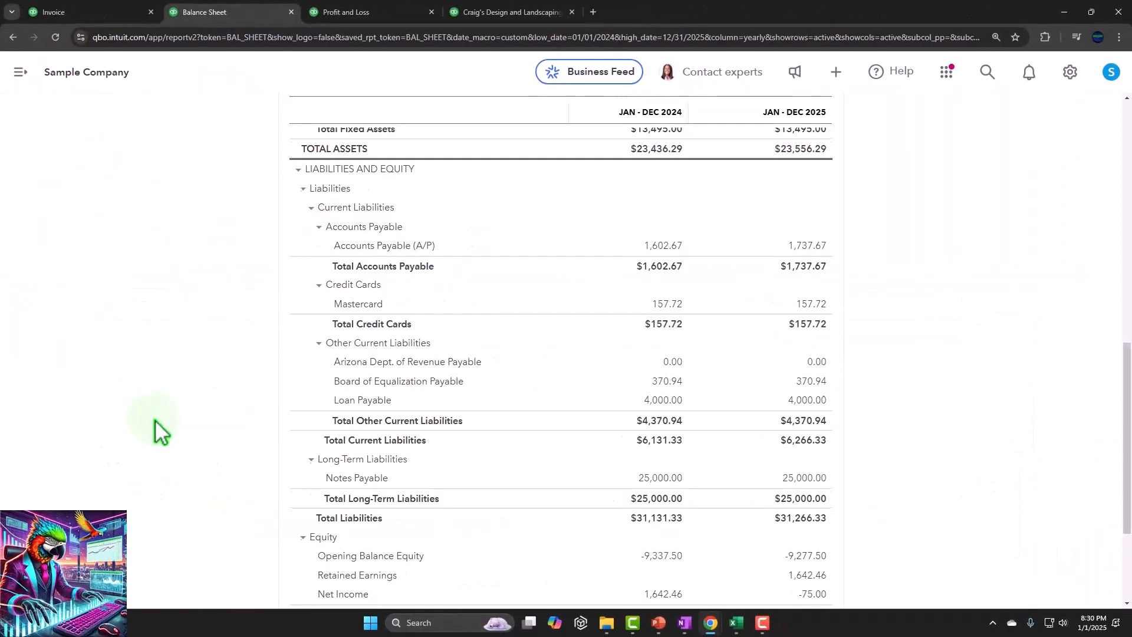
pyautogui.scroll(7, 155, 419)
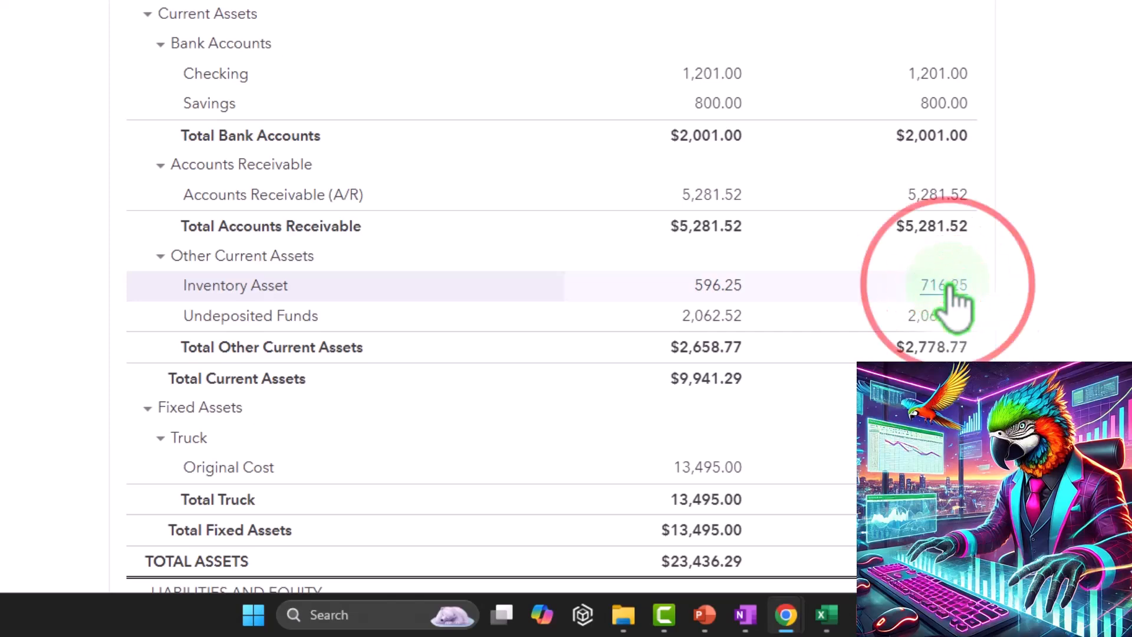
pyautogui.click(947, 287)
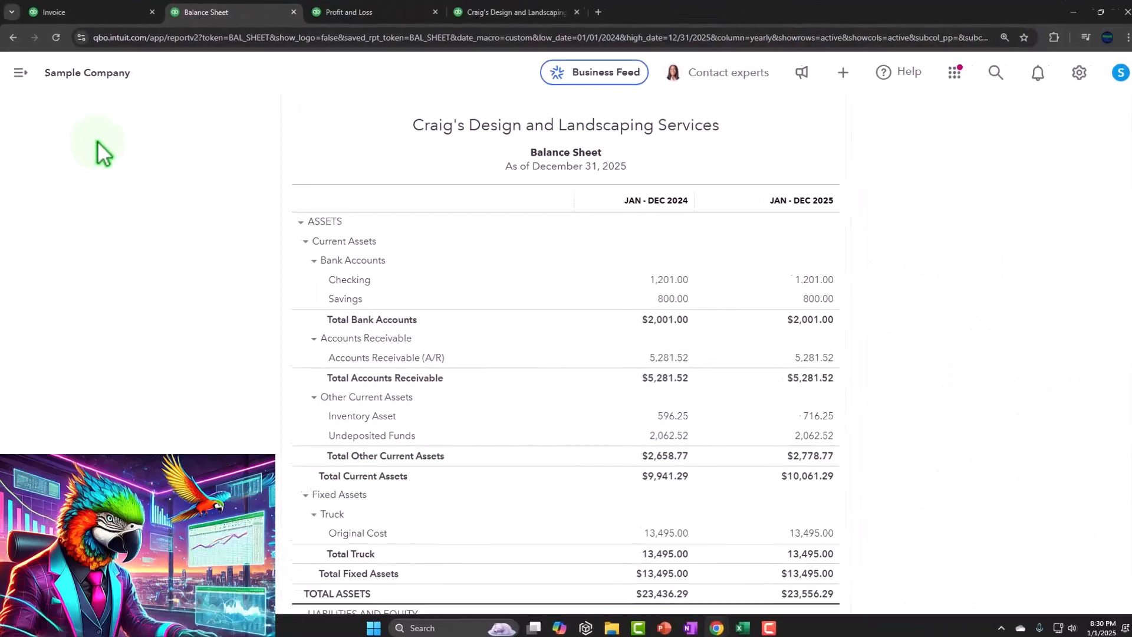
# Step: Open the list of unpaid bills under Expenses and locate the Vendor 1 bill
pyautogui.click(172, 17)
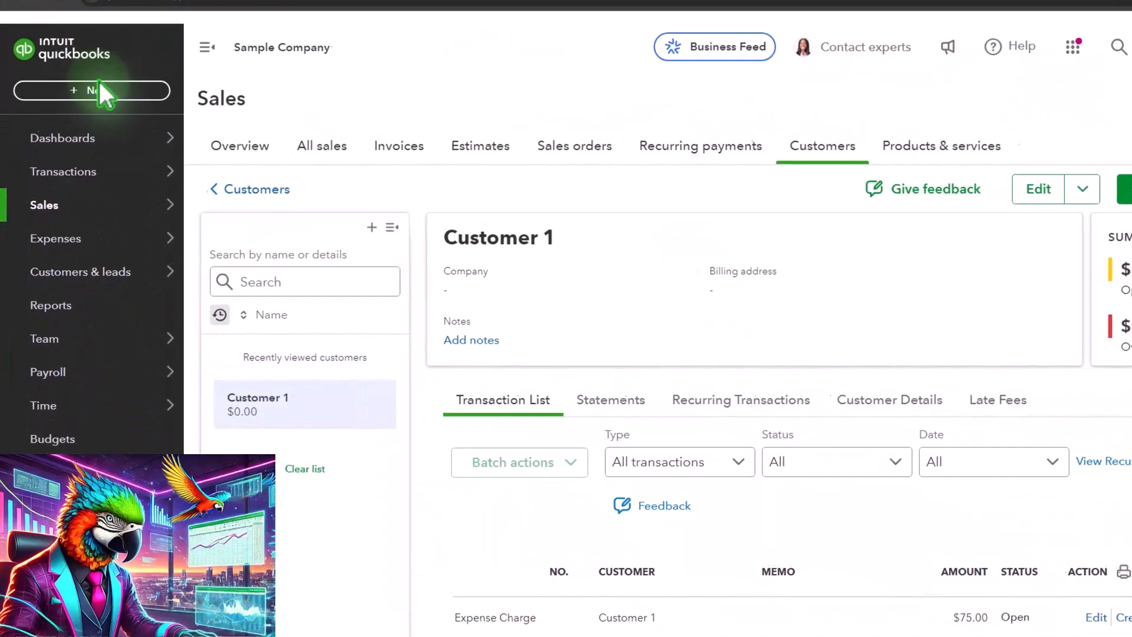
pyautogui.click(64, 236)
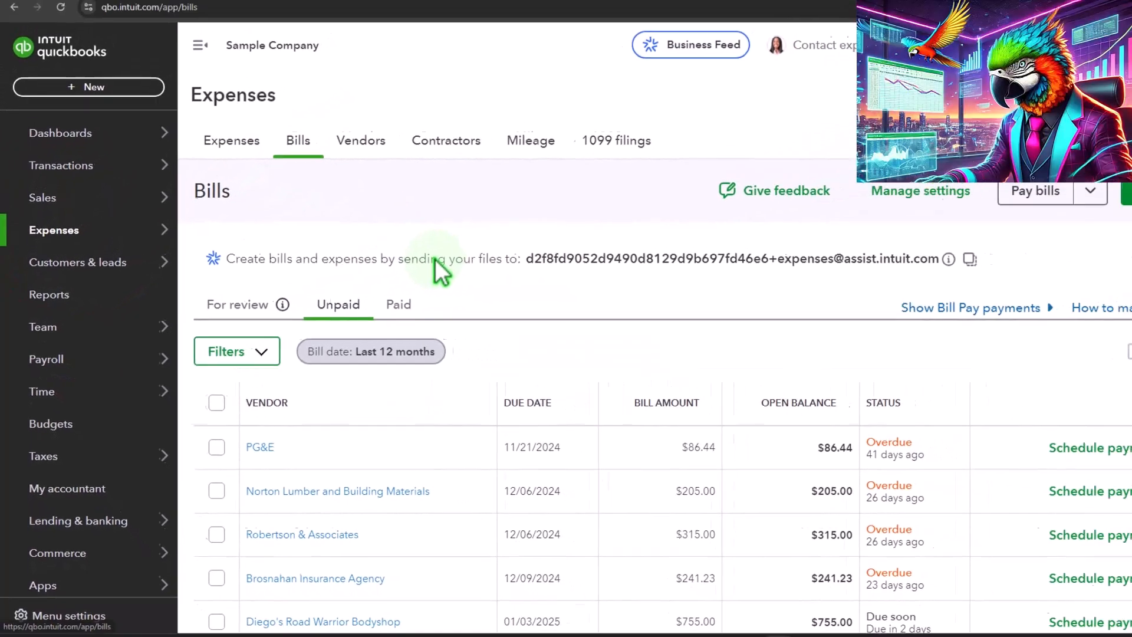
pyautogui.scroll(-1, 547, 254)
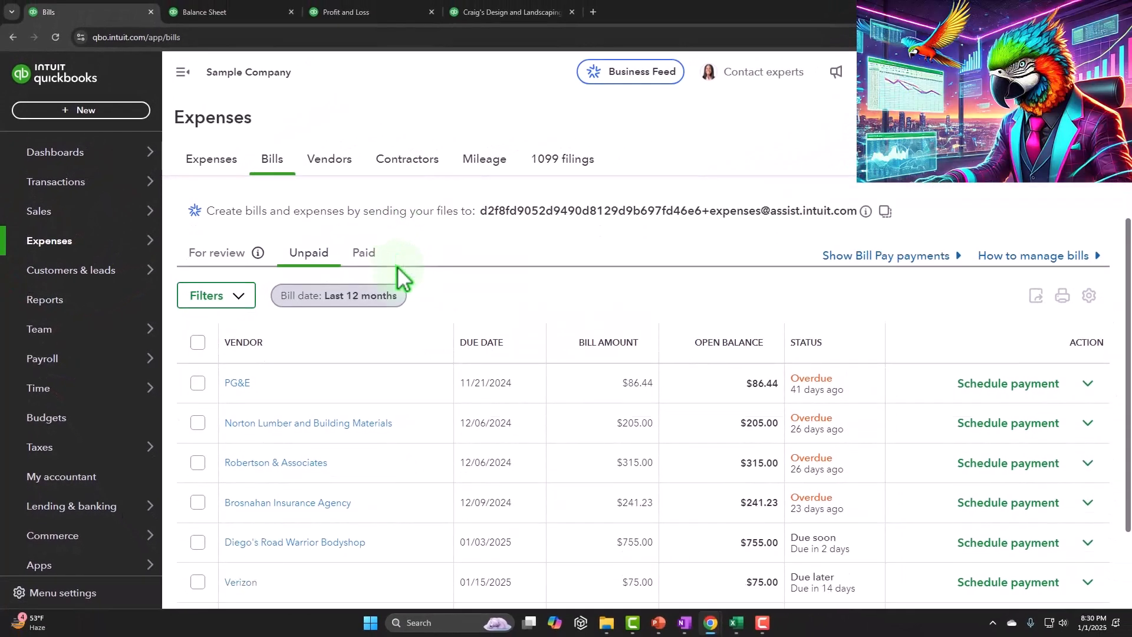
pyautogui.scroll(-2, 400, 275)
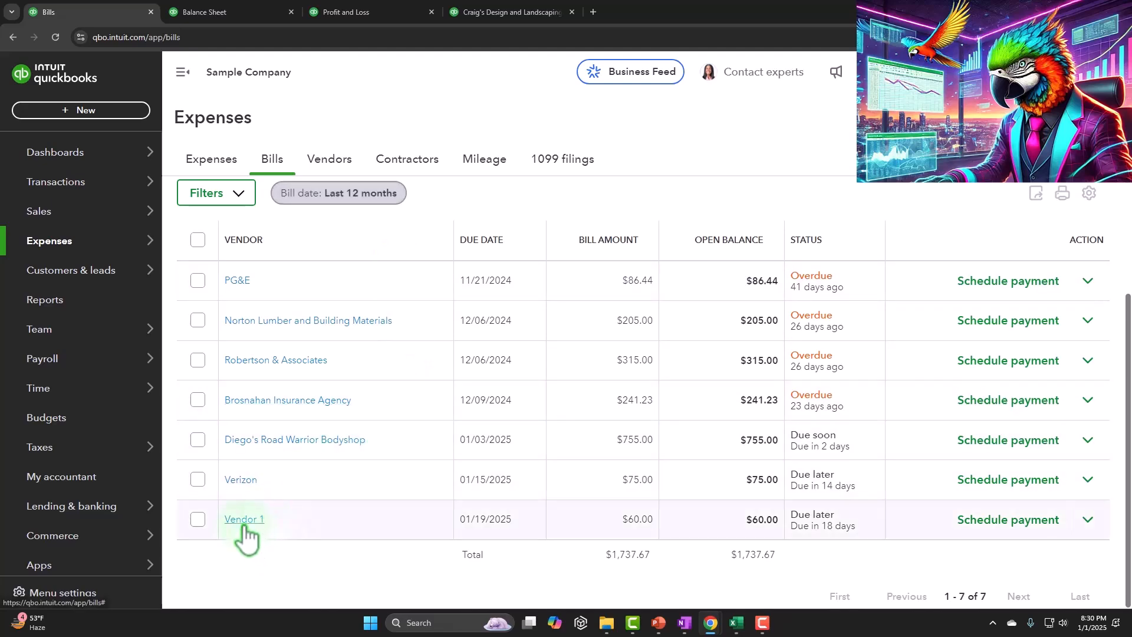
# Step: Open Vendor 1's record from the vendor list under Expenses and examine its transaction list
pyautogui.scroll(3, 785, 543)
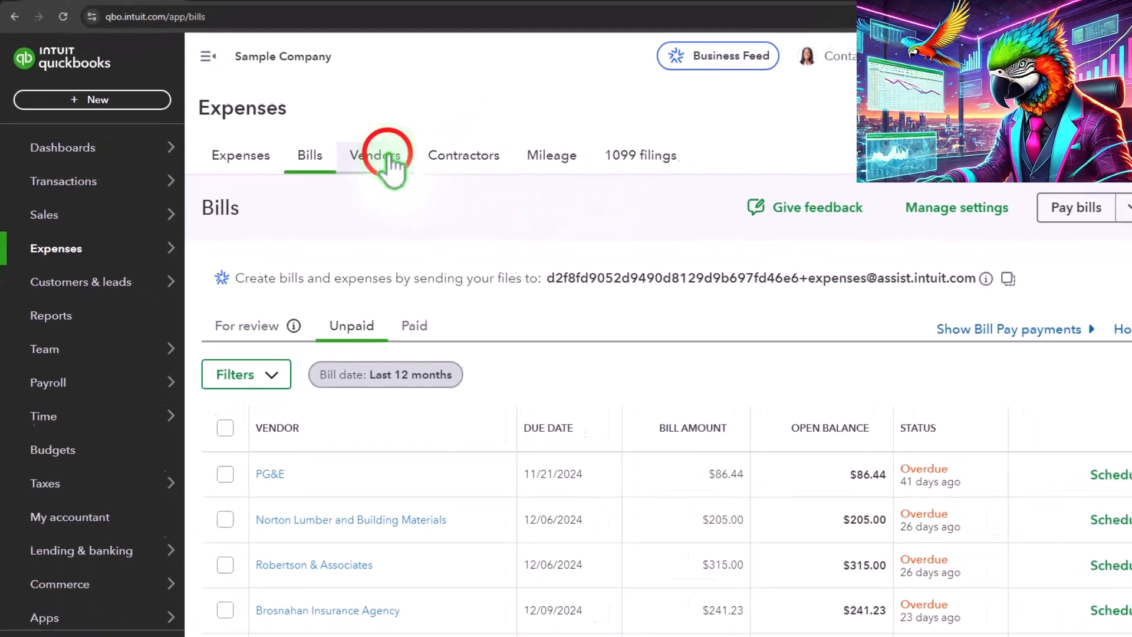
pyautogui.click(388, 160)
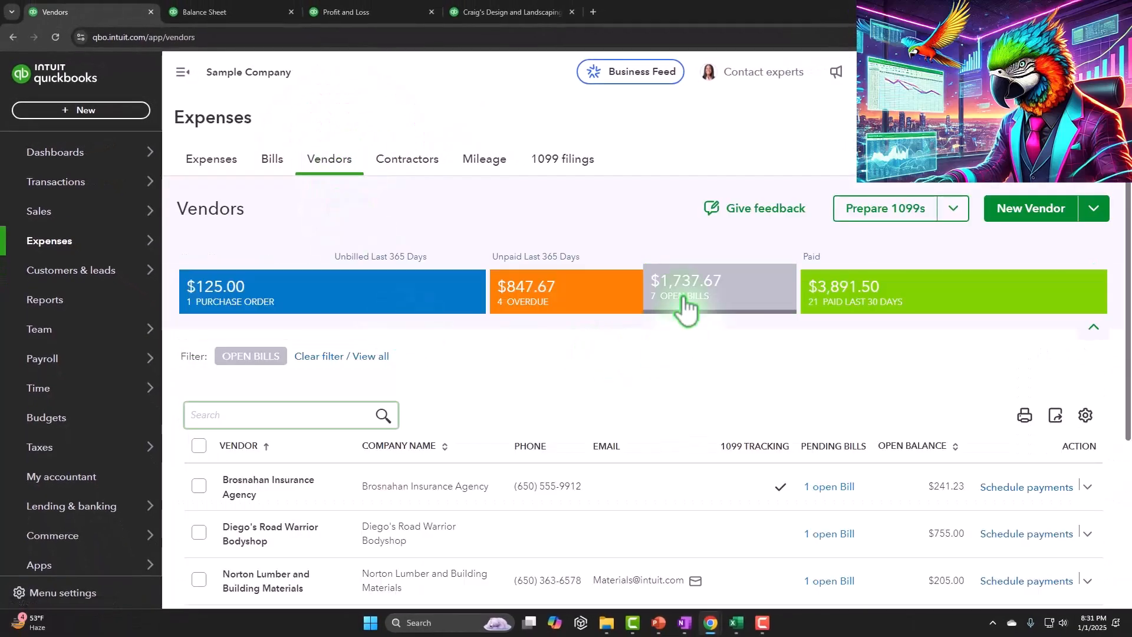
pyautogui.scroll(-3, 664, 336)
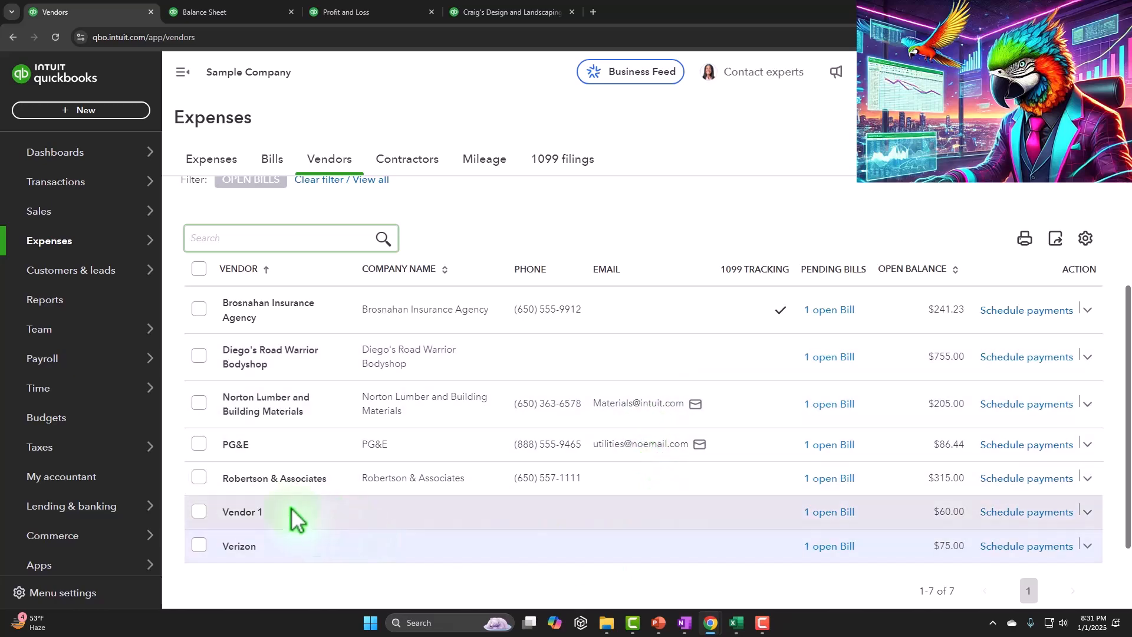
pyautogui.click(258, 506)
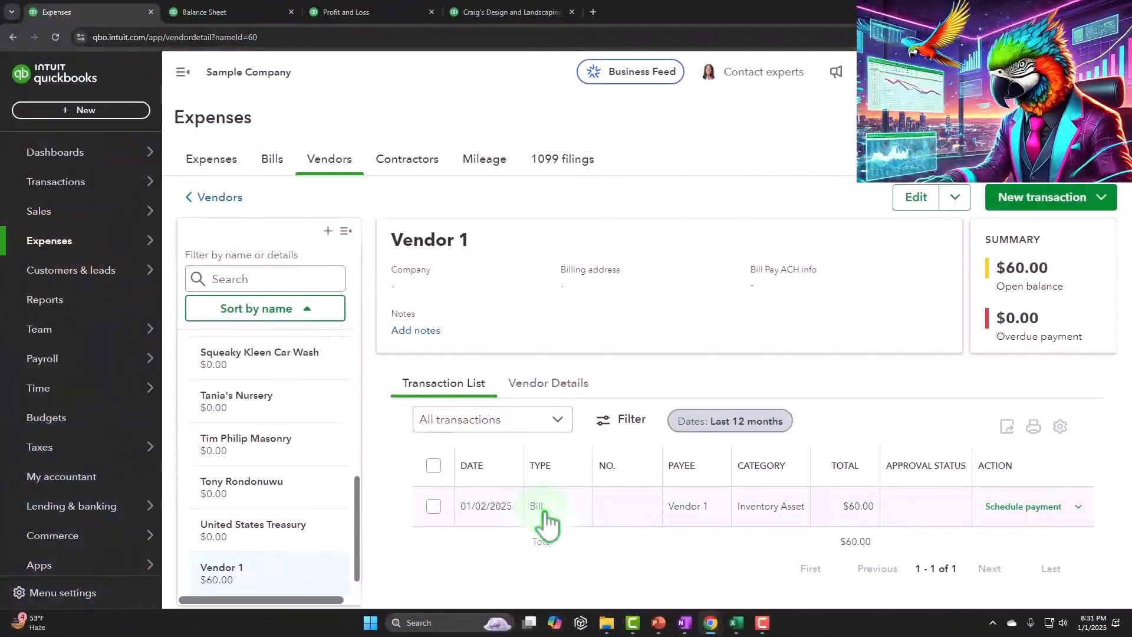
# Step: Return to the unpaid bills list and compare its total open balance with the 2025 Accounts Payable on the Balance Sheet
pyautogui.click(273, 159)
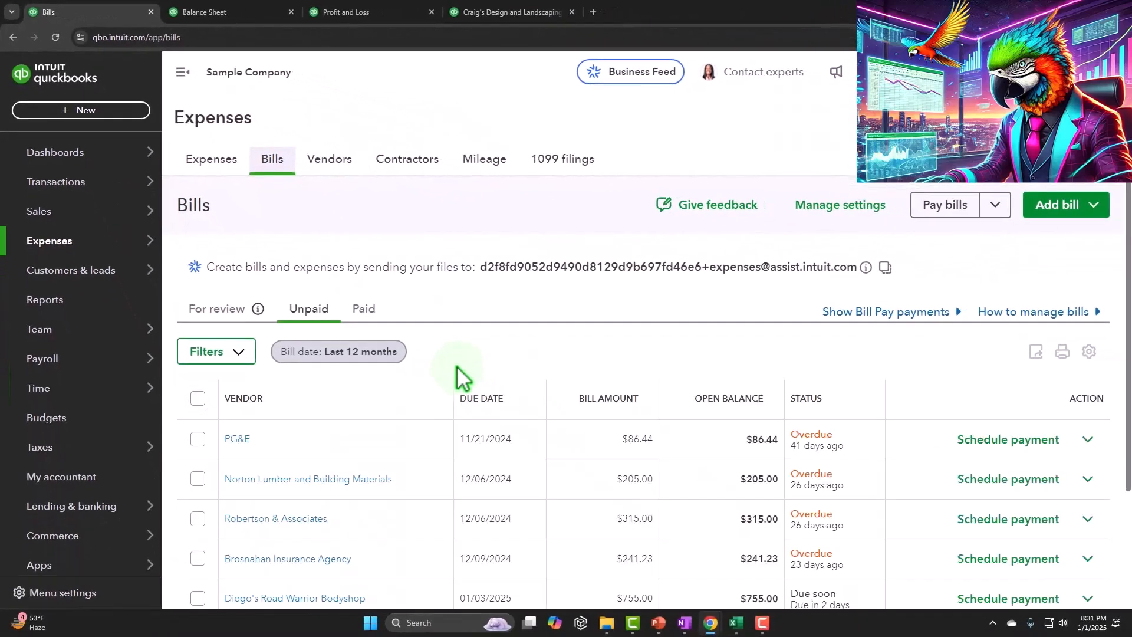
pyautogui.scroll(-3, 459, 378)
pyautogui.scroll(-1, 459, 378)
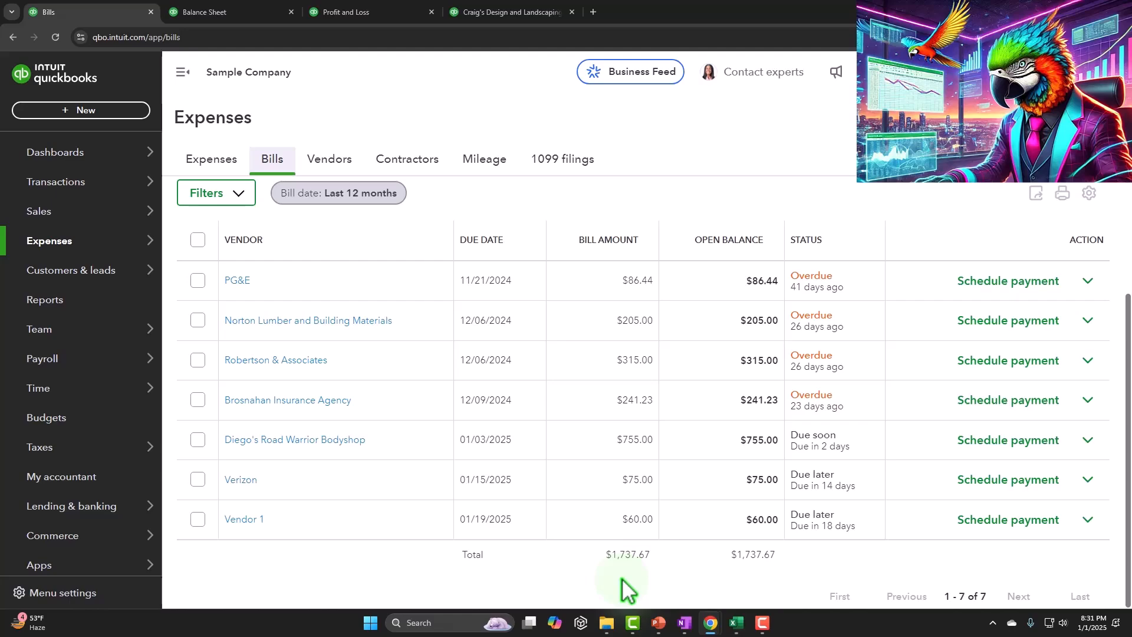
pyautogui.click(237, 10)
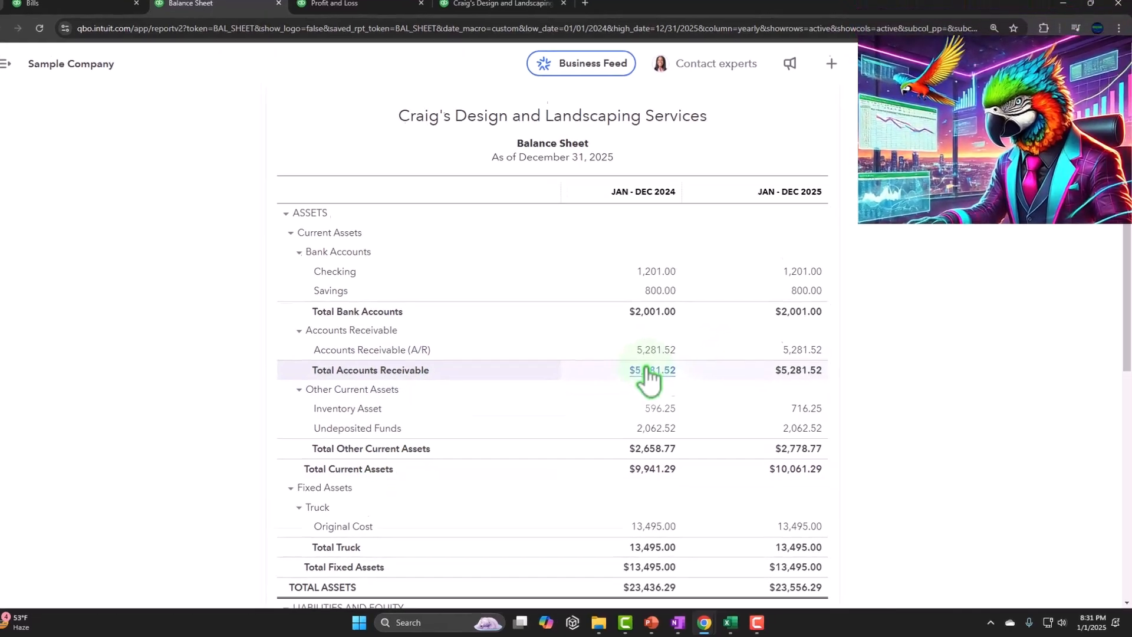
pyautogui.scroll(-5, 649, 378)
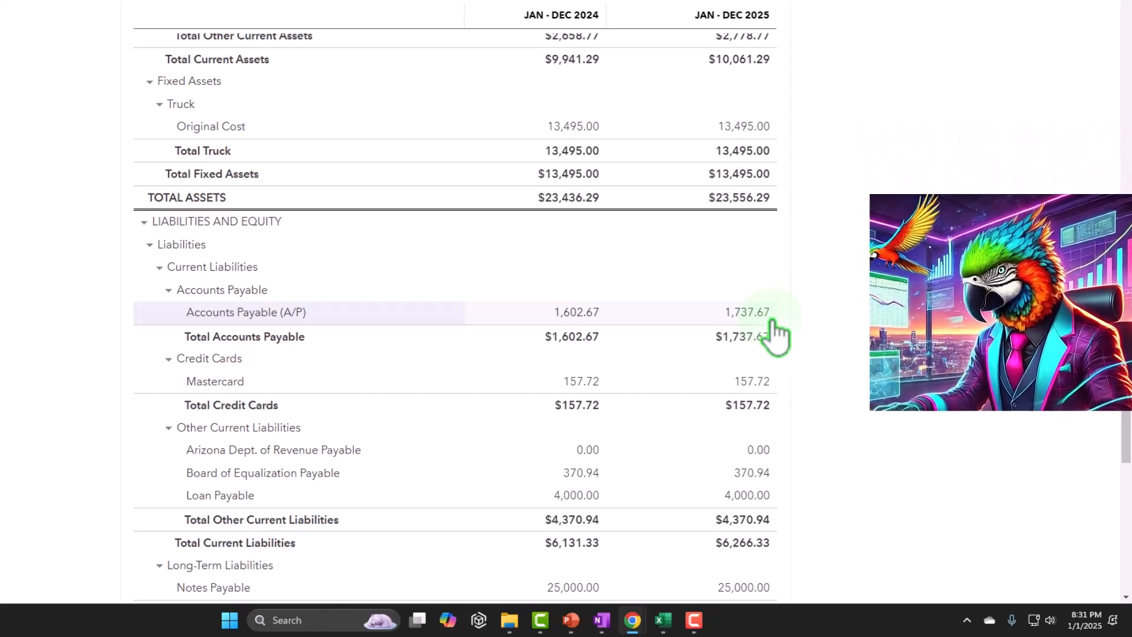
# Step: Examine the 2025 Inventory Asset balance in the Balance Sheet's current assets
pyautogui.scroll(5, 773, 320)
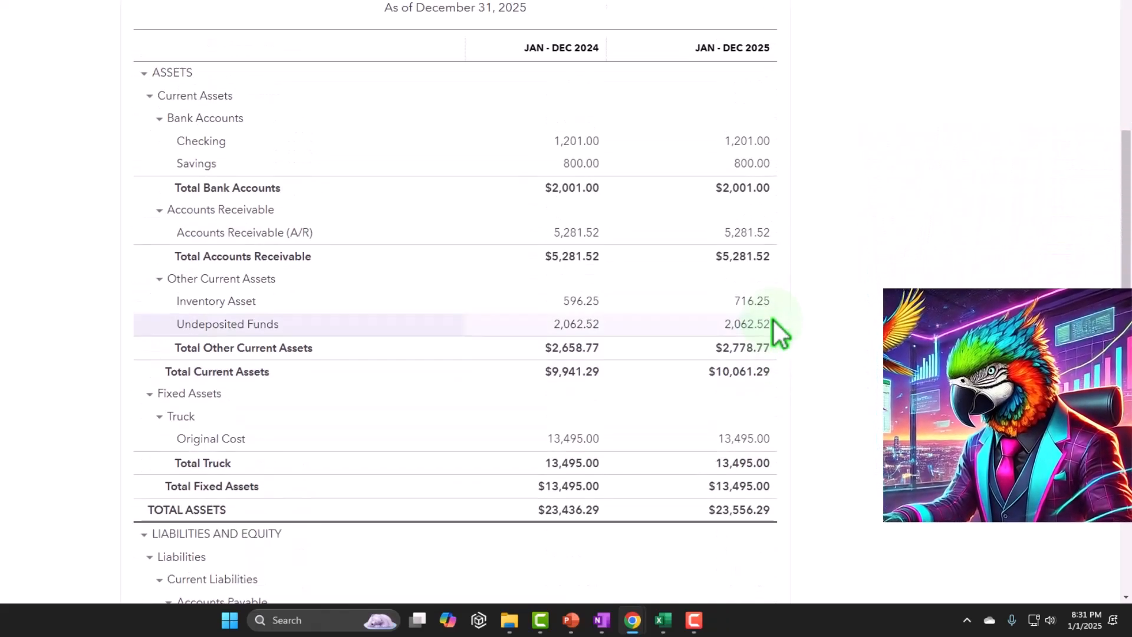
pyautogui.scroll(1, 773, 320)
pyautogui.scroll(-1, 384, 308)
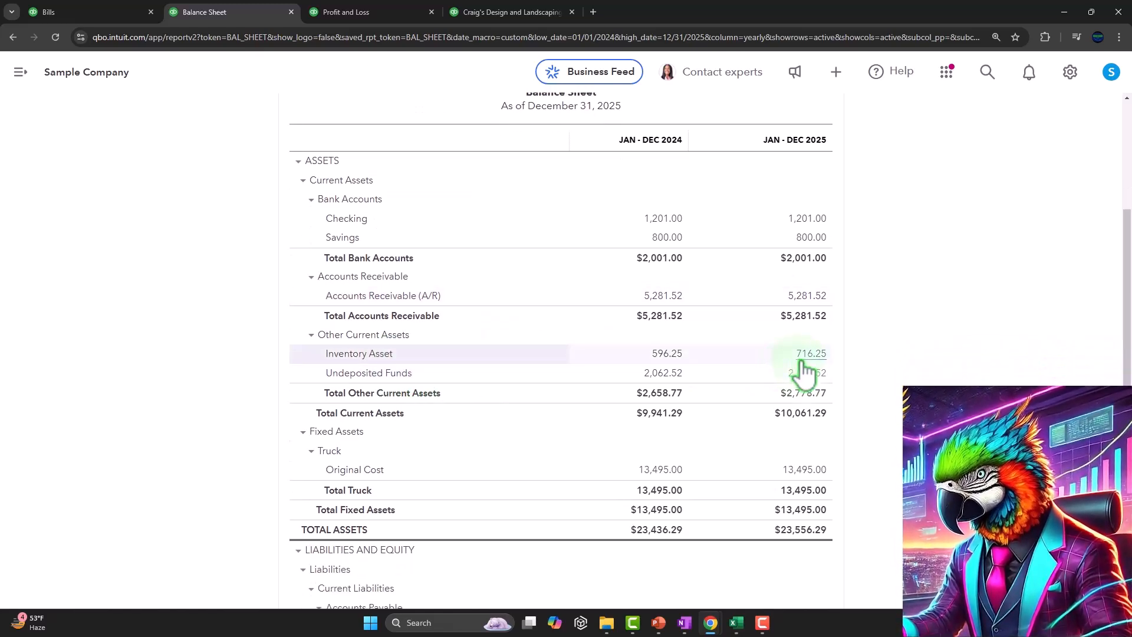
# Step: Return to the session showing the bills list, search the reports for "inve" and open Inventory Valuation Summary
pyautogui.click(87, 11)
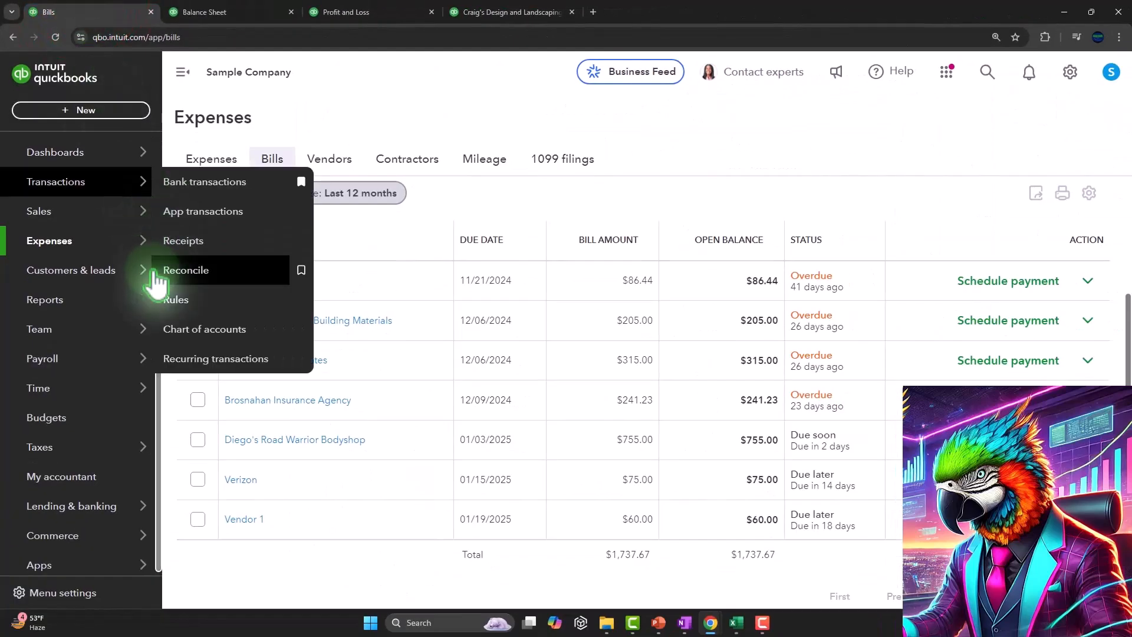
pyautogui.moveTo(95, 446)
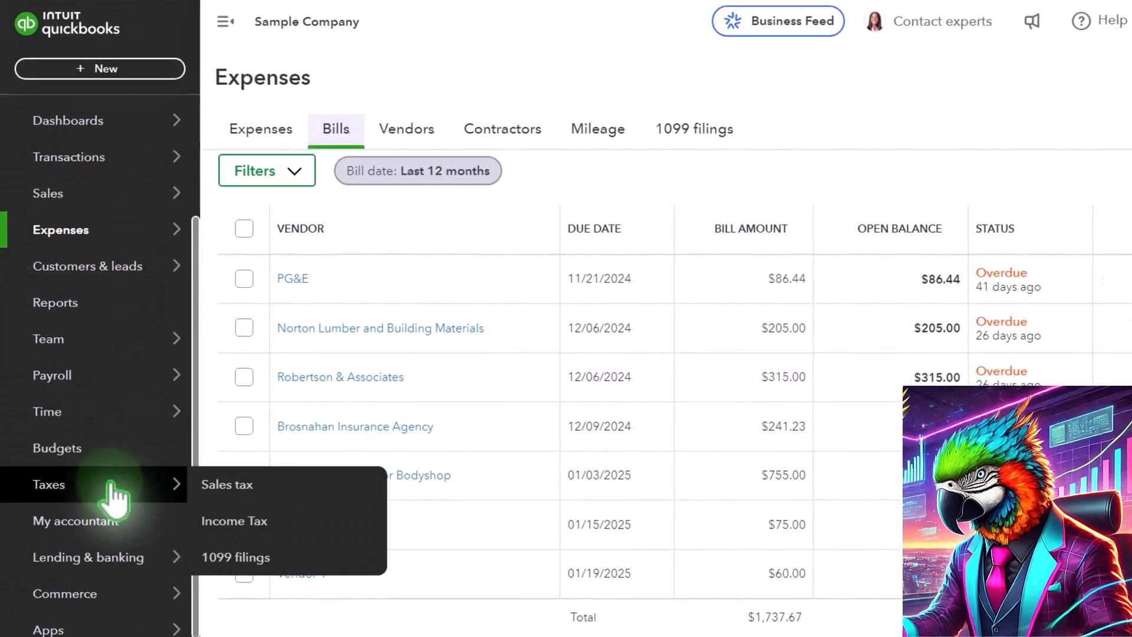
pyautogui.click(53, 301)
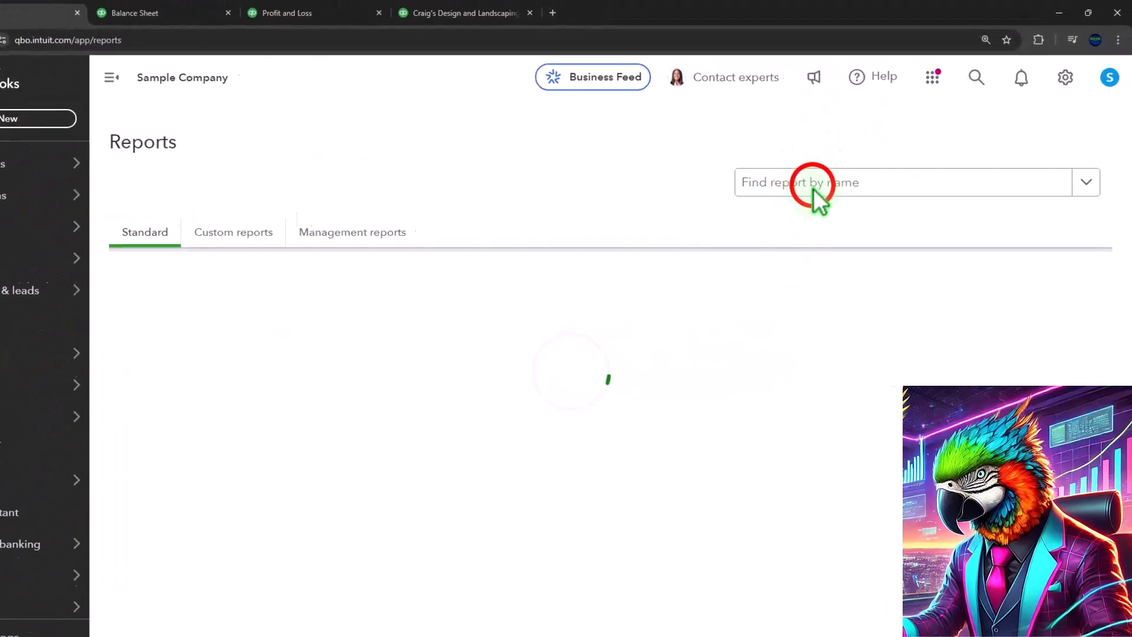
pyautogui.click(813, 183)
pyautogui.write('inve')
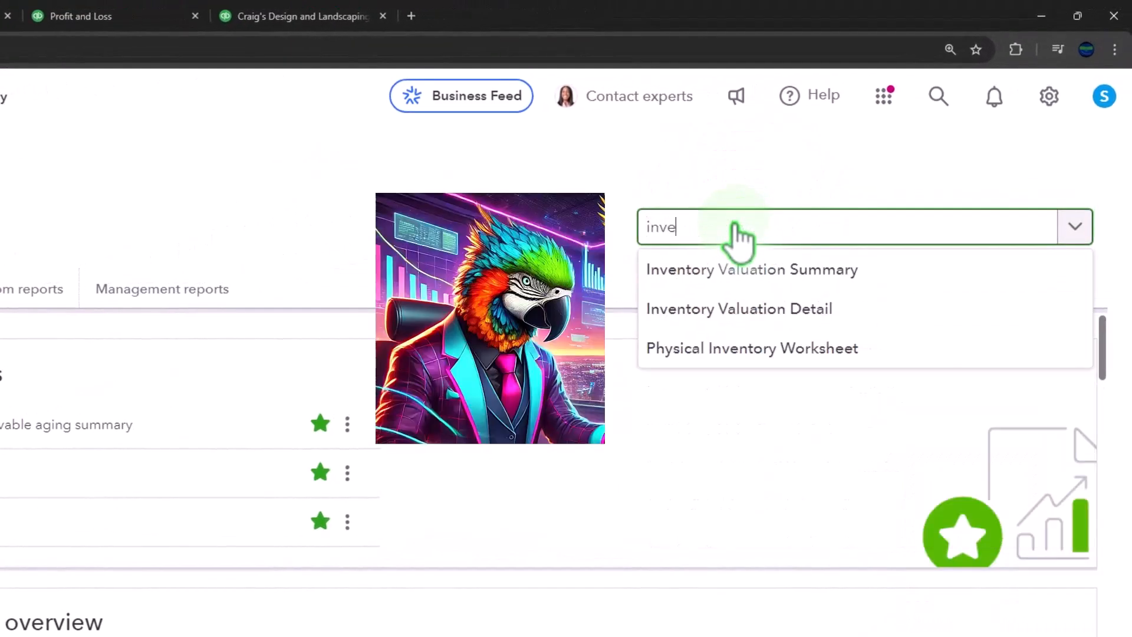
pyautogui.rightClick(740, 280)
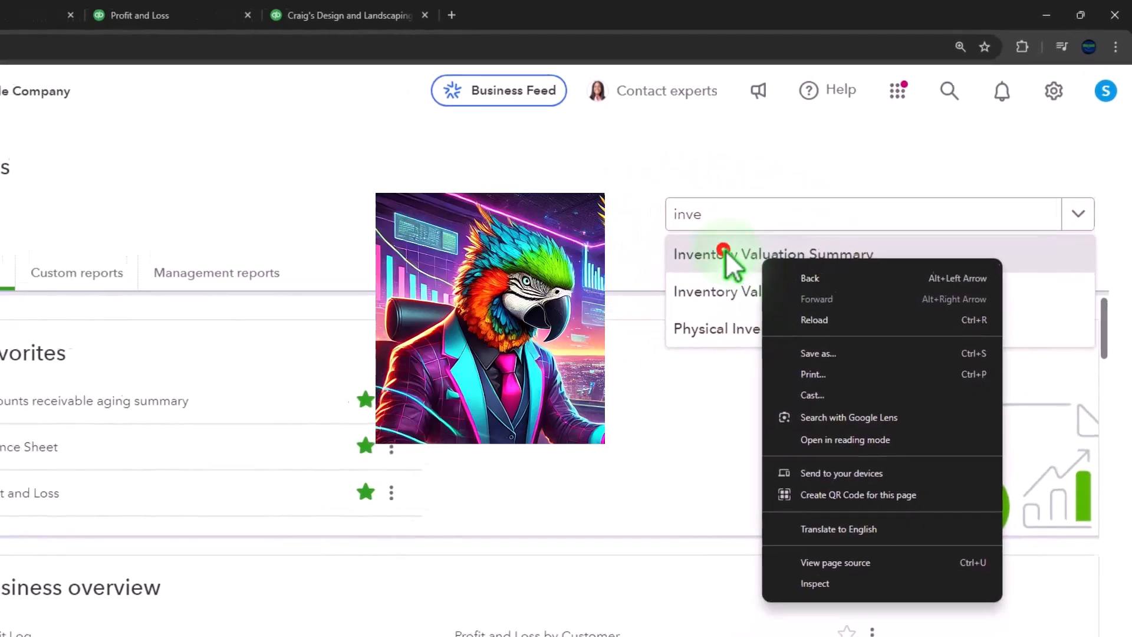
pyautogui.click(708, 274)
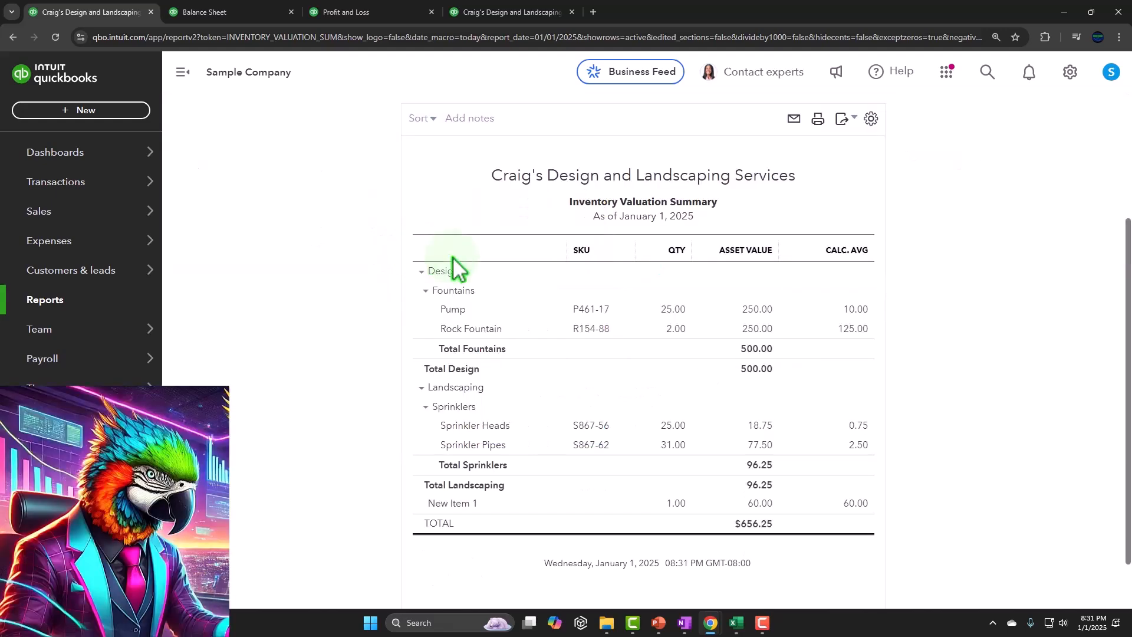
# Step: Set the Inventory Valuation Summary's as-of date to 12/31/2025 and collapse the navigation menu
pyautogui.scroll(3, 453, 328)
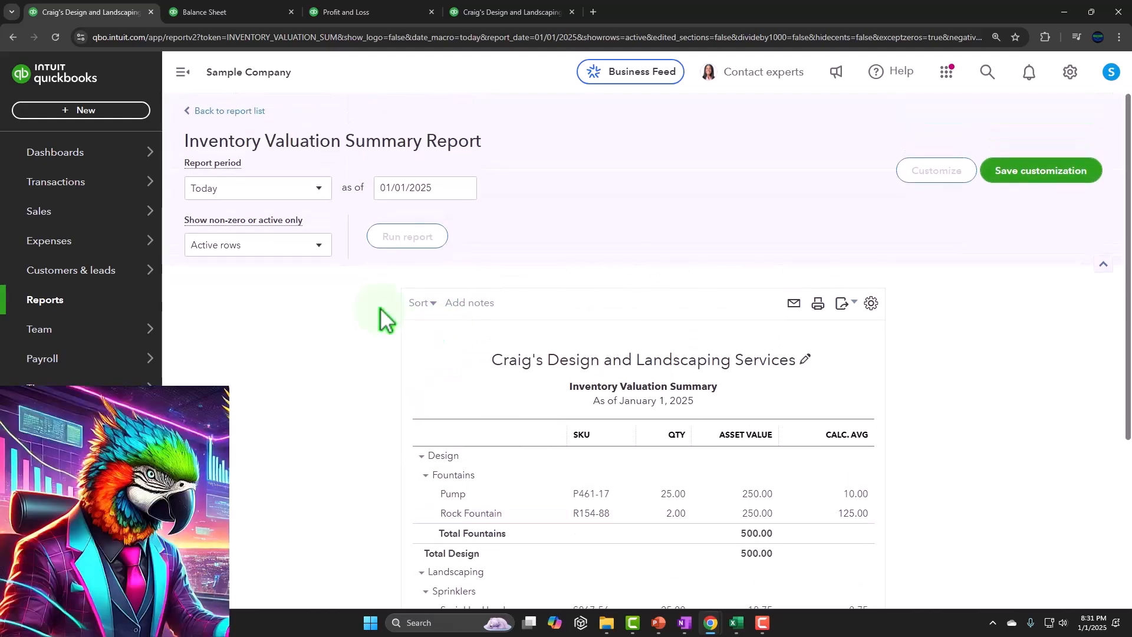
pyautogui.click(436, 186)
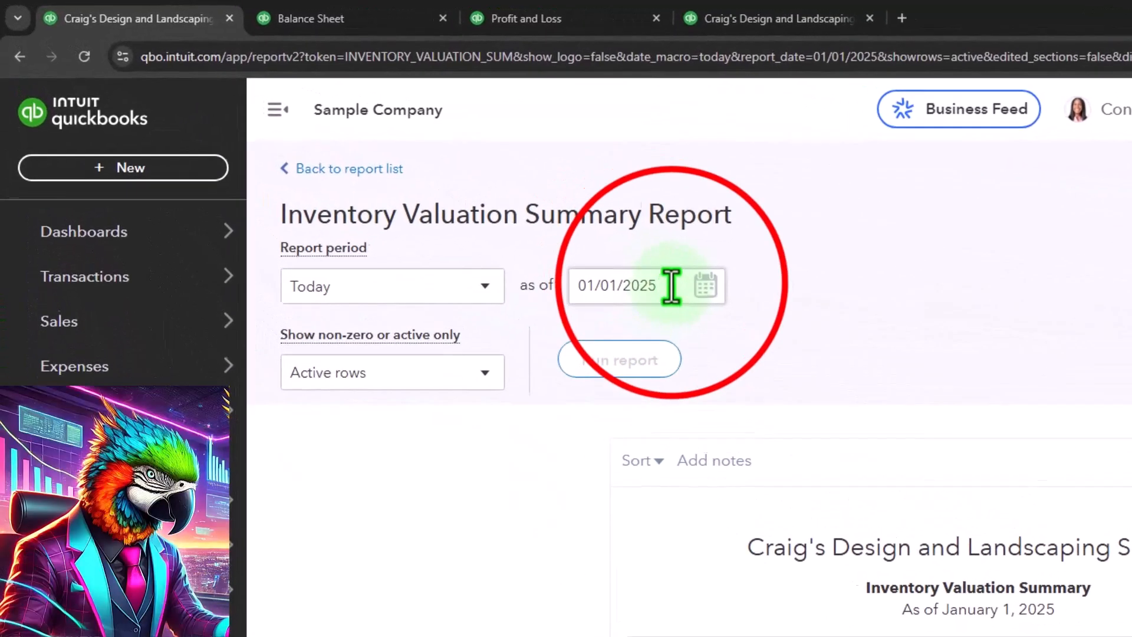
pyautogui.moveTo(26, 186)
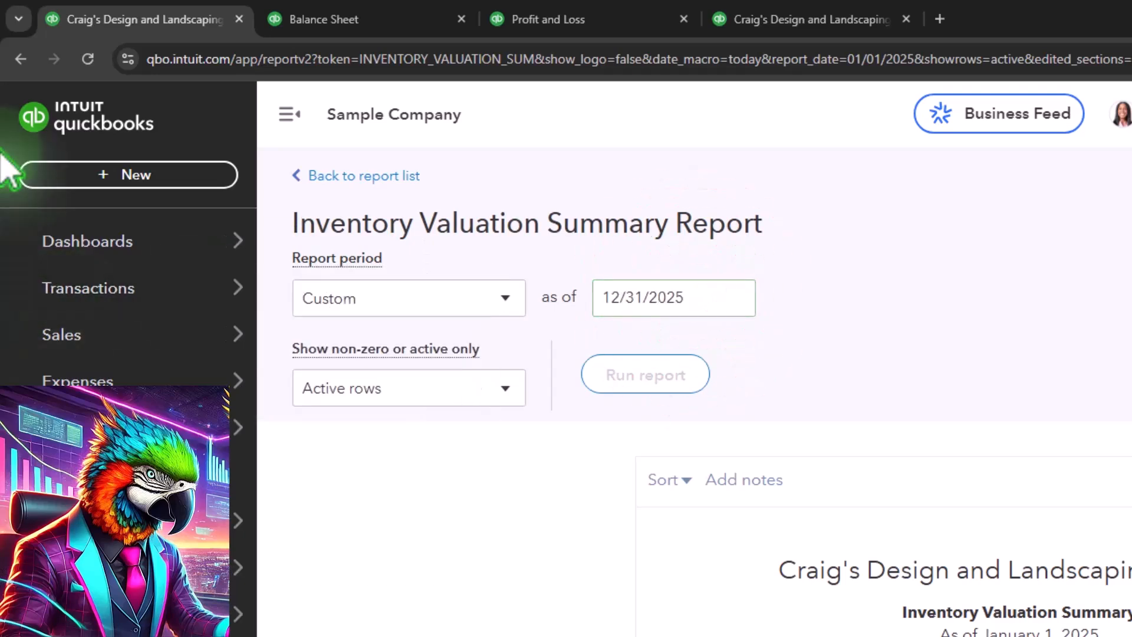
pyautogui.click(290, 113)
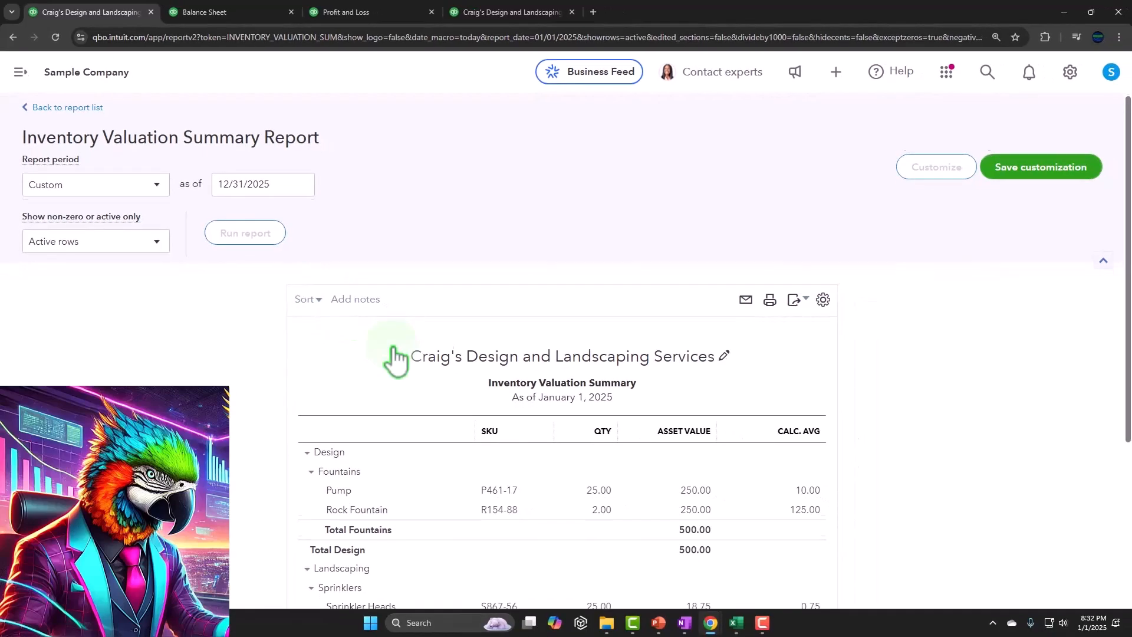
# Step: Compare the inventory valuation total with the Inventory Asset balances on the Balance Sheet, and return to the valuation report
pyautogui.scroll(-4, 490, 518)
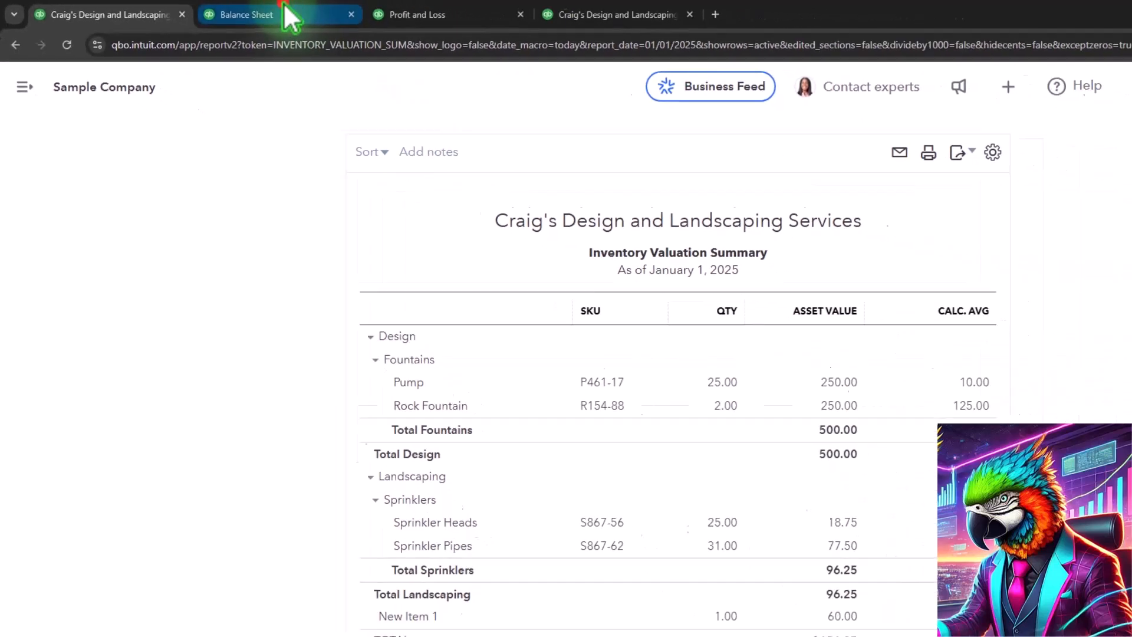
pyautogui.click(285, 8)
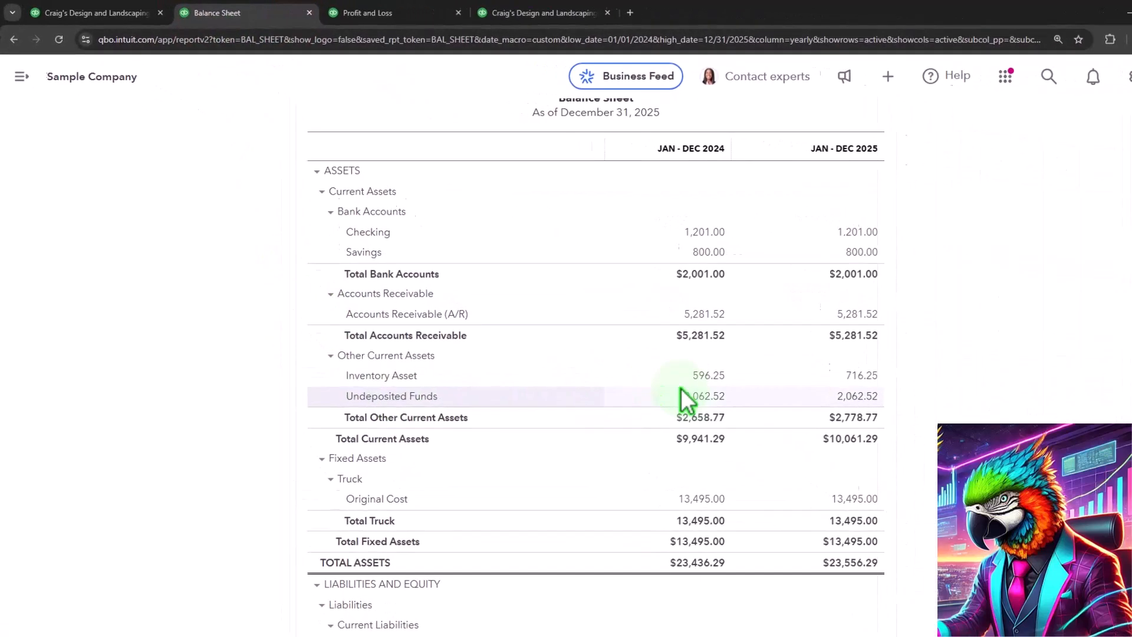
pyautogui.click(93, 15)
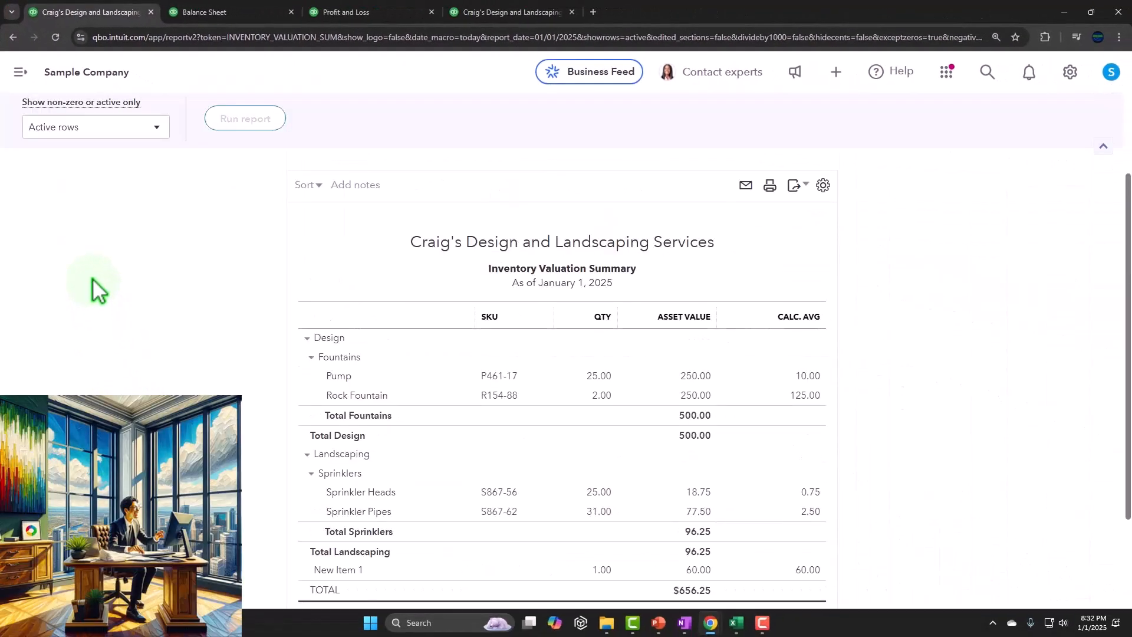
# Step: Set the Inventory Valuation Summary's as-of date to 01/31/2025
pyautogui.scroll(3, 135, 292)
pyautogui.click(273, 190)
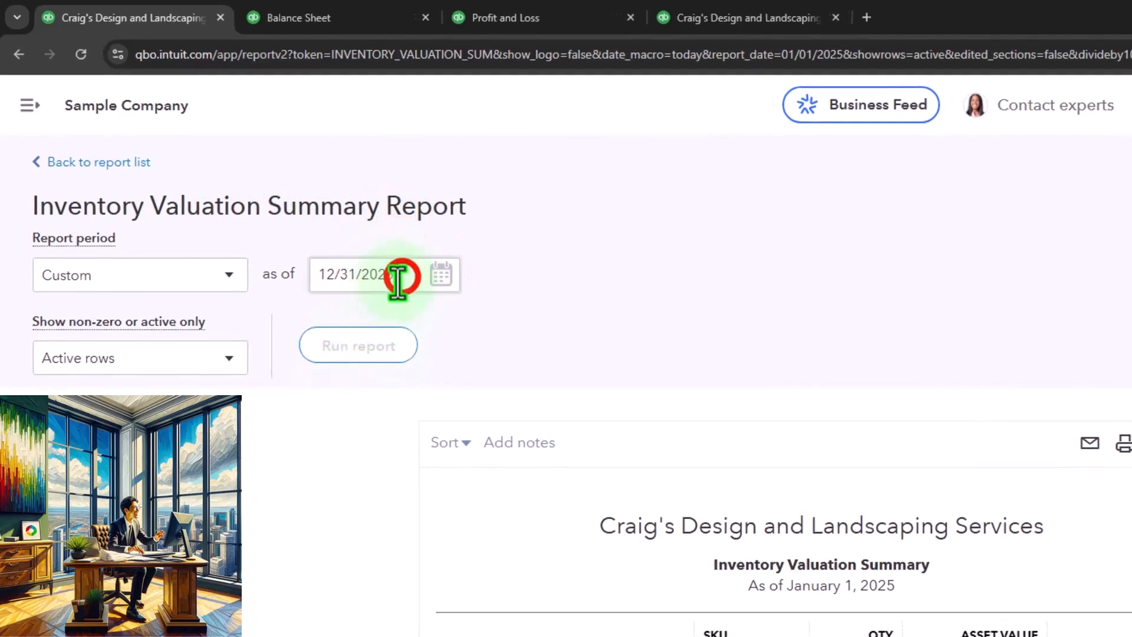
pyautogui.click(407, 275)
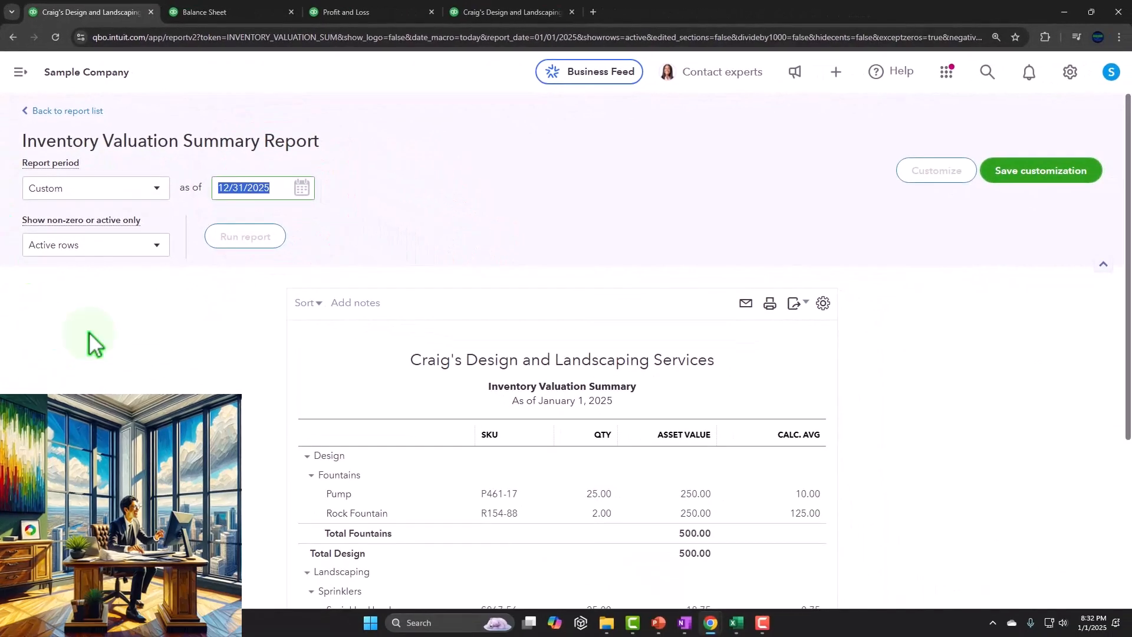
pyautogui.write('01/31/2025')
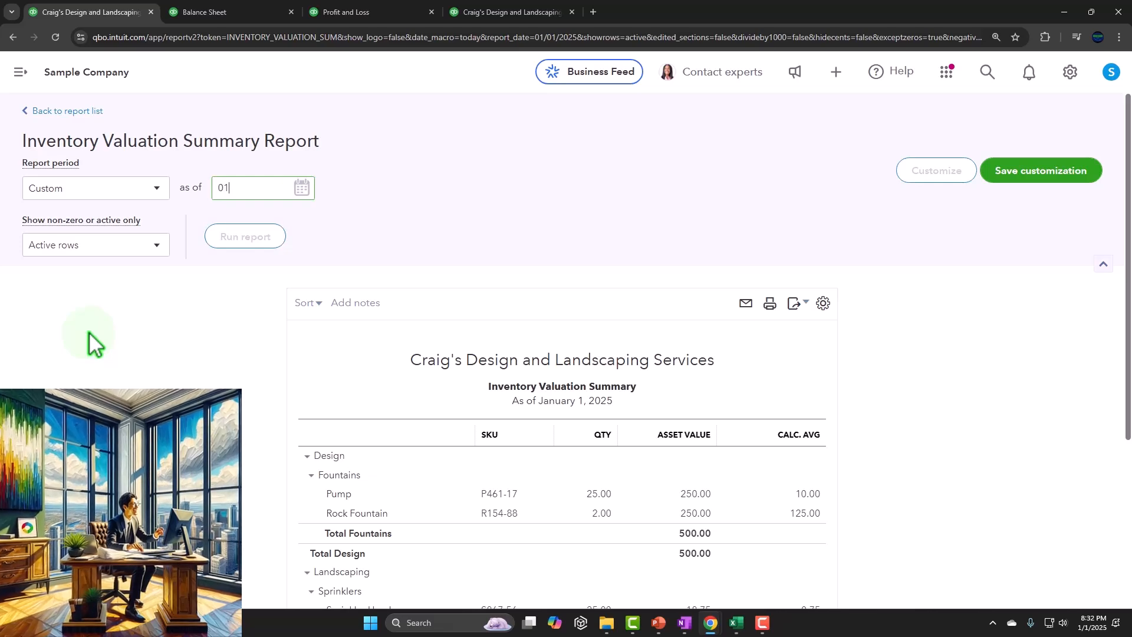
pyautogui.click(90, 334)
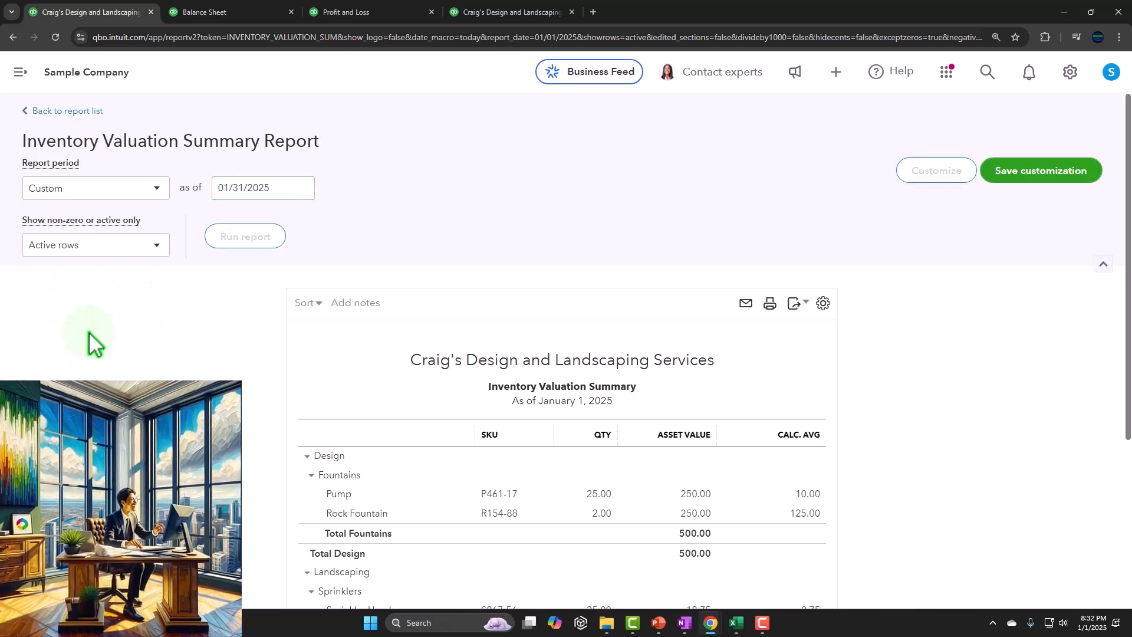
pyautogui.click(182, 298)
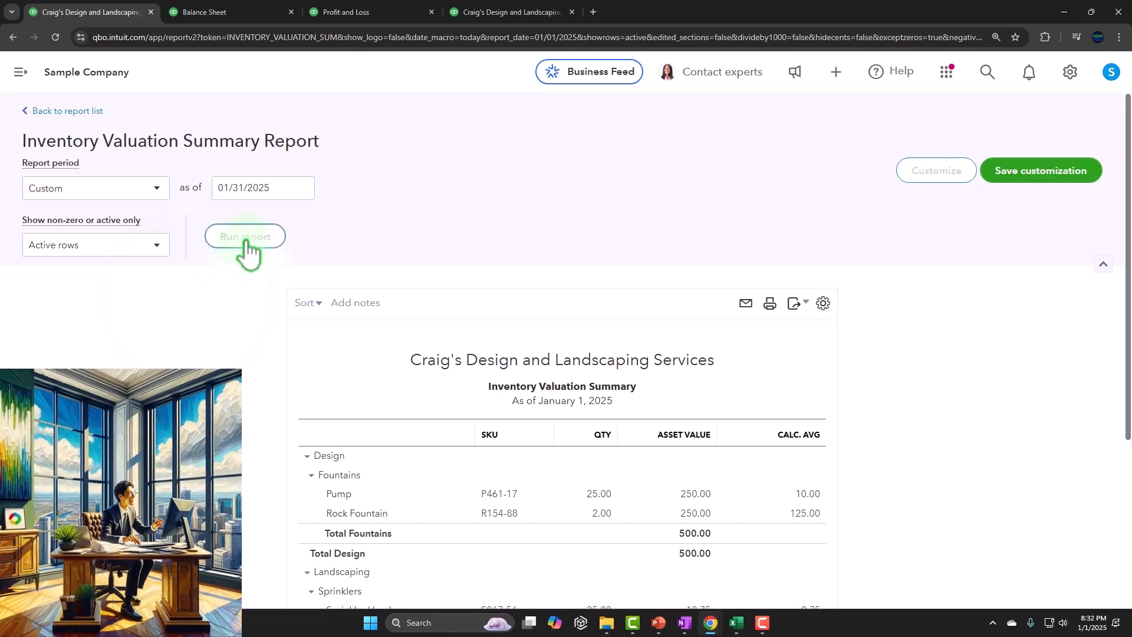
# Step: Set the as-of date to 12/31/2025, run the Inventory Valuation Summary and review the refreshed report
pyautogui.click(277, 187)
pyautogui.hotkey('ctrl', 'a')
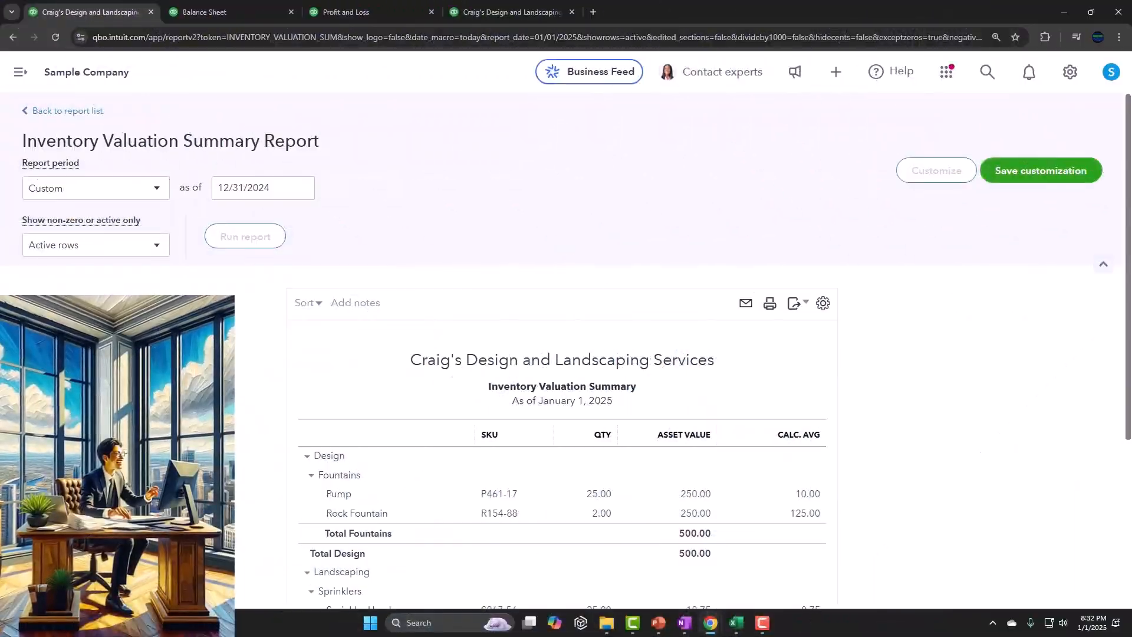
pyautogui.scroll(-5, 563, 354)
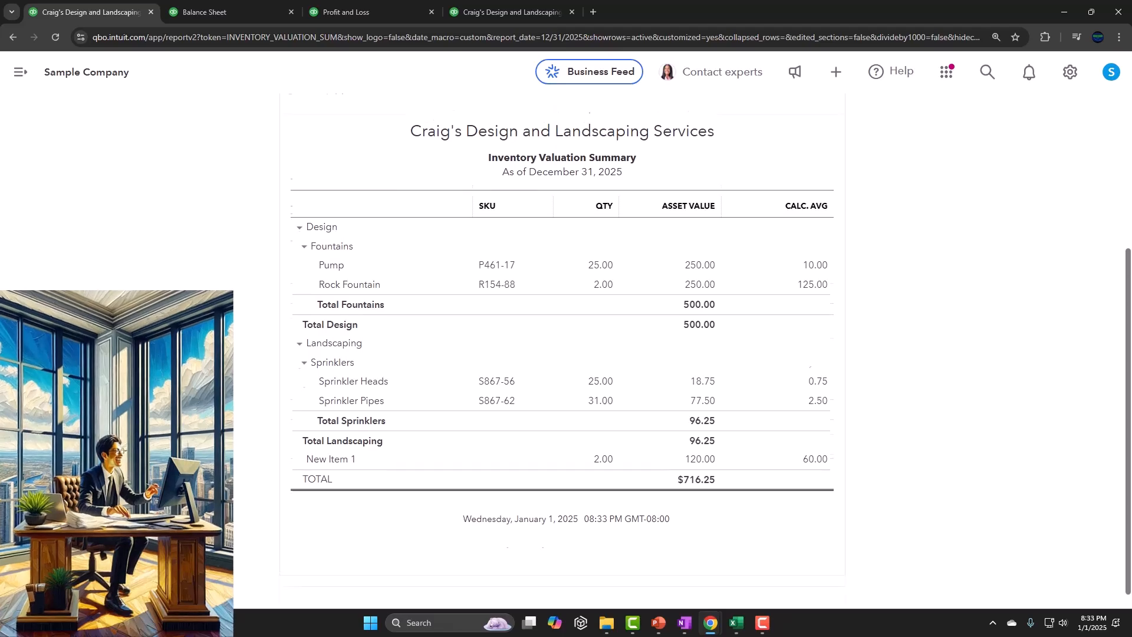
pyautogui.scroll(5, 563, 354)
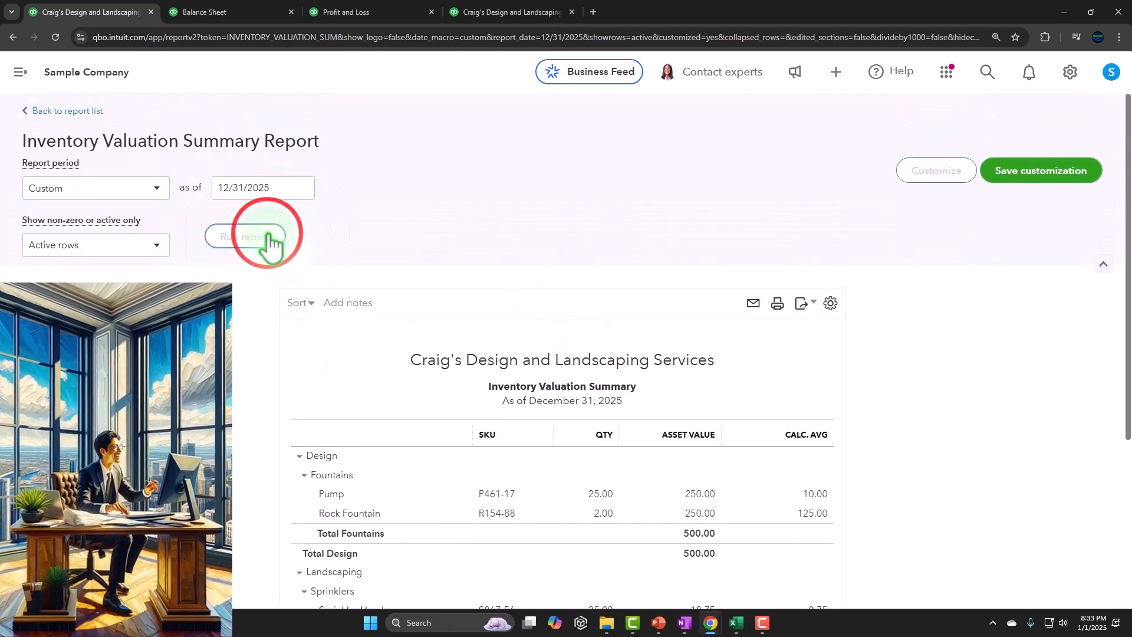
pyautogui.scroll(-3, 247, 252)
pyautogui.scroll(3, 321, 253)
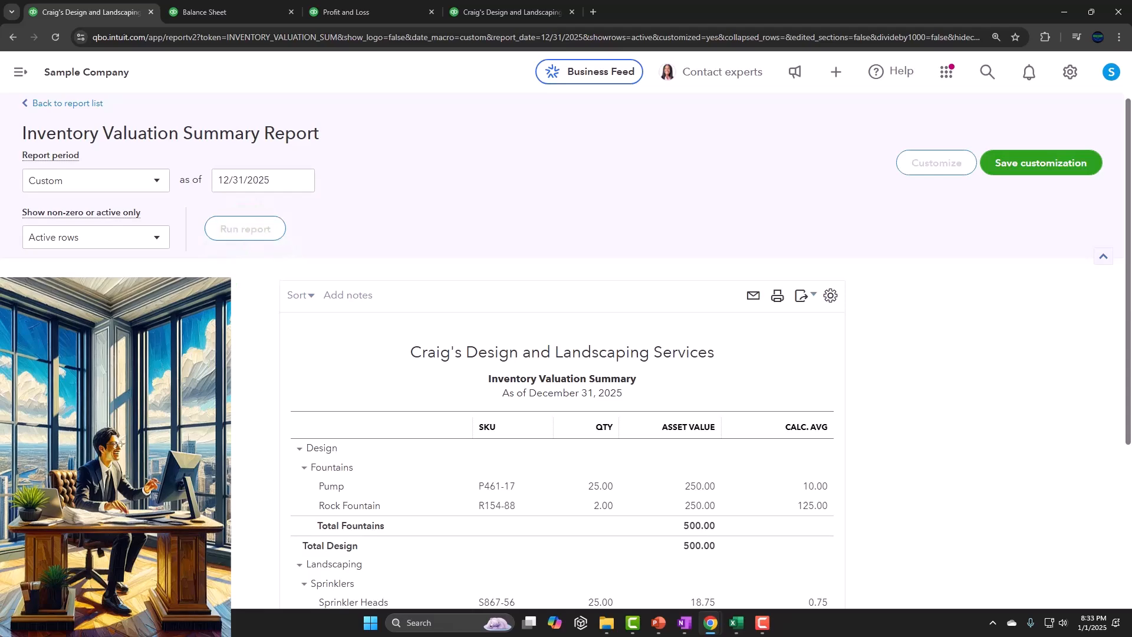
# Step: Check the refreshed valuation total against the 2025 Inventory Asset on the Balance Sheet and go back to the valuation report
pyautogui.scroll(-5, 482, 508)
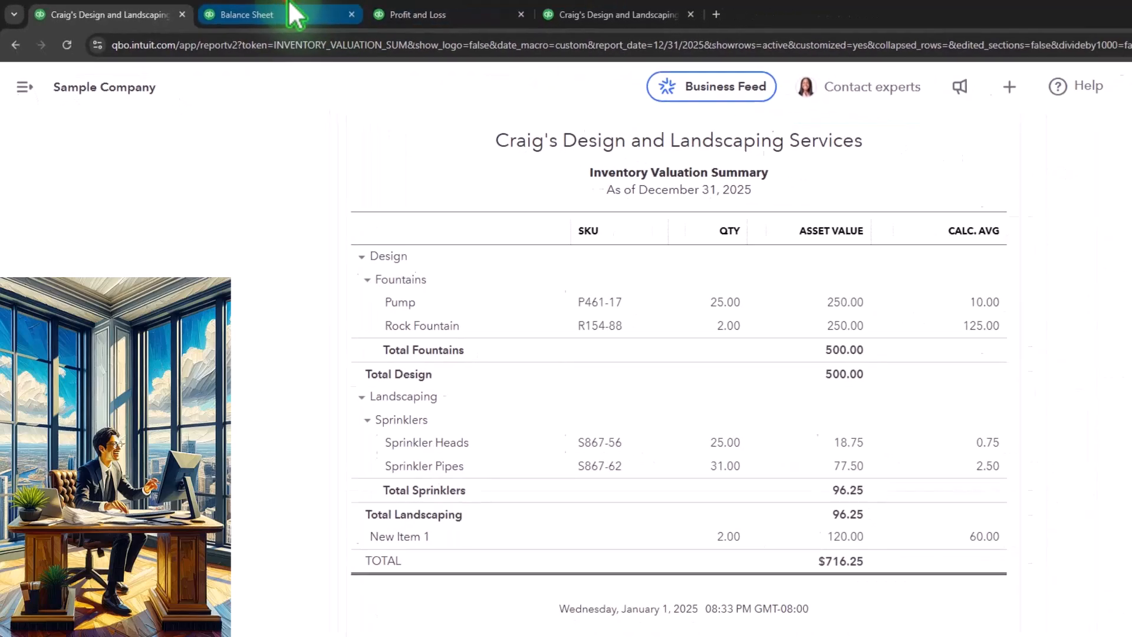
pyautogui.click(291, 8)
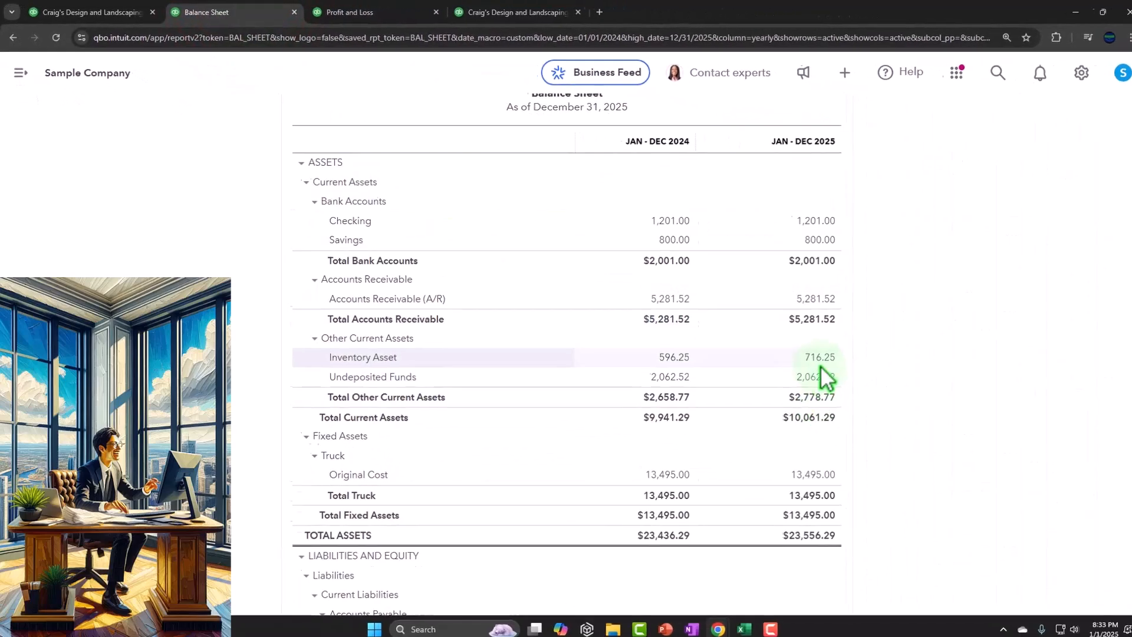
pyautogui.click(101, 12)
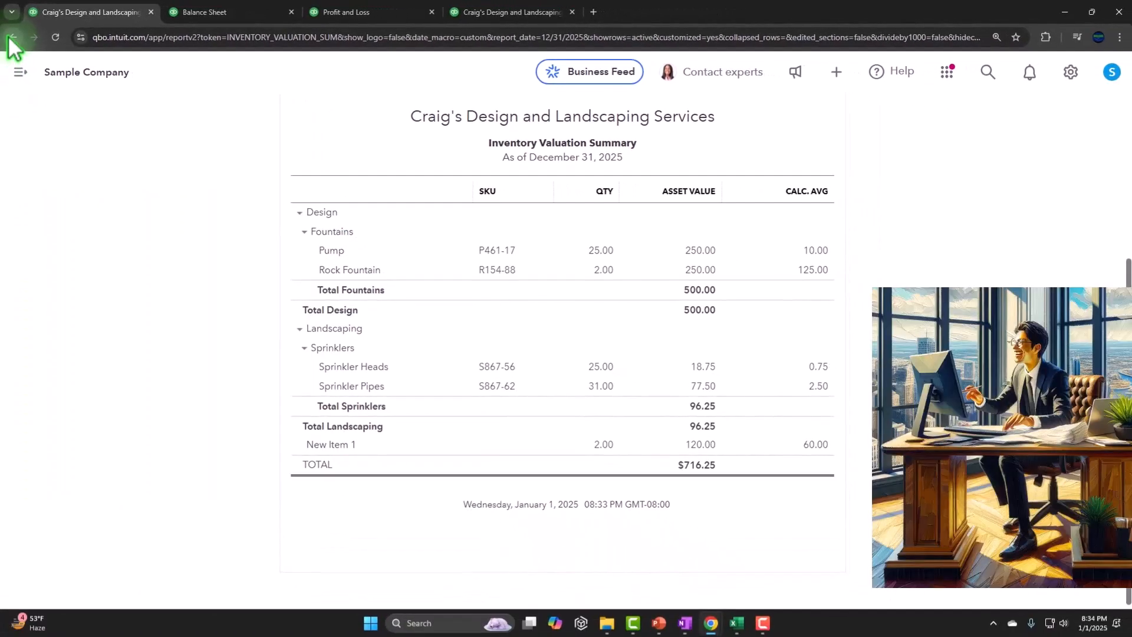
# Step: Start a new blank vendor bill and expand its Category details section
pyautogui.scroll(4, 137, 301)
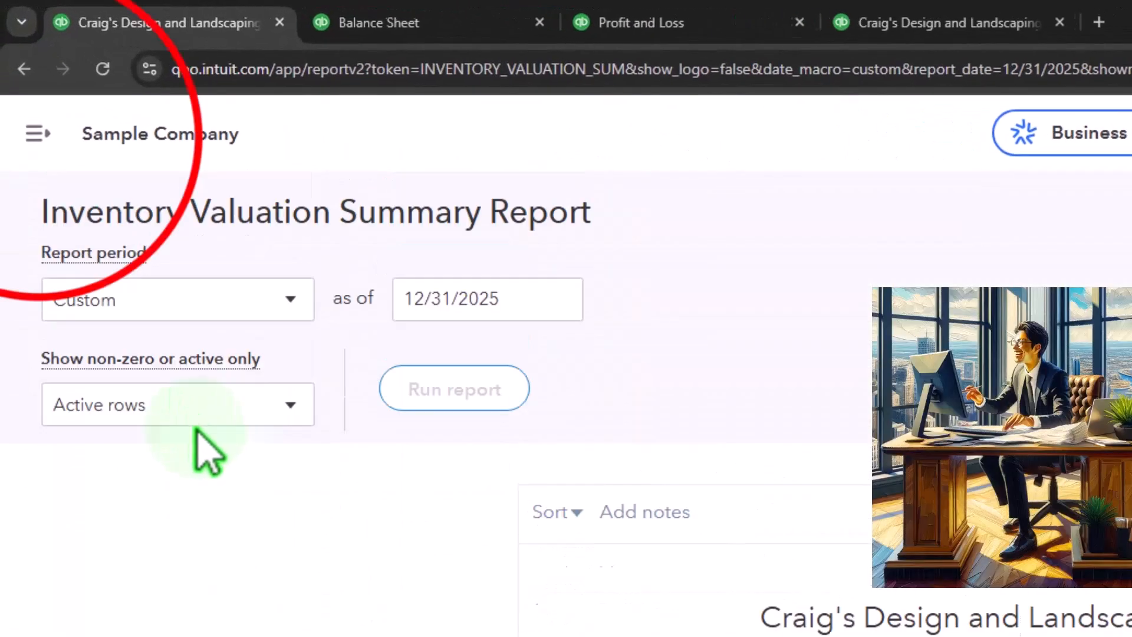
pyautogui.click(37, 133)
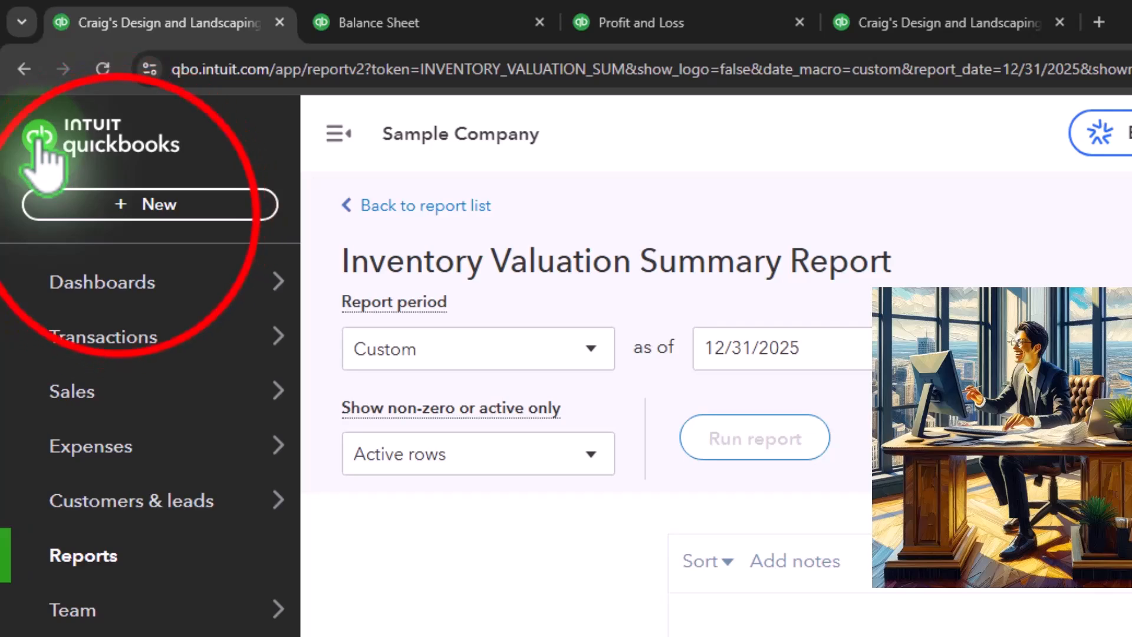
pyautogui.click(124, 204)
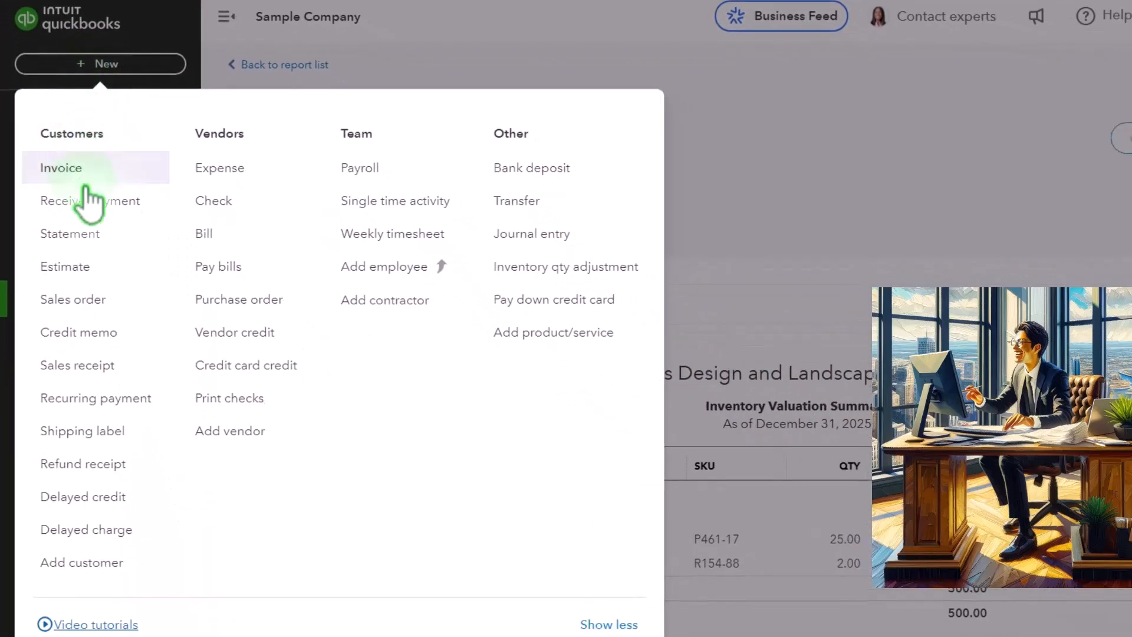
pyautogui.click(204, 234)
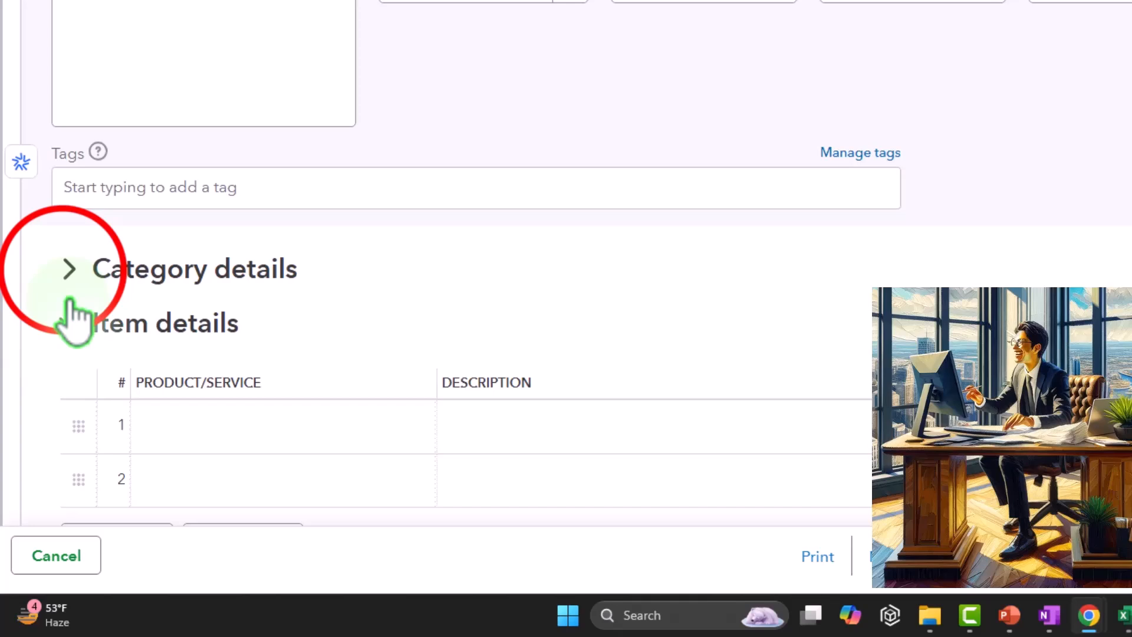
pyautogui.click(69, 269)
# Step: Compare the Category details and Item details sections of the blank bill, and close the form without saving
pyautogui.scroll(-2, 106, 378)
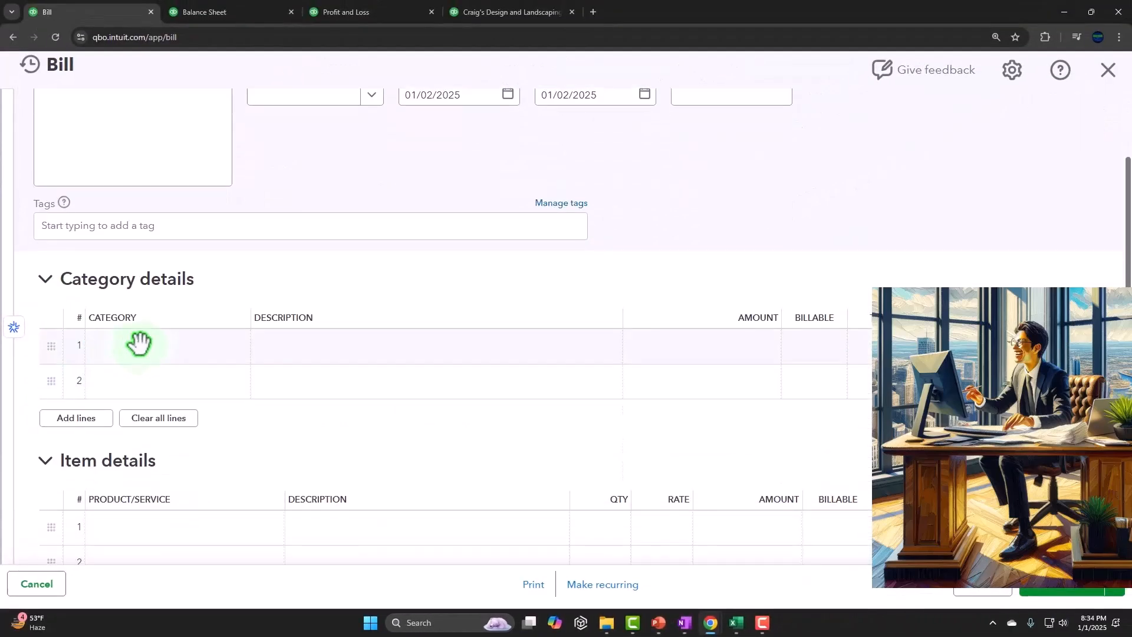
pyautogui.scroll(-3, 139, 343)
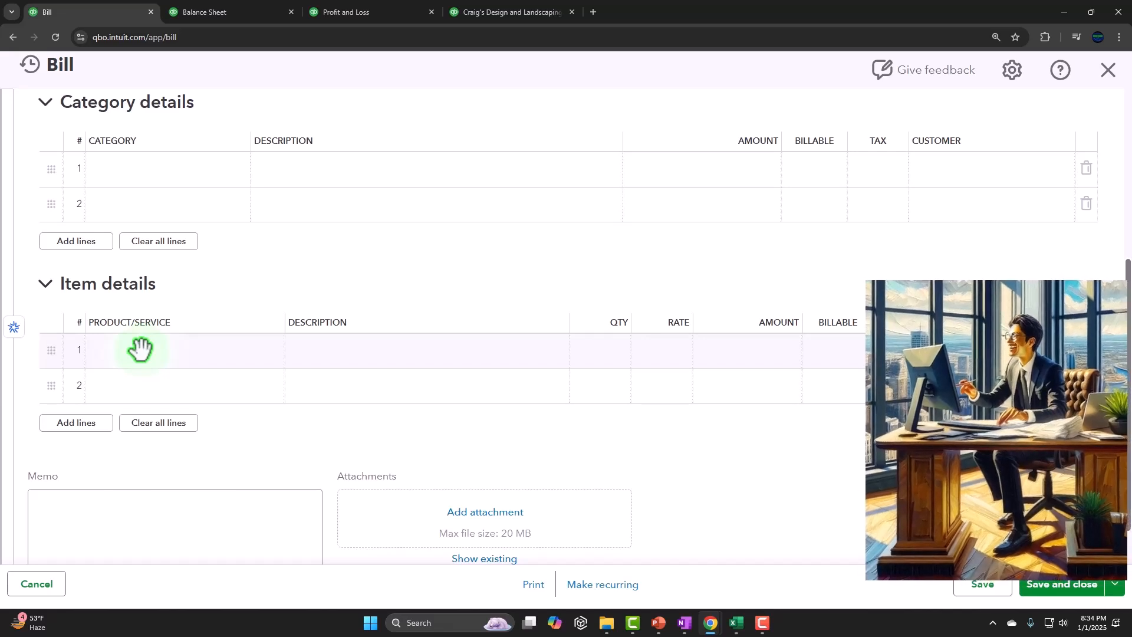
pyautogui.scroll(1, 140, 347)
pyautogui.scroll(1, 140, 348)
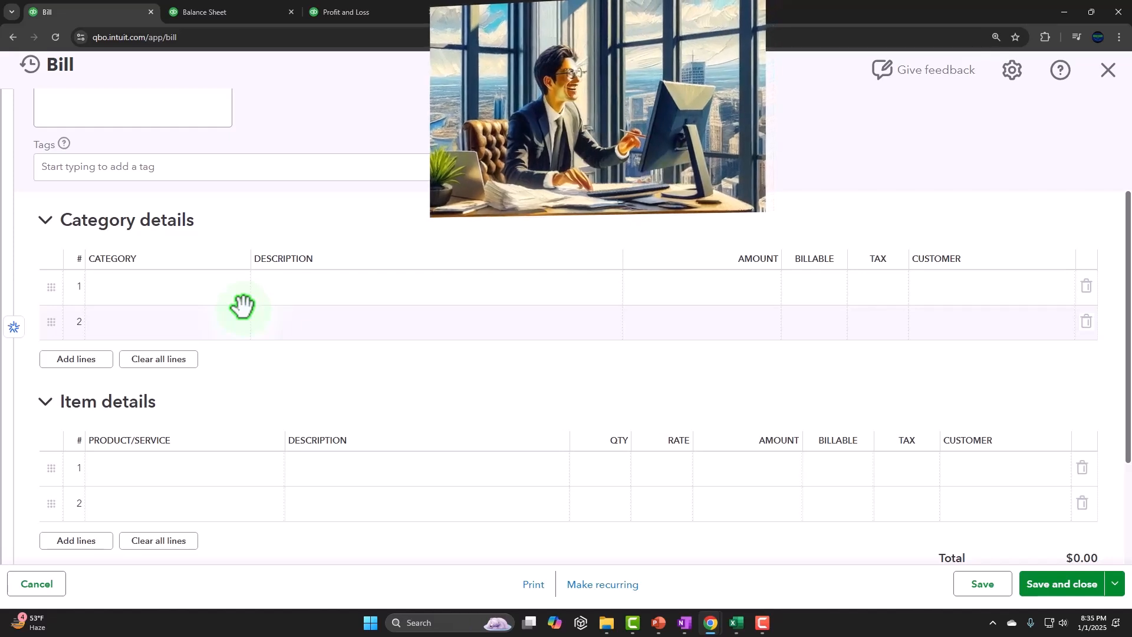
pyautogui.scroll(-1, 242, 305)
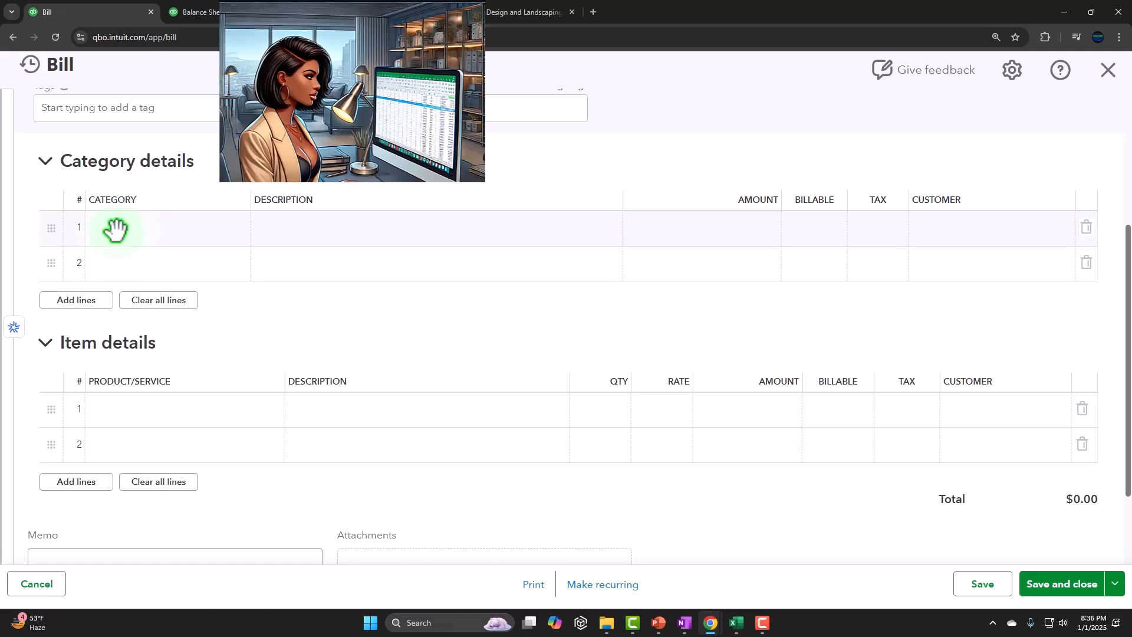
pyautogui.scroll(4, 116, 230)
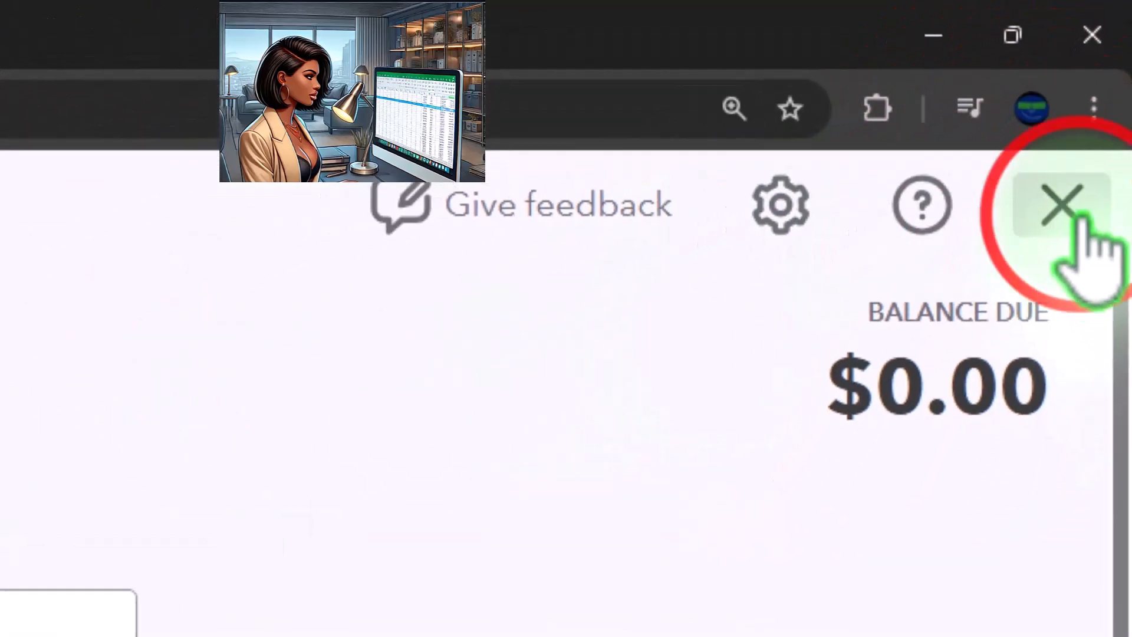
pyautogui.click(1062, 206)
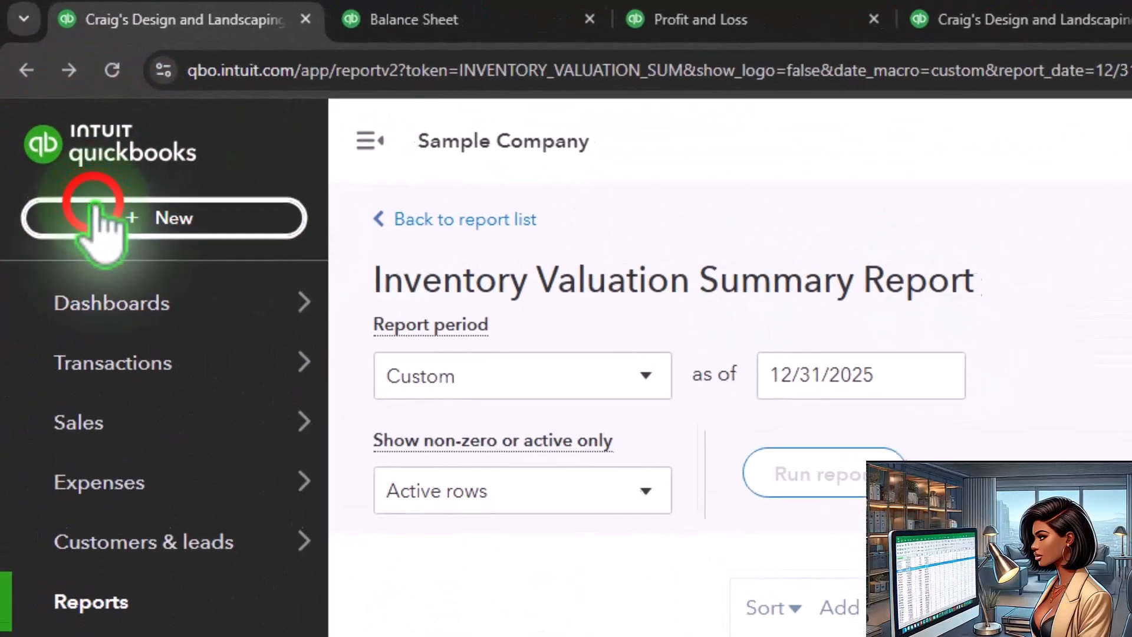
# Step: Open the list of new transaction types to review the vendor forms
pyautogui.click(94, 212)
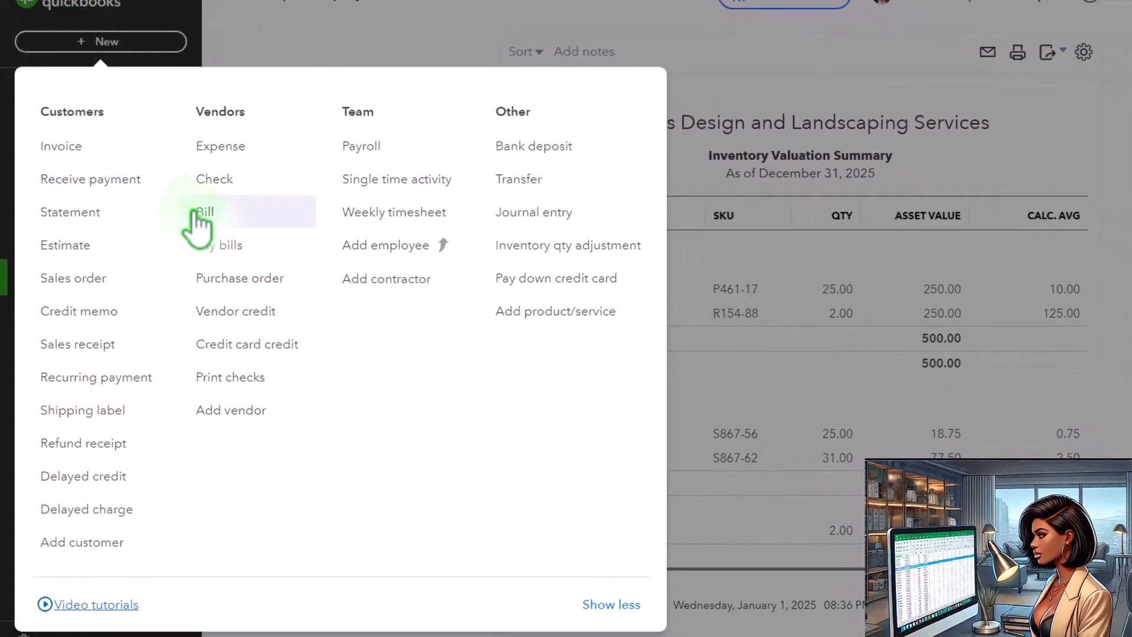